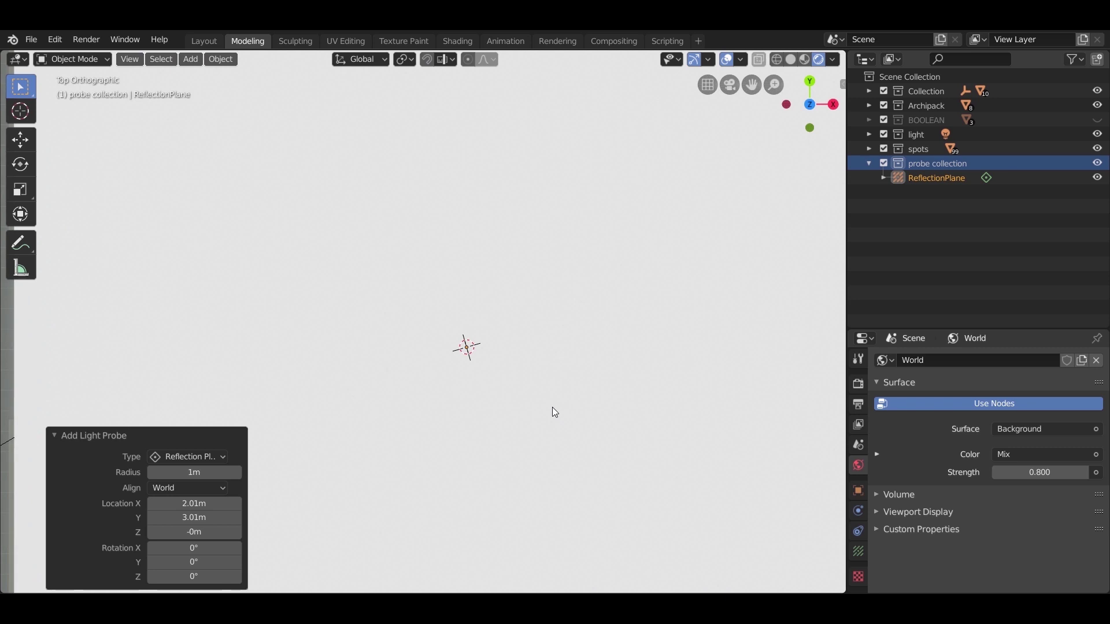
# Step: Scale the reflection plane uniformly to about 1.96
pyautogui.scroll(-6, 429, 418)
pyautogui.scroll(1, 452, 393)
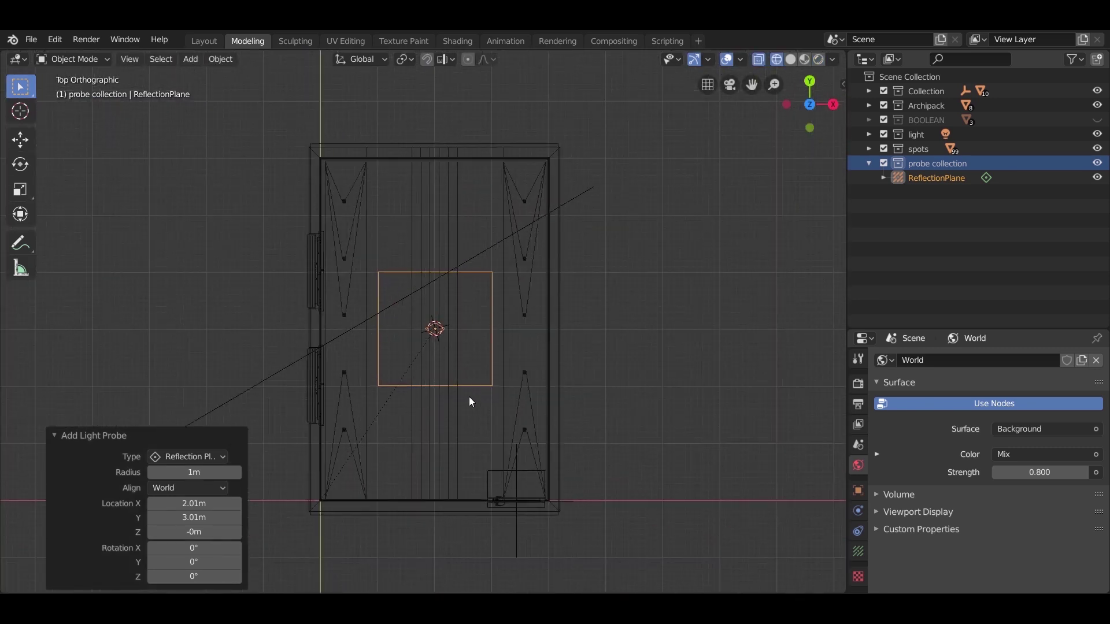
pyautogui.press('s')
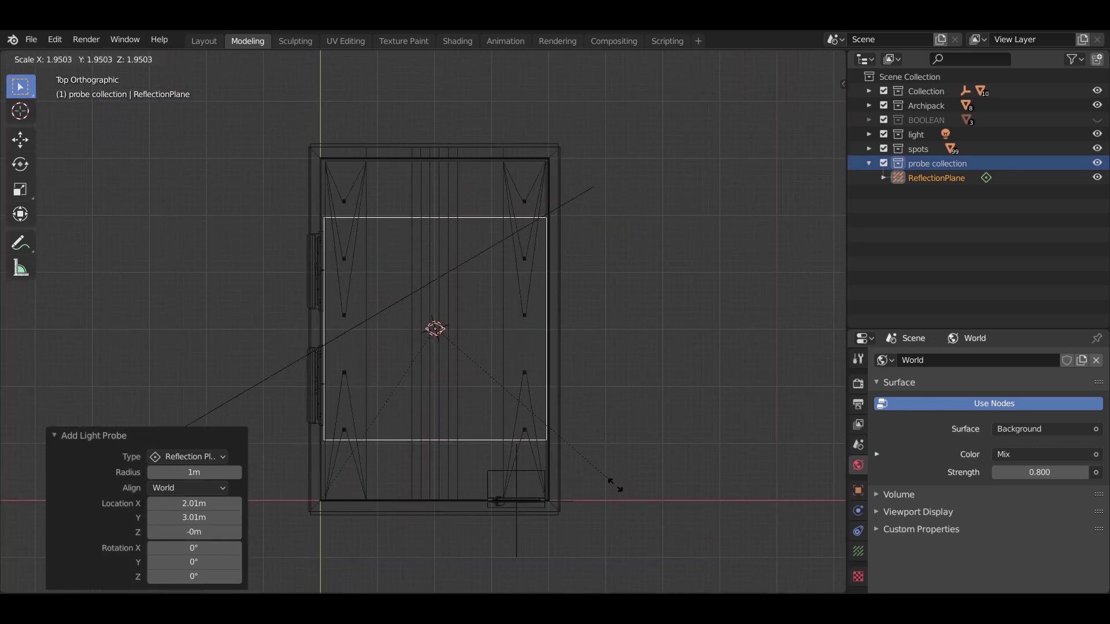
pyautogui.click(614, 487)
pyautogui.scroll(2, 523, 370)
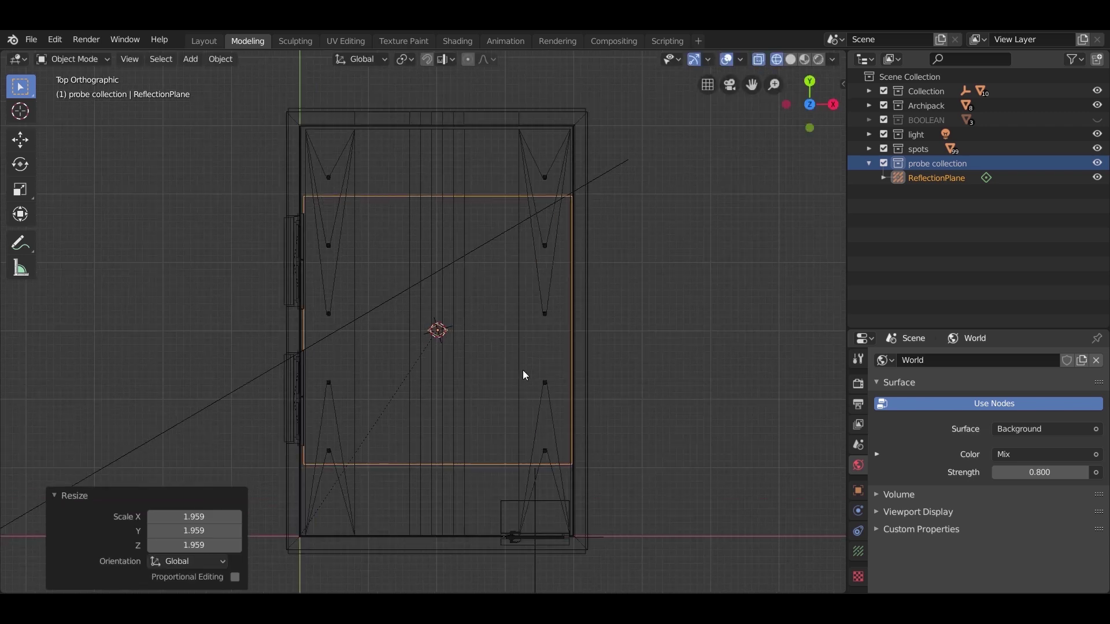
# Step: Adjust the plane's size slightly, then stretch it to 1.498 along Y
pyautogui.press('g')
pyautogui.press('x')
pyautogui.click(523, 376)
pyautogui.press('s')
pyautogui.click(545, 388)
pyautogui.press('s')
pyautogui.press('x')
pyautogui.press('y')
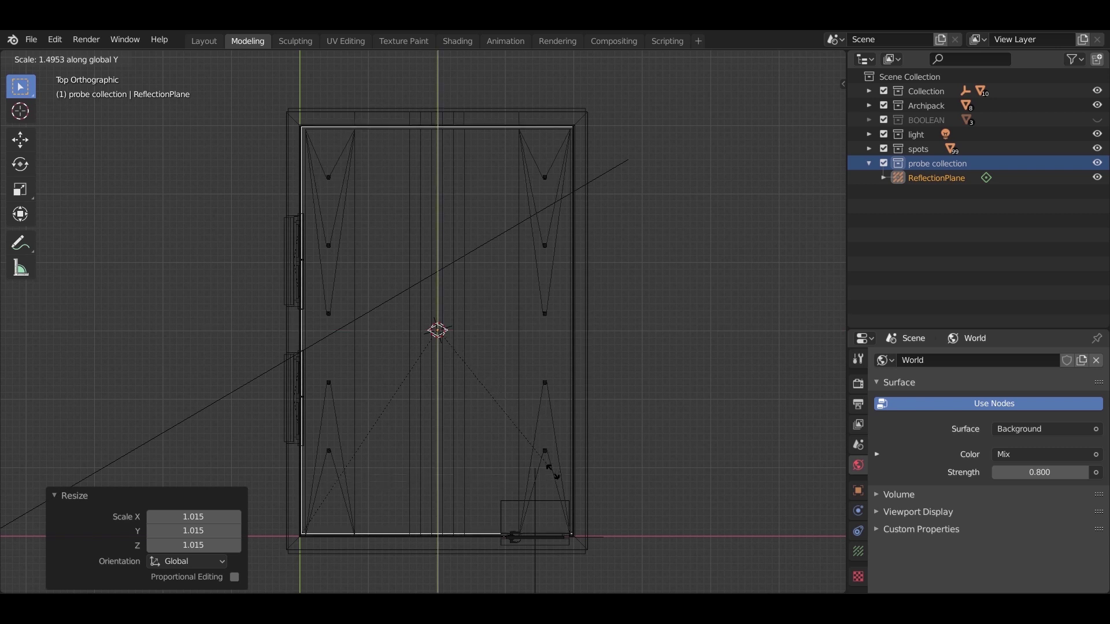
pyautogui.click(551, 475)
# Step: Shift the reflection plane slightly along Y so it sits over the bedroom floor
pyautogui.press('g')
pyautogui.press('y')
pyautogui.click(549, 475)
pyautogui.moveTo(613, 450); pyautogui.dragTo(607, 336, button='middle')
pyautogui.scroll(3, 428, 380)
pyautogui.scroll(4, 427, 385)
# Step: Switch to rendered shading and turn on the probe's Show Preview Plane
pyautogui.press('z')
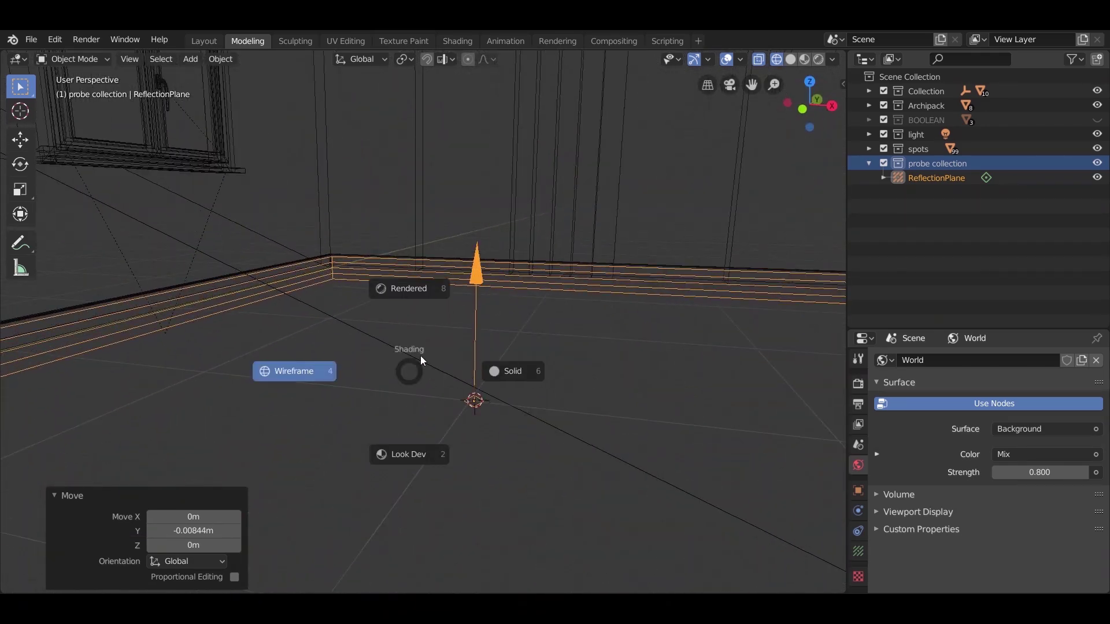
pyautogui.click(420, 327)
pyautogui.click(859, 551)
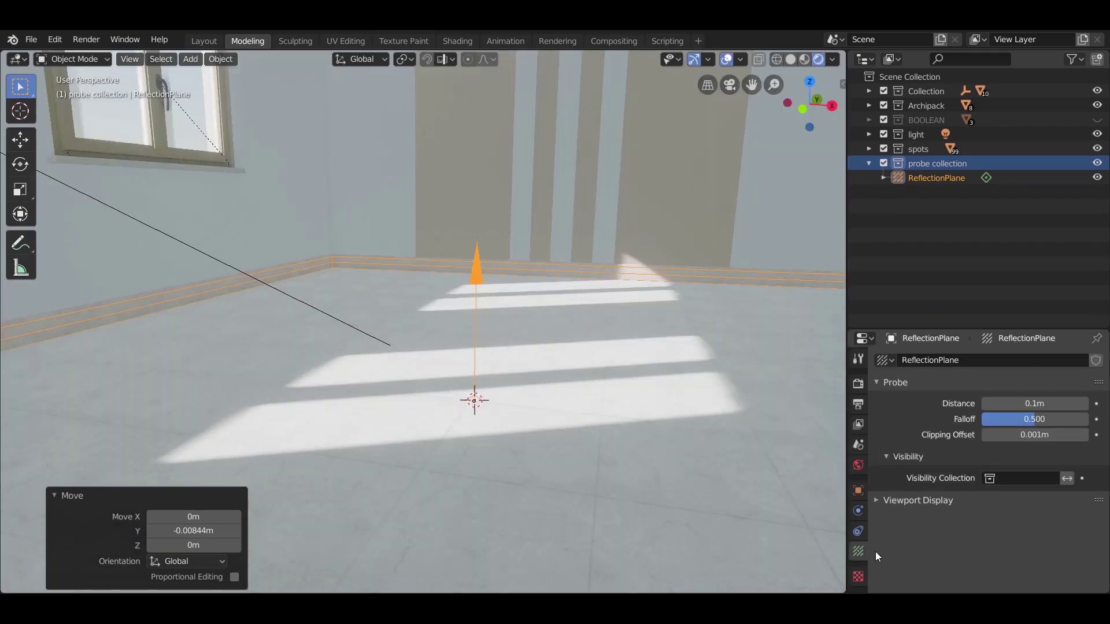
pyautogui.click(880, 509)
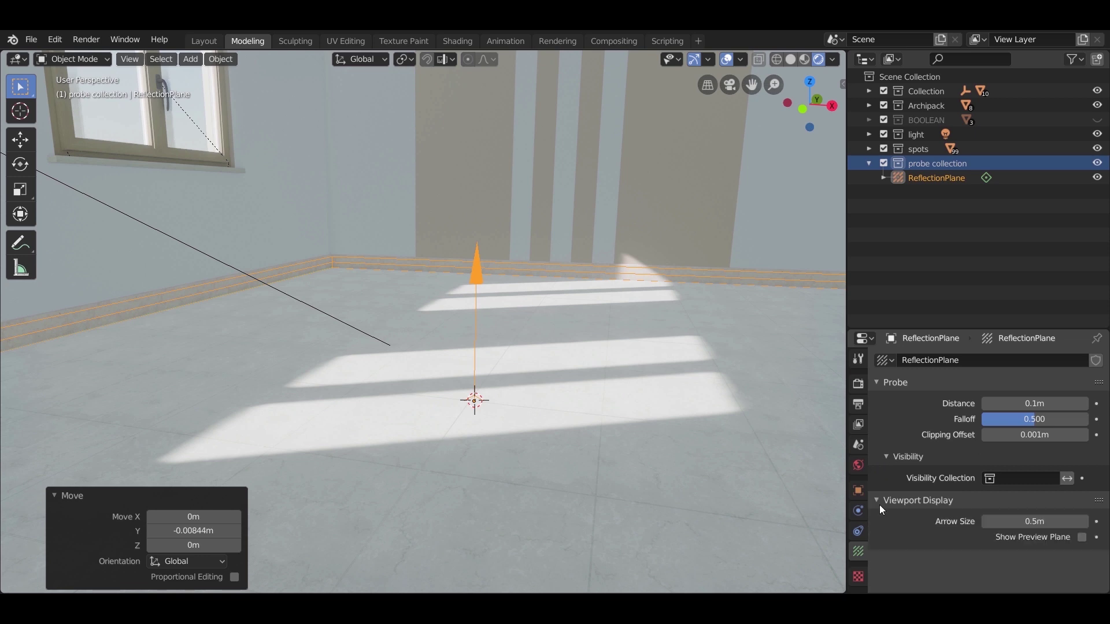
pyautogui.click(1082, 537)
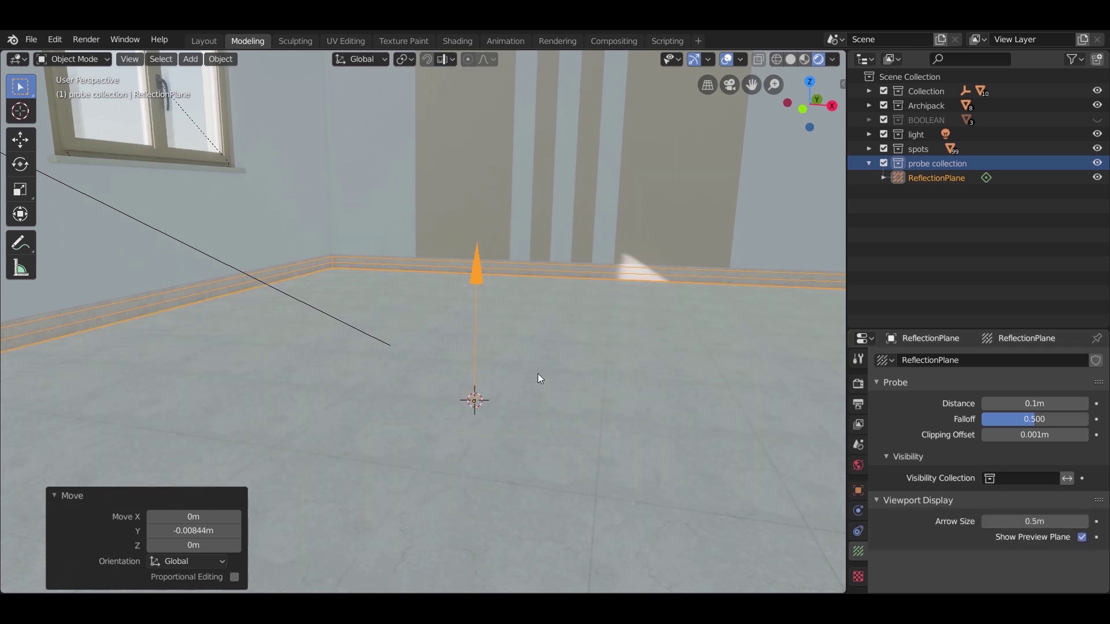
# Step: Raise the probe 0.00213 m along Z and hide its preview plane again
pyautogui.press('g')
pyautogui.press('z')
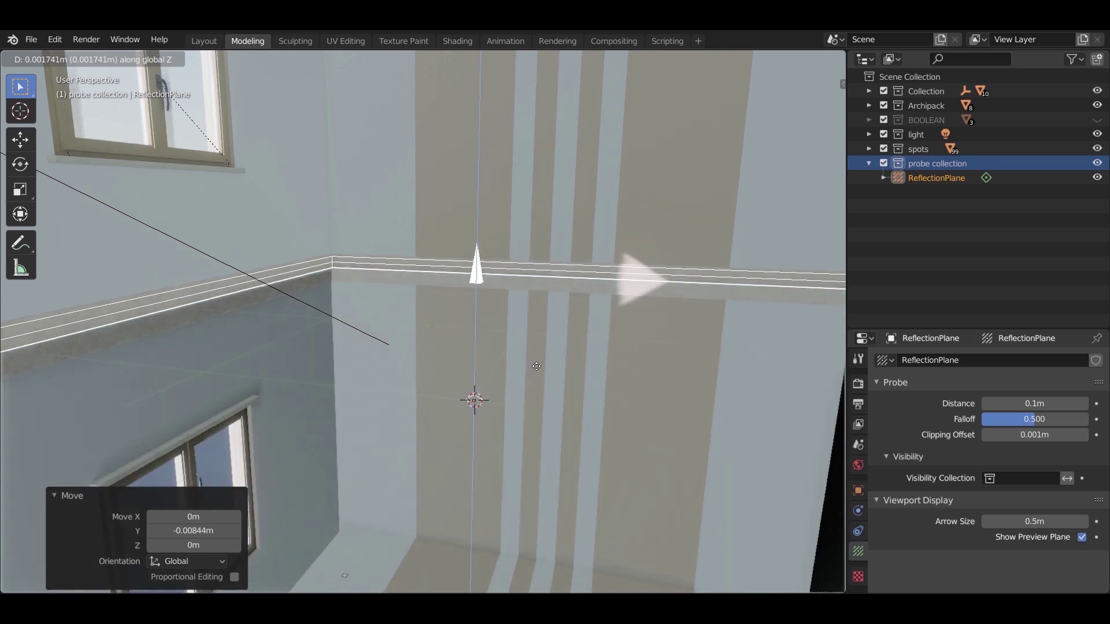
pyautogui.click(537, 366)
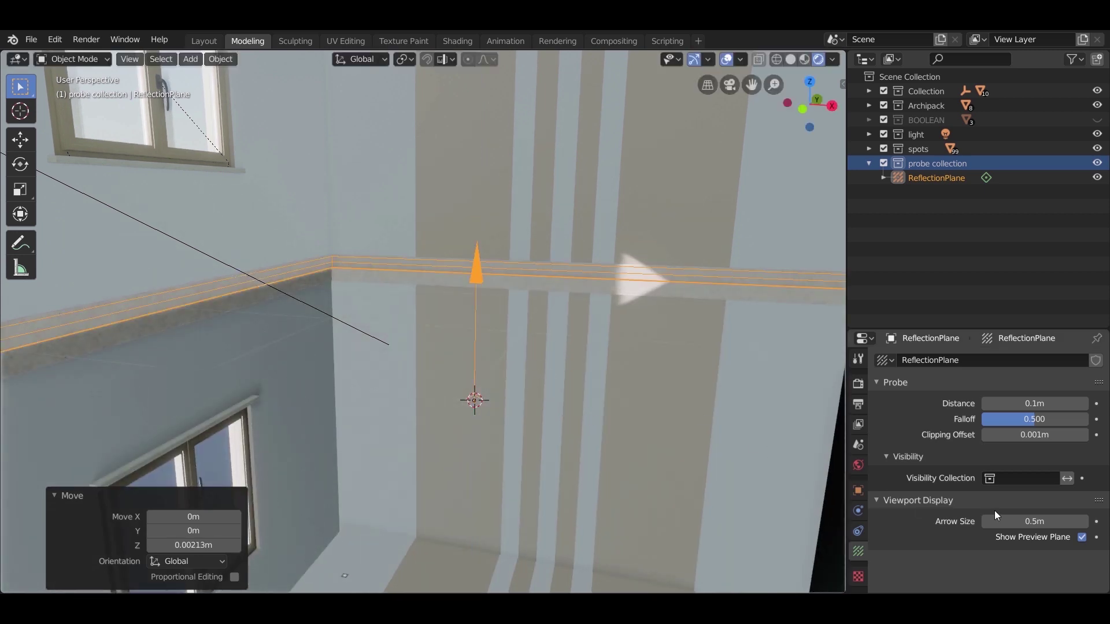
pyautogui.click(1082, 537)
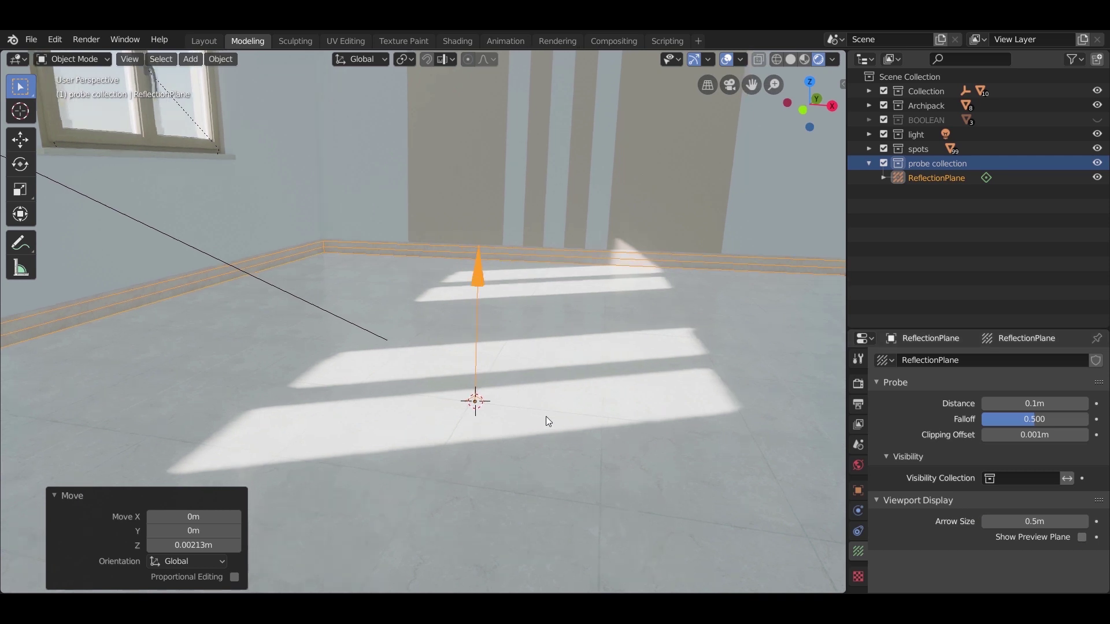
# Step: Set the reflection plane's Falloff to 0.500 while checking the floor reflections
pyautogui.moveTo(546, 416)
pyautogui.mouseDown(button='middle')
pyautogui.moveTo(559, 443)
pyautogui.moveTo(530, 417)
pyautogui.moveTo(545, 416)
pyautogui.mouseUp(button='middle')
pyautogui.moveTo(441, 414); pyautogui.dragTo(524, 436, button='middle')
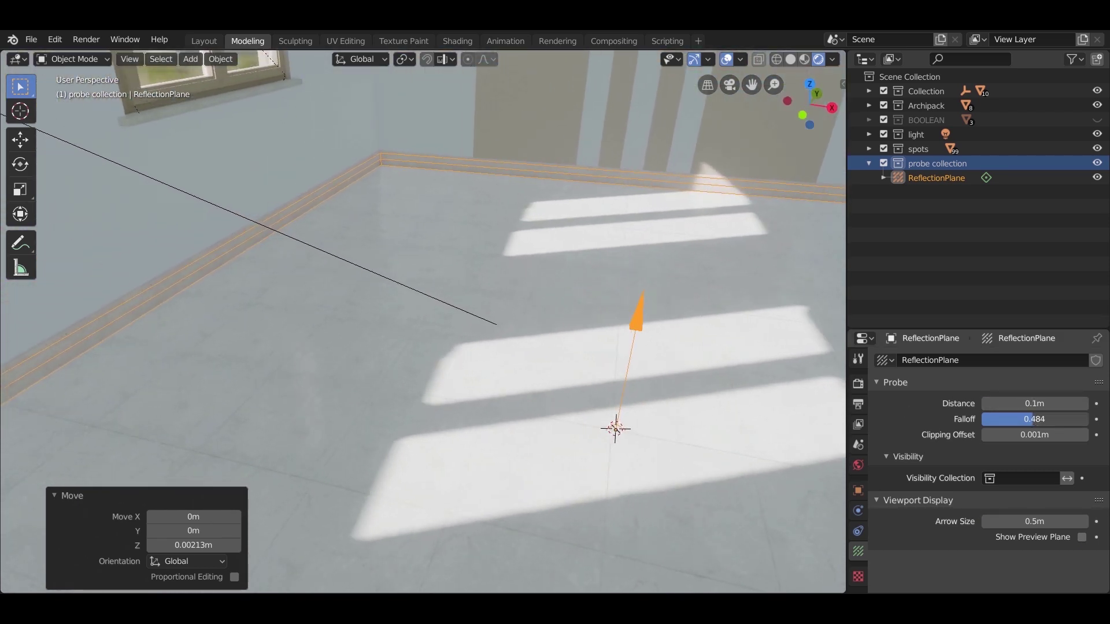
pyautogui.moveTo(1035, 418); pyautogui.dragTo(997, 419)
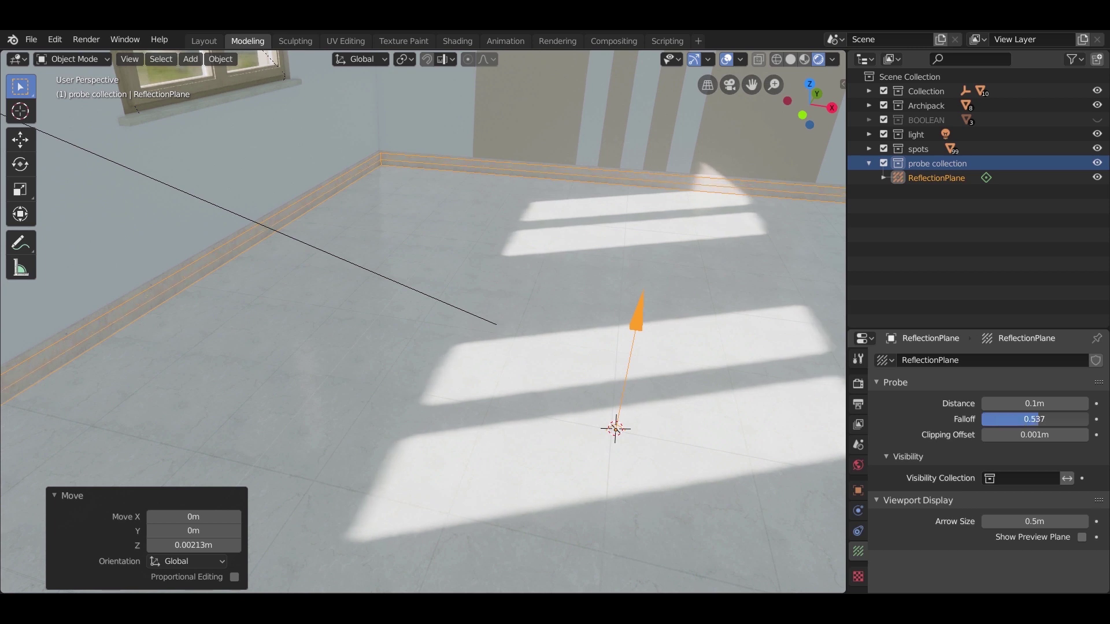
pyautogui.press('Return')
pyautogui.moveTo(575, 461); pyautogui.dragTo(567, 402, button='middle')
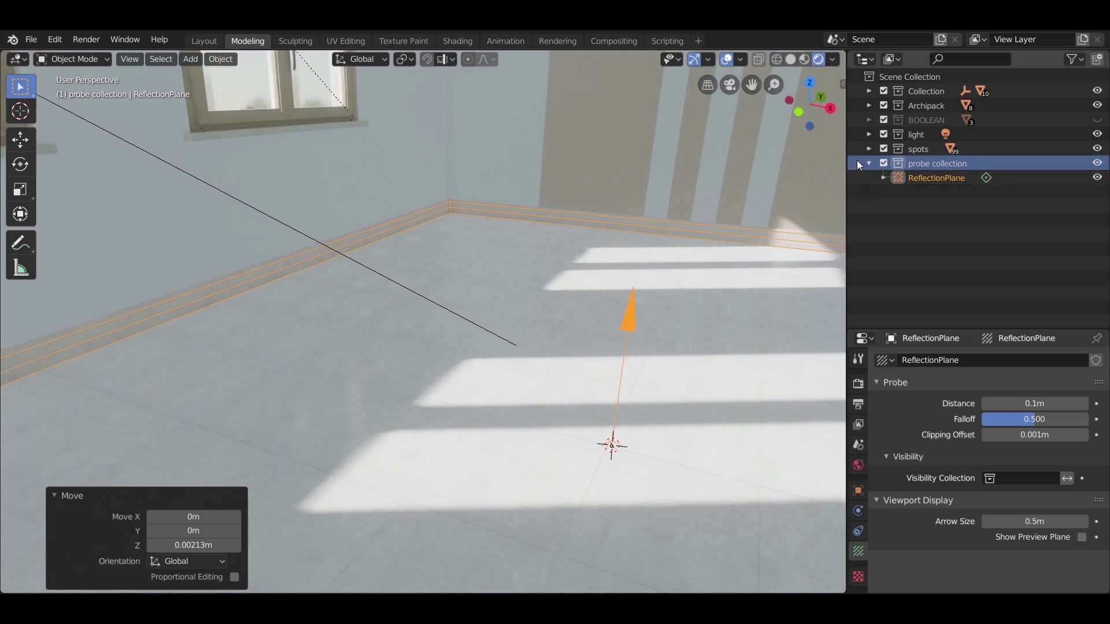
# Step: Add a Reflection Cubemap probe and view it from the top in wireframe
pyautogui.hotkey('shift', 'a')
pyautogui.moveTo(471, 355)
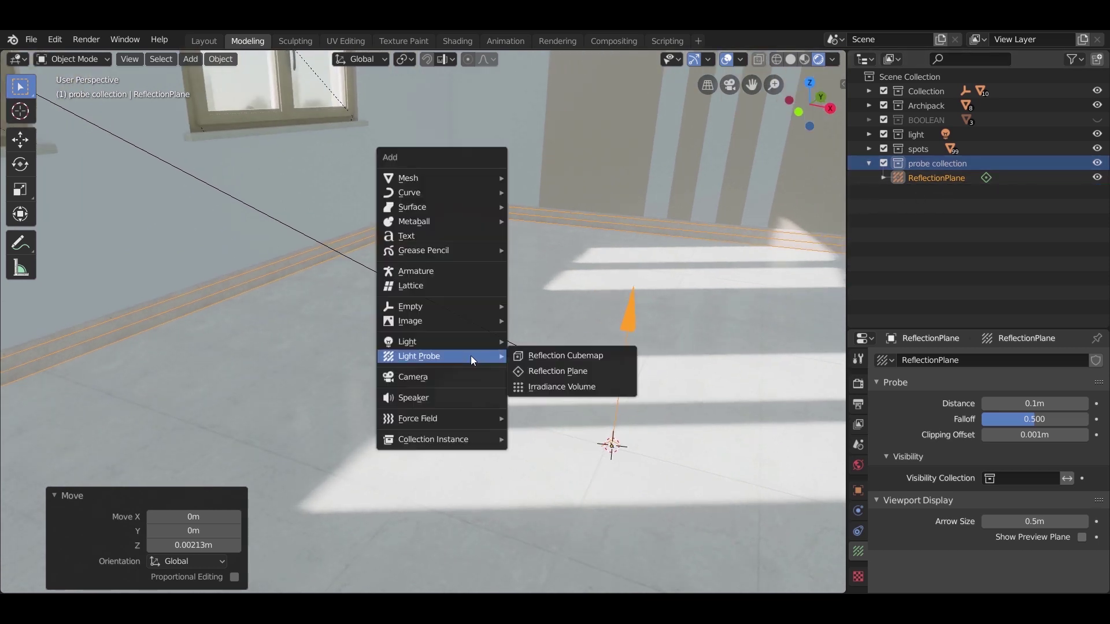
pyautogui.click(553, 356)
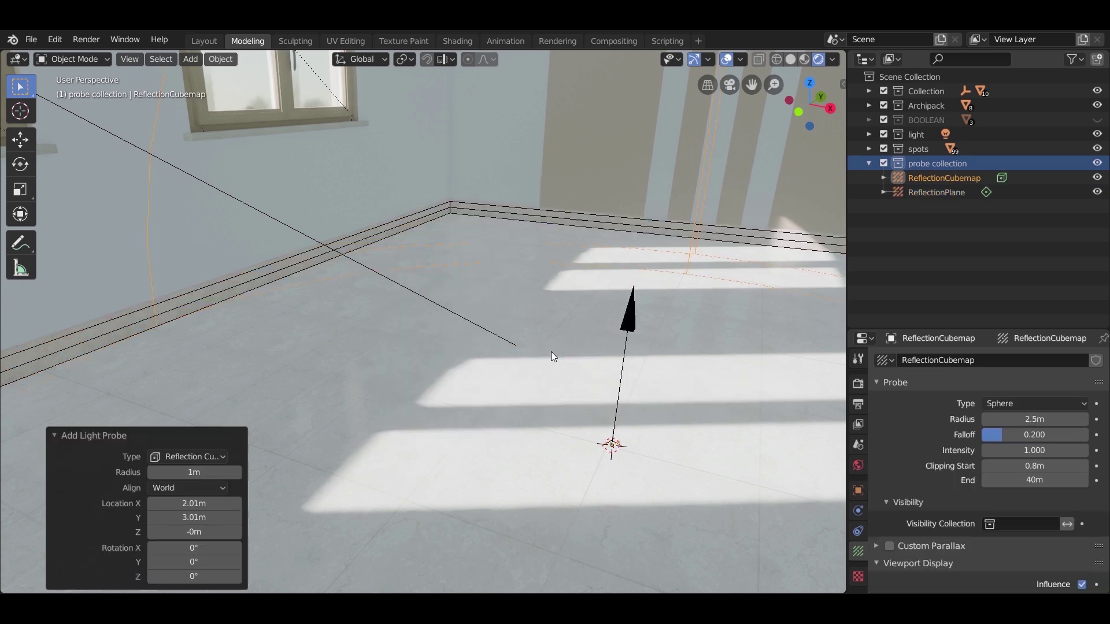
pyautogui.press('KP_7')
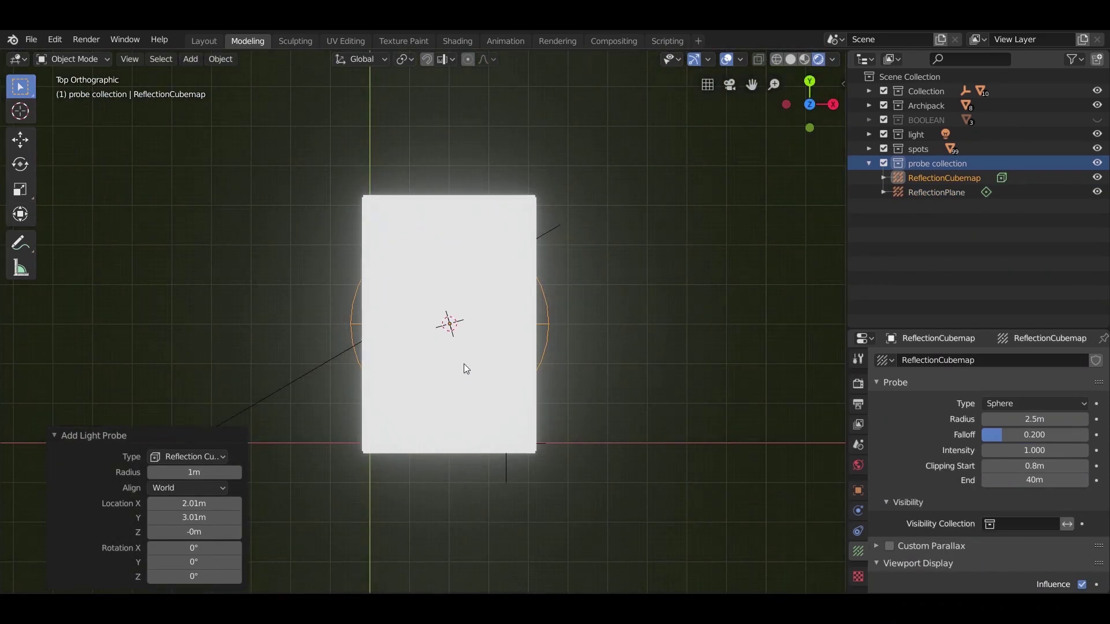
pyautogui.press('z')
pyautogui.click(424, 360)
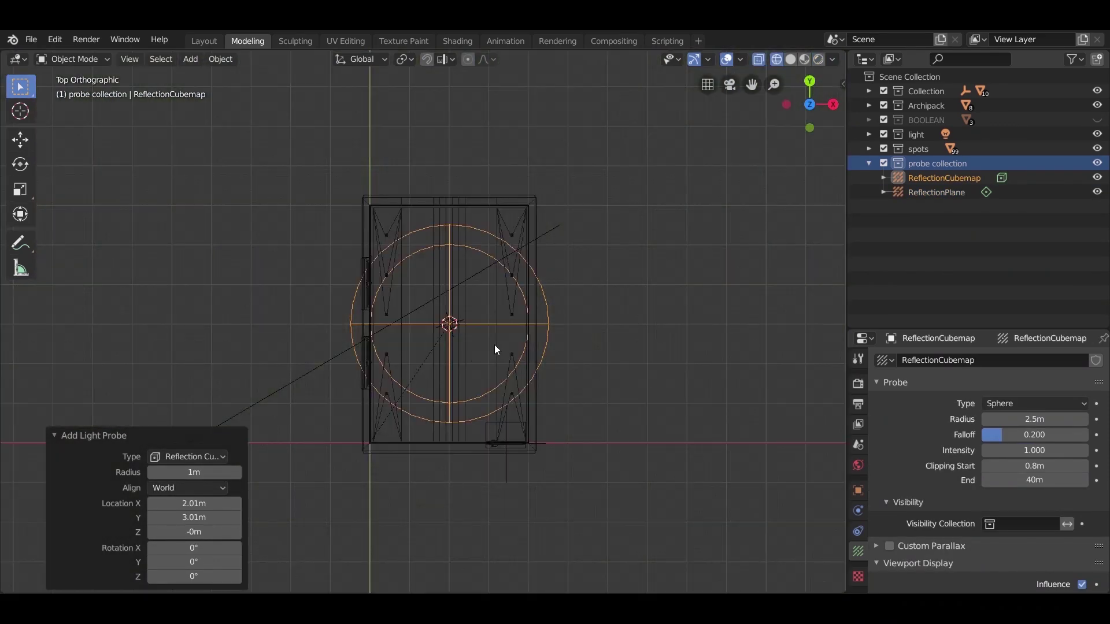
# Step: Scale the cubemap probe uniformly to about 2.08
pyautogui.press('s')
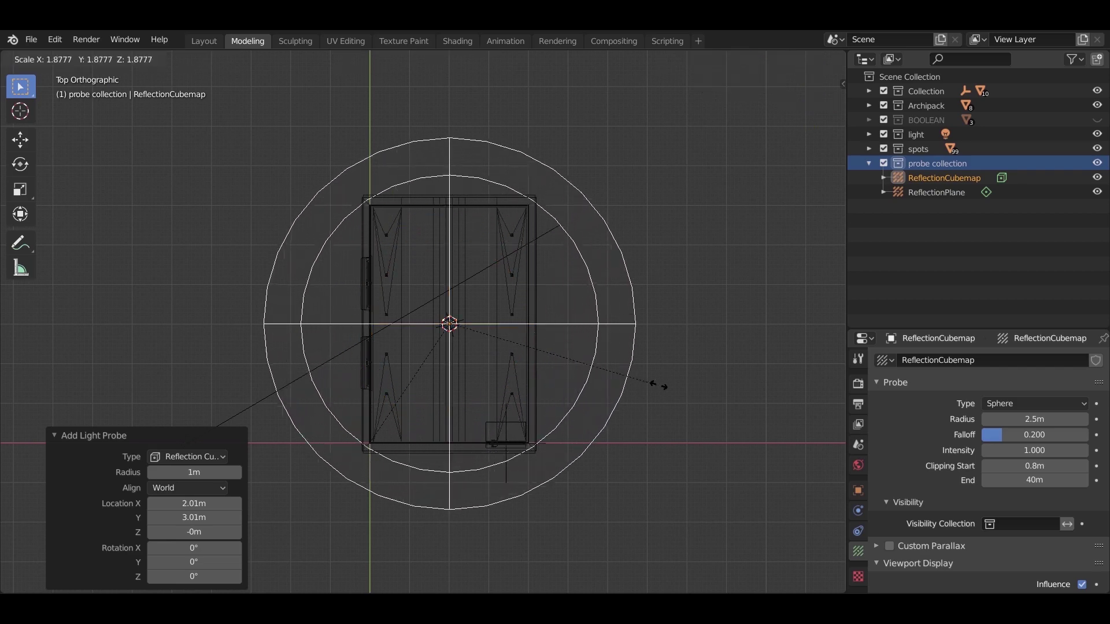
pyautogui.click(679, 393)
pyautogui.moveTo(678, 388); pyautogui.dragTo(574, 307, button='middle')
# Step: Raise the cubemap 1.47 m along Z so it encloses the room
pyautogui.press('g')
pyautogui.press('z')
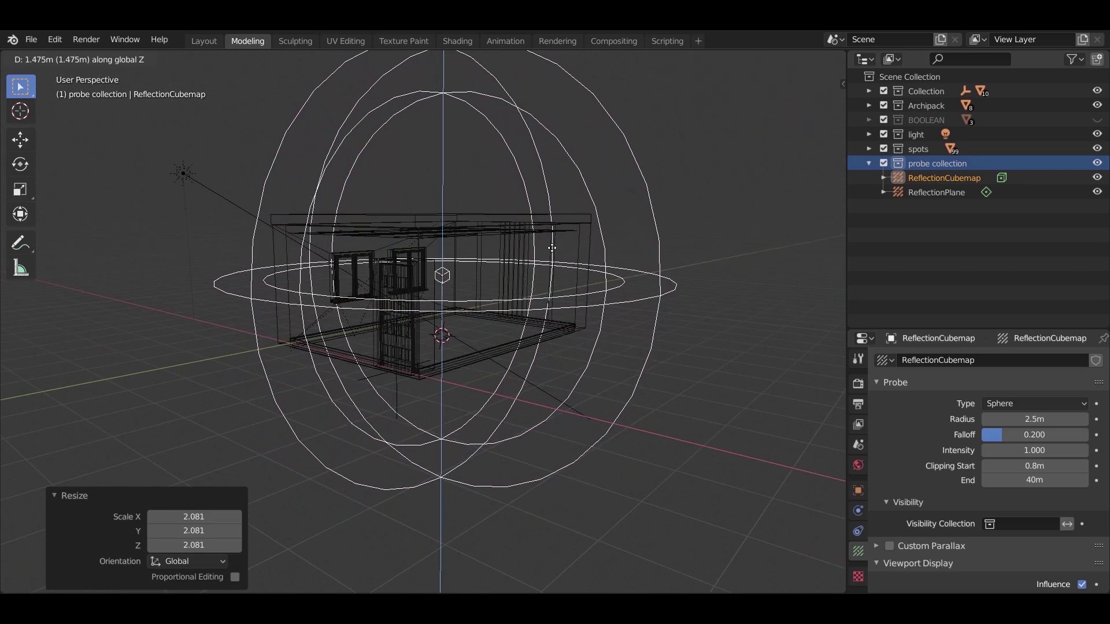
pyautogui.click(550, 248)
pyautogui.moveTo(550, 248); pyautogui.dragTo(453, 303, button='middle')
pyautogui.scroll(2, 453, 303)
pyautogui.scroll(3, 449, 303)
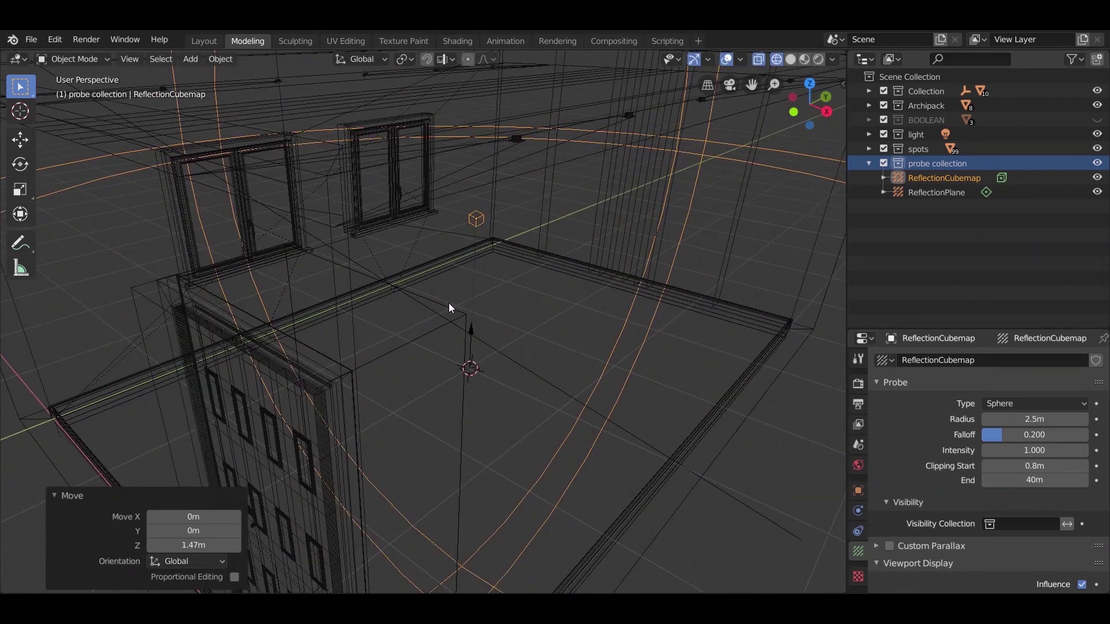
pyautogui.scroll(4, 435, 309)
pyautogui.scroll(4, 450, 311)
pyautogui.scroll(-4, 454, 314)
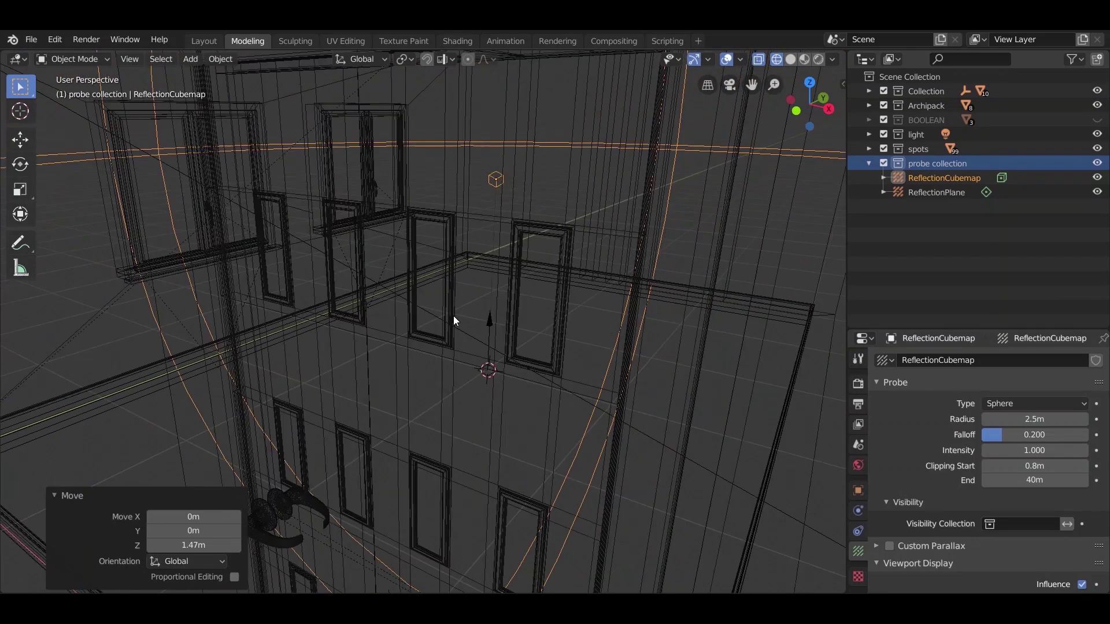
pyautogui.press('KP_7')
pyautogui.scroll(-6, 435, 310)
# Step: Add an Irradiance Volume light probe to the scene
pyautogui.hotkey('shift', 'a')
pyautogui.moveTo(470, 342)
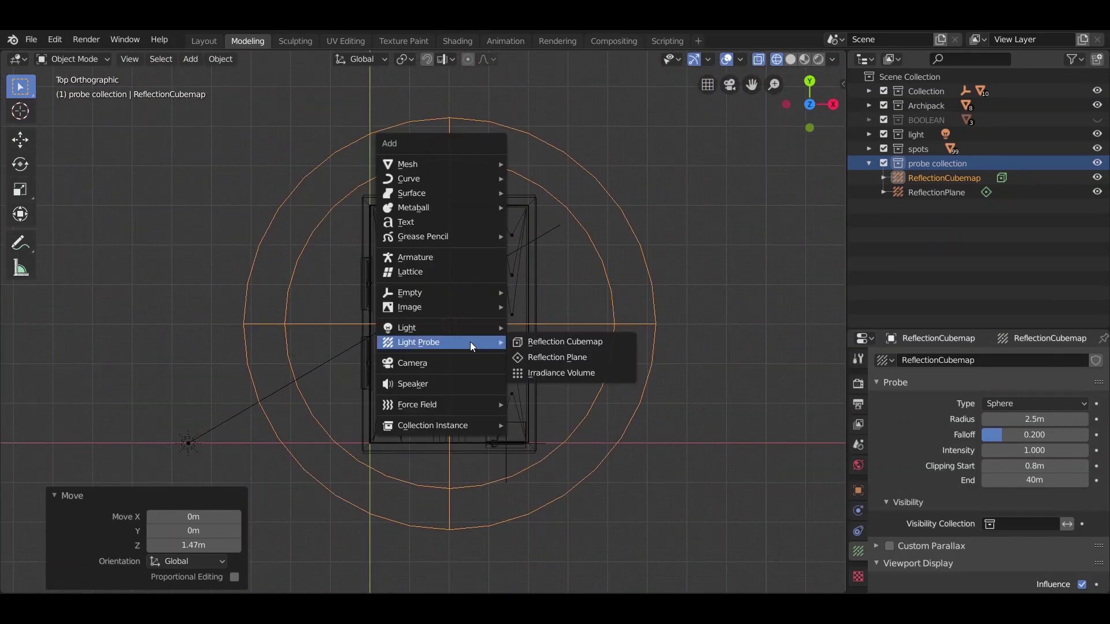
pyautogui.click(567, 373)
pyautogui.scroll(3, 567, 369)
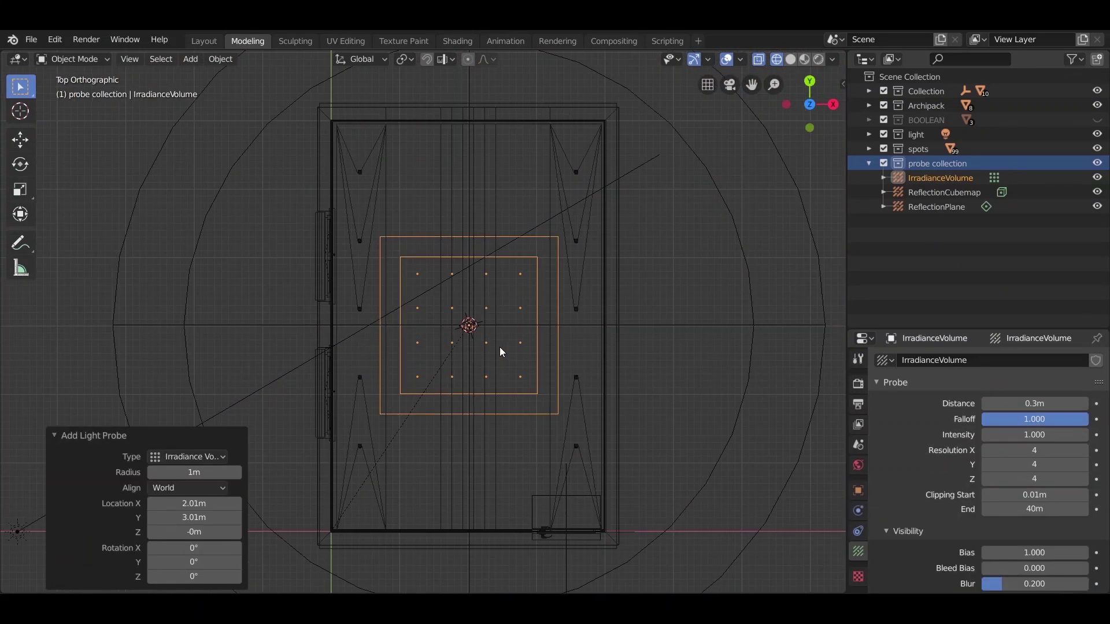
pyautogui.scroll(-1, 510, 365)
# Step: Double the volume's size, stretch it to 1.552 along Y, and widen it slightly along X
pyautogui.press('s')
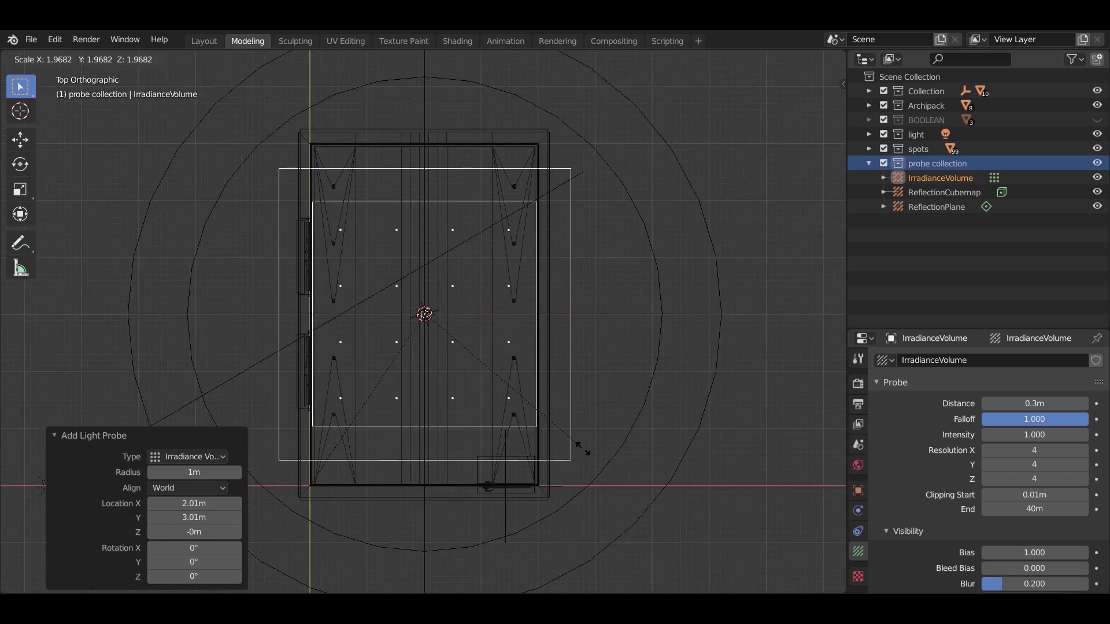
pyautogui.click(584, 454)
pyautogui.press('s')
pyautogui.press('y')
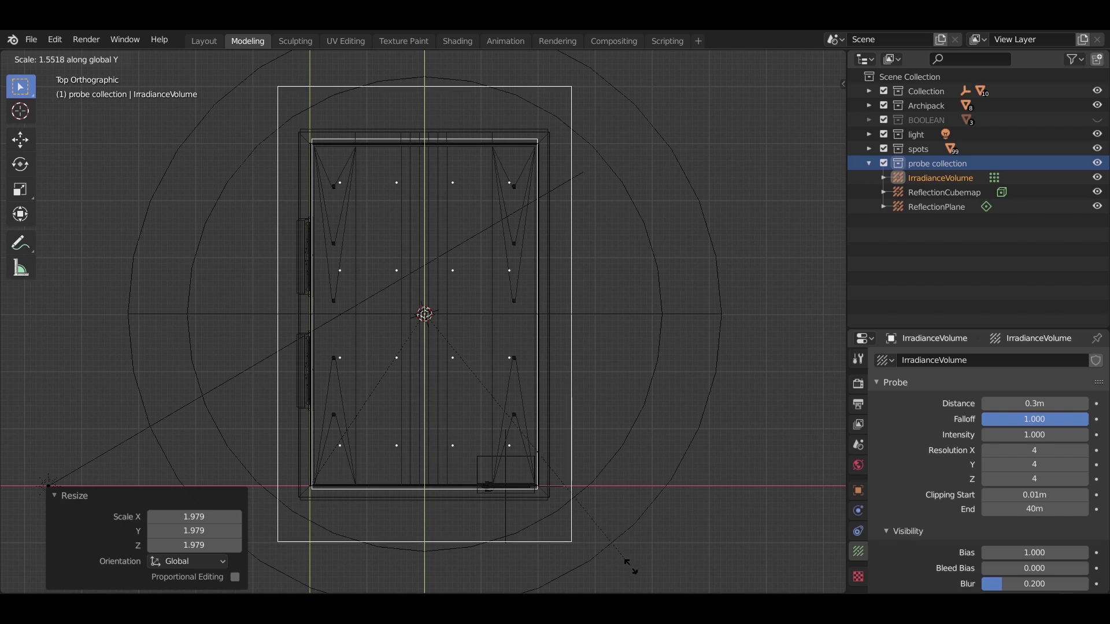
pyautogui.click(631, 569)
pyautogui.press('s')
pyautogui.press('x')
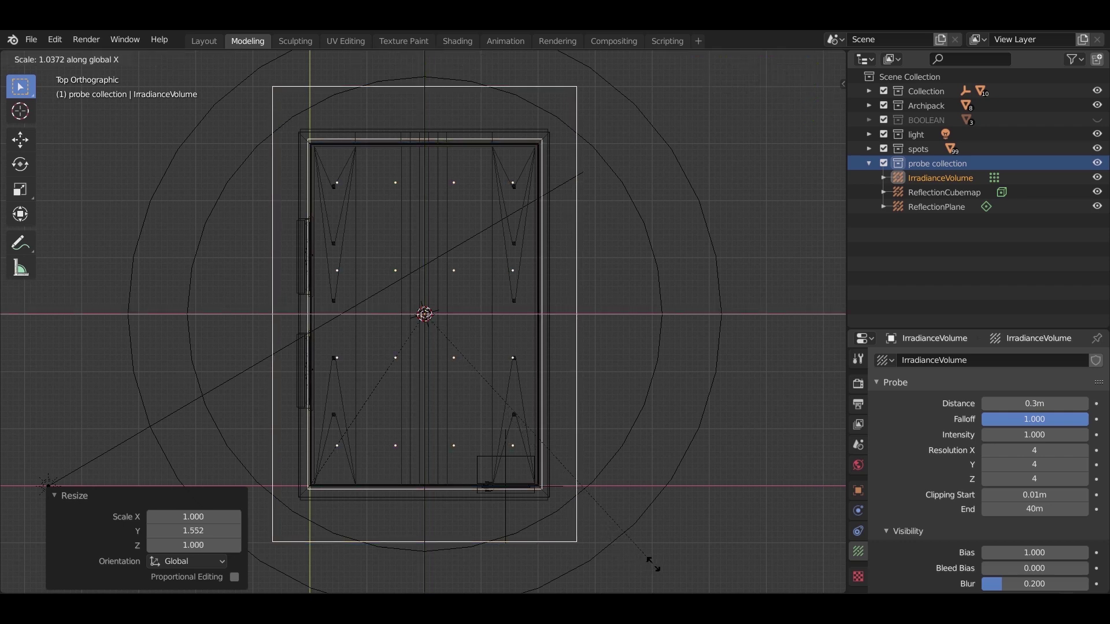
pyautogui.click(663, 565)
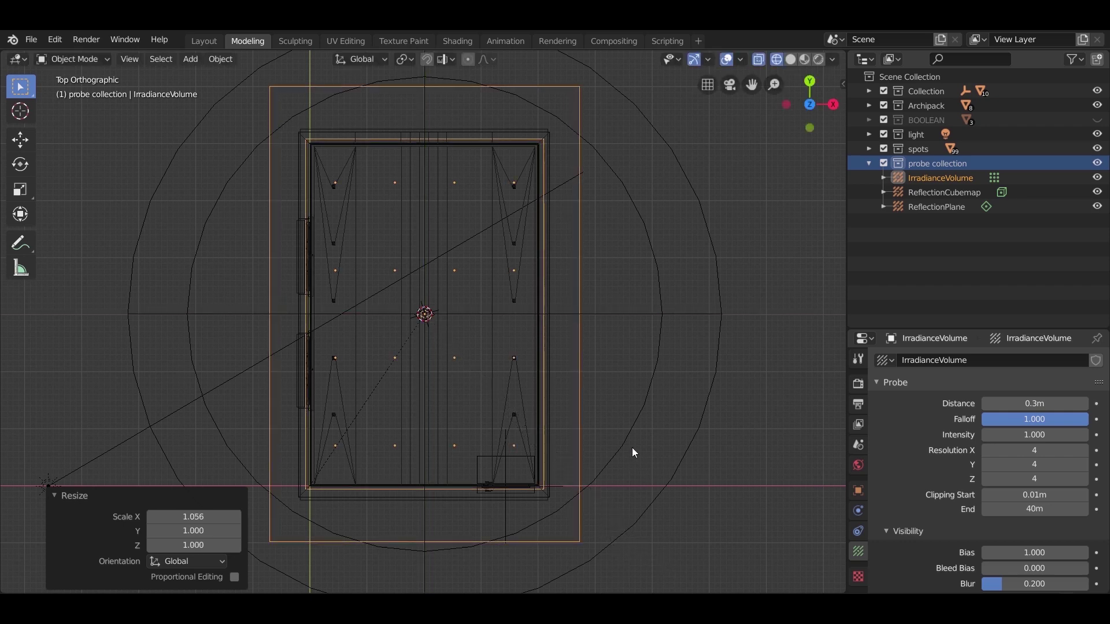
# Step: Flatten the volume to 0.723 height and raise it 1.382 m along Z
pyautogui.moveTo(656, 474); pyautogui.dragTo(589, 373, button='middle')
pyautogui.press('s')
pyautogui.press('z')
pyautogui.click(519, 412)
pyautogui.press('g')
pyautogui.press('z')
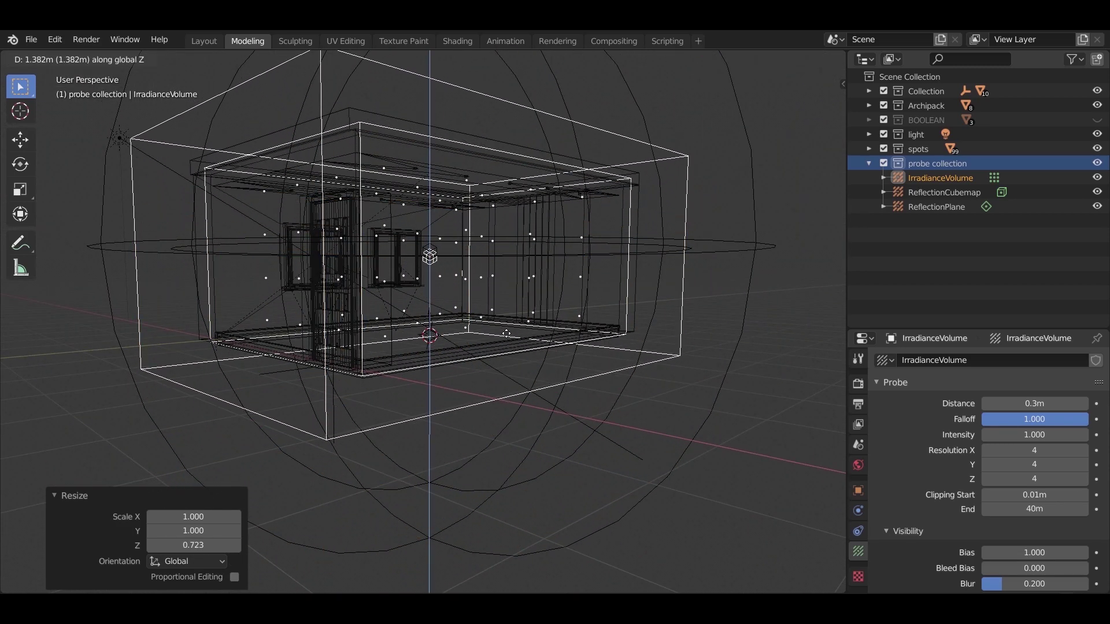
pyautogui.click(541, 343)
# Step: View the room from the front in rendered shading, facing the windowed walls
pyautogui.press('KP_1')
pyautogui.scroll(1, 487, 233)
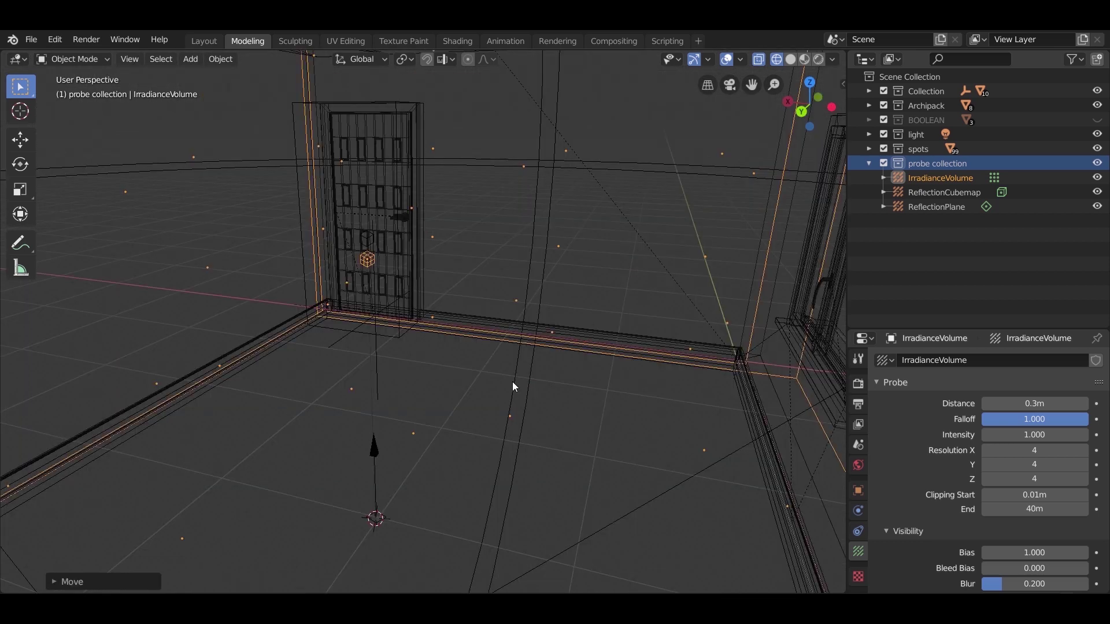
pyautogui.press('z')
pyautogui.click(519, 310)
pyautogui.moveTo(571, 427); pyautogui.dragTo(640, 383, button='middle')
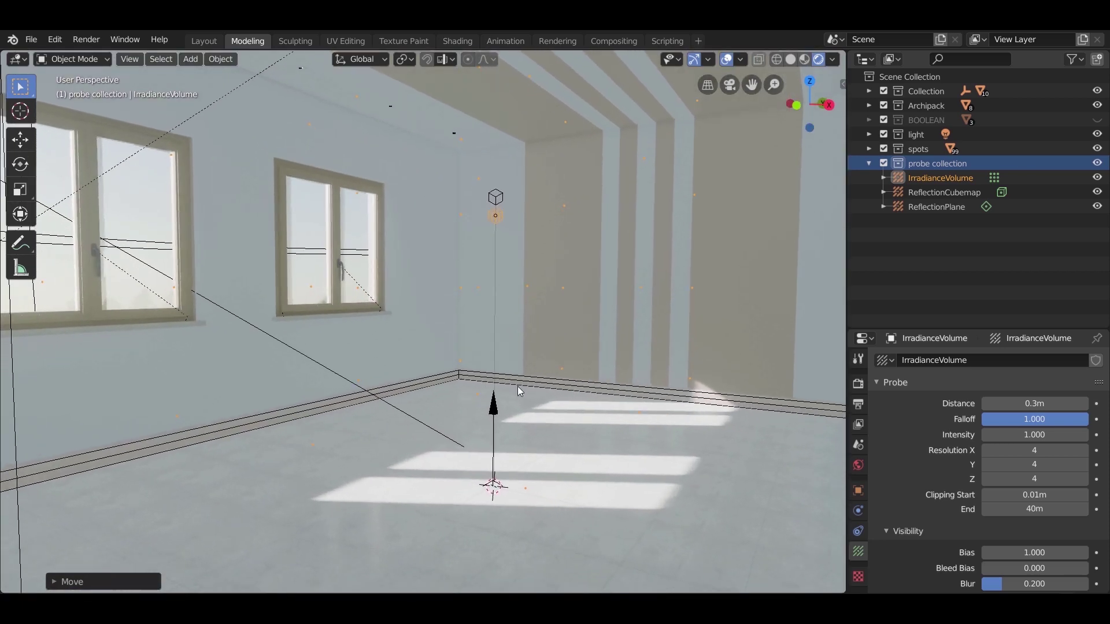
# Step: Expand the Indirect Lighting bake settings in Render Properties with the viewport in wireframe
pyautogui.click(858, 384)
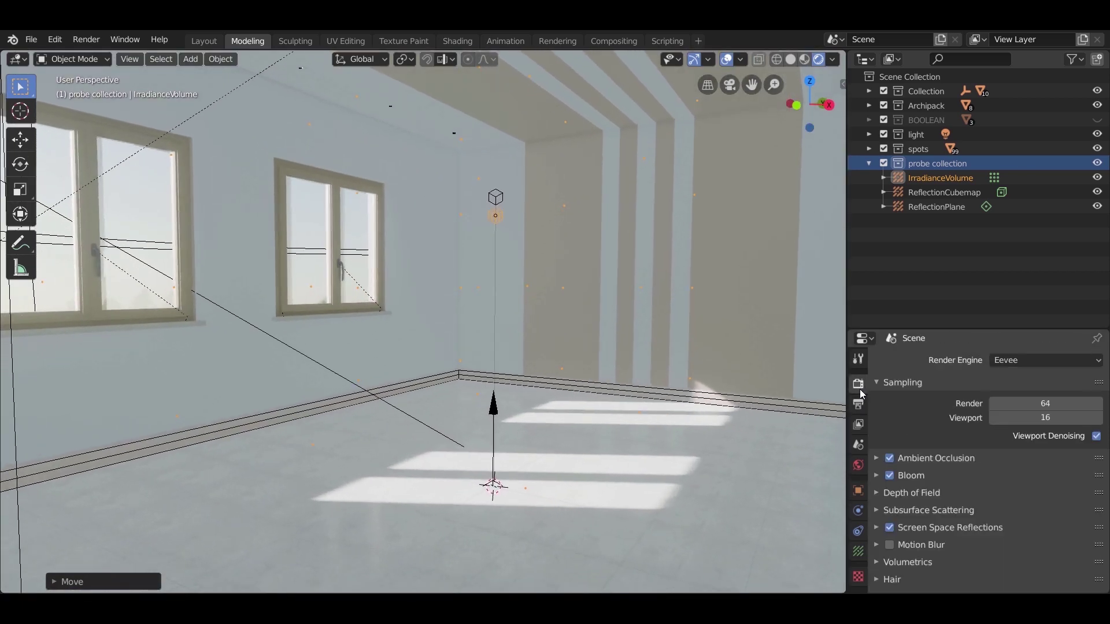
pyautogui.hotkey('shift', 'z')
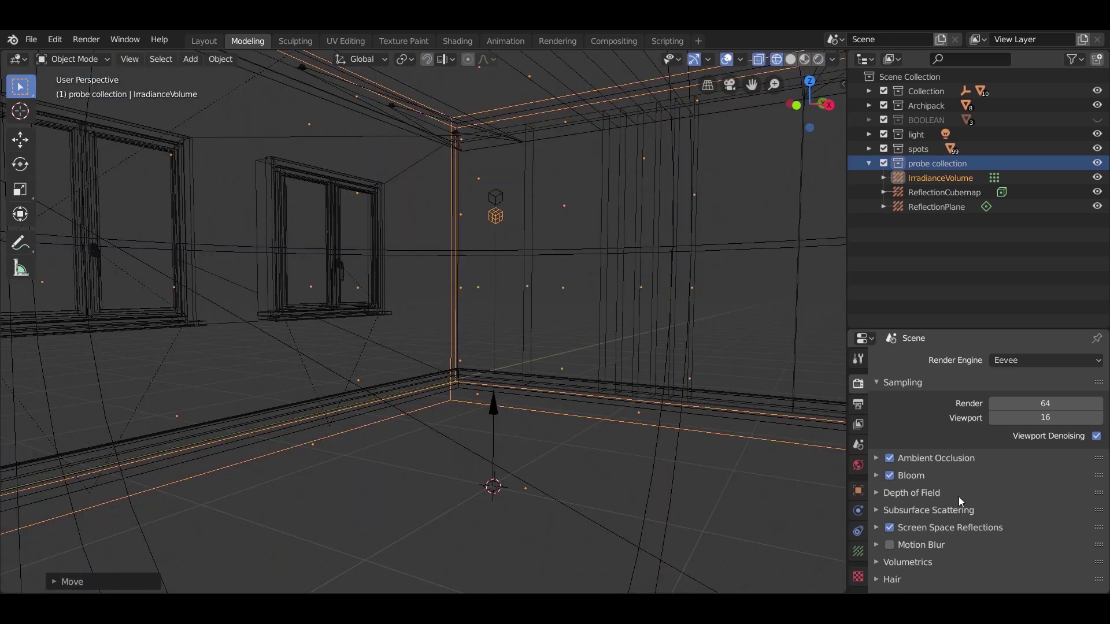
pyautogui.scroll(-5, 960, 498)
pyautogui.click(905, 515)
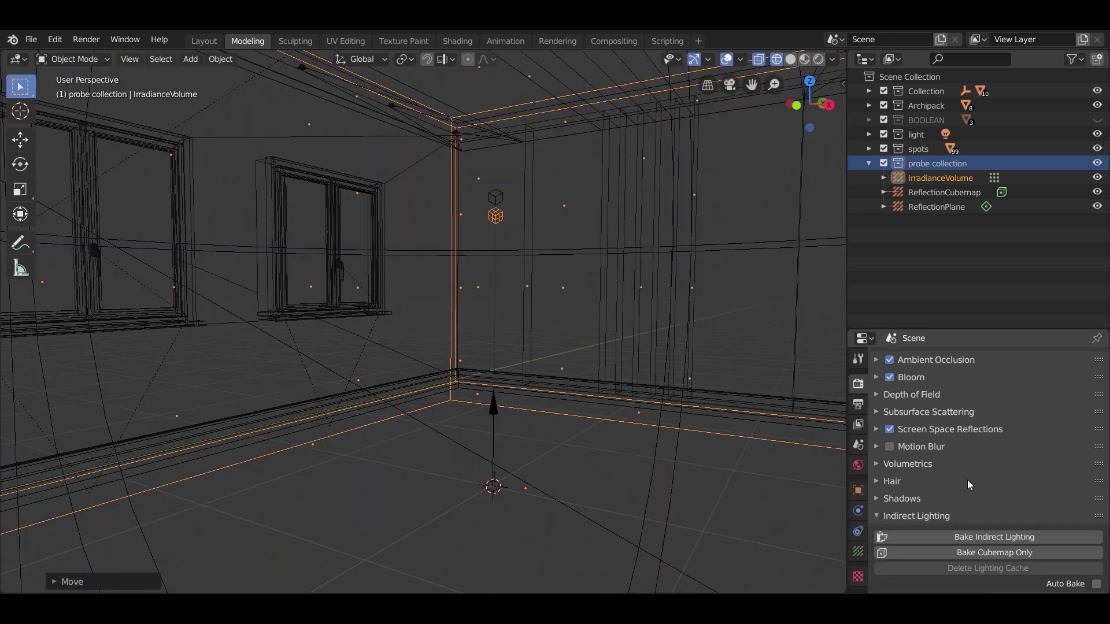
pyautogui.scroll(-4, 941, 491)
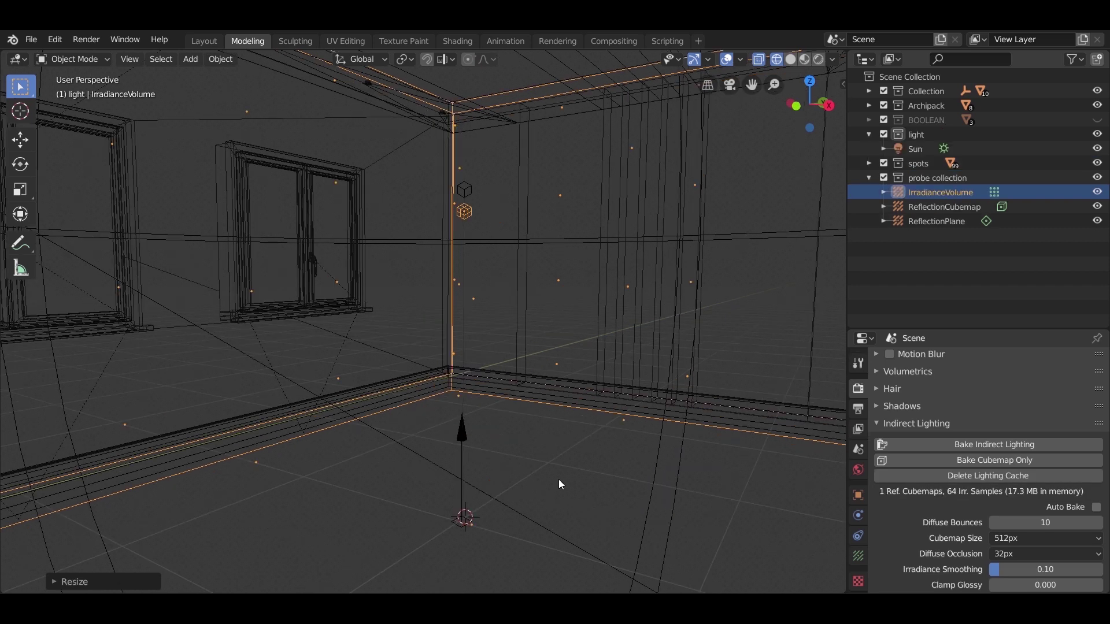
# Step: Check the baked room in rendered shading looking toward the left wall's windows
pyautogui.press('z')
pyautogui.click(559, 421)
pyautogui.moveTo(574, 453); pyautogui.dragTo(419, 517, button='middle')
pyautogui.click(870, 178)
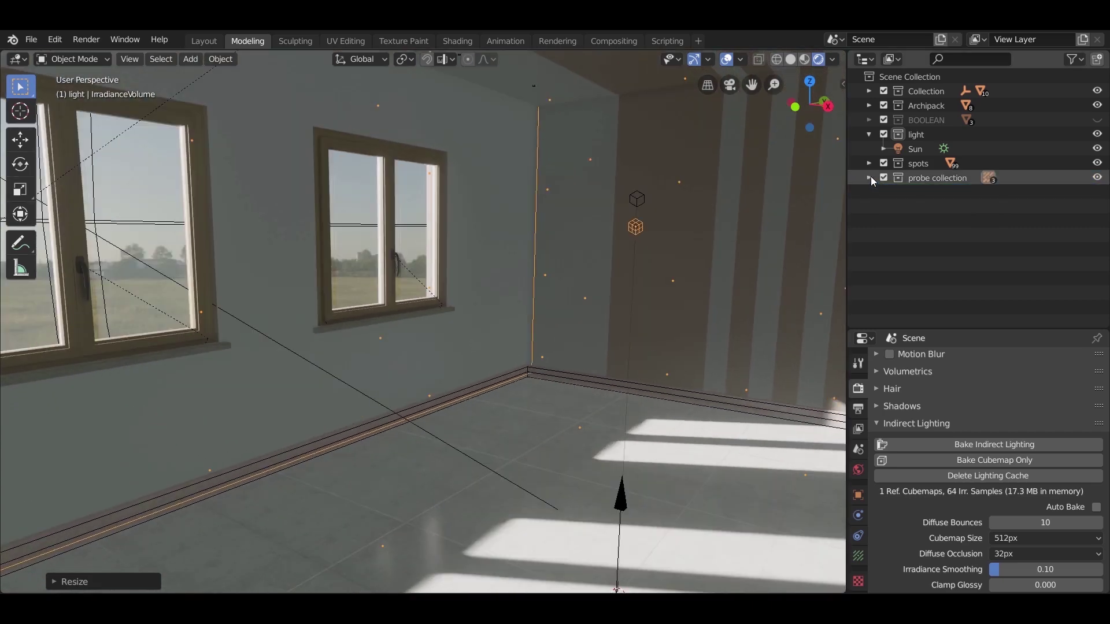
# Step: Create a new collection named 'bed' and paste the copied bed furniture into it
pyautogui.click(869, 134)
pyautogui.rightClick(920, 194)
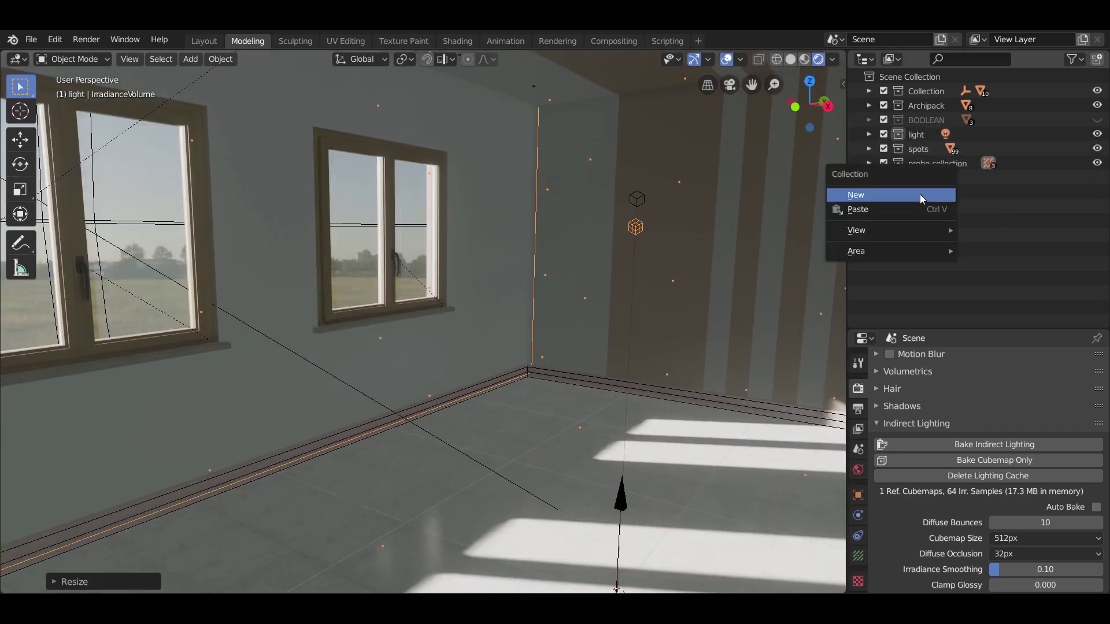
pyautogui.click(921, 194)
pyautogui.doubleClick(940, 179)
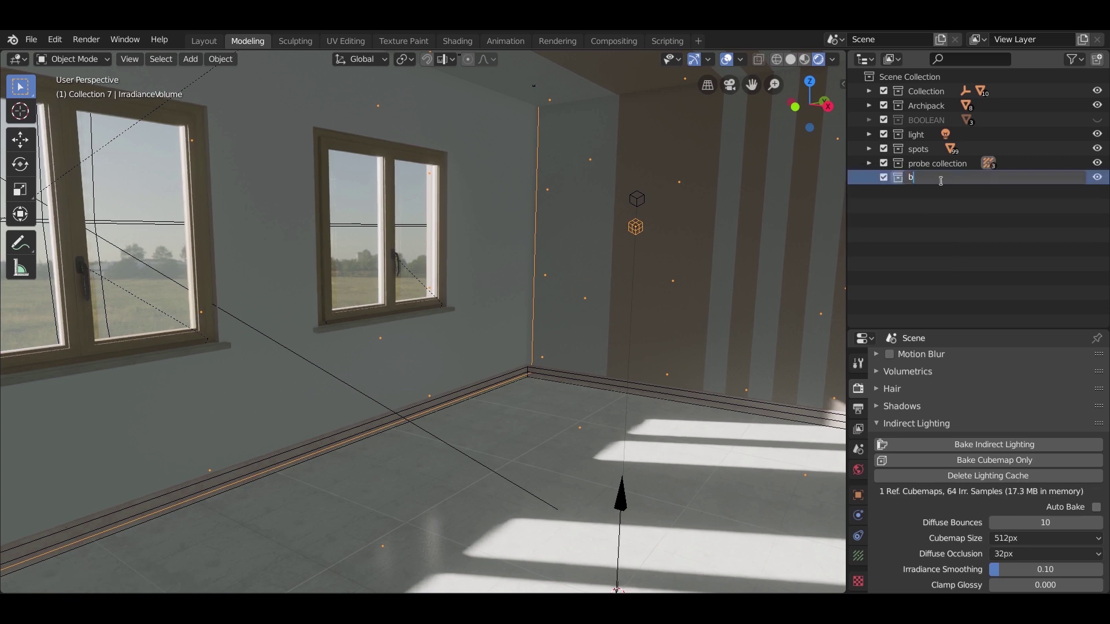
pyautogui.press('Return')
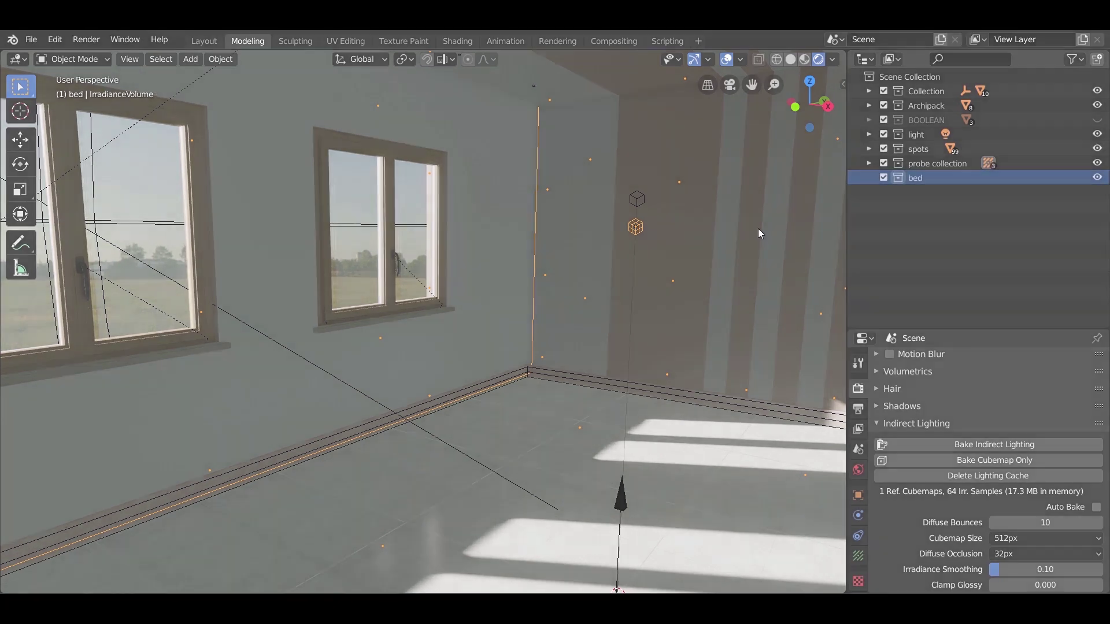
pyautogui.hotkey('ctrl', 'v')
# Step: In a top wireframe view, rotate the bed furniture 90° around Z
pyautogui.click(869, 178)
pyautogui.press('KP_7')
pyautogui.press('z')
pyautogui.click(482, 452)
pyautogui.scroll(-5, 455, 401)
pyautogui.scroll(-1, 720, 389)
pyautogui.press('r')
pyautogui.press('z')
pyautogui.rightClick(646, 345)
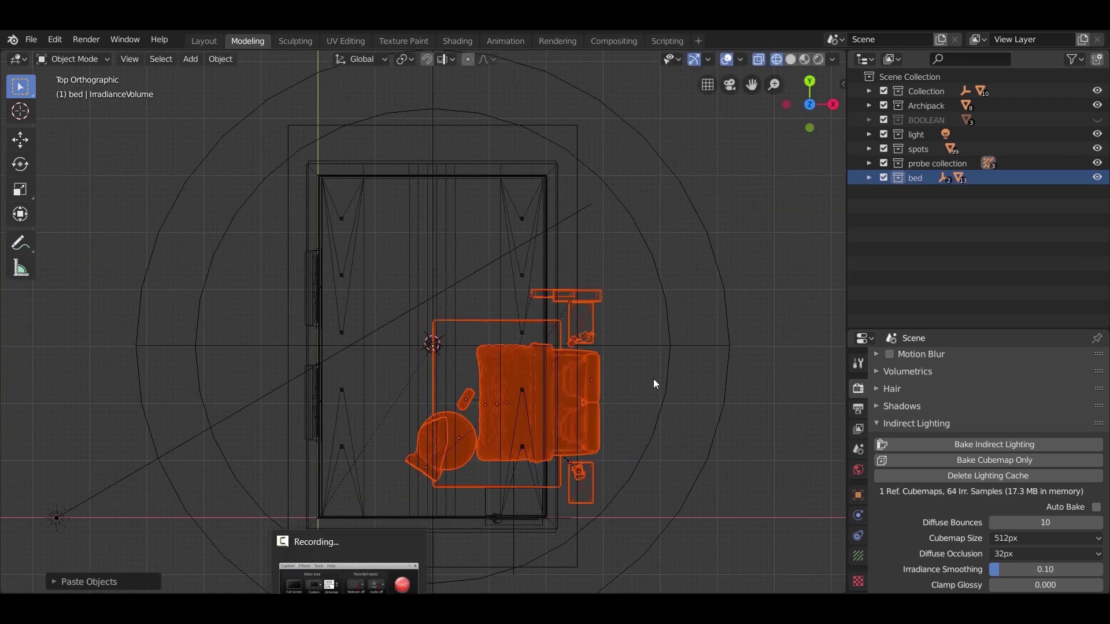
pyautogui.write('rz90')
pyautogui.press('Return')
# Step: Move the bed furniture level against the back wall of the bedroom
pyautogui.press('g')
pyautogui.hotkey('shift', 'z')
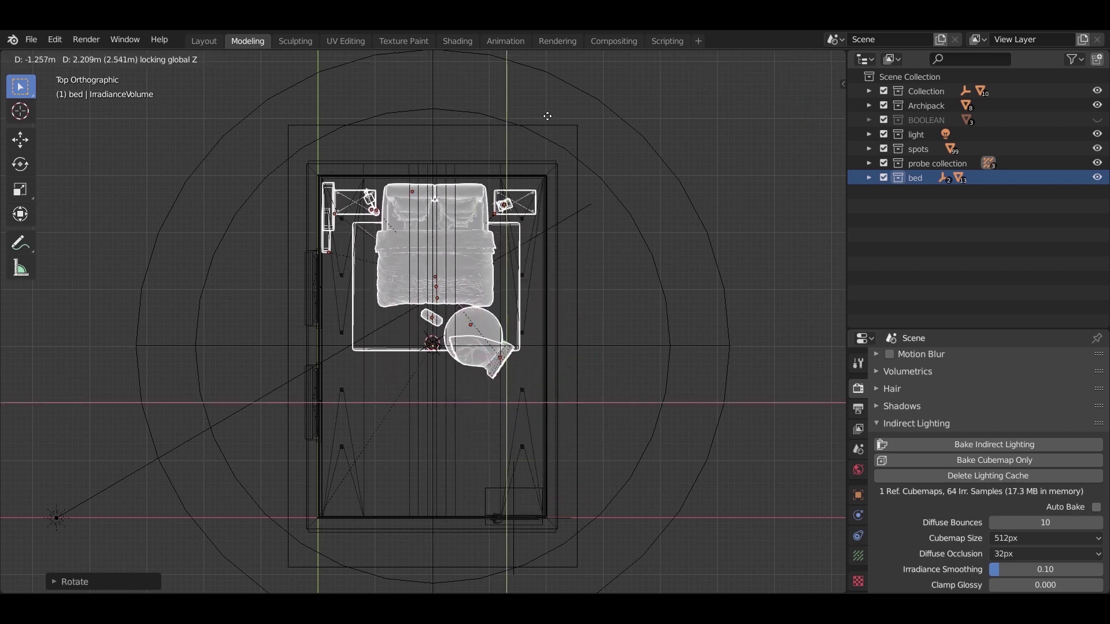
pyautogui.click(547, 114)
pyautogui.scroll(1, 380, 151)
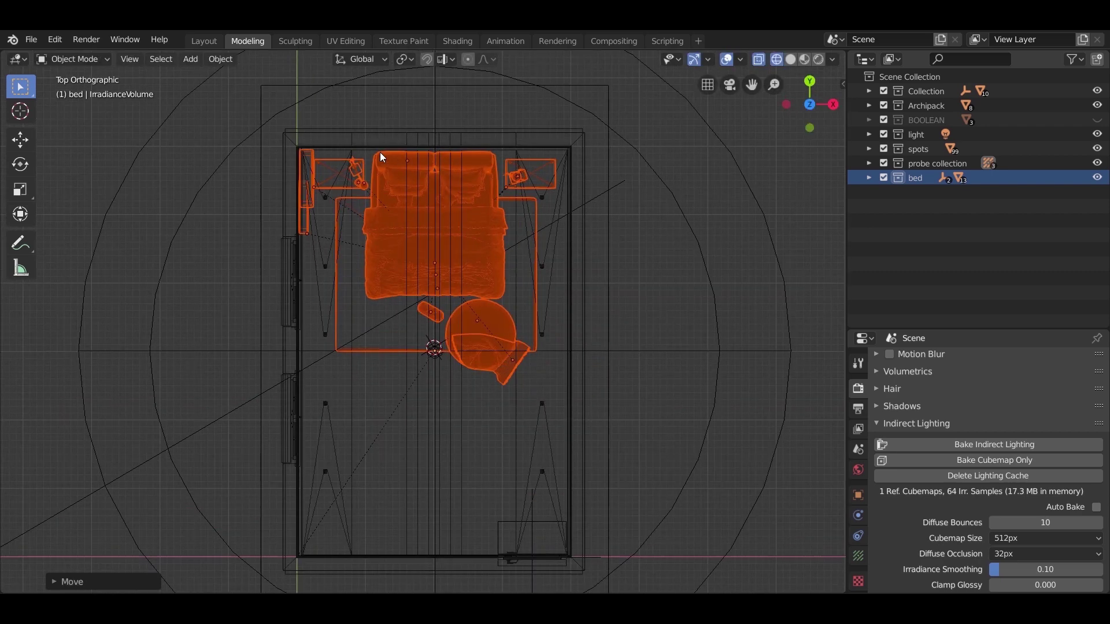
pyautogui.press('KP_1')
pyautogui.scroll(8, 408, 384)
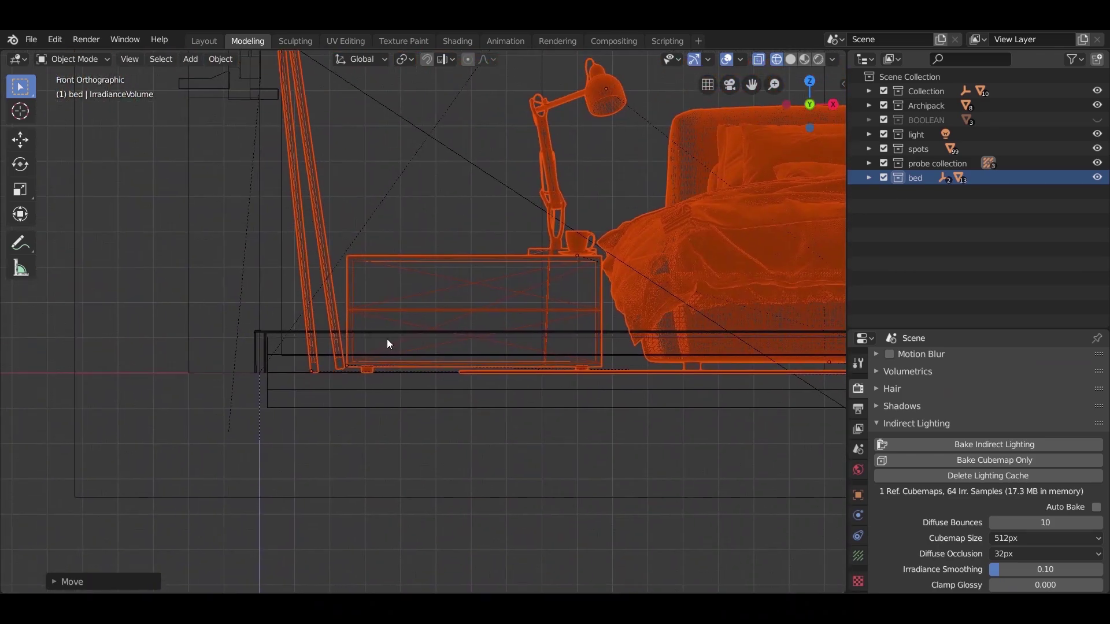
pyautogui.scroll(3, 302, 377)
pyautogui.scroll(-5, 303, 377)
# Step: In material preview, adjust the bed furniture's height along Z
pyautogui.moveTo(303, 377)
pyautogui.mouseDown(button='middle')
pyautogui.moveTo(536, 433)
pyautogui.moveTo(484, 443)
pyautogui.mouseUp(button='middle')
pyautogui.press('z')
pyautogui.click(501, 529)
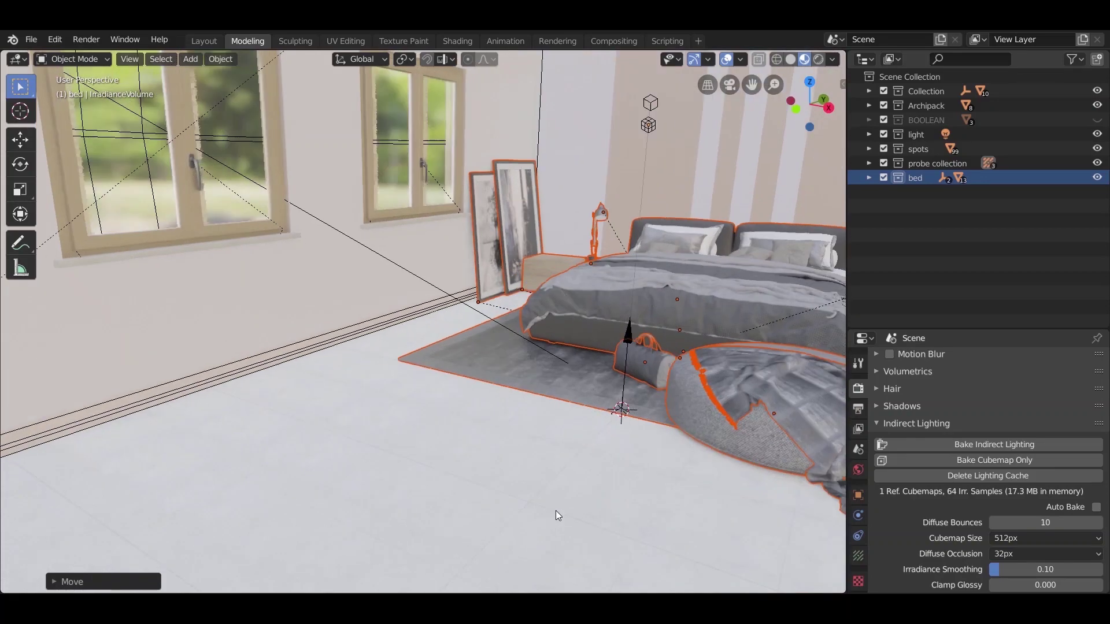
pyautogui.scroll(4, 528, 453)
pyautogui.press('g')
pyautogui.press('z')
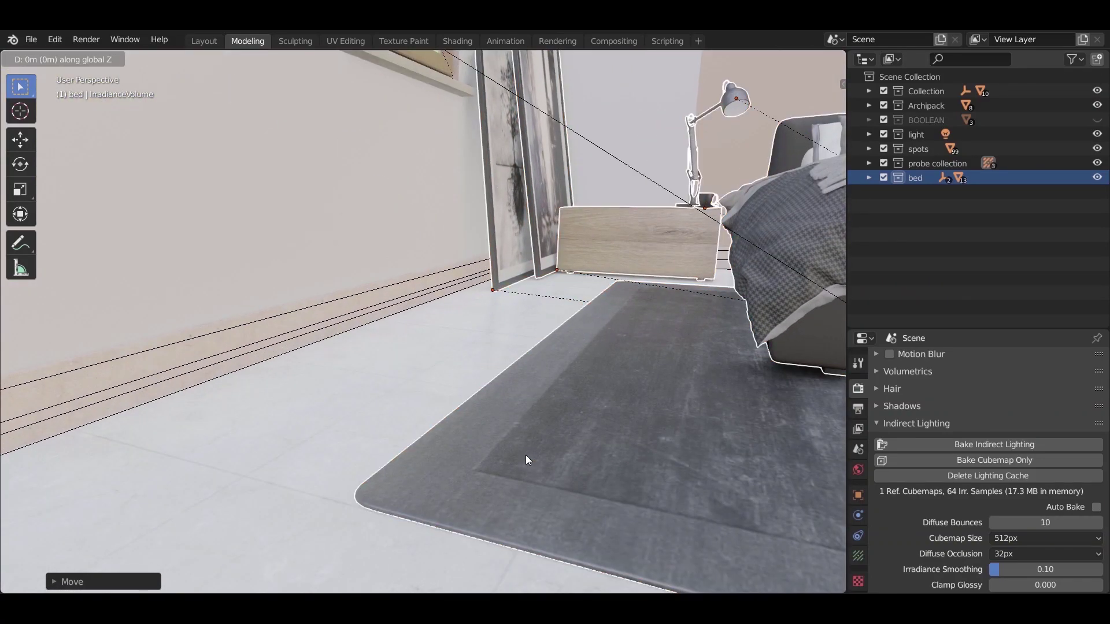
pyautogui.click(515, 451)
# Step: Check the nightstand's placement from a top wireframe view, trying an X-axis move
pyautogui.scroll(-2, 515, 448)
pyautogui.moveTo(515, 428); pyautogui.dragTo(516, 589, button='middle')
pyautogui.press('KP_7')
pyautogui.press('z')
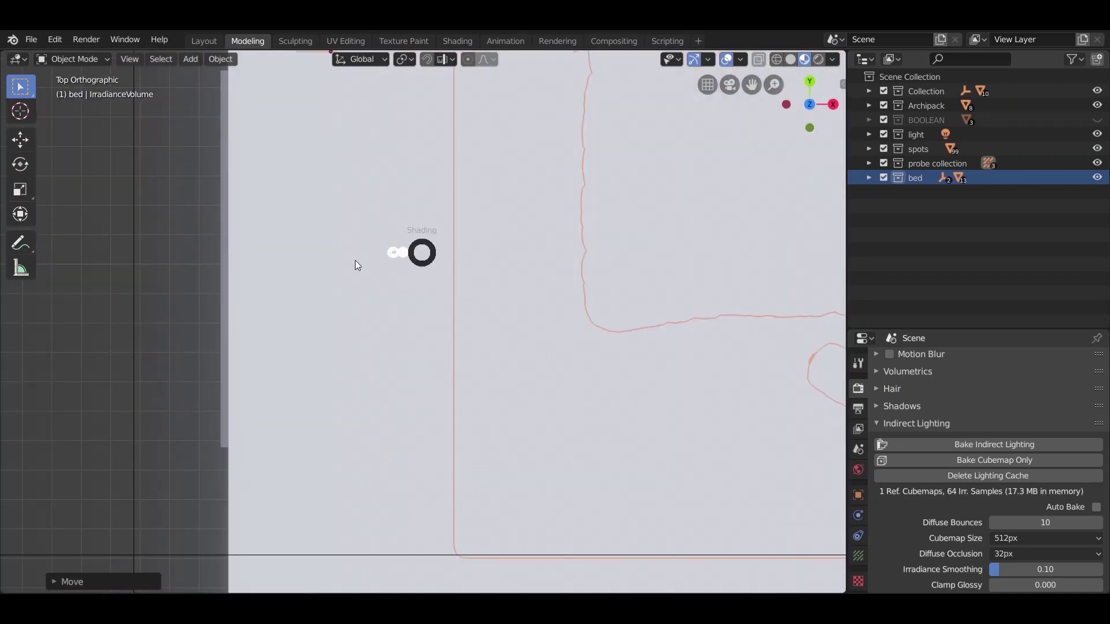
pyautogui.click(355, 260)
pyautogui.scroll(2, 407, 238)
pyautogui.scroll(-3, 408, 237)
pyautogui.keyDown('shift'); pyautogui.moveTo(375, 271); pyautogui.dragTo(449, 590, button='middle'); pyautogui.keyUp('shift')
pyautogui.scroll(3, 362, 289)
pyautogui.scroll(2, 370, 295)
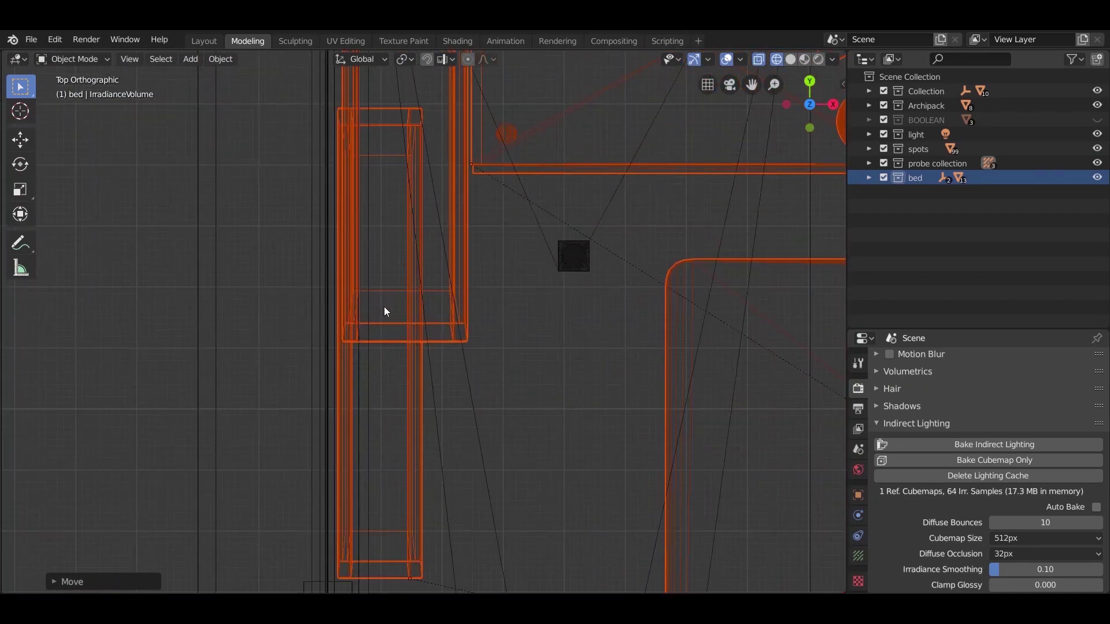
pyautogui.press('g')
pyautogui.press('x')
pyautogui.rightClick(377, 307)
# Step: In solid shading, nudge the bed furniture slightly along the Y axis
pyautogui.moveTo(377, 307)
pyautogui.mouseDown(button='middle')
pyautogui.moveTo(404, 307)
pyautogui.moveTo(367, 286)
pyautogui.mouseUp(button='middle')
pyautogui.press('z')
pyautogui.click(387, 301)
pyautogui.press('g')
pyautogui.press('x')
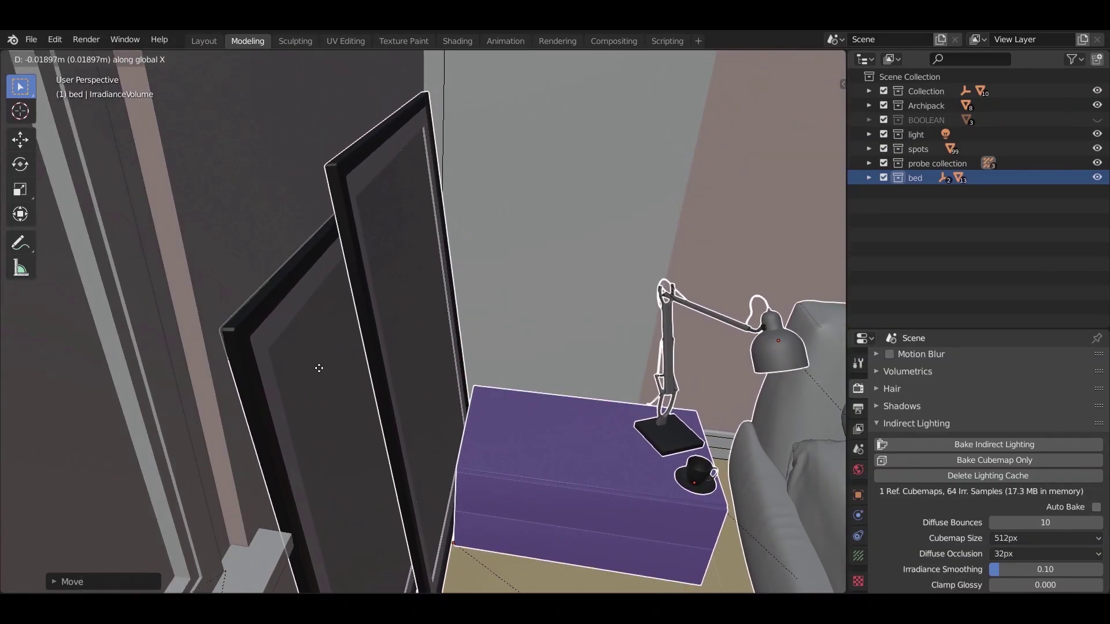
pyautogui.rightClick(396, 344)
pyautogui.moveTo(395, 343); pyautogui.dragTo(578, 448, button='middle')
pyautogui.press('g')
pyautogui.press('y')
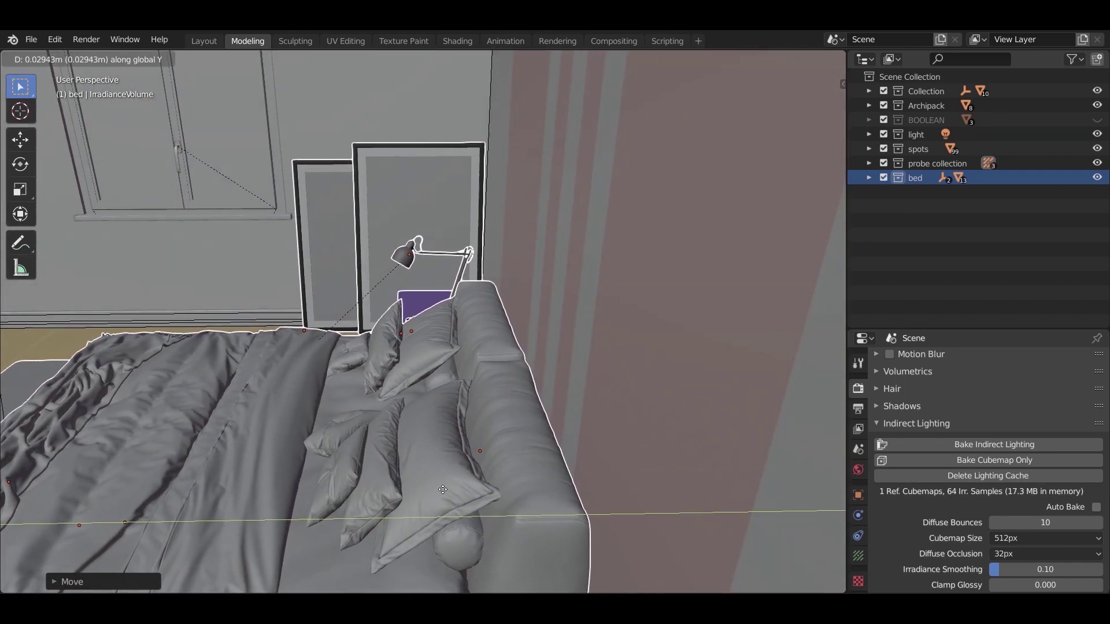
pyautogui.click(434, 492)
# Step: Orbit to view the whole bedroom and deselect everything
pyautogui.scroll(-5, 428, 390)
pyautogui.moveTo(428, 391); pyautogui.dragTo(457, 363, button='middle')
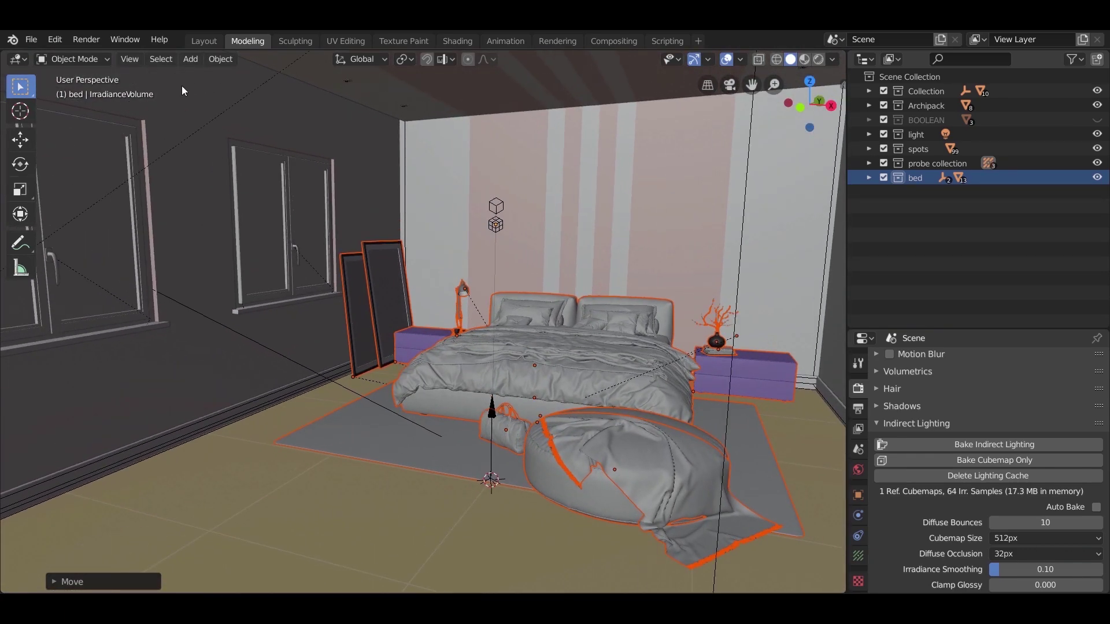
pyautogui.click(158, 58)
pyautogui.click(172, 91)
# Step: In rendered shading, move the small bag along the floor beside the pouf
pyautogui.press('z')
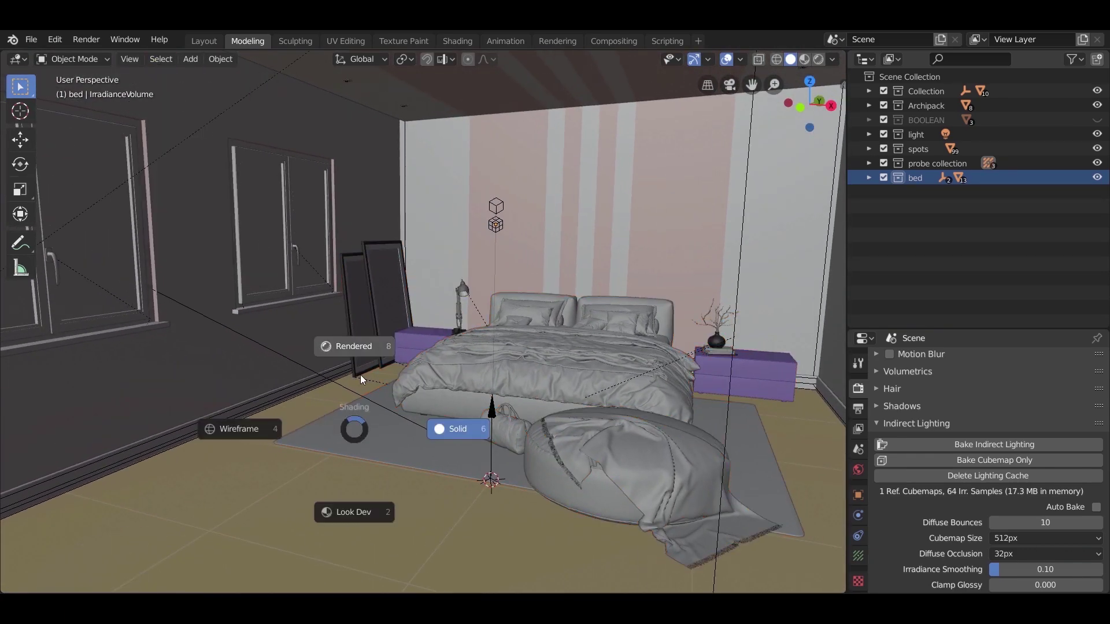
pyautogui.click(360, 374)
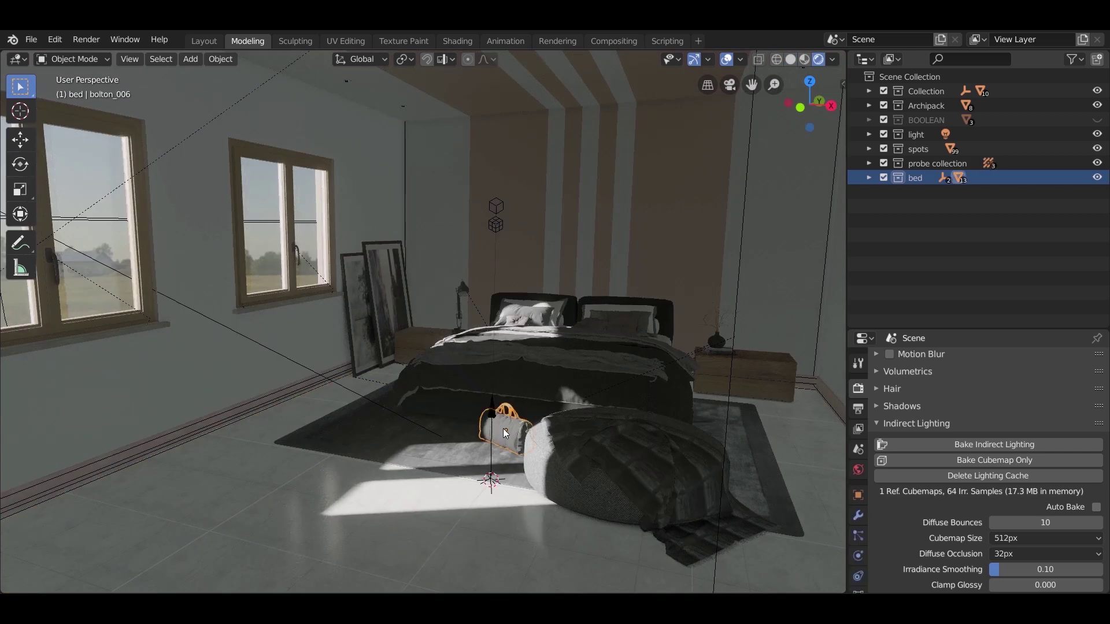
pyautogui.press('g')
pyautogui.hotkey('shift', 'z')
pyautogui.click(453, 417)
pyautogui.click(525, 491)
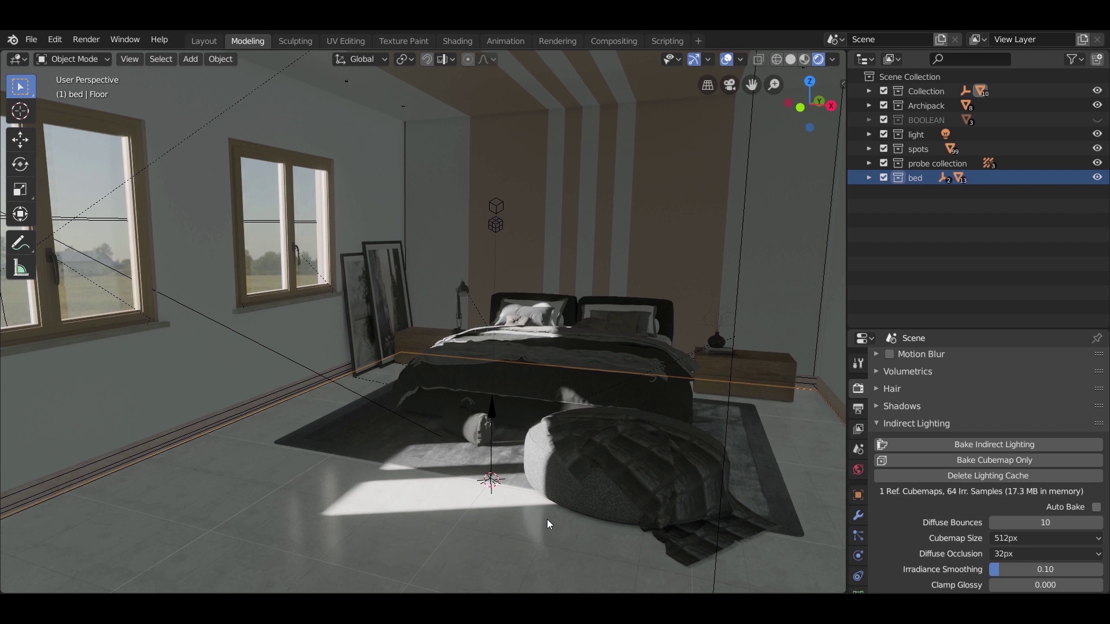
# Step: Create a new collection named 'curtains' and paste the two curtain pieces into it
pyautogui.rightClick(926, 210)
pyautogui.click(926, 209)
pyautogui.doubleClick(921, 193)
pyautogui.write('cu')
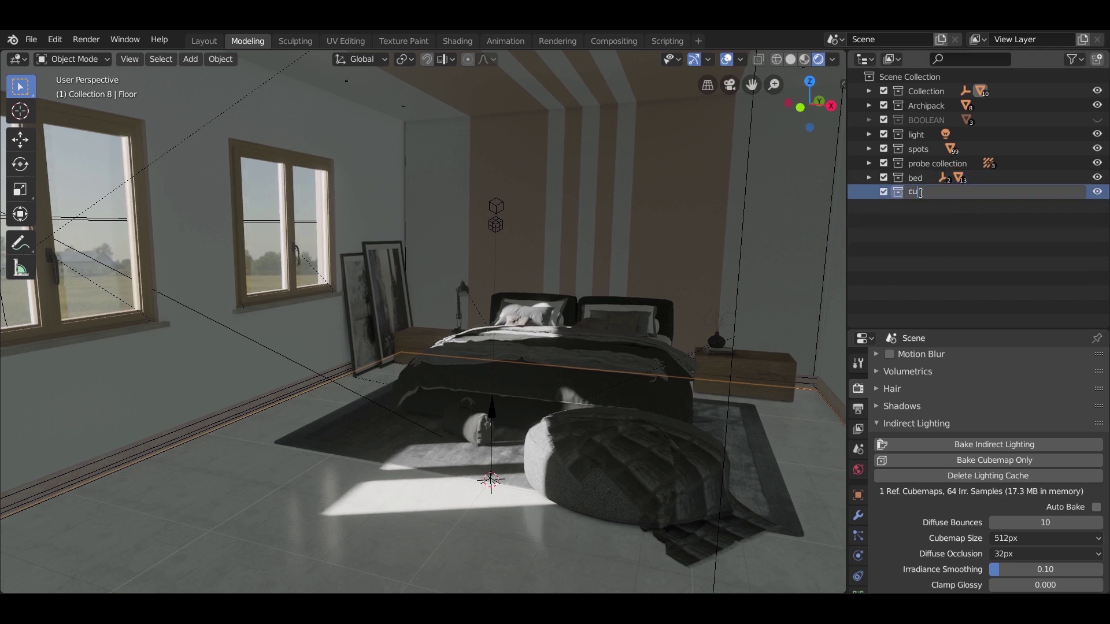
pyautogui.write('rtains')
pyautogui.press('Return')
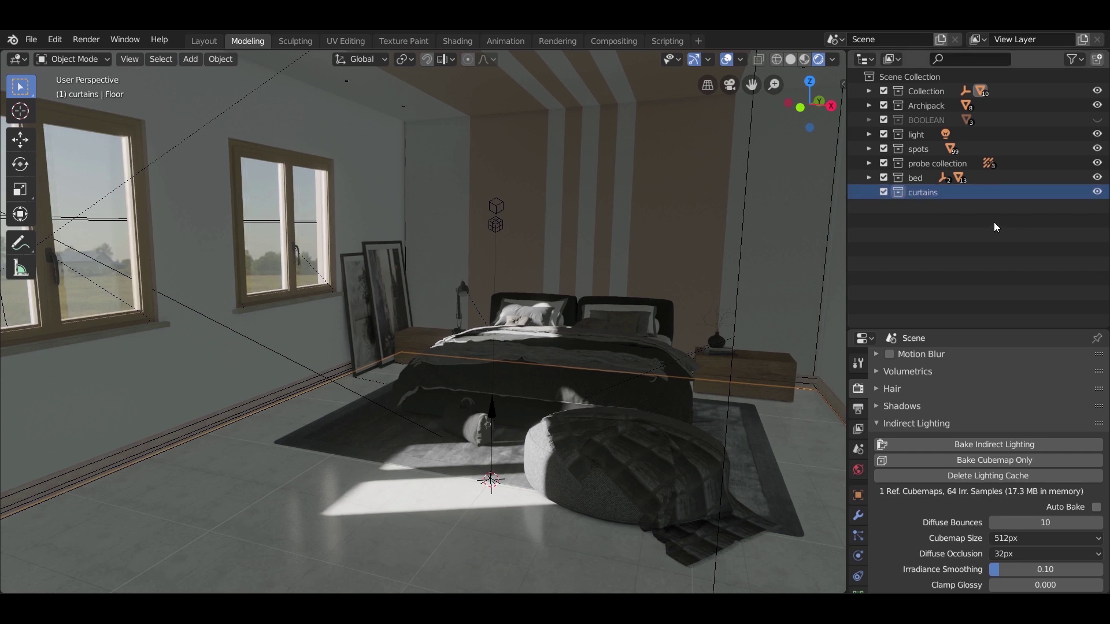
pyautogui.hotkey('ctrl', 'v')
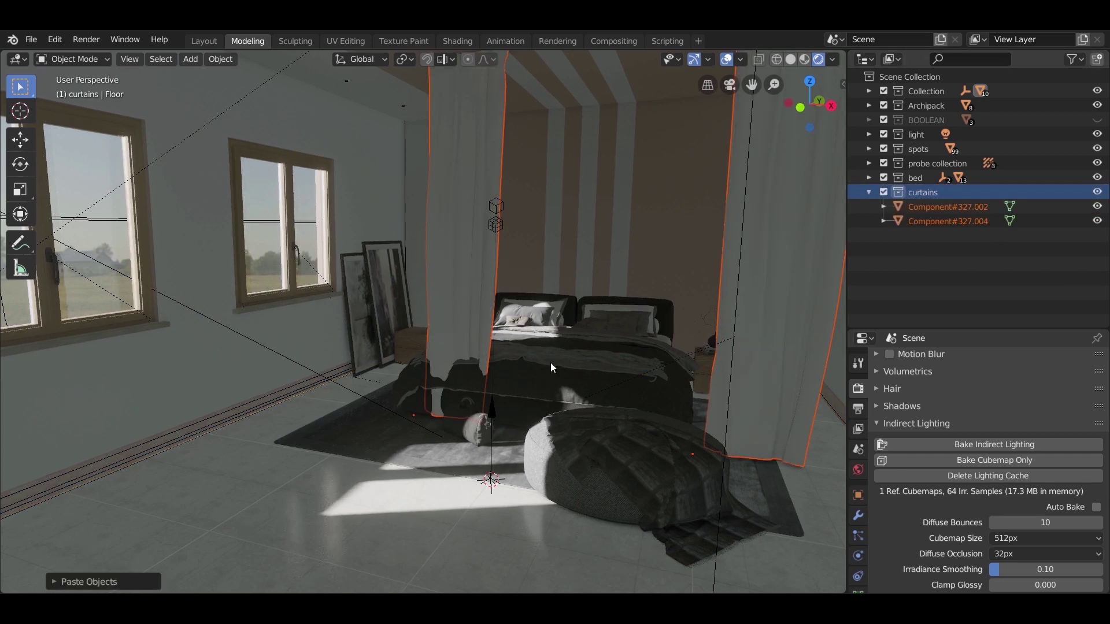
# Step: In a top wireframe view, rotate the curtains 90° around Z
pyautogui.press('KP_7')
pyautogui.press('z')
pyautogui.click(418, 380)
pyautogui.scroll(-2, 520, 399)
pyautogui.keyDown('shift'); pyautogui.moveTo(564, 431); pyautogui.dragTo(559, 239, button='middle'); pyautogui.keyUp('shift')
pyautogui.scroll(1, 616, 285)
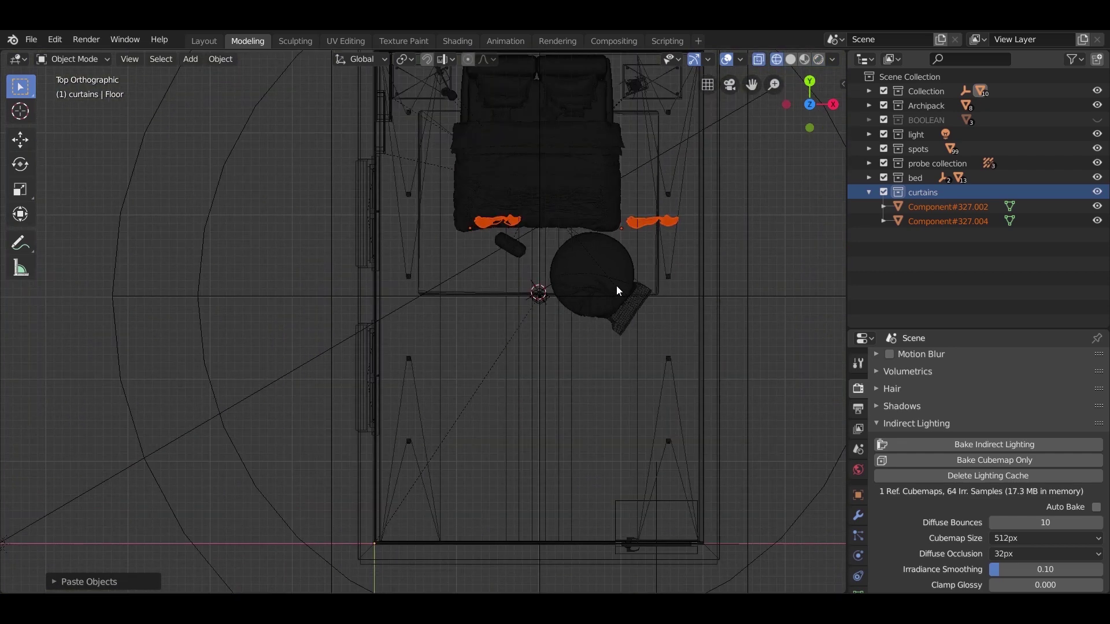
pyautogui.press('r')
pyautogui.press('z')
pyautogui.write('90')
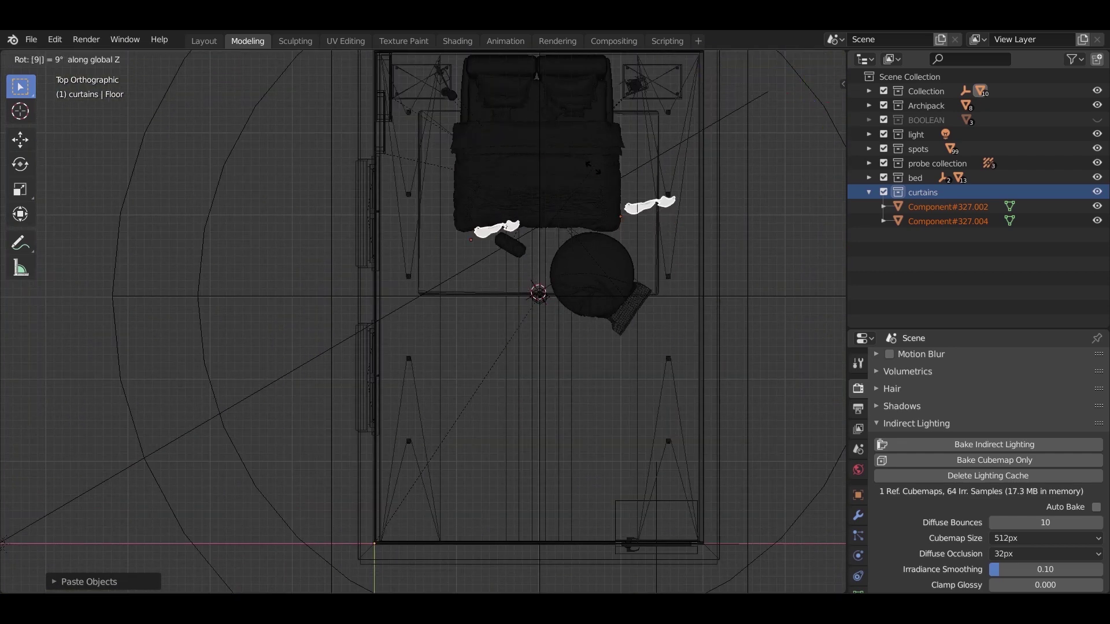
pyautogui.press('Return')
# Step: Move the curtains along X to the window wall, keeping their height
pyautogui.press('g')
pyautogui.hotkey('shift', 'z')
pyautogui.press('x')
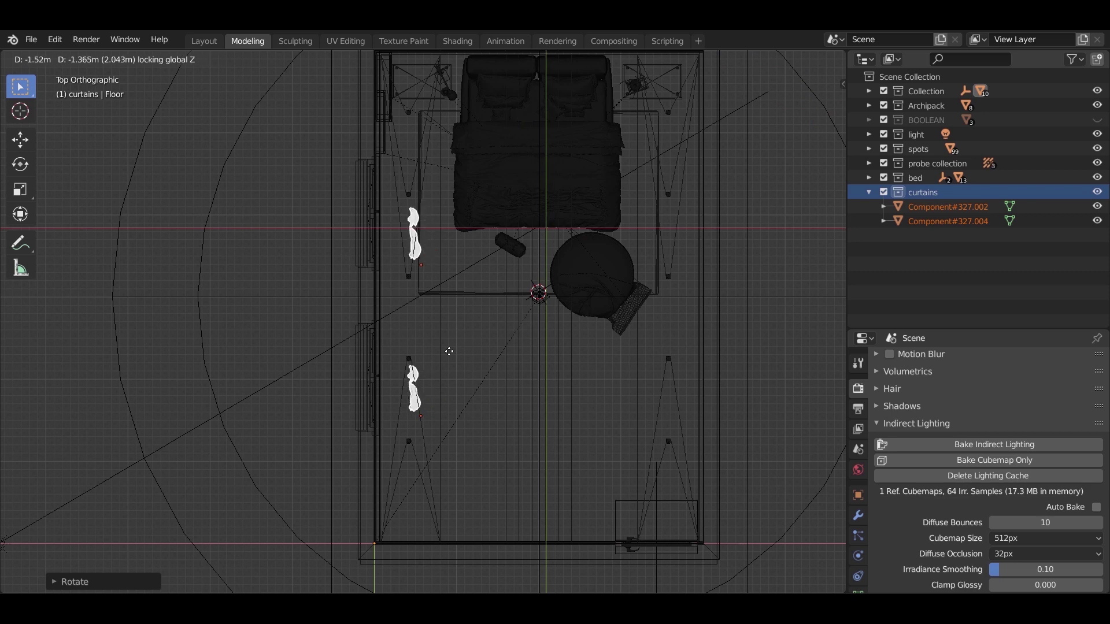
pyautogui.click(435, 373)
pyautogui.scroll(2, 427, 314)
pyautogui.scroll(1, 429, 319)
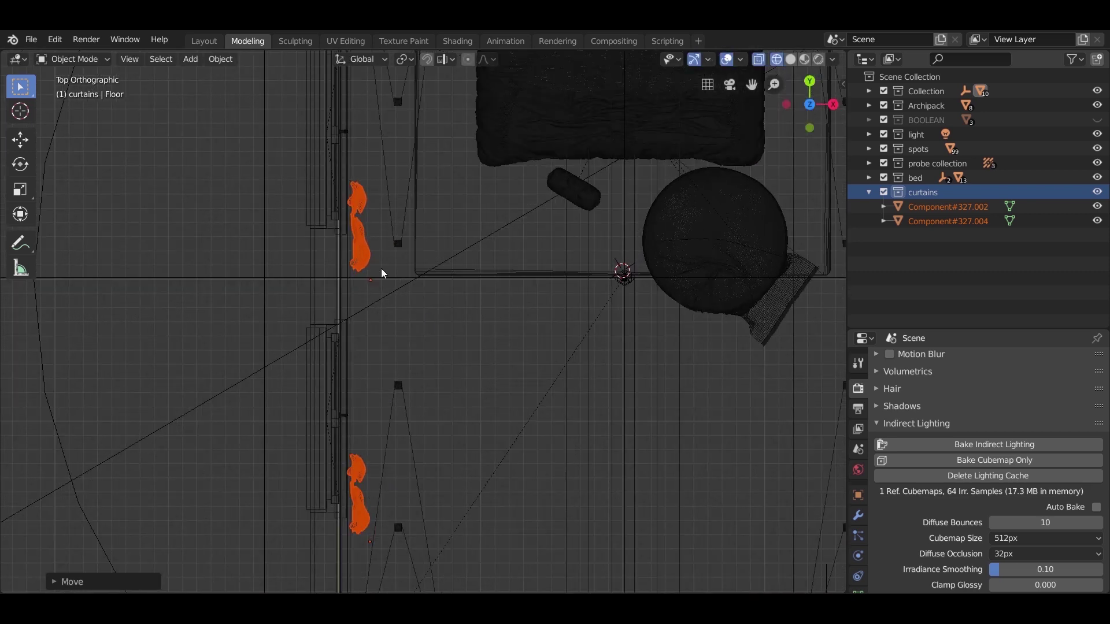
# Step: Slide the upper curtain along the wall on the Y axis
pyautogui.click(367, 245)
pyautogui.press('g')
pyautogui.press('x')
pyautogui.press('y')
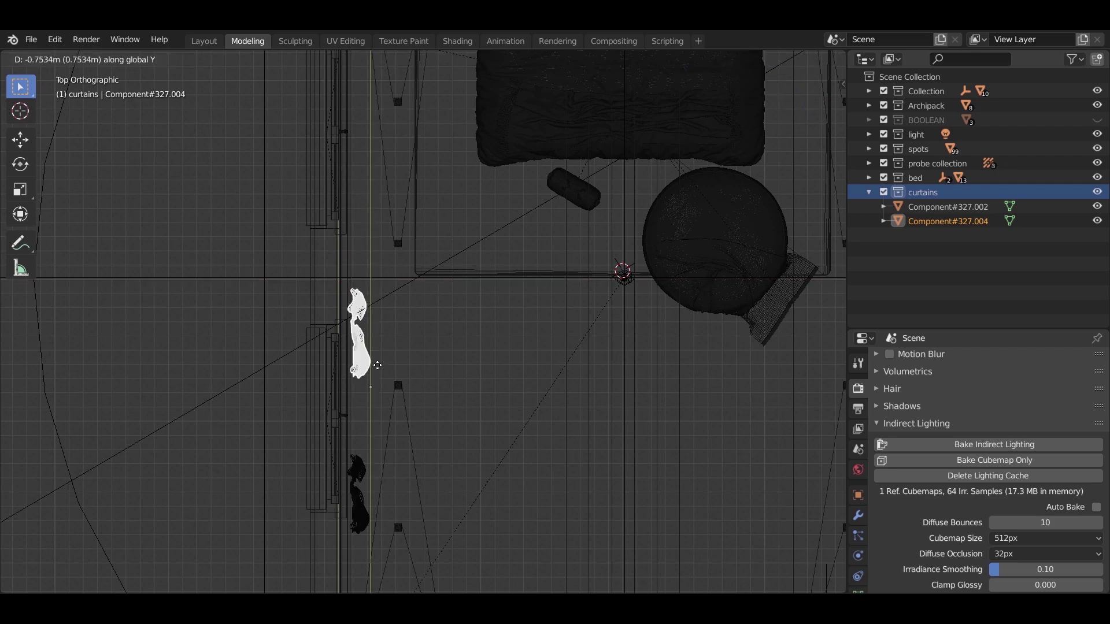
pyautogui.click(377, 371)
pyautogui.press('g')
pyautogui.press('y')
pyautogui.click(358, 480)
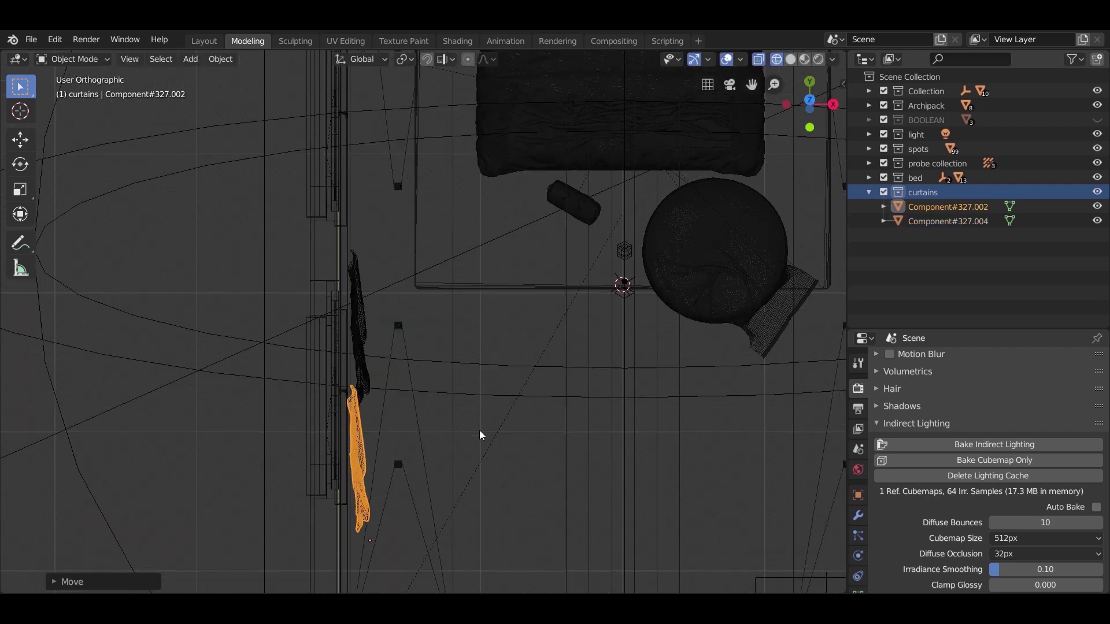
# Step: Select both curtains and raise them along Z in front orthographic view
pyautogui.press('KP_1')
pyautogui.moveTo(356, 379); pyautogui.dragTo(338, 338, button='middle')
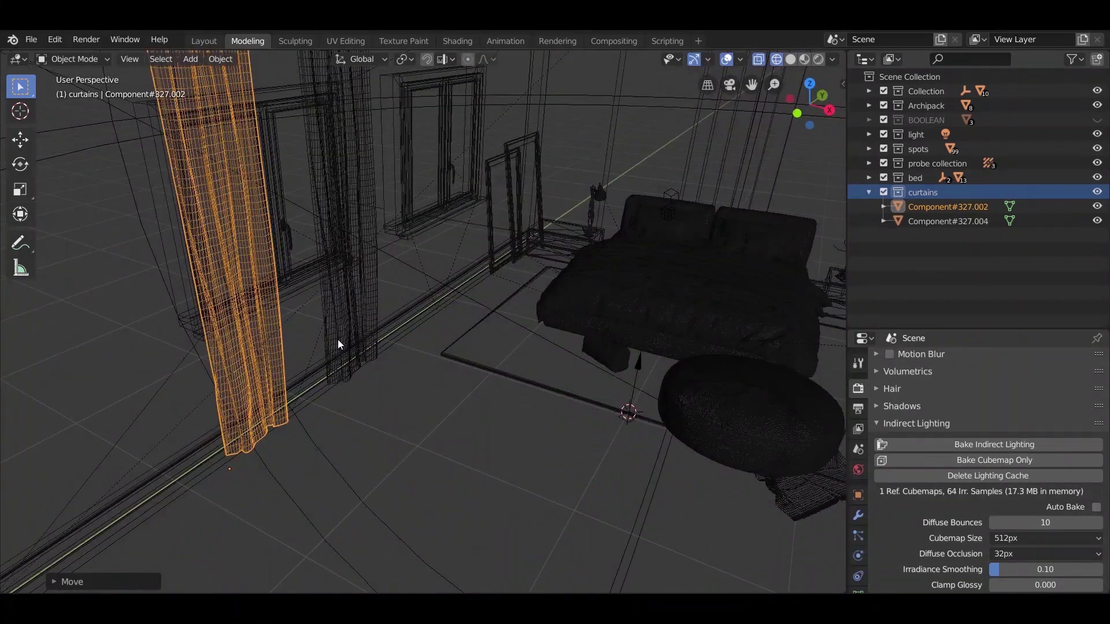
pyautogui.keyDown('shift'); pyautogui.click(338, 339); pyautogui.keyUp('shift')
pyautogui.press('KP_5')
pyautogui.press('KP_1')
pyautogui.scroll(6, 390, 359)
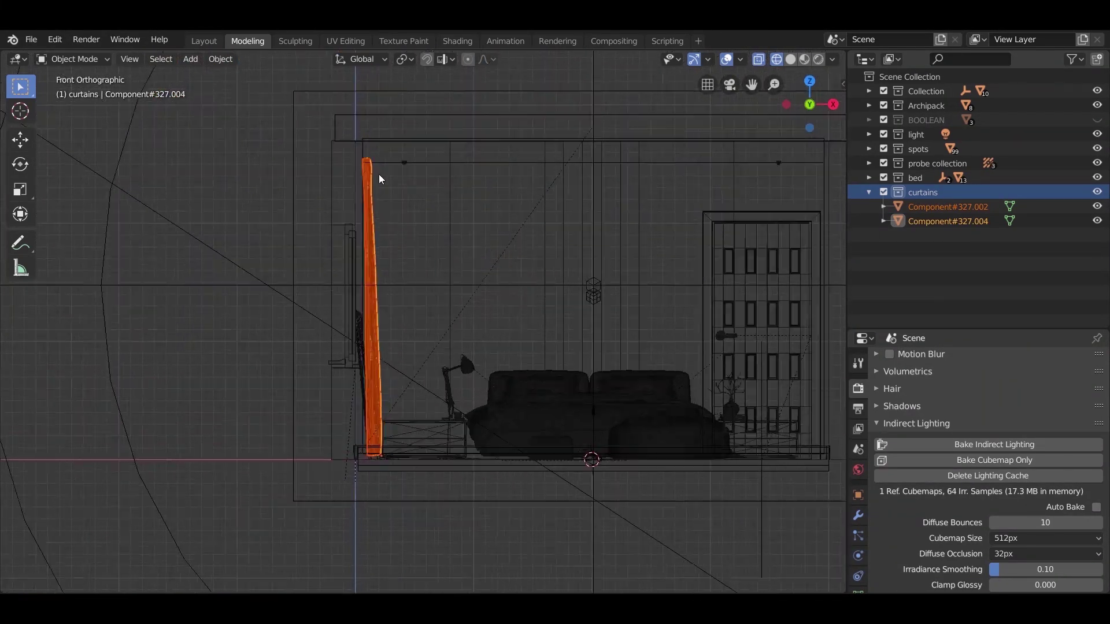
pyautogui.scroll(2, 322, 314)
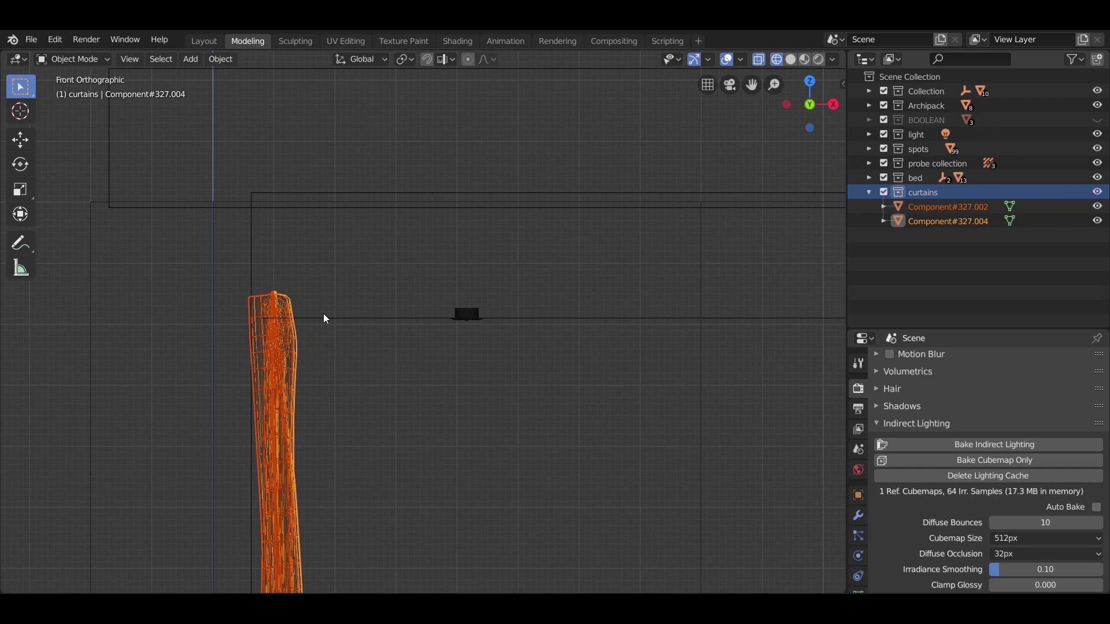
pyautogui.press('g')
pyautogui.press('z')
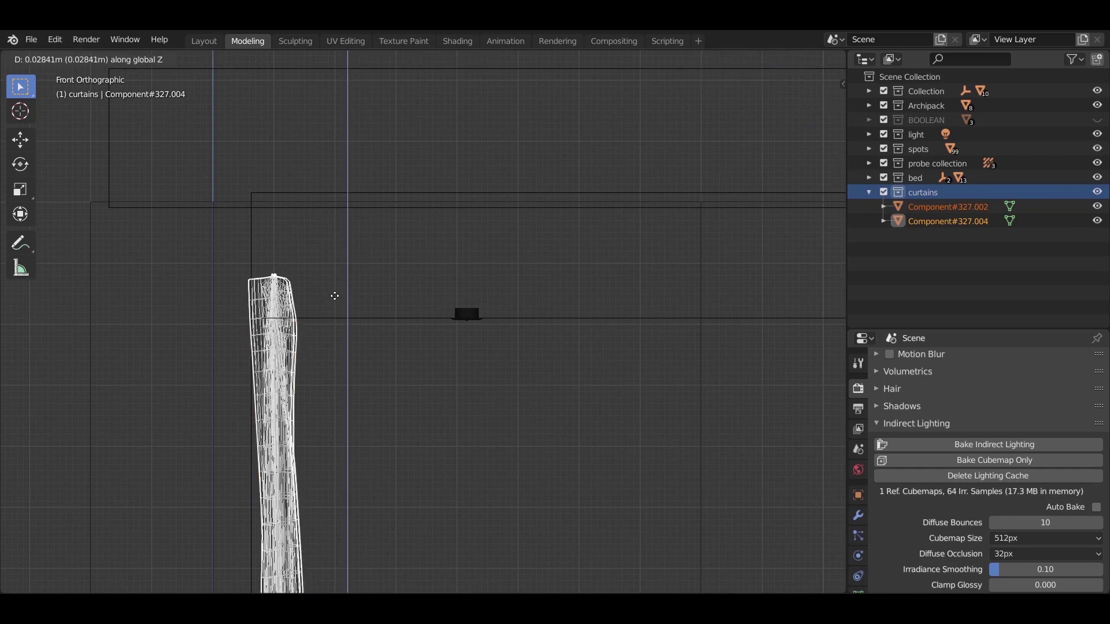
pyautogui.click(334, 296)
# Step: Switch to solid shading and orbit to check the curtain tops near the ceiling
pyautogui.scroll(-2, 404, 361)
pyautogui.moveTo(405, 362)
pyautogui.mouseDown(button='middle')
pyautogui.moveTo(362, 406)
pyautogui.moveTo(352, 275)
pyautogui.mouseUp(button='middle')
pyautogui.press('z')
pyautogui.click(444, 277)
pyautogui.moveTo(447, 283)
pyautogui.mouseDown(button='middle')
pyautogui.moveTo(404, 309)
pyautogui.moveTo(448, 299)
pyautogui.moveTo(469, 125)
pyautogui.moveTo(448, 299)
pyautogui.moveTo(456, 308)
pyautogui.mouseUp(button='middle')
pyautogui.scroll(-3, 448, 299)
pyautogui.scroll(-3, 427, 271)
pyautogui.scroll(-2, 464, 307)
pyautogui.keyDown('shift'); pyautogui.moveTo(394, 204); pyautogui.dragTo(409, 333, button='middle'); pyautogui.keyUp('shift')
# Step: Nudge the first-window curtains into place, one toward the wall along X, one further left
pyautogui.press('g')
pyautogui.press('x')
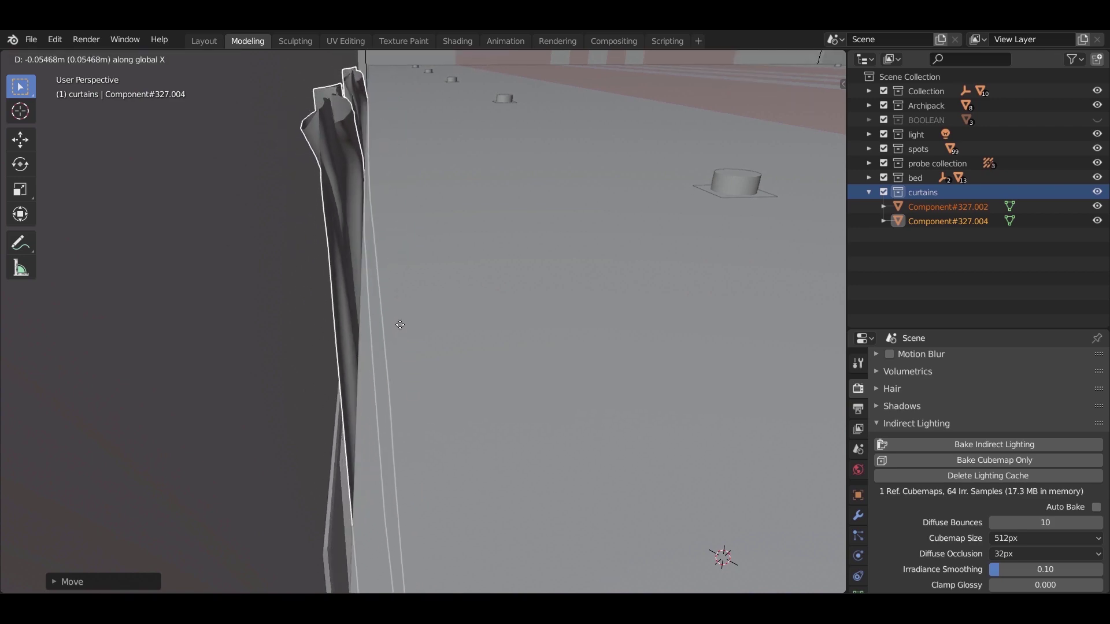
pyautogui.click(411, 329)
pyautogui.moveTo(411, 329); pyautogui.dragTo(443, 268, button='middle')
pyautogui.click(431, 261)
pyautogui.press('g')
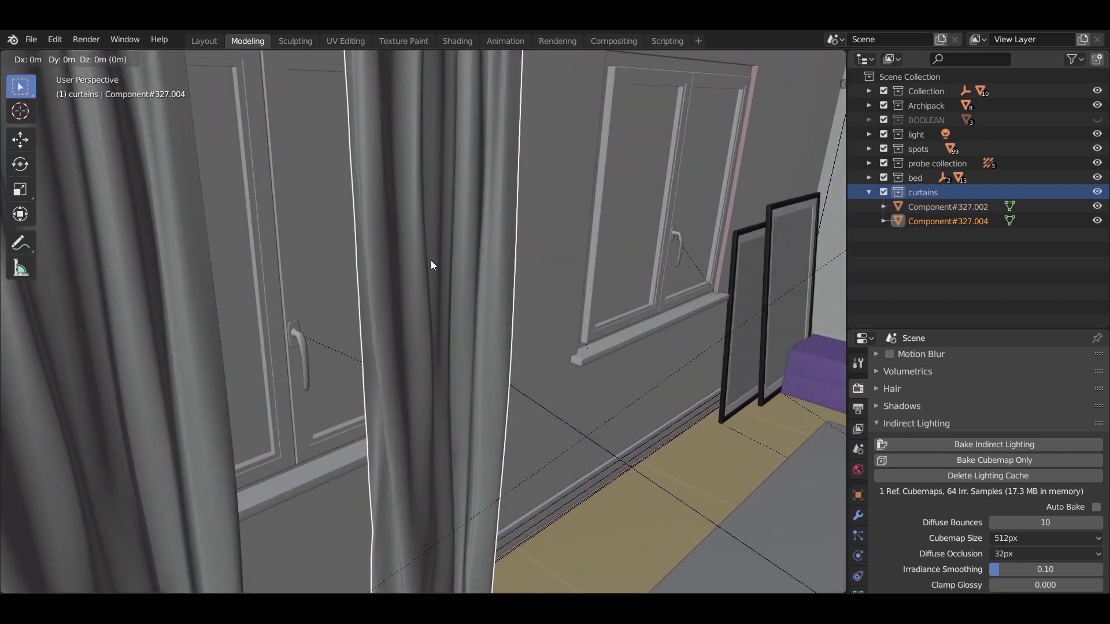
pyautogui.click(406, 274)
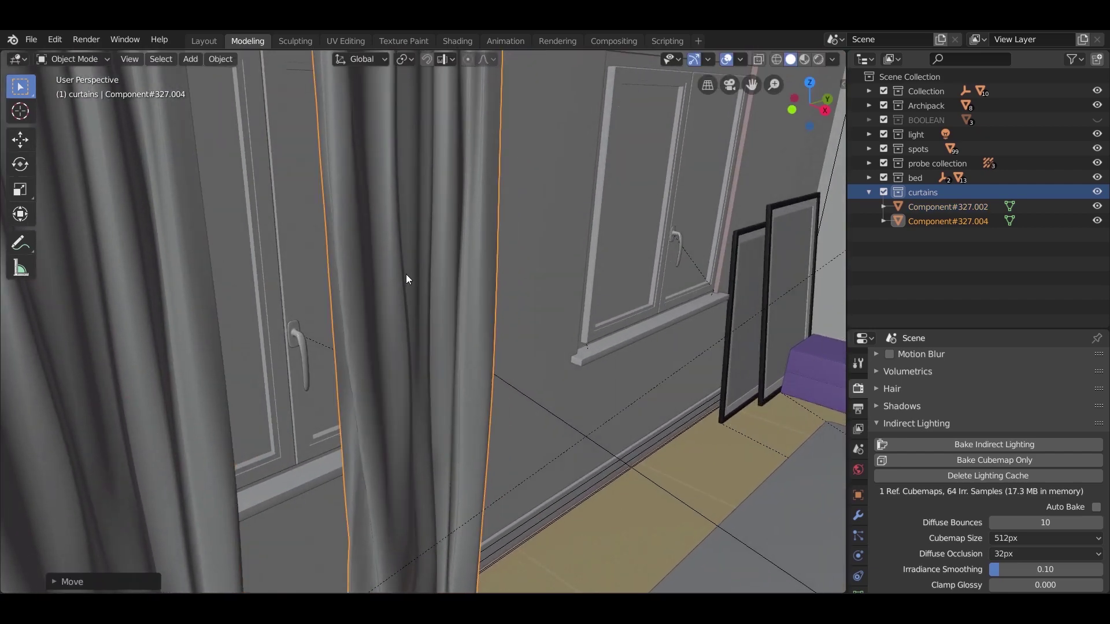
# Step: Duplicate both curtains and move the copies along Y to the second window
pyautogui.scroll(-3, 406, 274)
pyautogui.keyDown('shift'); pyautogui.click(283, 298); pyautogui.keyUp('shift')
pyautogui.hotkey('shift', 'd')
pyautogui.press('x')
pyautogui.press('y')
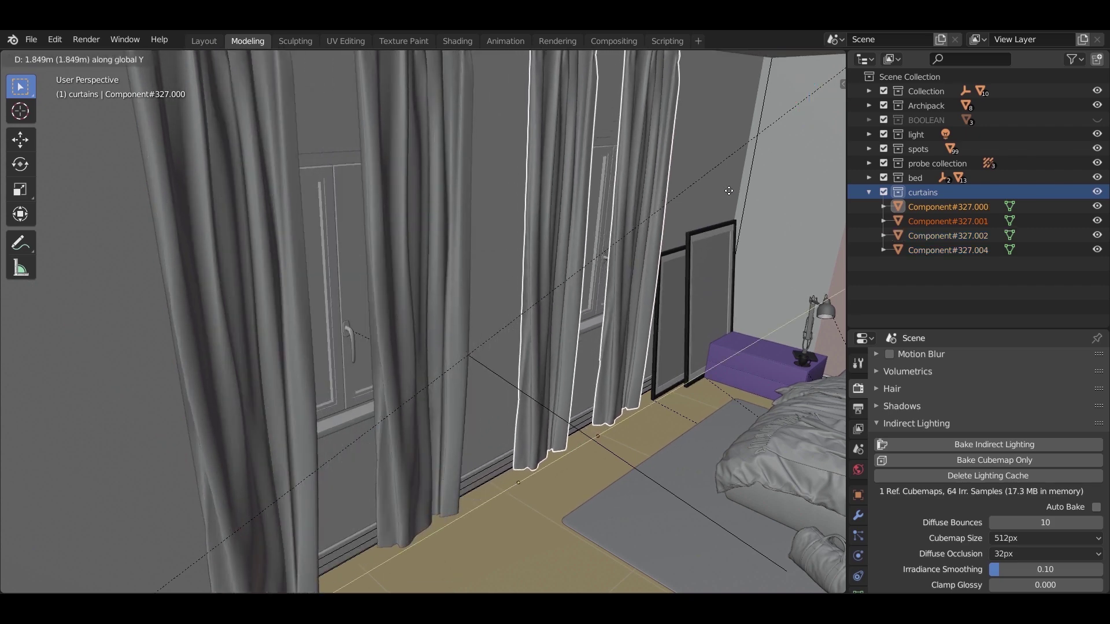
pyautogui.click(729, 191)
pyautogui.moveTo(714, 289); pyautogui.dragTo(390, 351, button='middle')
pyautogui.scroll(3, 669, 318)
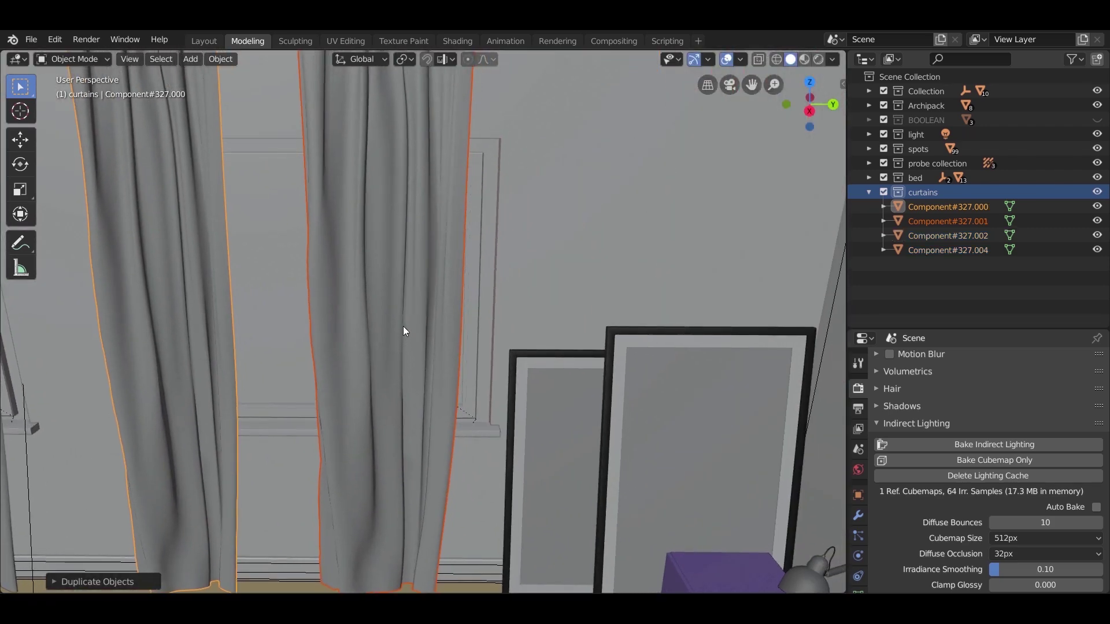
# Step: Refine the copied curtains' placement along the Y axis at the second window
pyautogui.press('g')
pyautogui.press('y')
pyautogui.click(447, 336)
pyautogui.moveTo(552, 373); pyautogui.dragTo(467, 370, button='middle')
pyautogui.scroll(3, 463, 431)
pyautogui.press('g')
pyautogui.press('y')
pyautogui.click(475, 447)
# Step: Deselect all the curtains
pyautogui.scroll(-3, 429, 390)
pyautogui.moveTo(409, 335); pyautogui.dragTo(361, 413, button='middle')
pyautogui.scroll(3, 429, 391)
pyautogui.click(159, 61)
pyautogui.click(206, 92)
pyautogui.press('z')
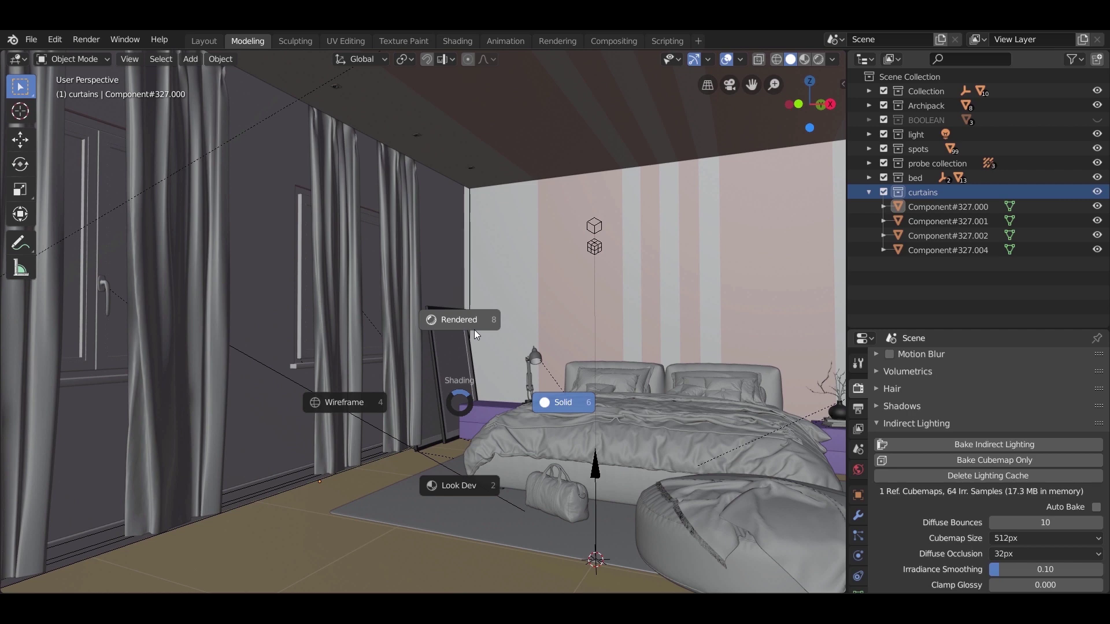
# Step: Preview the room in rendered shading and nudge two curtains along Y, one by 0.32 m
pyautogui.click(475, 330)
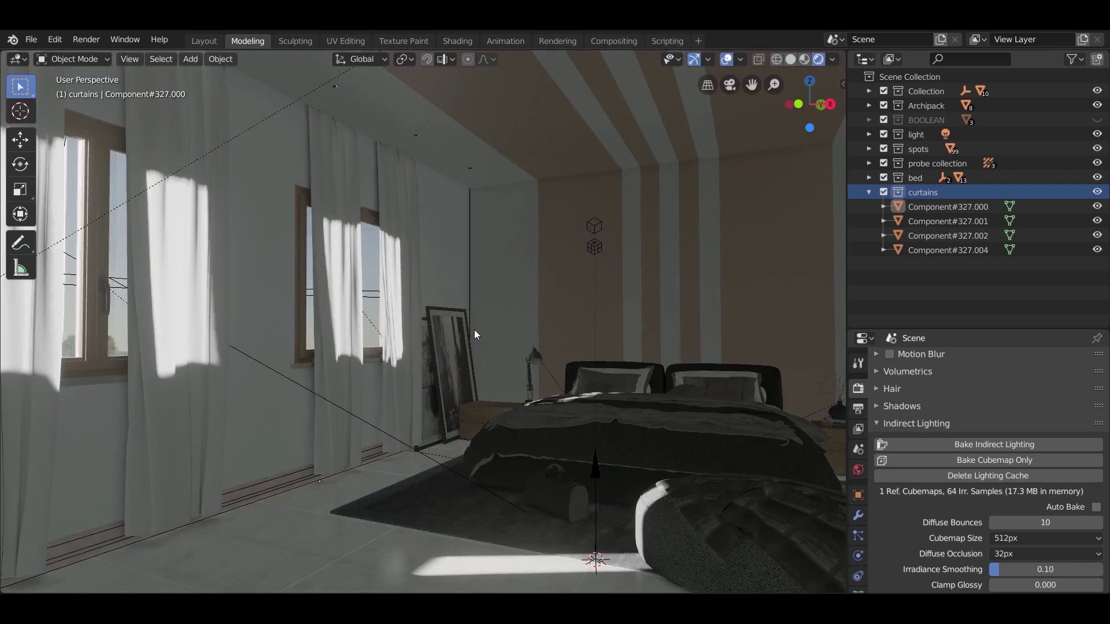
pyautogui.click(341, 196)
pyautogui.press('g')
pyautogui.press('y')
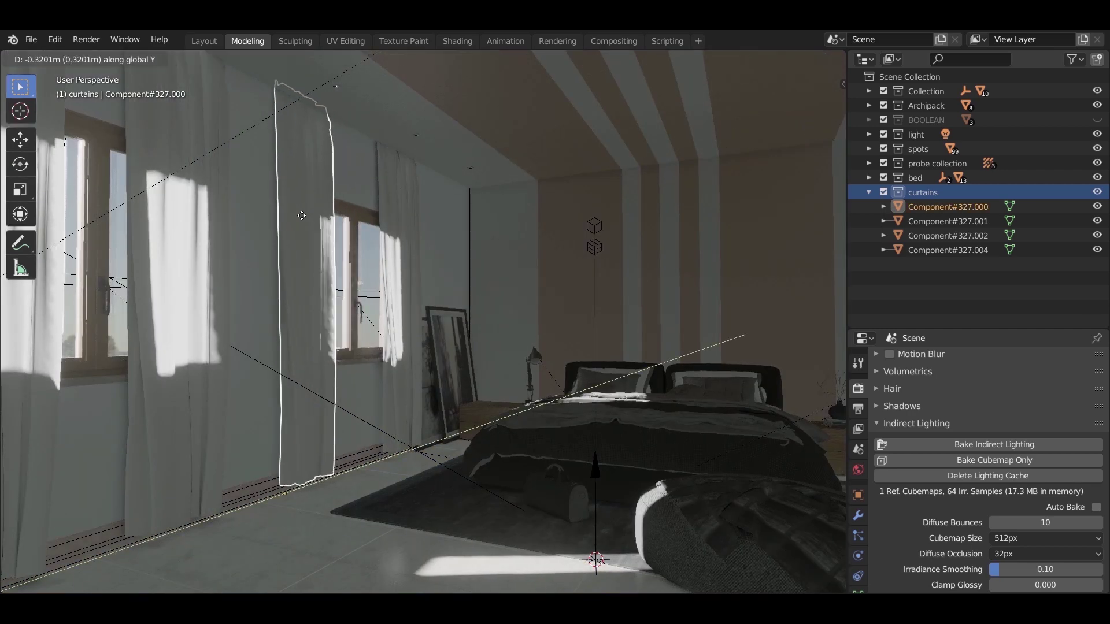
pyautogui.click(329, 343)
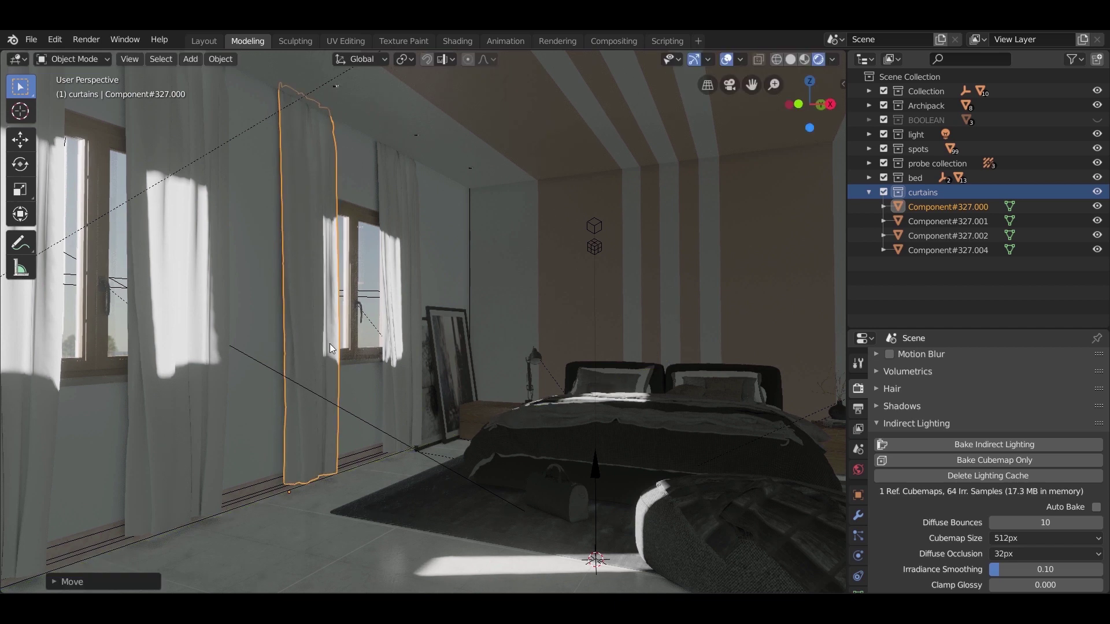
pyautogui.click(184, 290)
pyautogui.press('g')
pyautogui.press('y')
pyautogui.click(525, 484)
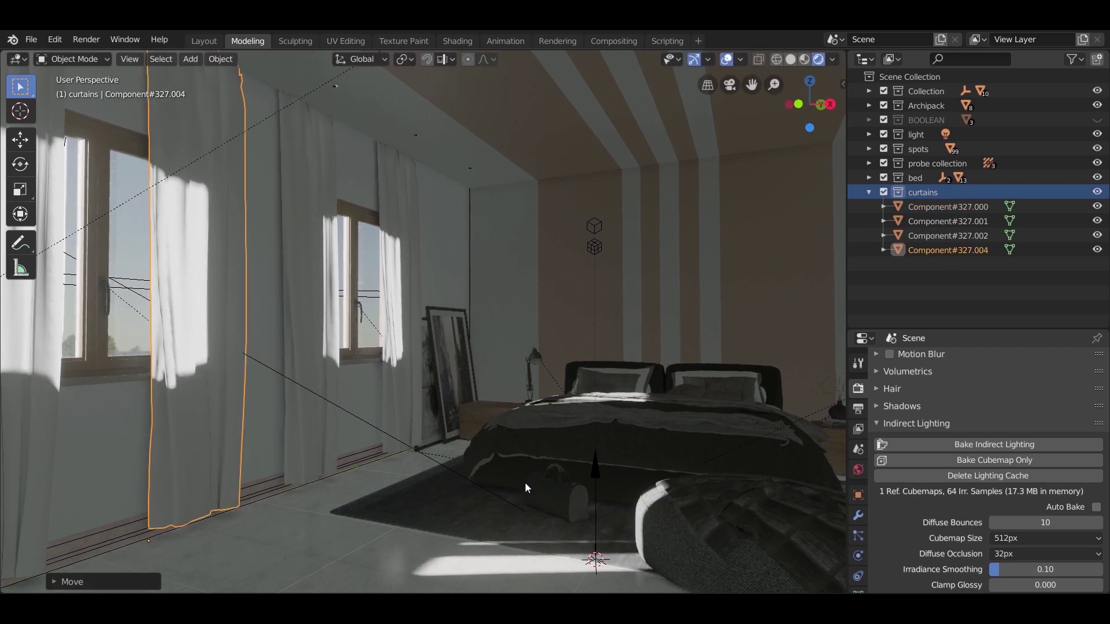
# Step: Select the Sun light in the Outliner's light collection and show its light settings
pyautogui.click(462, 302)
pyautogui.click(869, 192)
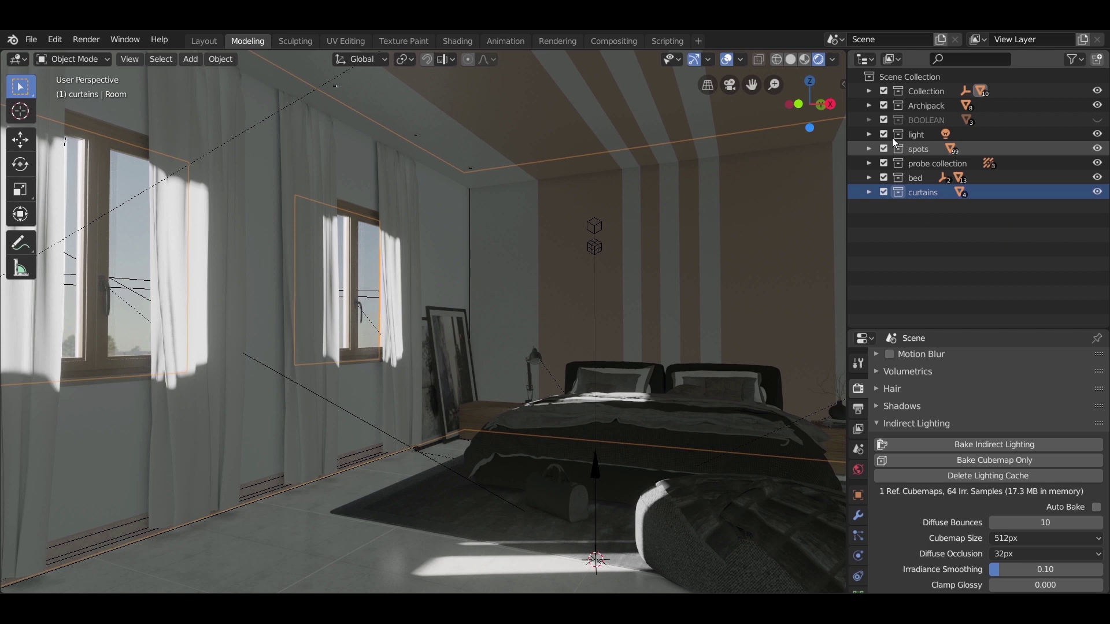
pyautogui.click(869, 134)
pyautogui.click(914, 149)
pyautogui.click(858, 556)
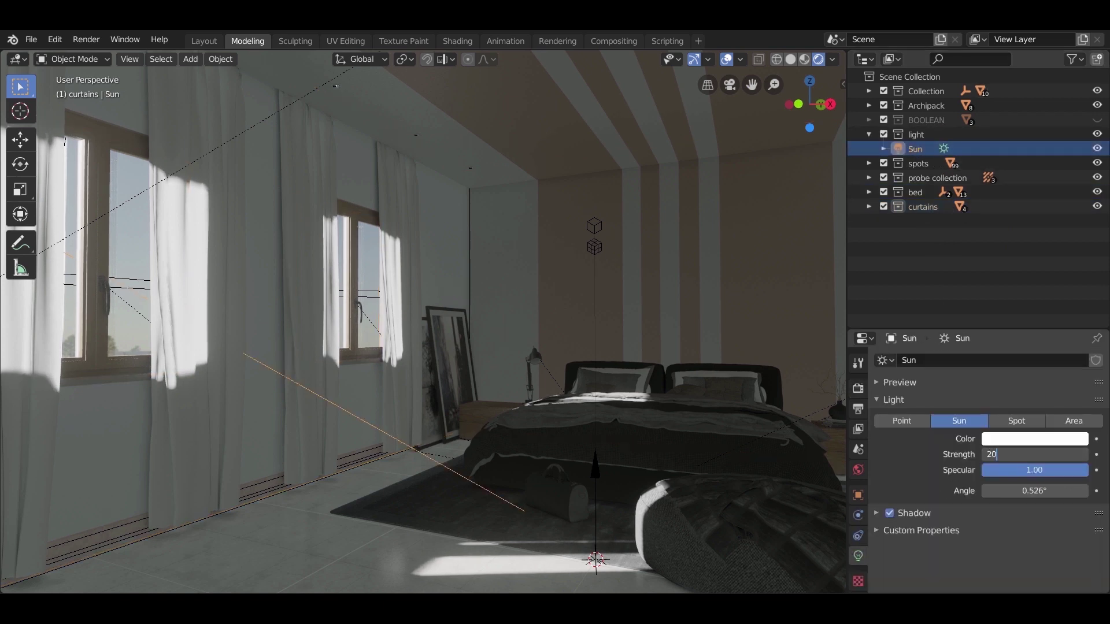
# Step: Set the Sun's strength to 30 and tint it a warm off-white
pyautogui.press('Return')
pyautogui.click(1015, 454)
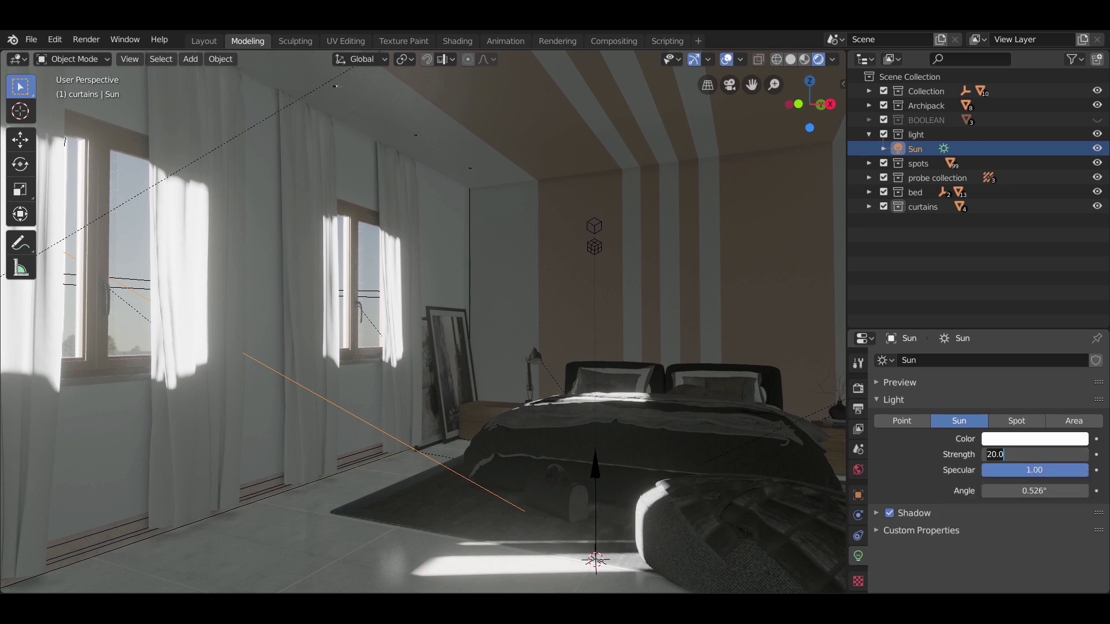
pyautogui.press('Return')
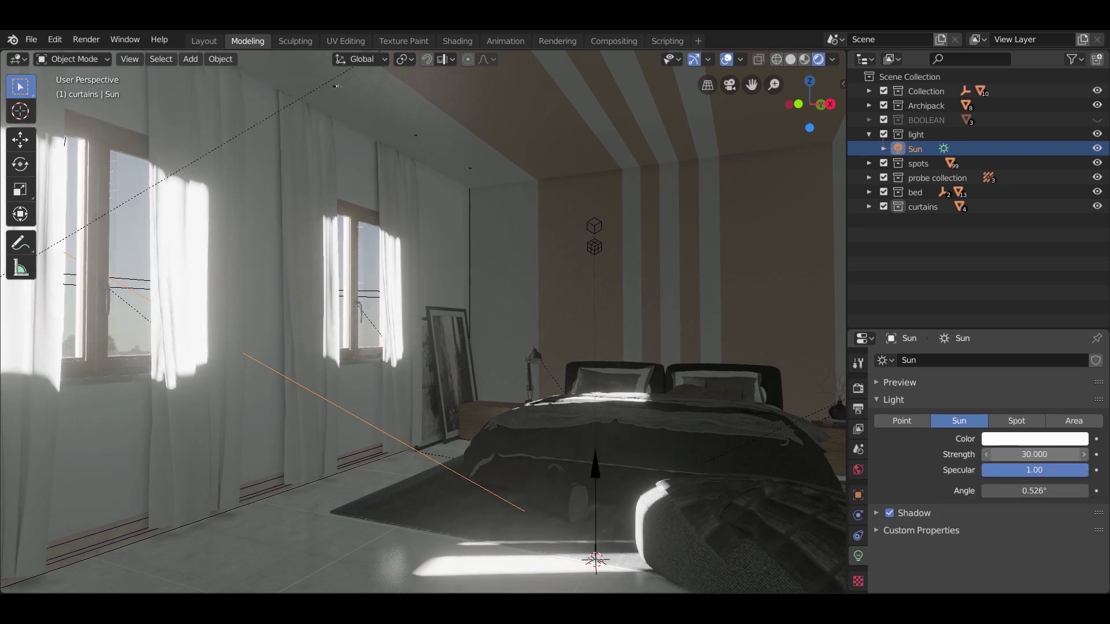
pyautogui.click(1027, 441)
pyautogui.click(1010, 303)
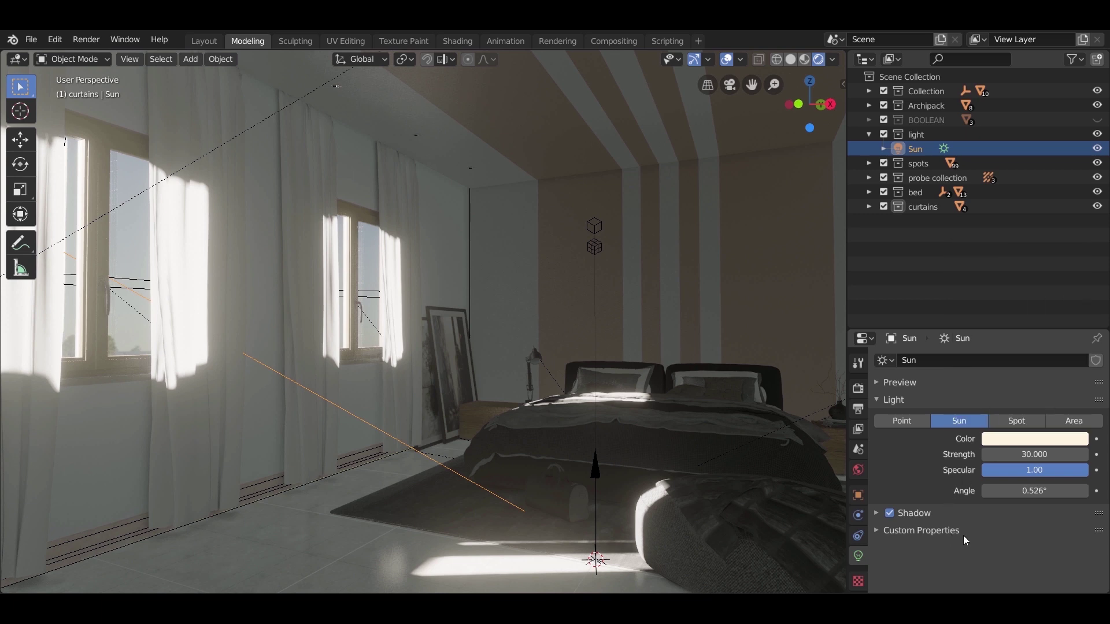
# Step: Raise the World background strength from 0.800 to 5
pyautogui.click(858, 470)
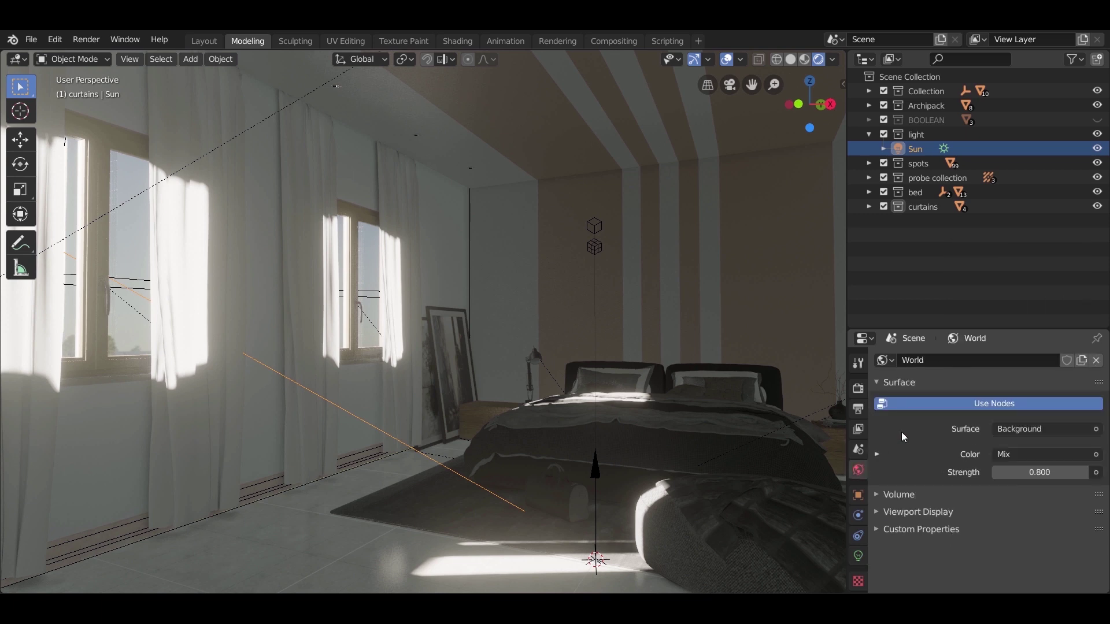
pyautogui.moveTo(1028, 480); pyautogui.dragTo(1017, 479)
pyautogui.press('Return')
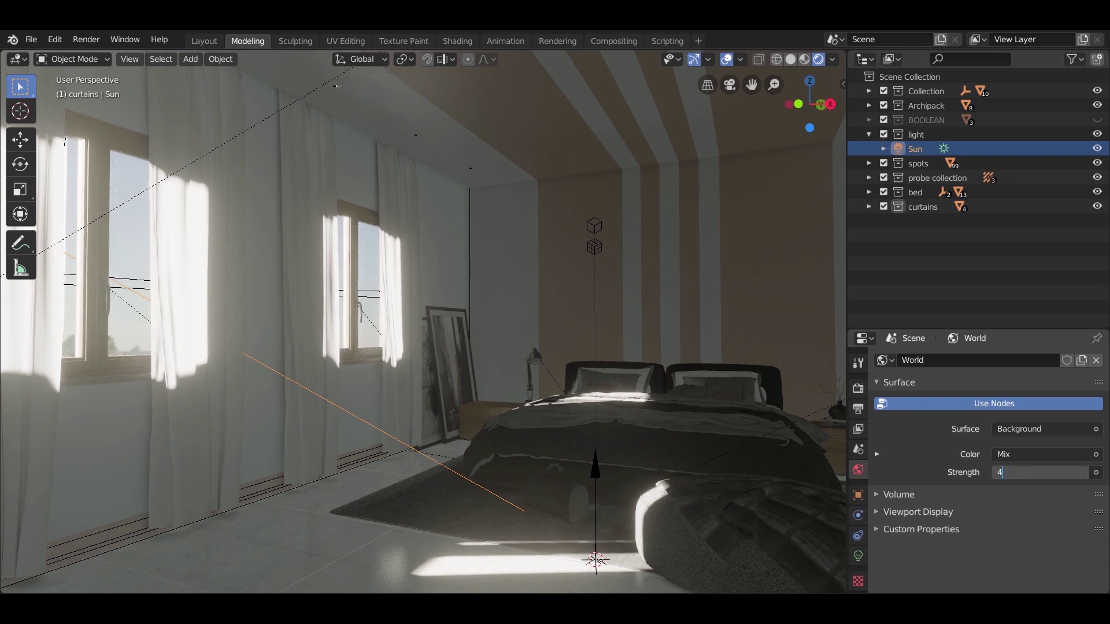
pyautogui.press('Return')
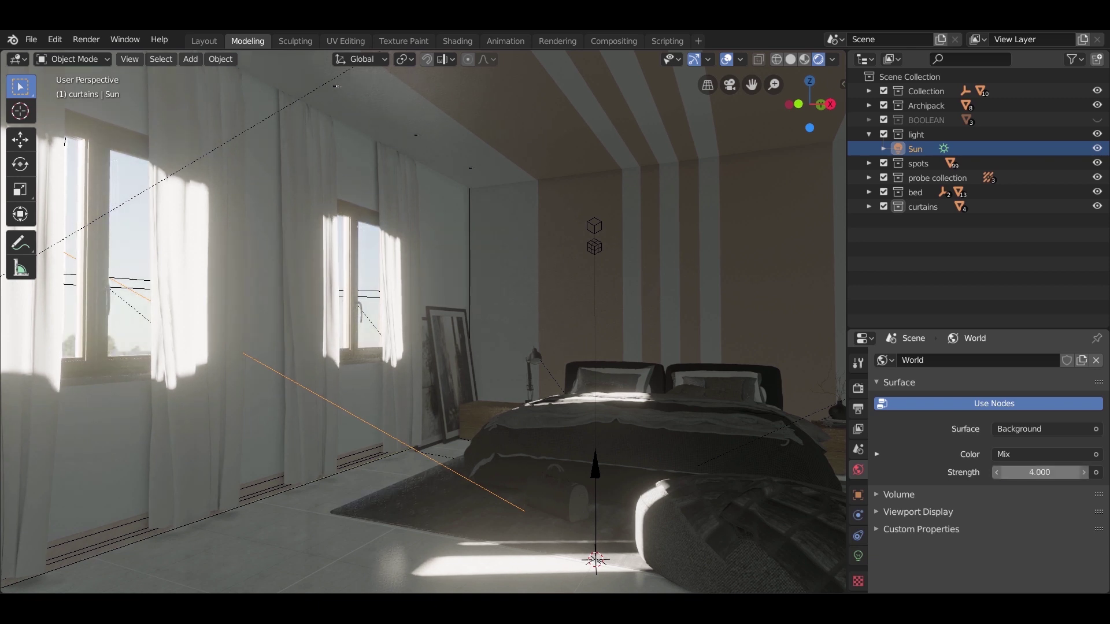
pyautogui.click(1039, 472)
pyautogui.press('Return')
pyautogui.click(613, 421)
# Step: Add an area light to the light collection near the window wall
pyautogui.moveTo(551, 450); pyautogui.dragTo(506, 408, button='middle')
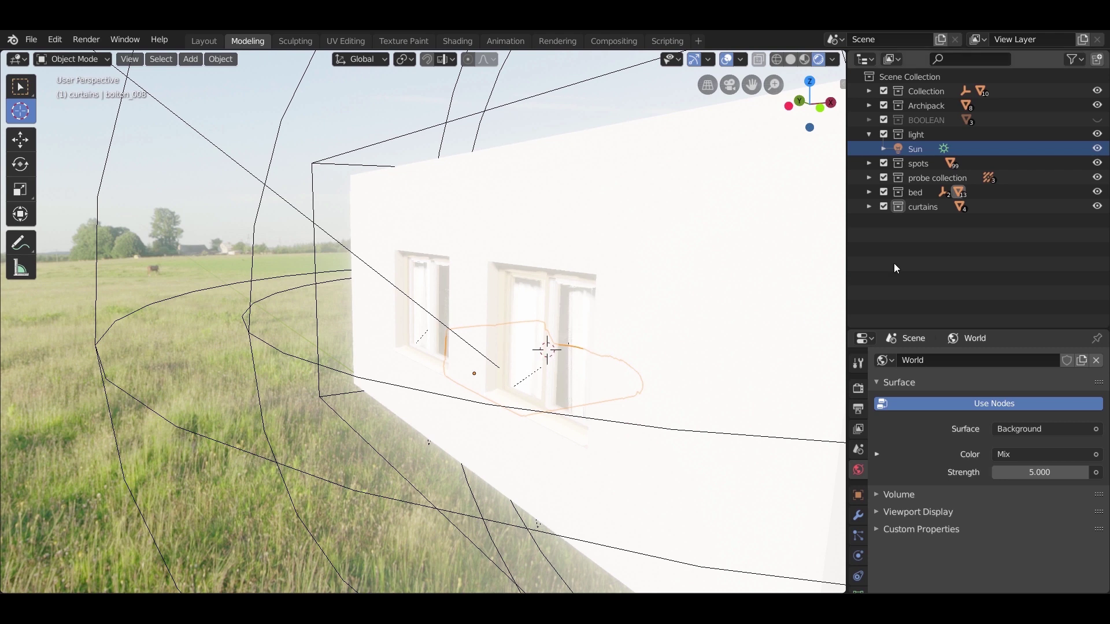
pyautogui.click(887, 136)
pyautogui.click(870, 134)
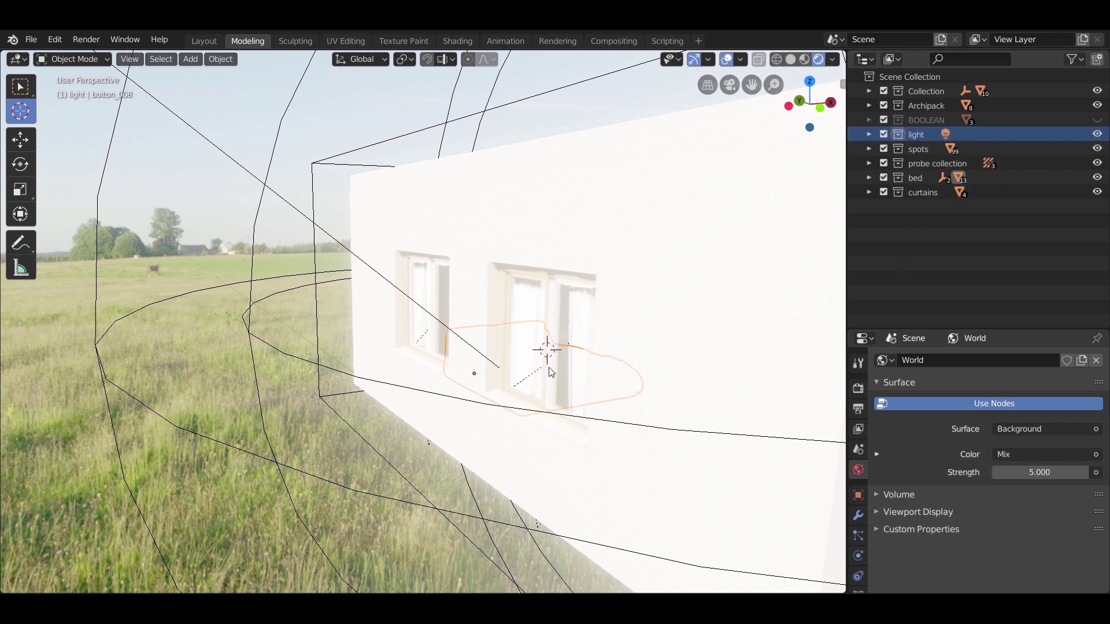
pyautogui.hotkey('shift', 'a')
pyautogui.moveTo(549, 368)
pyautogui.click(625, 413)
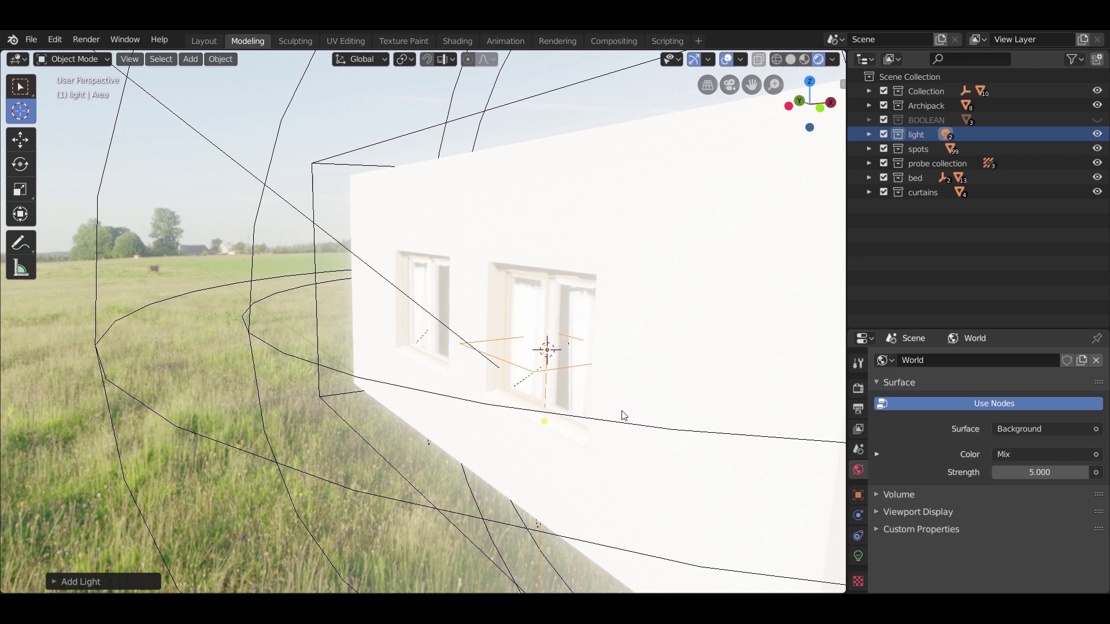
# Step: Tilt the area light on Y toward the window, resize it, and position it in front
pyautogui.scroll(2, 623, 412)
pyautogui.press('z')
pyautogui.press('r')
pyautogui.press('y')
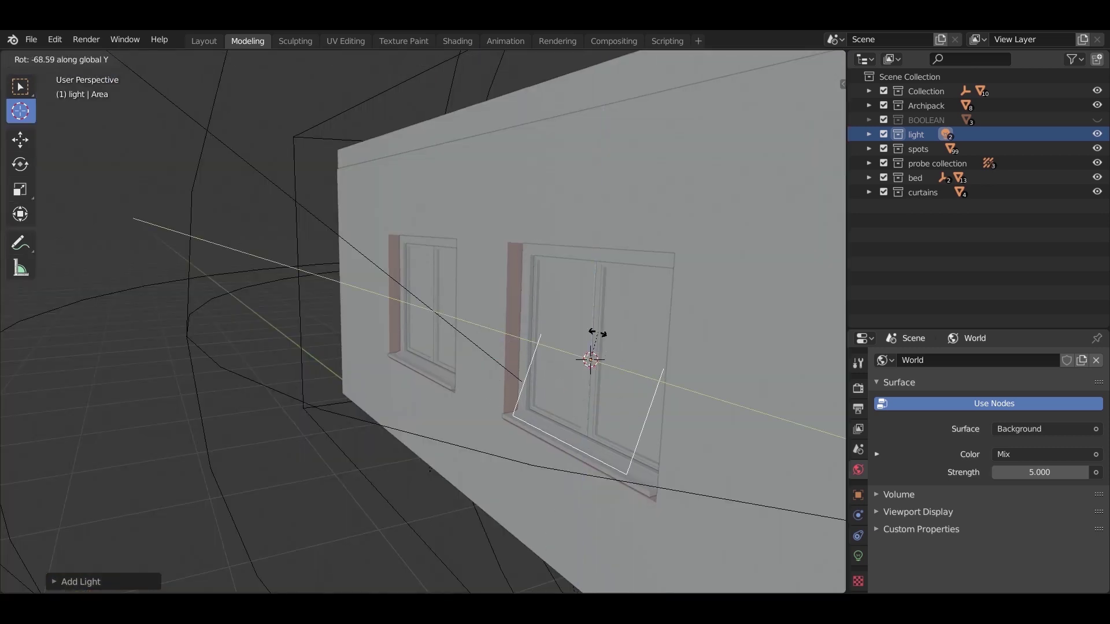
pyautogui.click(595, 335)
pyautogui.press('s')
pyautogui.click(634, 361)
pyautogui.press('g')
pyautogui.press('y')
pyautogui.press('x')
pyautogui.click(602, 376)
# Step: Raise the area light slightly along Z and shrink it a little
pyautogui.moveTo(681, 448); pyautogui.dragTo(660, 441, button='middle')
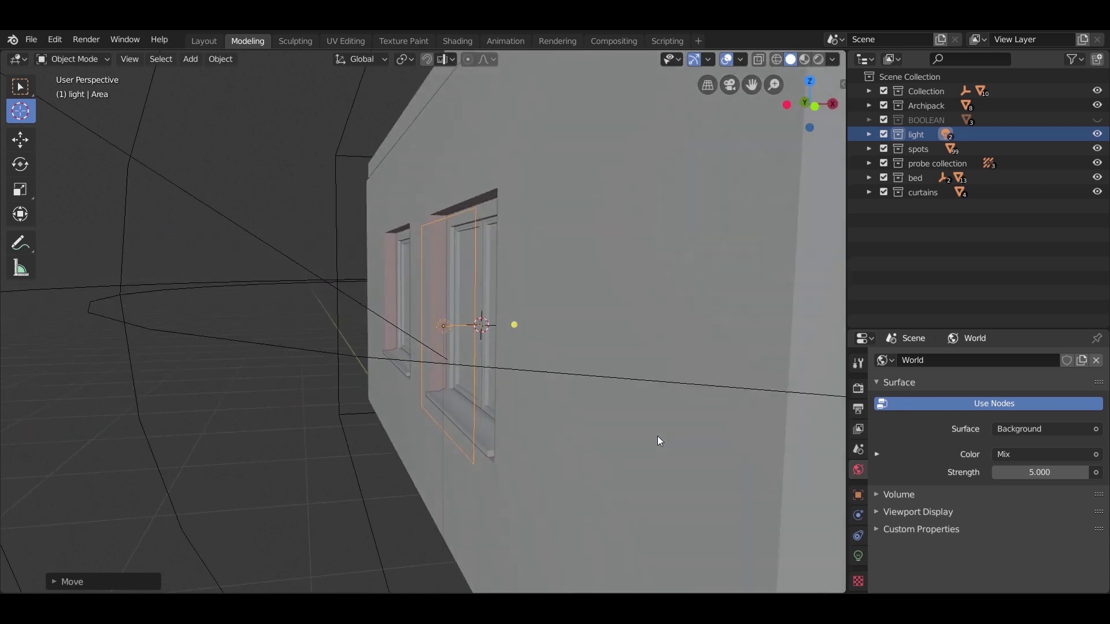
pyautogui.press('g')
pyautogui.press('z')
pyautogui.press('z')
pyautogui.rightClick(645, 425)
pyautogui.press('g')
# Step: Show the area light's settings and view the bedroom in rendered shading
pyautogui.press('z')
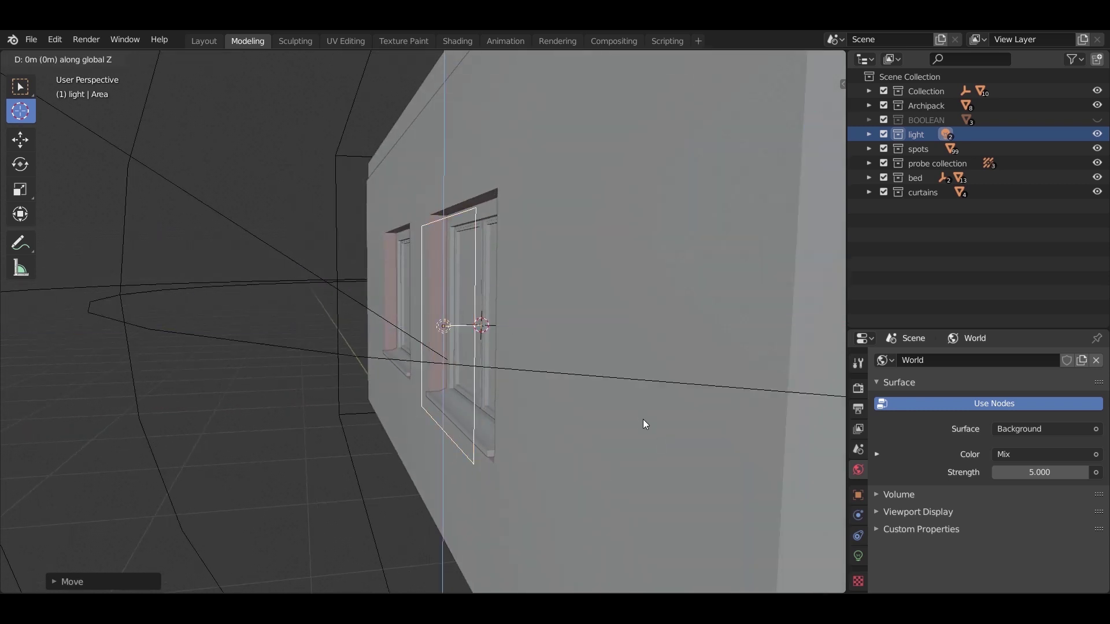
pyautogui.click(639, 410)
pyautogui.press('s')
pyautogui.click(622, 406)
pyautogui.moveTo(571, 425)
pyautogui.mouseDown(button='middle')
pyautogui.moveTo(620, 437)
pyautogui.moveTo(589, 442)
pyautogui.moveTo(492, 404)
pyautogui.moveTo(393, 479)
pyautogui.moveTo(451, 404)
pyautogui.mouseUp(button='middle')
pyautogui.click(858, 554)
pyautogui.press('z')
pyautogui.click(464, 331)
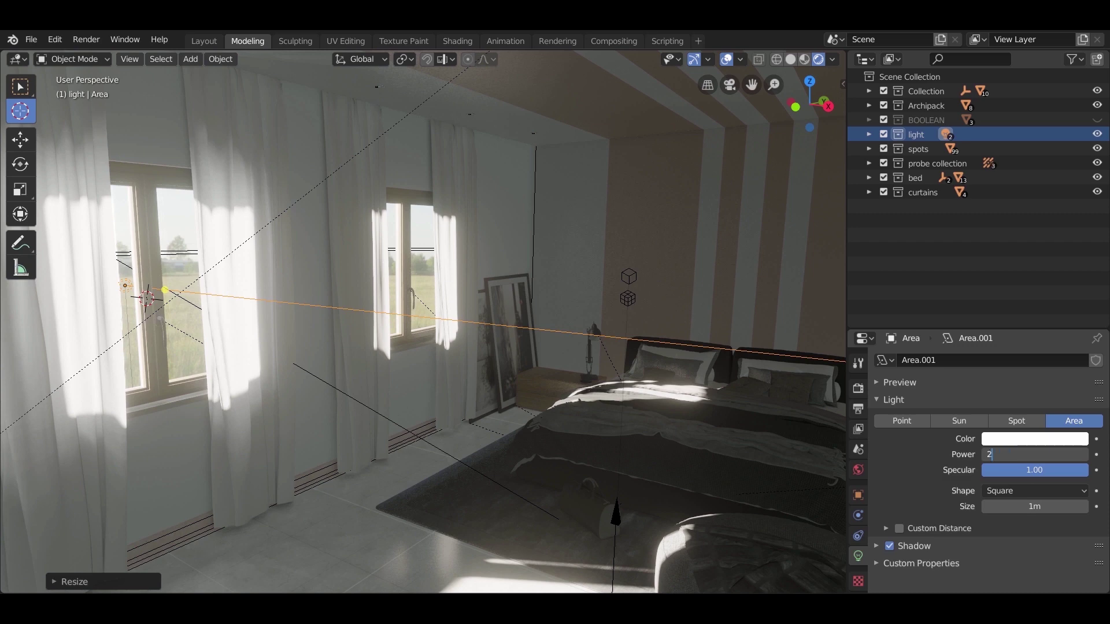
# Step: Tint the window area light pale blue and set its power to 50W
pyautogui.press('BackSpace')
pyautogui.press('BackSpace')
pyautogui.press('BackSpace')
pyautogui.write('20')
pyautogui.press('Return')
pyautogui.click(1029, 439)
pyautogui.moveTo(1015, 301); pyautogui.dragTo(1019, 297)
pyautogui.moveTo(634, 428); pyautogui.dragTo(536, 497, button='middle')
pyautogui.scroll(-2, 560, 455)
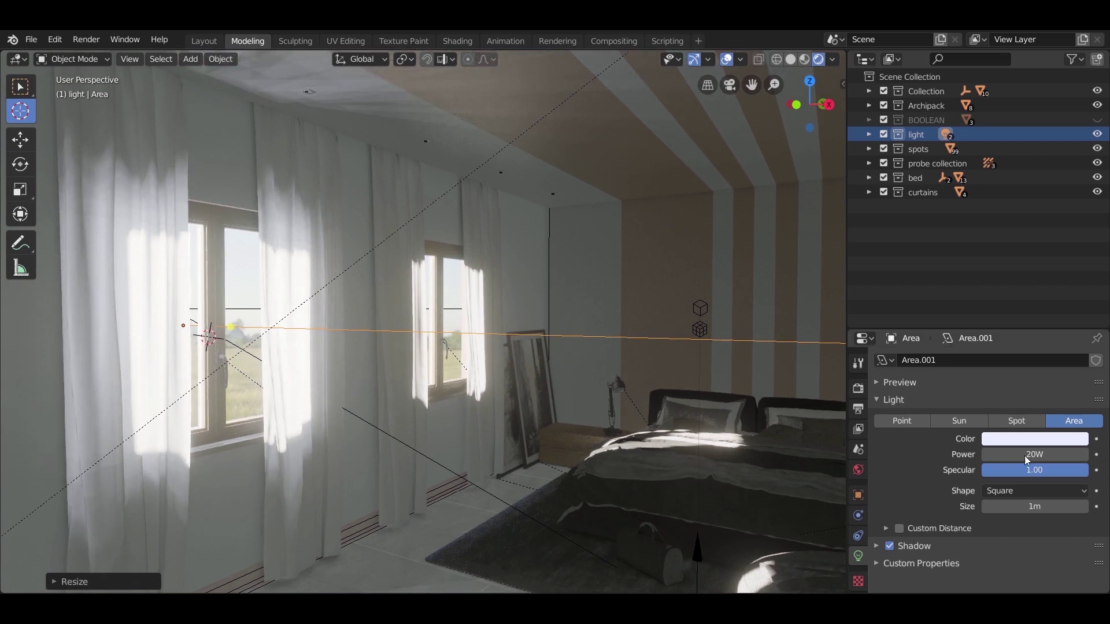
pyautogui.press('BackSpace')
pyautogui.press('BackSpace')
pyautogui.press('BackSpace')
pyautogui.write('50')
pyautogui.press('Return')
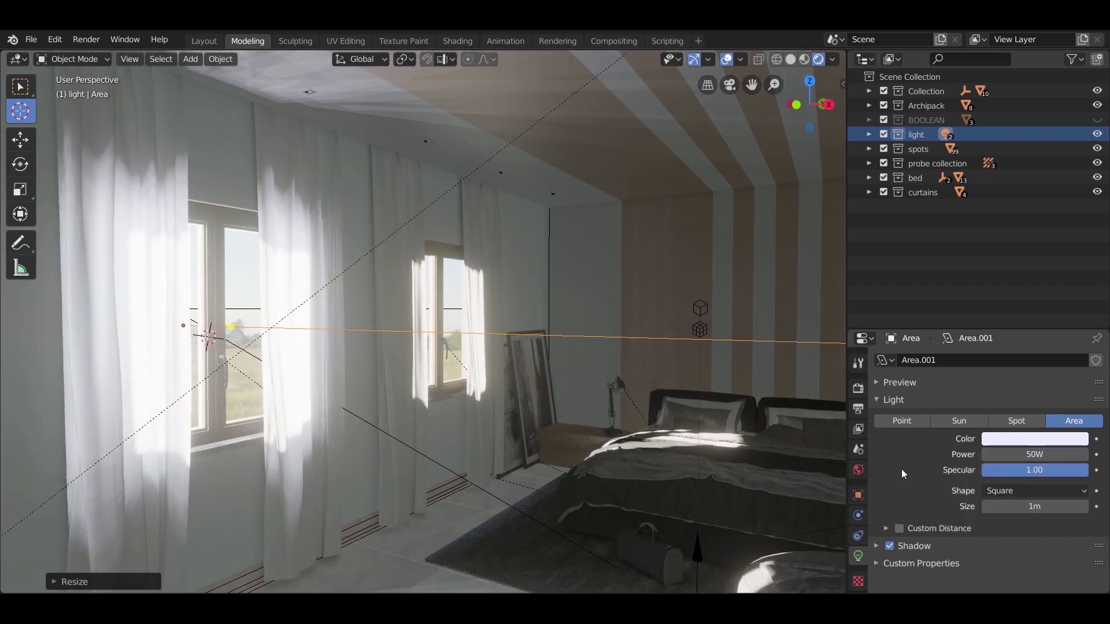
# Step: Set the area light's shadow clip start to 0.5m and shadow softness to 15
pyautogui.click(875, 545)
pyautogui.scroll(-4, 925, 503)
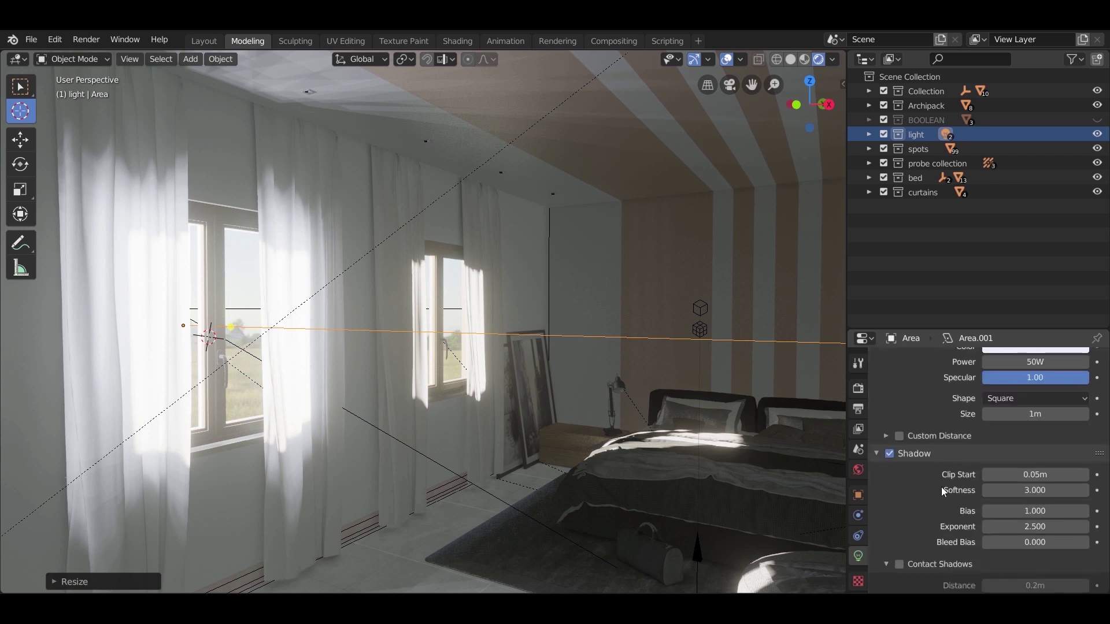
pyautogui.scroll(-3, 943, 486)
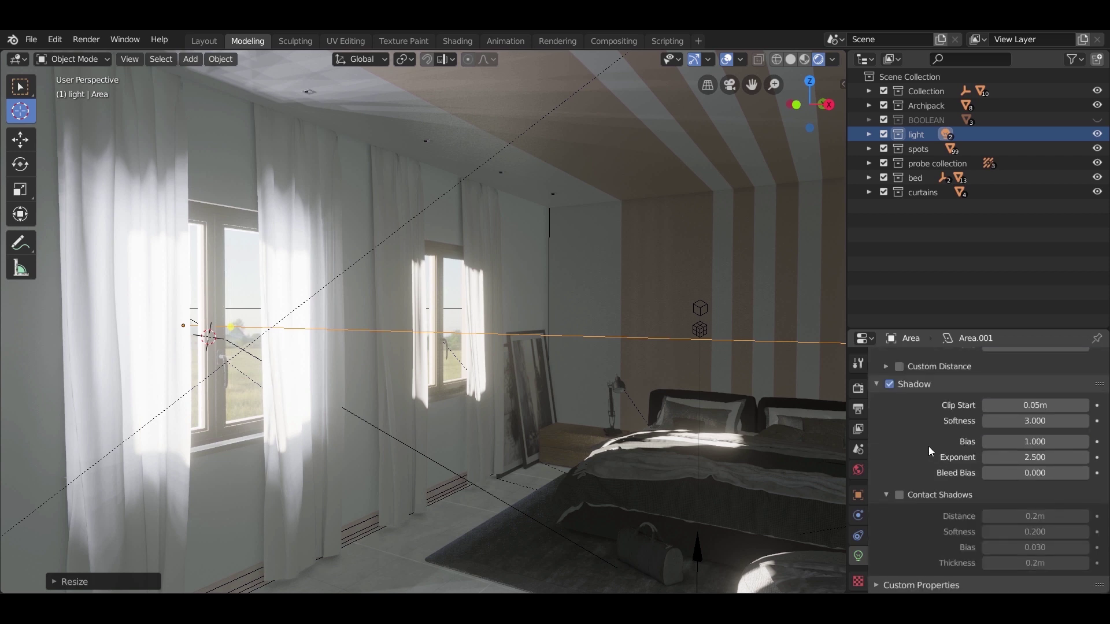
pyautogui.scroll(1, 925, 474)
pyautogui.click(1041, 428)
pyautogui.write('0.5')
pyautogui.press('Return')
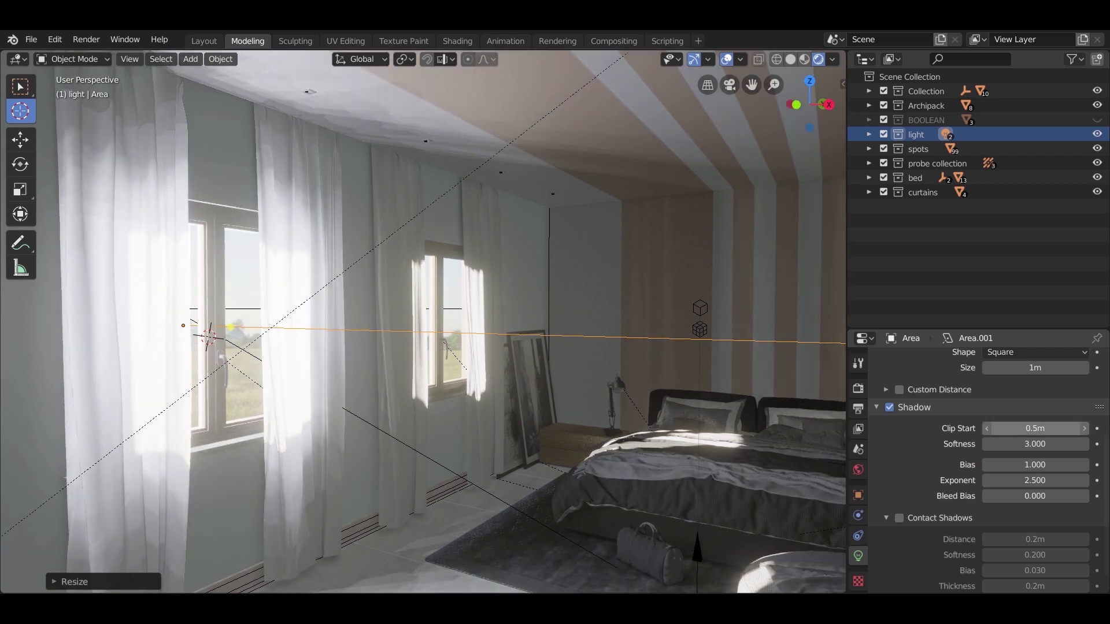
pyautogui.click(1040, 445)
pyautogui.write('3.0')
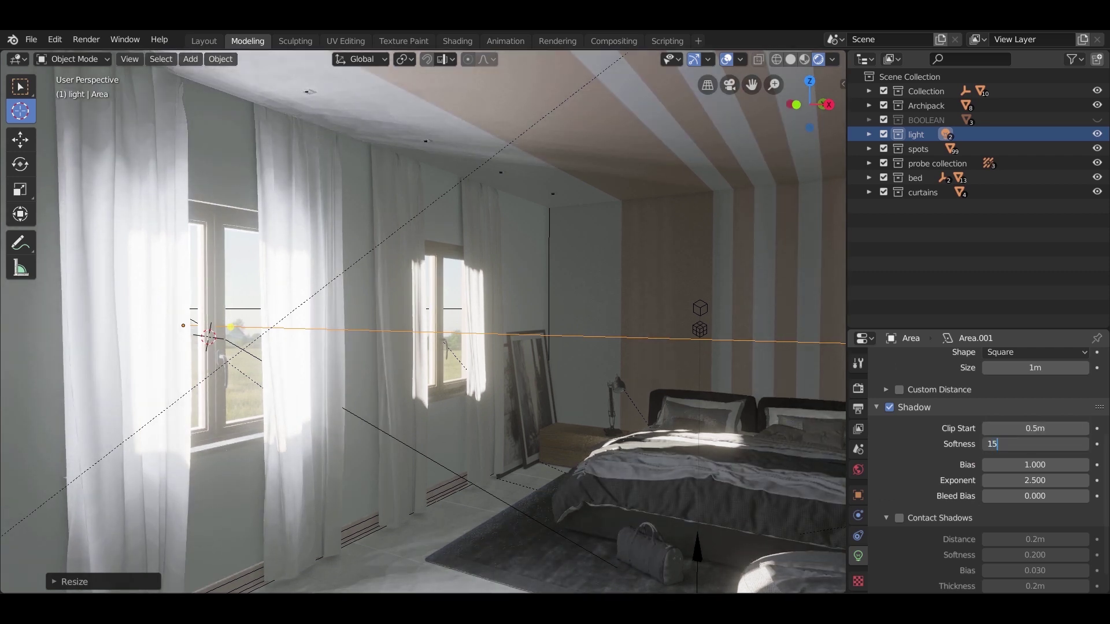
pyautogui.write('15')
pyautogui.press('Return')
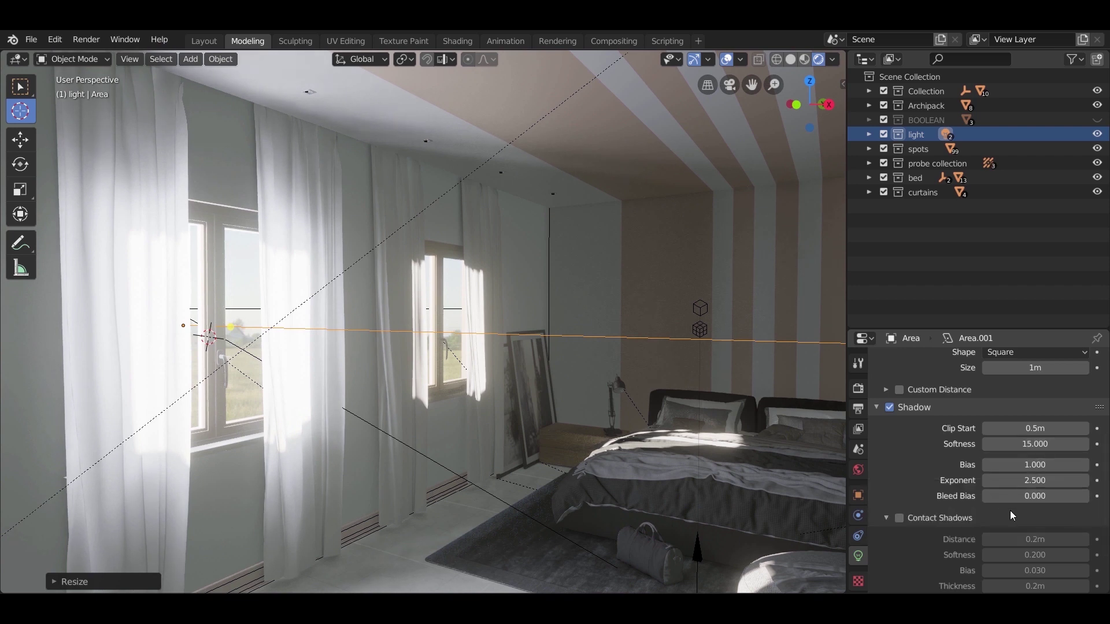
# Step: Enable contact shadows with softness 15 and thickness 0.5m
pyautogui.click(907, 518)
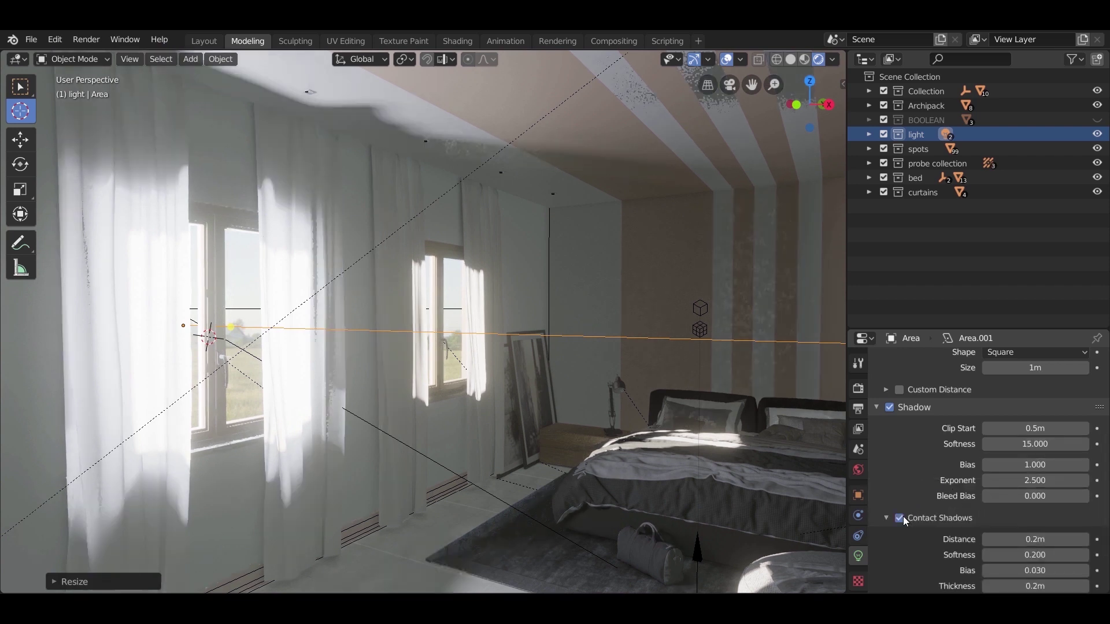
pyautogui.scroll(-1, 912, 487)
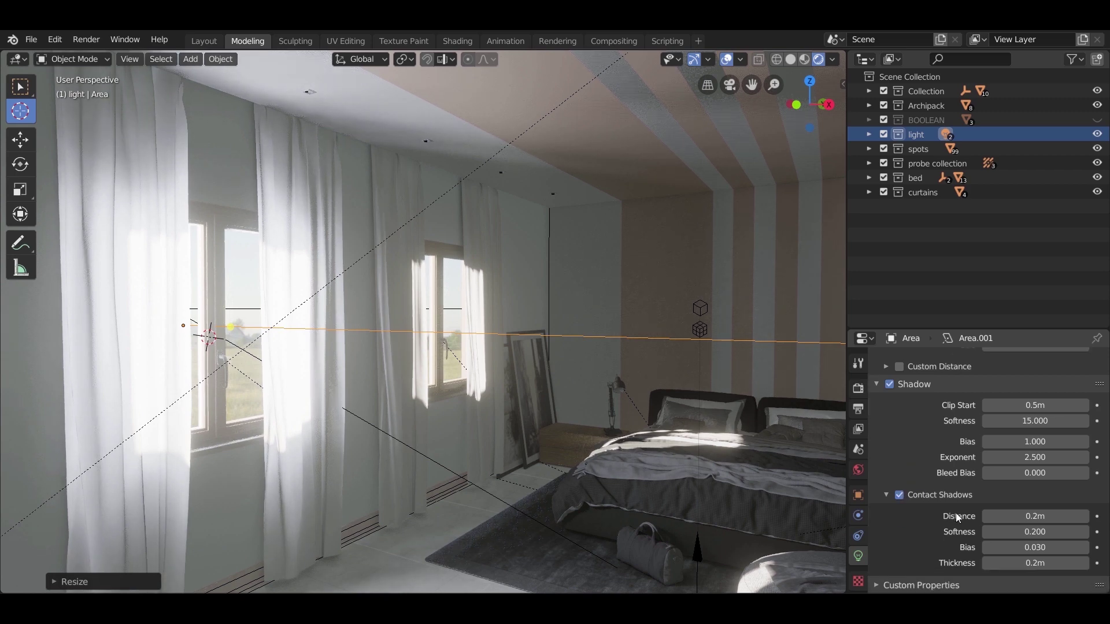
pyautogui.click(1035, 531)
pyautogui.write('0.2')
pyautogui.press('Return')
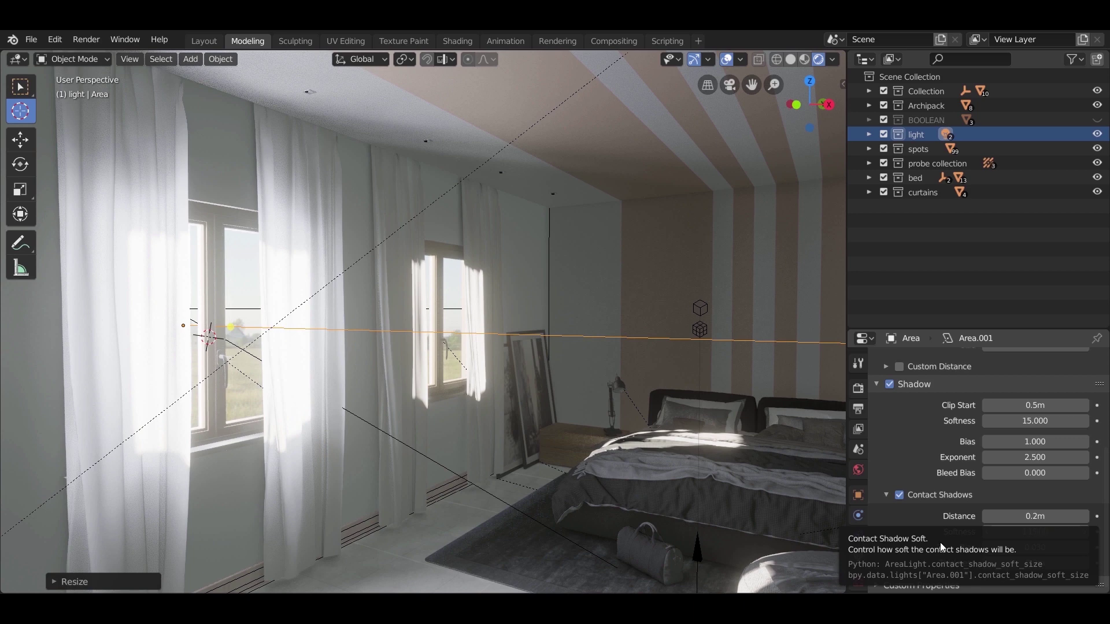
pyautogui.click(1018, 564)
pyautogui.write('0')
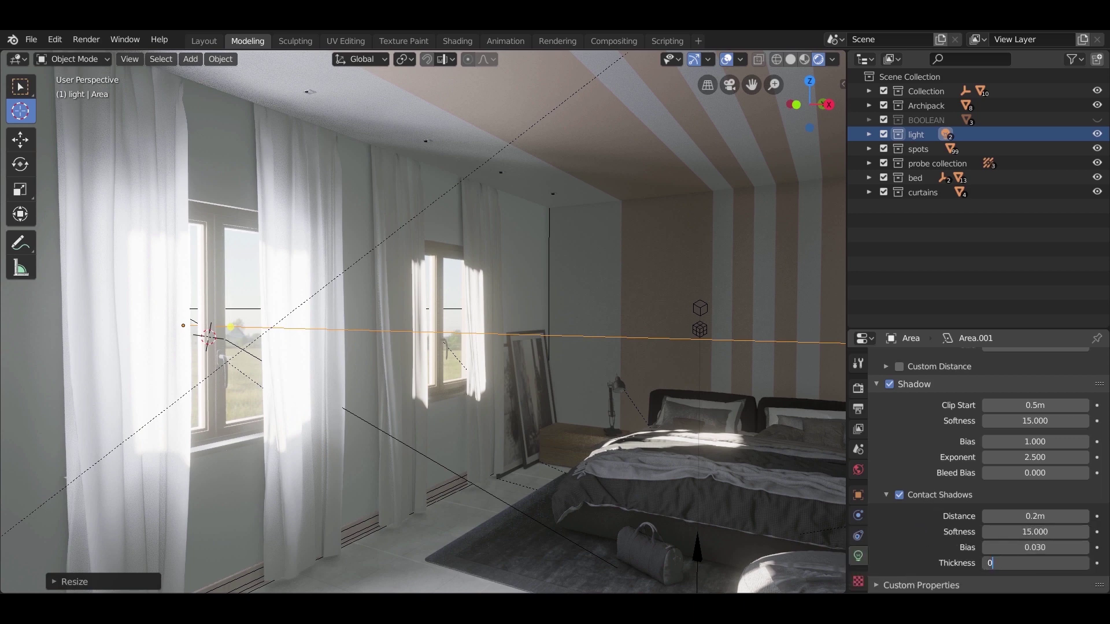
pyautogui.write('.5')
pyautogui.press('Return')
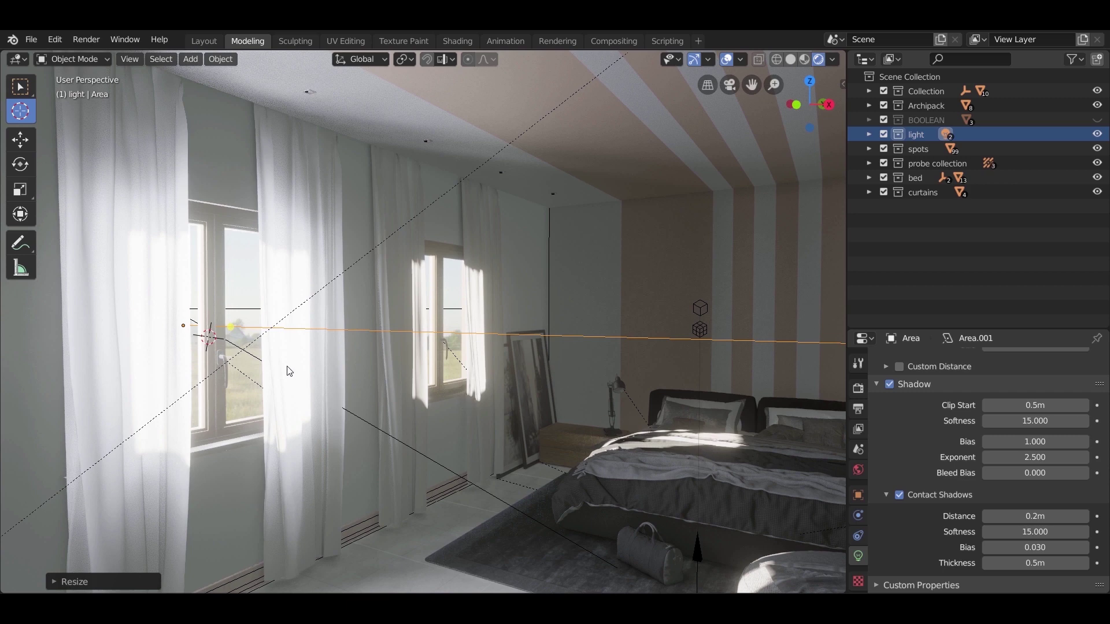
pyautogui.press('KP_7')
# Step: In wireframe top view, duplicate the area light and move the copy along Y to the second window
pyautogui.press('z')
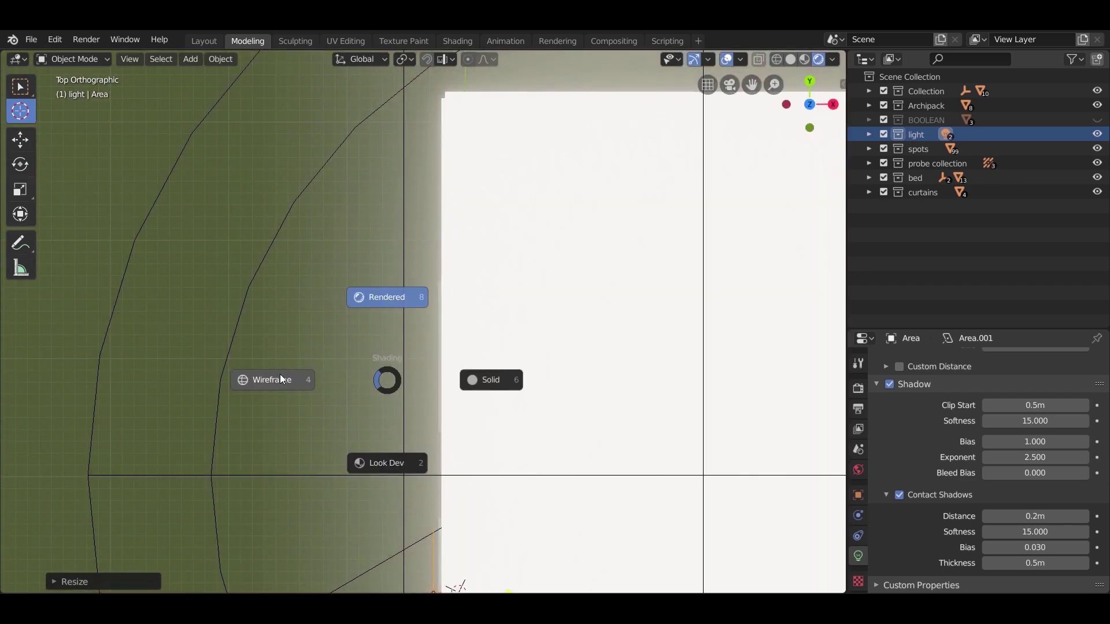
pyautogui.click(277, 376)
pyautogui.scroll(-2, 376, 343)
pyautogui.hotkey('shift', 'd')
pyautogui.press('x')
pyautogui.press('y')
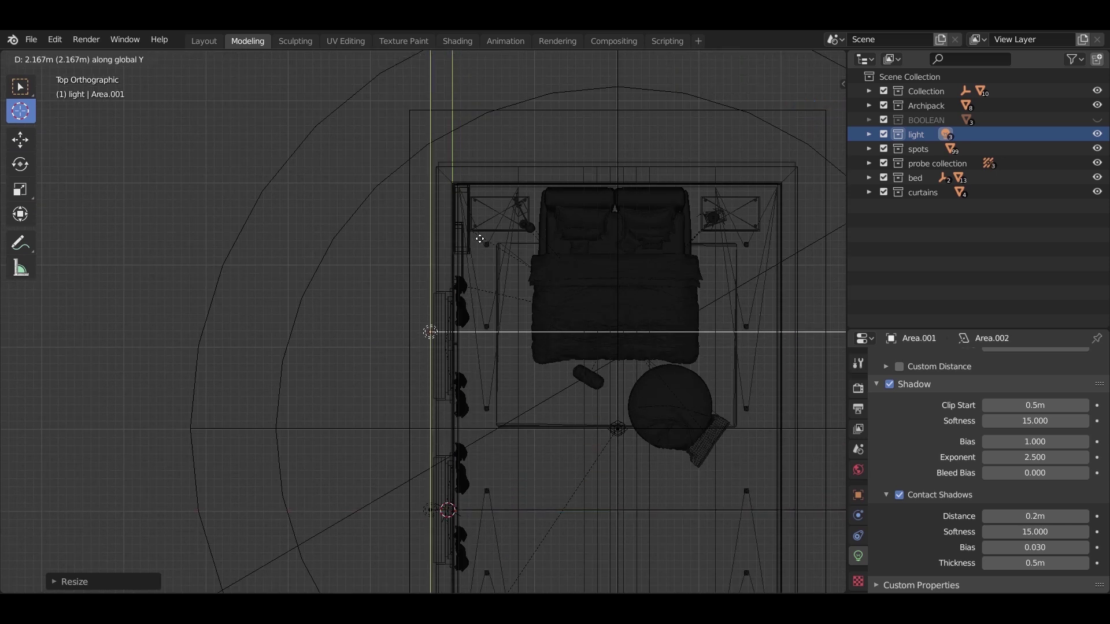
pyautogui.click(480, 252)
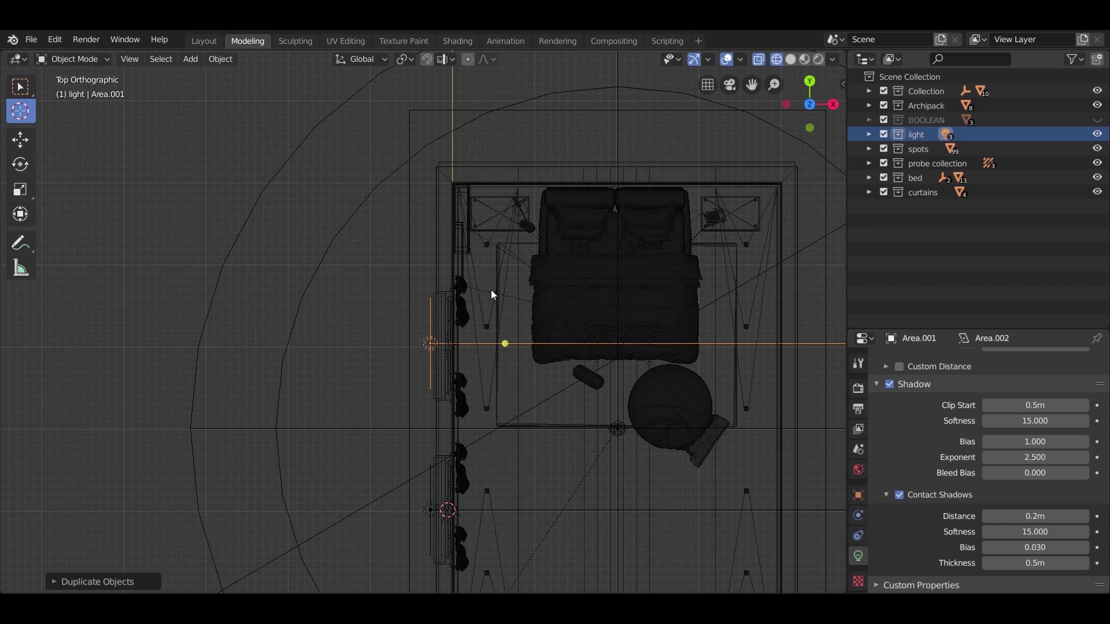
# Step: Return the viewport to rendered shading inside the bedroom
pyautogui.moveTo(578, 460)
pyautogui.mouseDown(button='middle')
pyautogui.moveTo(533, 356)
pyautogui.moveTo(565, 336)
pyautogui.moveTo(575, 443)
pyautogui.moveTo(592, 436)
pyautogui.moveTo(605, 468)
pyautogui.mouseUp(button='middle')
pyautogui.press('z')
pyautogui.click(579, 412)
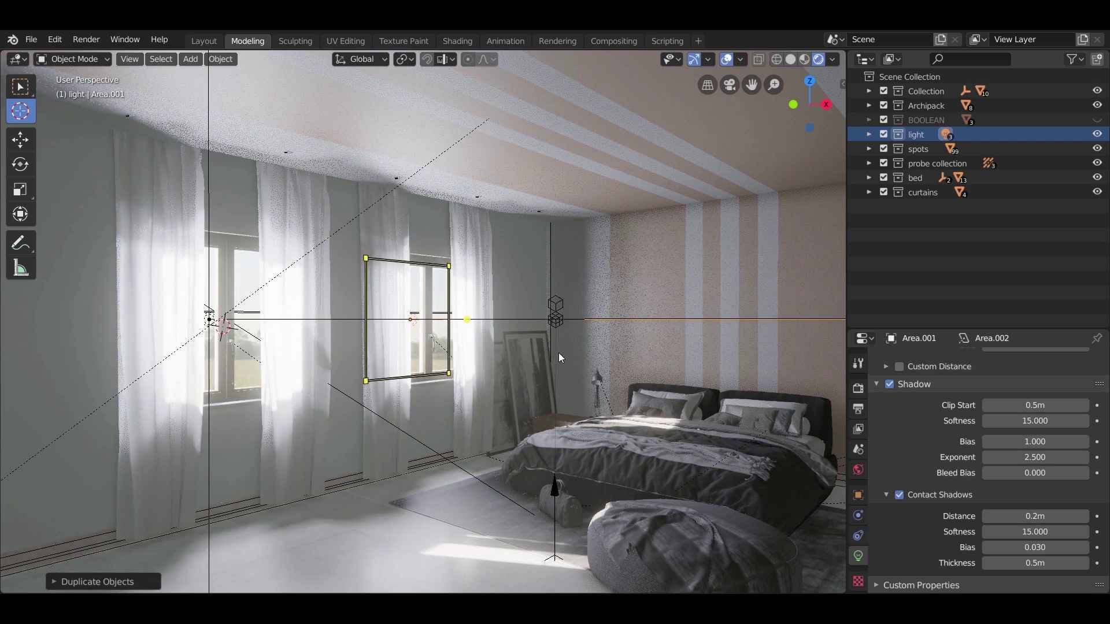
pyautogui.click(858, 389)
# Step: Delete the old lighting cache and bake indirect lighting from wireframe view
pyautogui.click(957, 476)
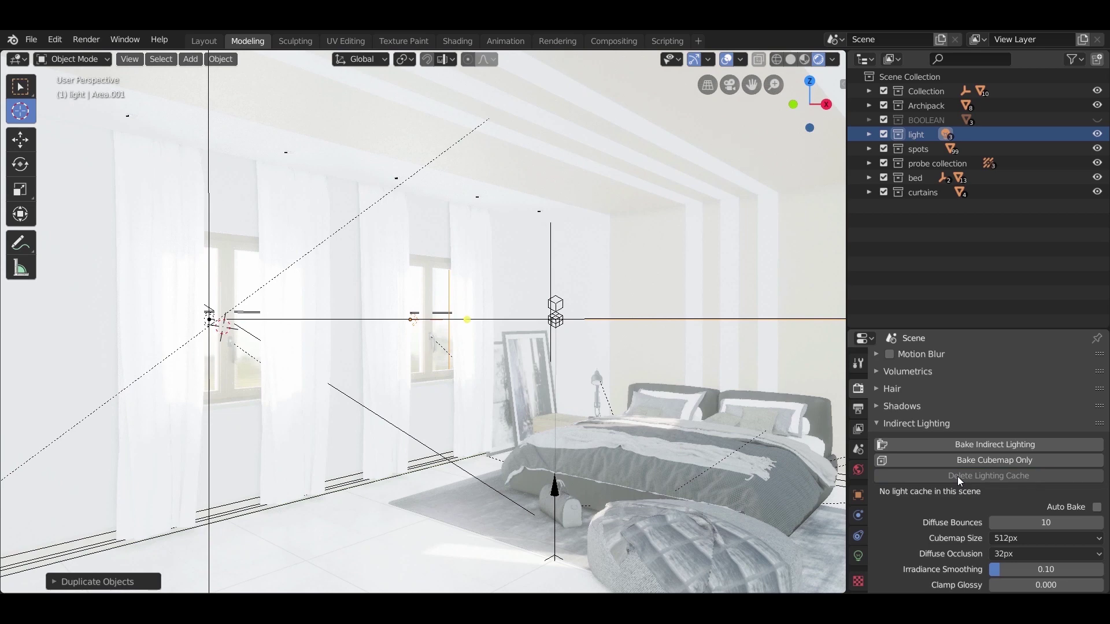
pyautogui.press('z')
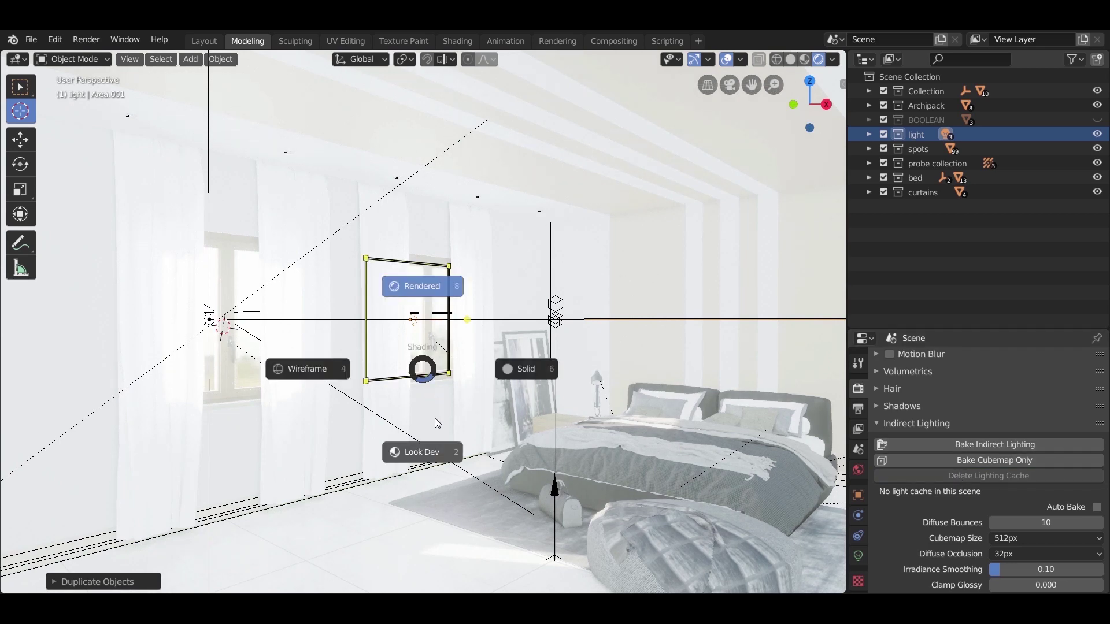
pyautogui.click(311, 374)
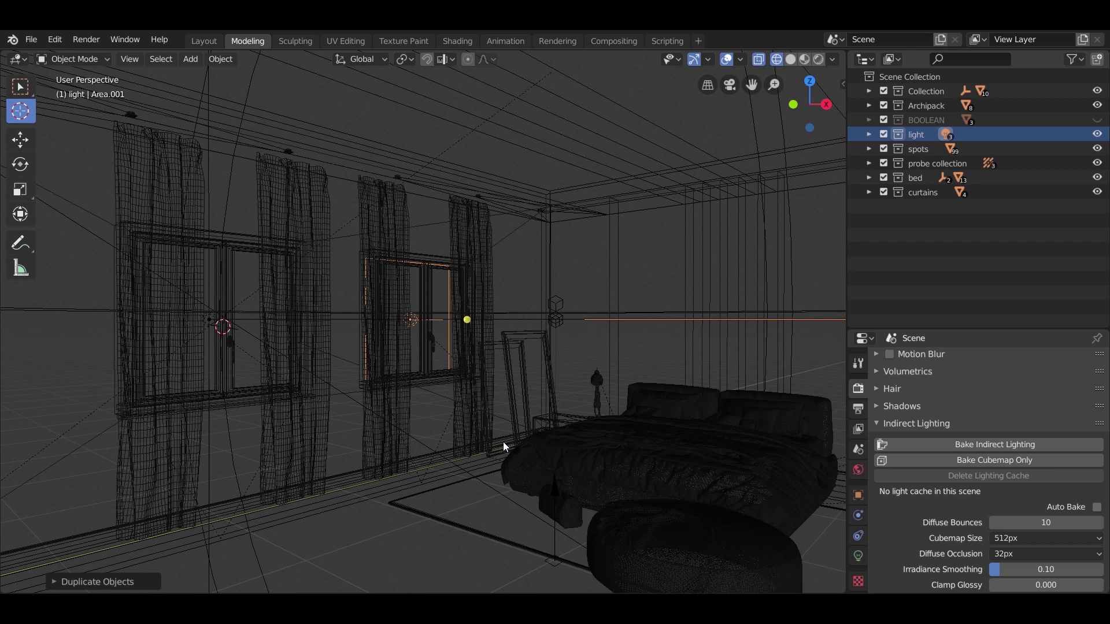
pyautogui.press('z')
pyautogui.click(477, 368)
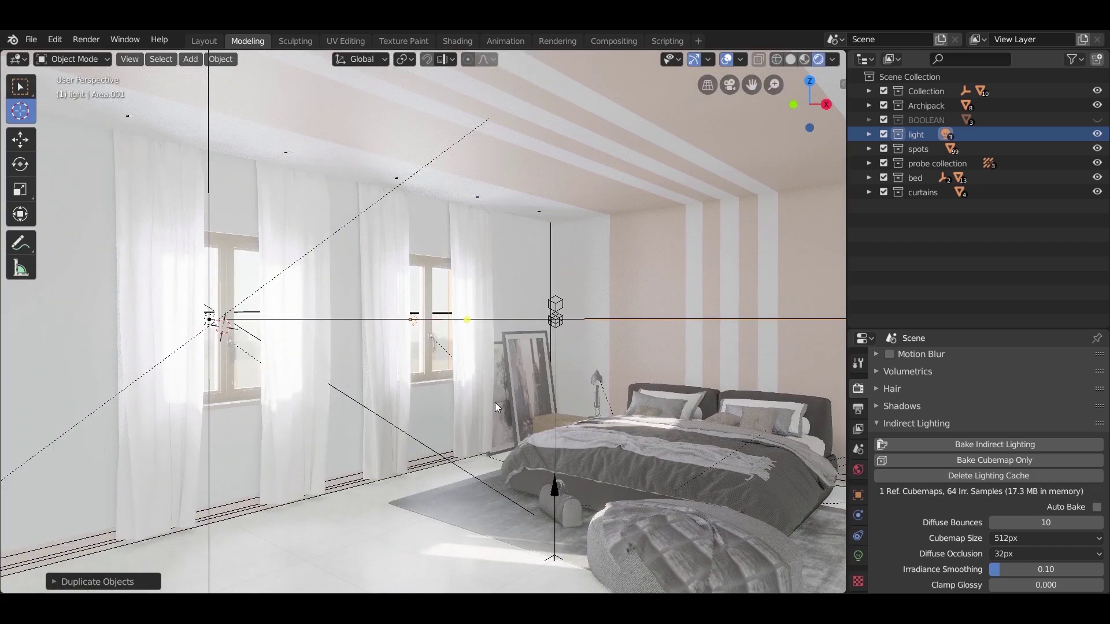
# Step: Orbit and pan down onto the bed to inspect the rebaked lighting
pyautogui.moveTo(550, 429); pyautogui.dragTo(555, 435, button='middle')
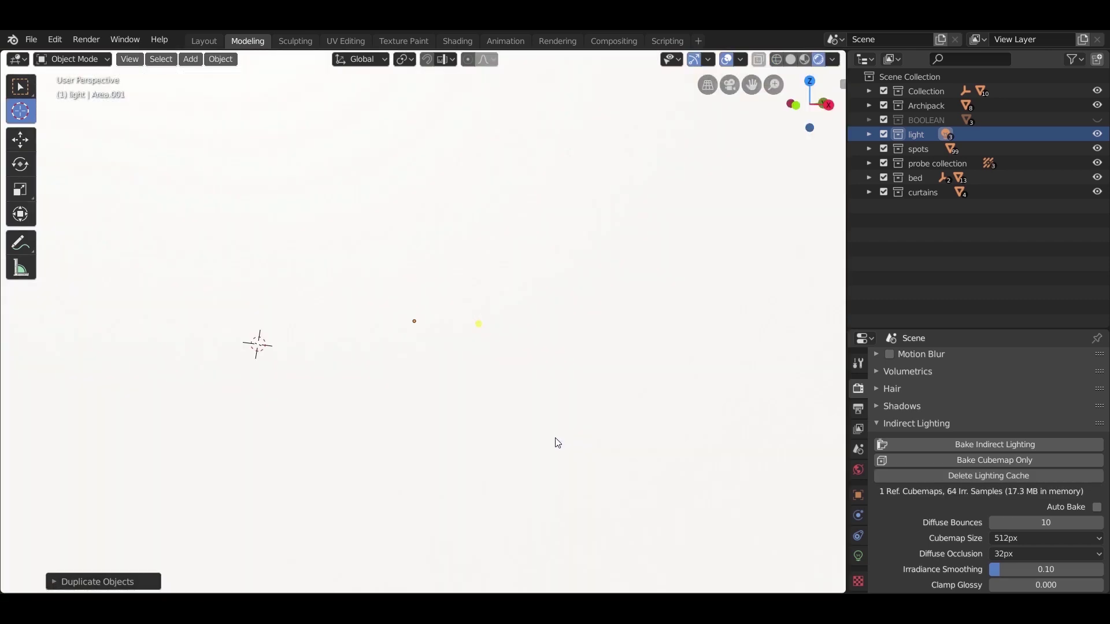
pyautogui.scroll(1, 560, 463)
pyautogui.keyDown('shift'); pyautogui.moveTo(657, 370); pyautogui.dragTo(645, 339, button='middle'); pyautogui.keyUp('shift')
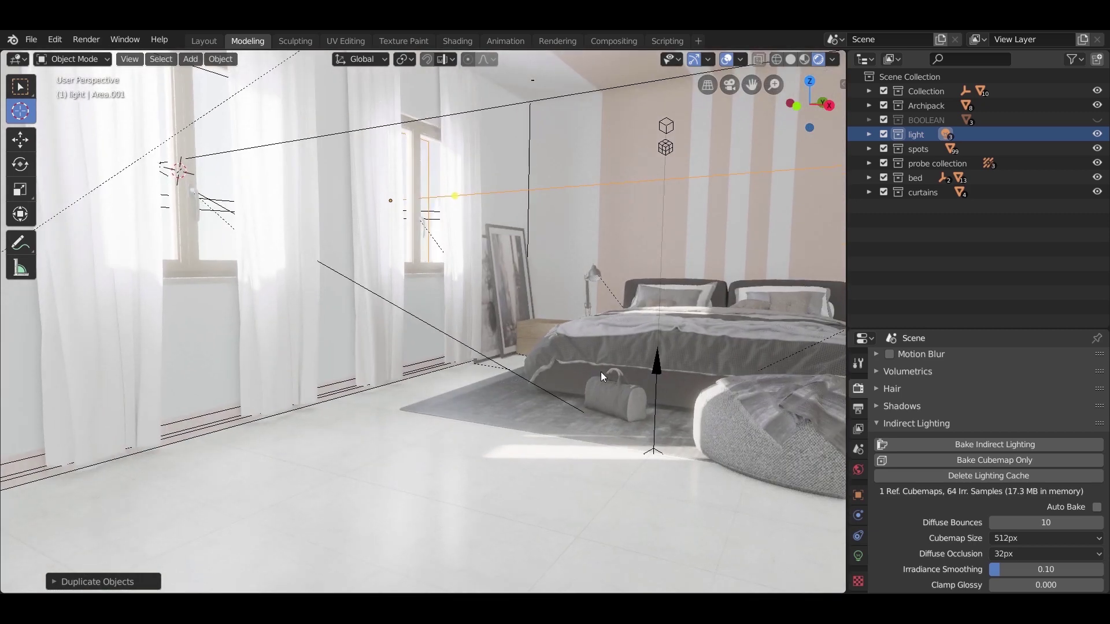
pyautogui.moveTo(611, 405)
pyautogui.mouseDown(button='middle')
pyautogui.moveTo(630, 436)
pyautogui.moveTo(607, 418)
pyautogui.mouseUp(button='middle')
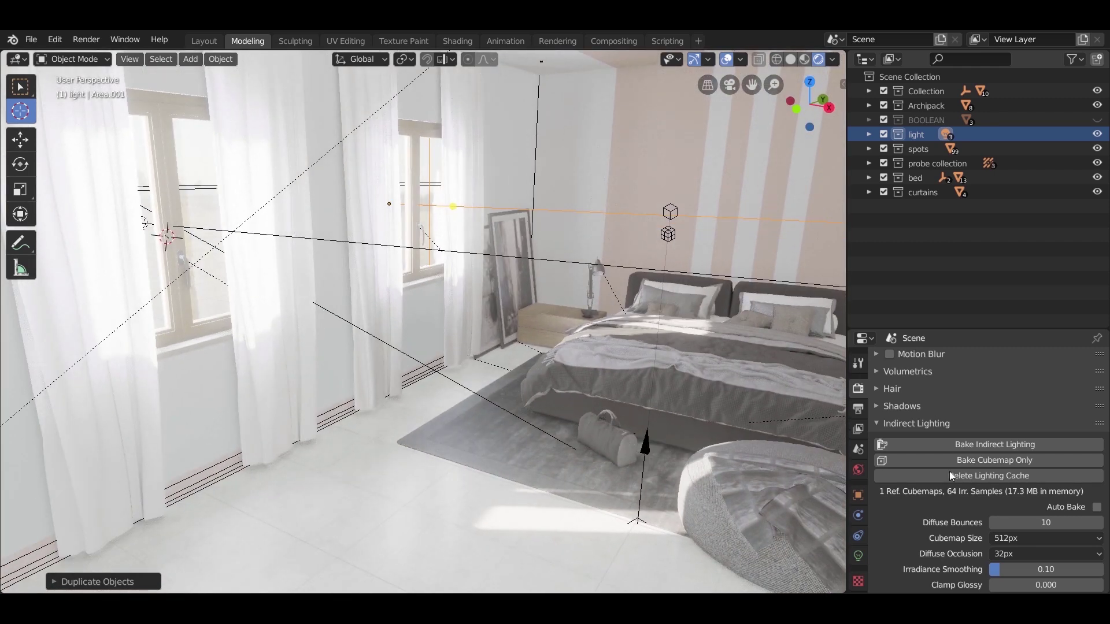
pyautogui.click(858, 556)
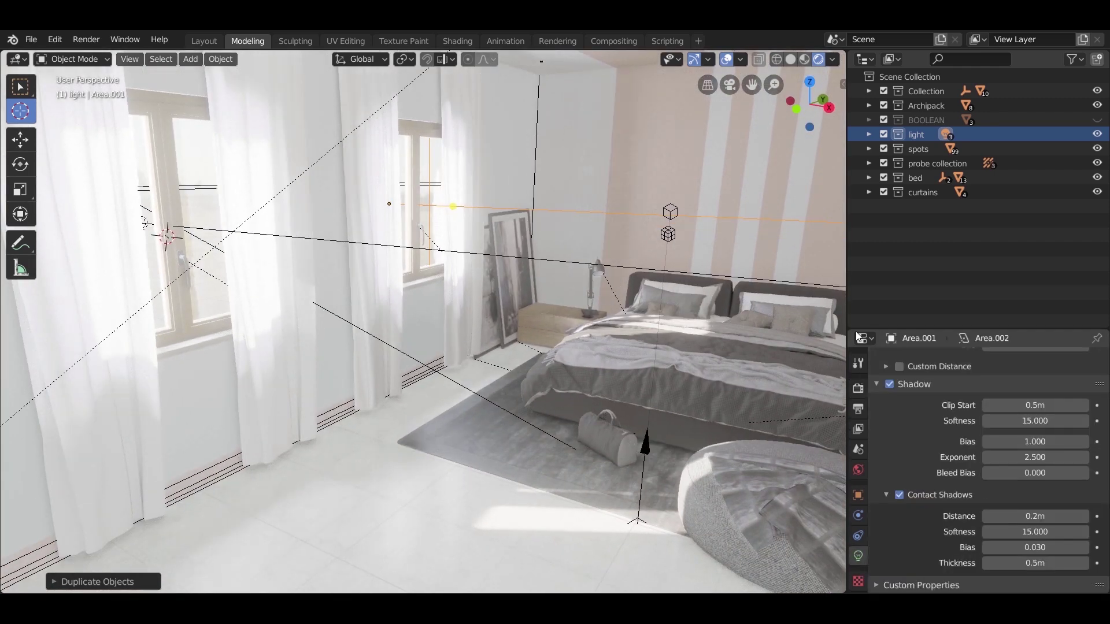
# Step: Set both area lights, Area and Area.001, to 40 W power
pyautogui.click(869, 134)
pyautogui.click(920, 149)
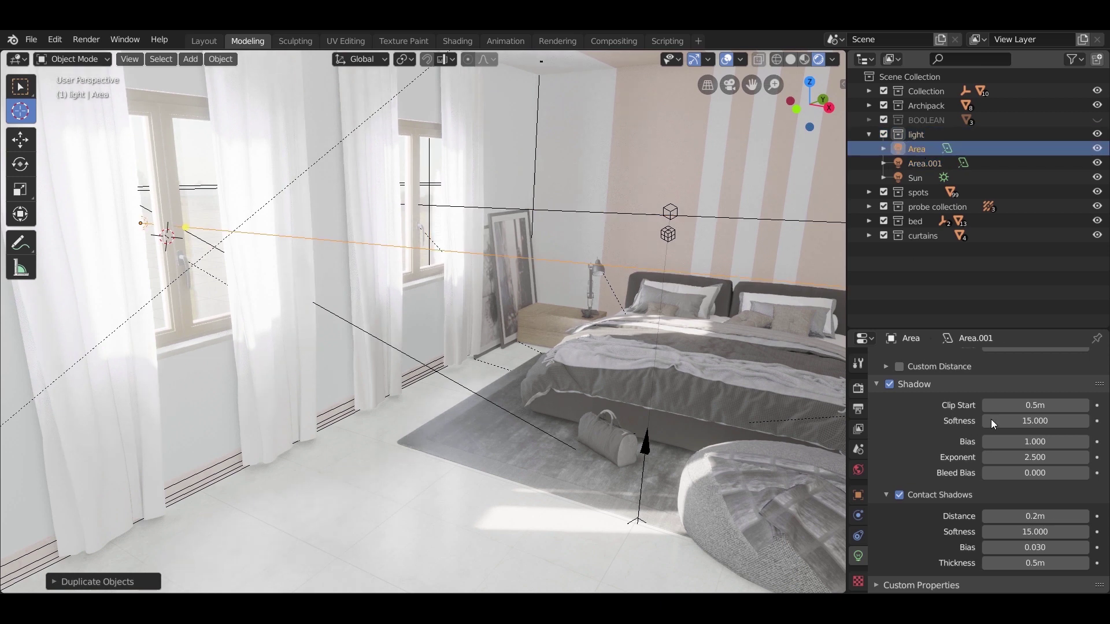
pyautogui.scroll(5, 941, 428)
pyautogui.click(1033, 434)
pyautogui.press('Return')
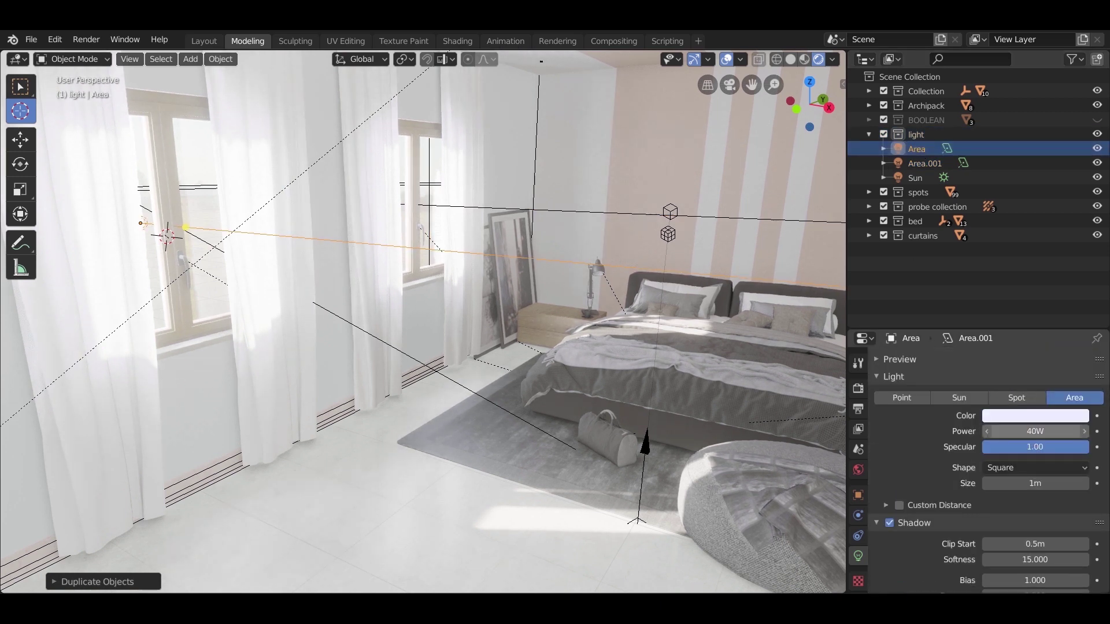
pyautogui.click(928, 164)
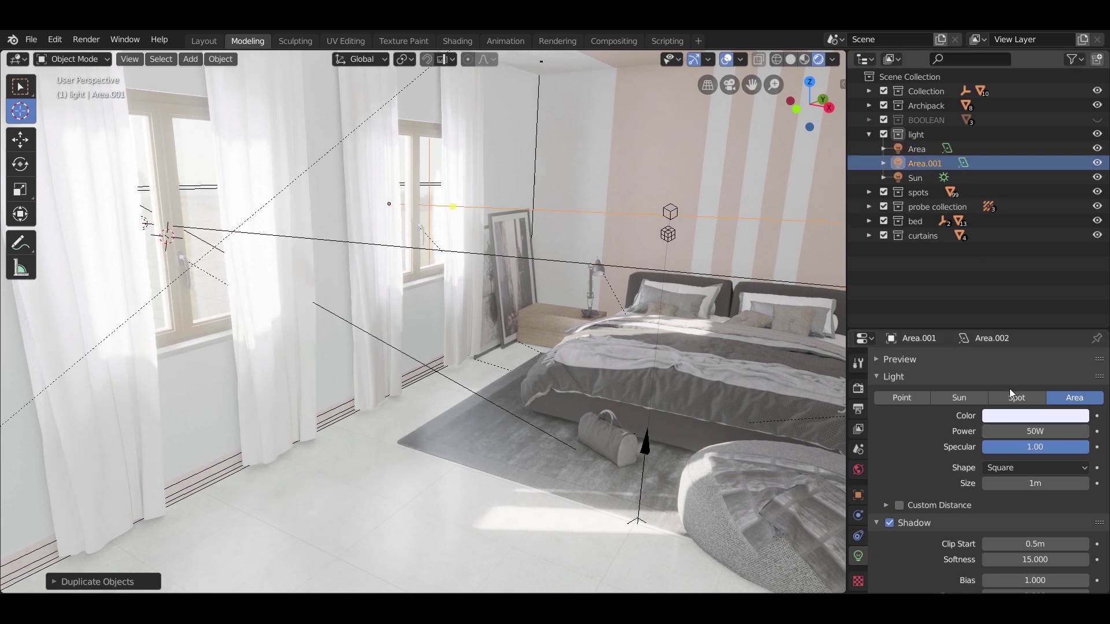
pyautogui.write('40')
pyautogui.press('Return')
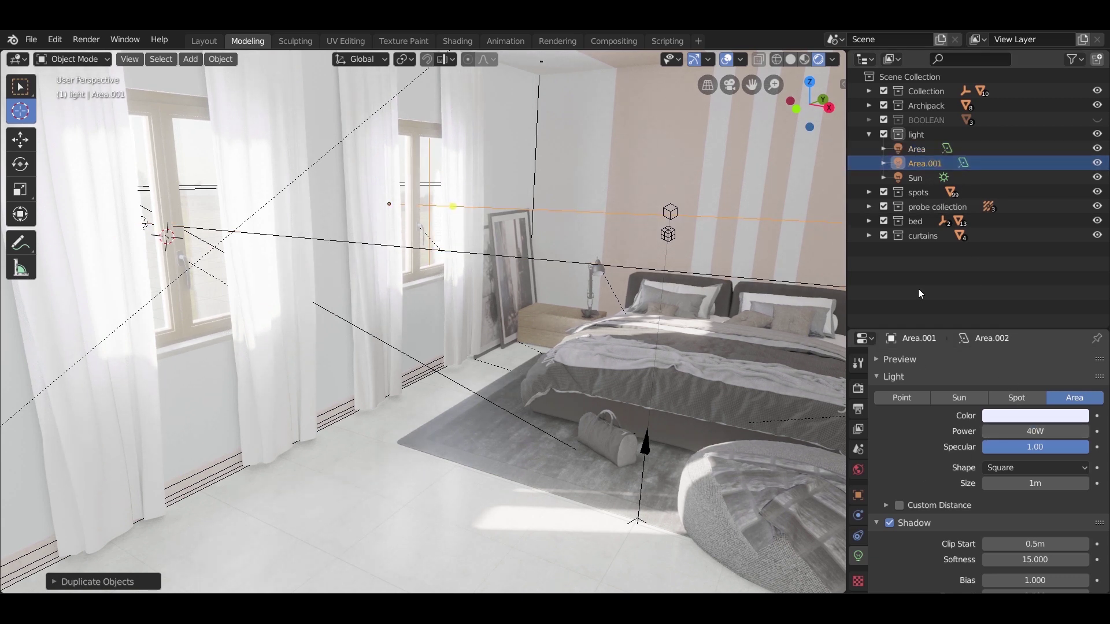
# Step: Give the Sun light strength 50 and a pale, warmer yellow colour
pyautogui.click(914, 175)
pyautogui.click(1026, 431)
pyautogui.write('50')
pyautogui.press('Return')
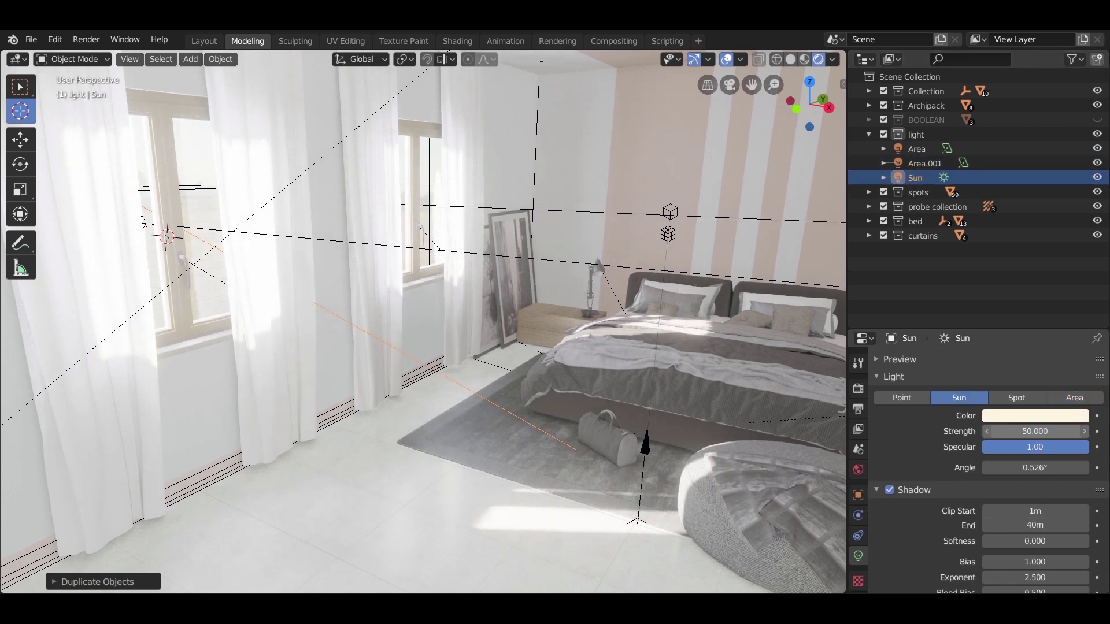
pyautogui.keyDown('shift'); pyautogui.rightClick(651, 410); pyautogui.keyUp('shift')
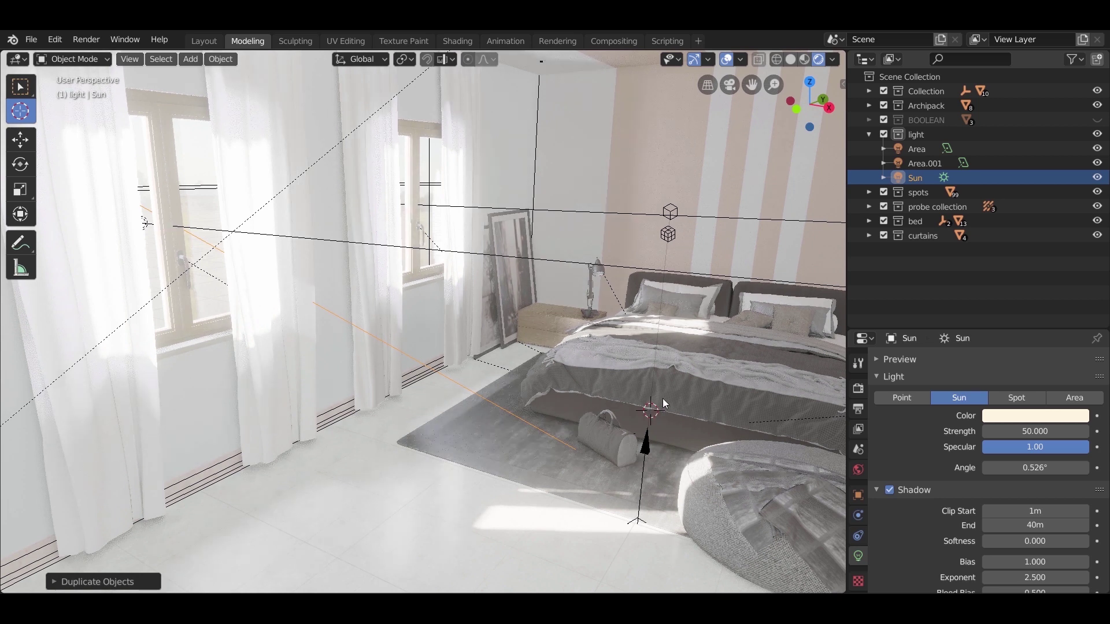
pyautogui.click(1011, 414)
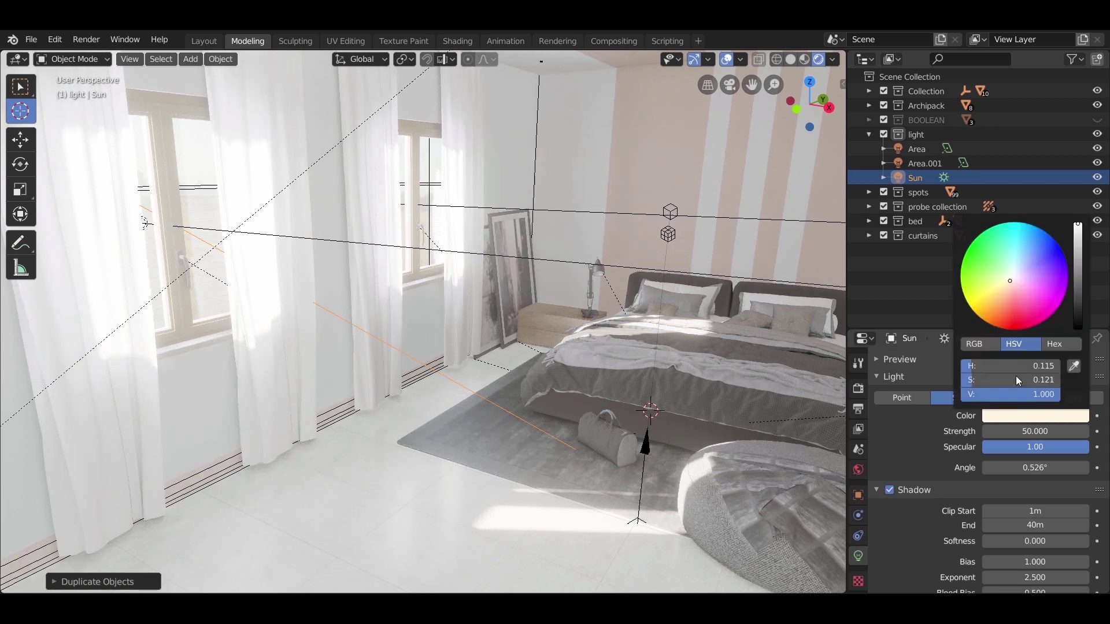
pyautogui.click(1007, 285)
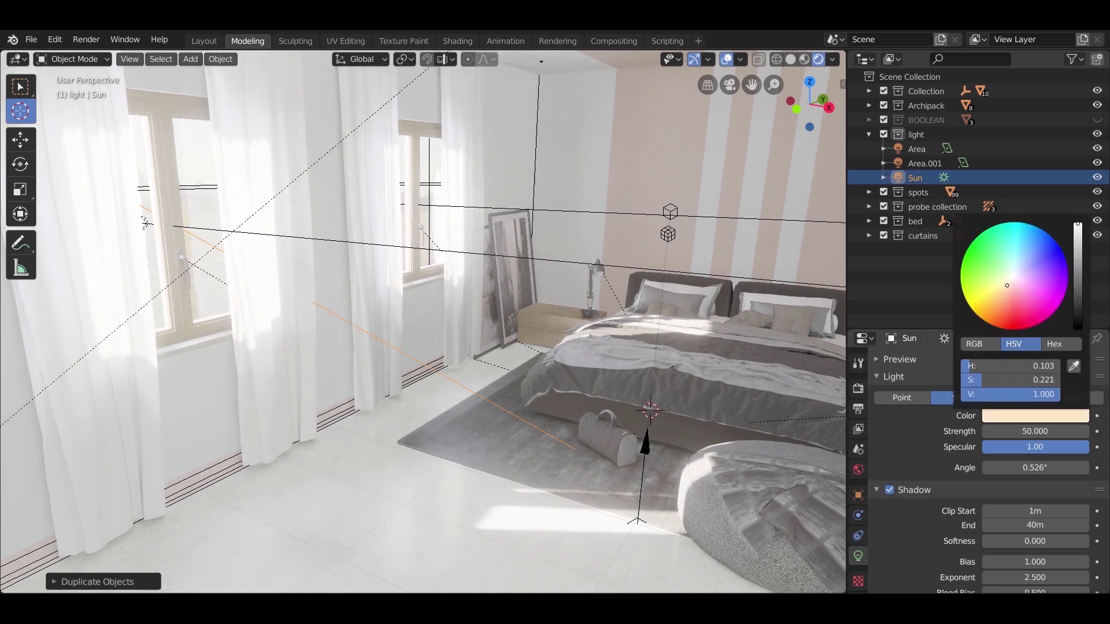
pyautogui.click(1007, 283)
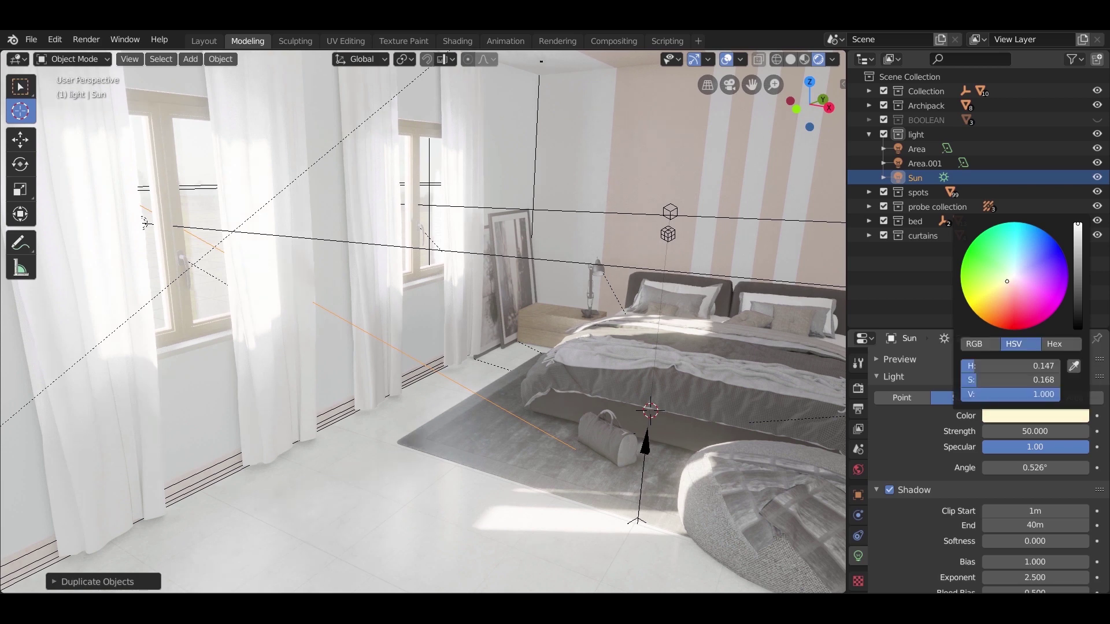
pyautogui.click(526, 449)
# Step: Collapse the light collection and add a new empty collection in the Outliner
pyautogui.moveTo(526, 449); pyautogui.dragTo(521, 438, button='middle')
pyautogui.click(869, 135)
pyautogui.rightClick(911, 228)
pyautogui.click(911, 227)
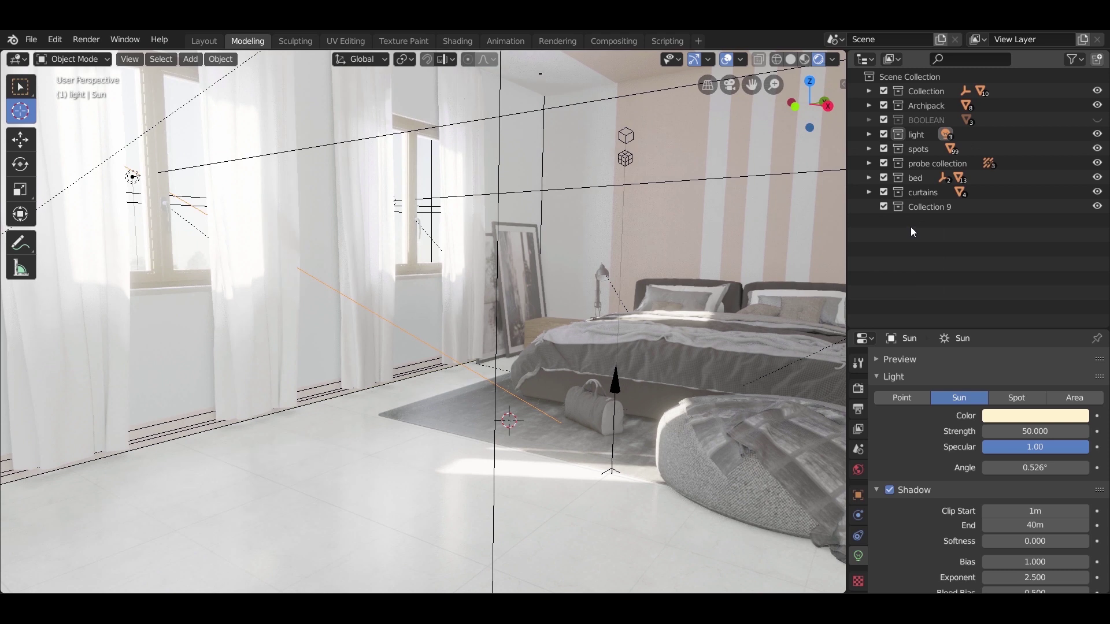
# Step: Rename Collection 9 to CHAIR and paste the copied armchair set into it
pyautogui.doubleClick(921, 206)
pyautogui.write('CHAIR')
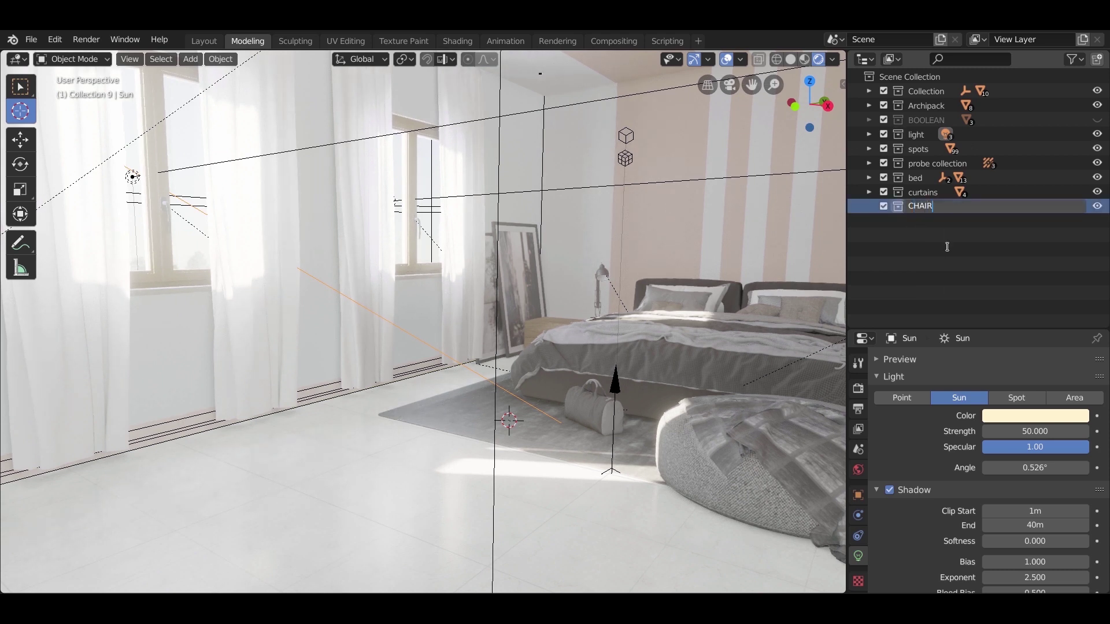
pyautogui.press('Return')
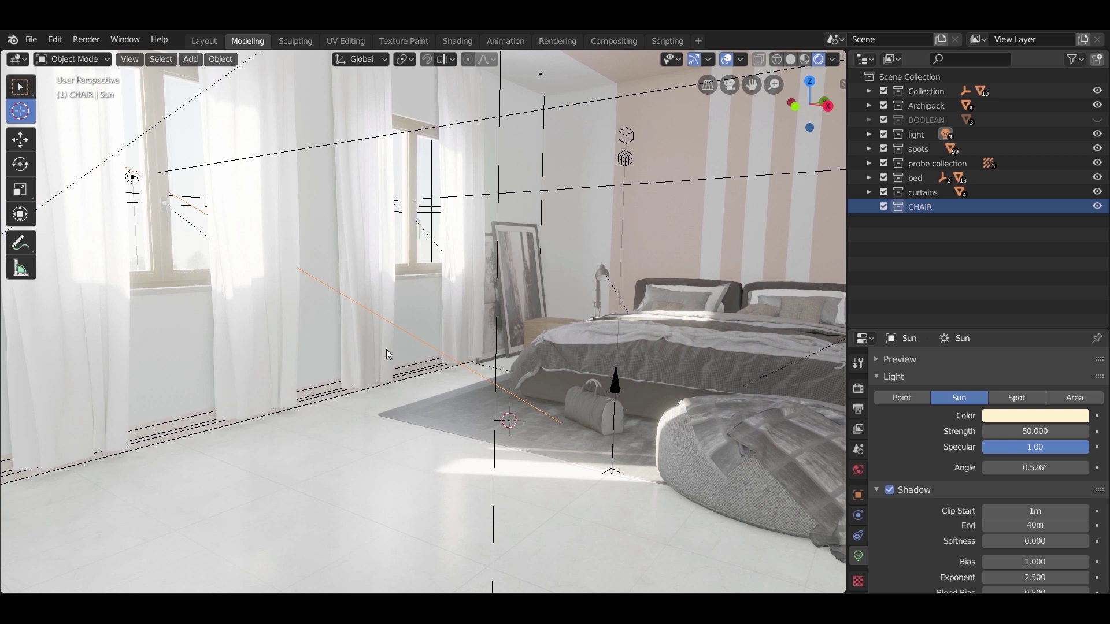
pyautogui.hotkey('ctrl', 'v')
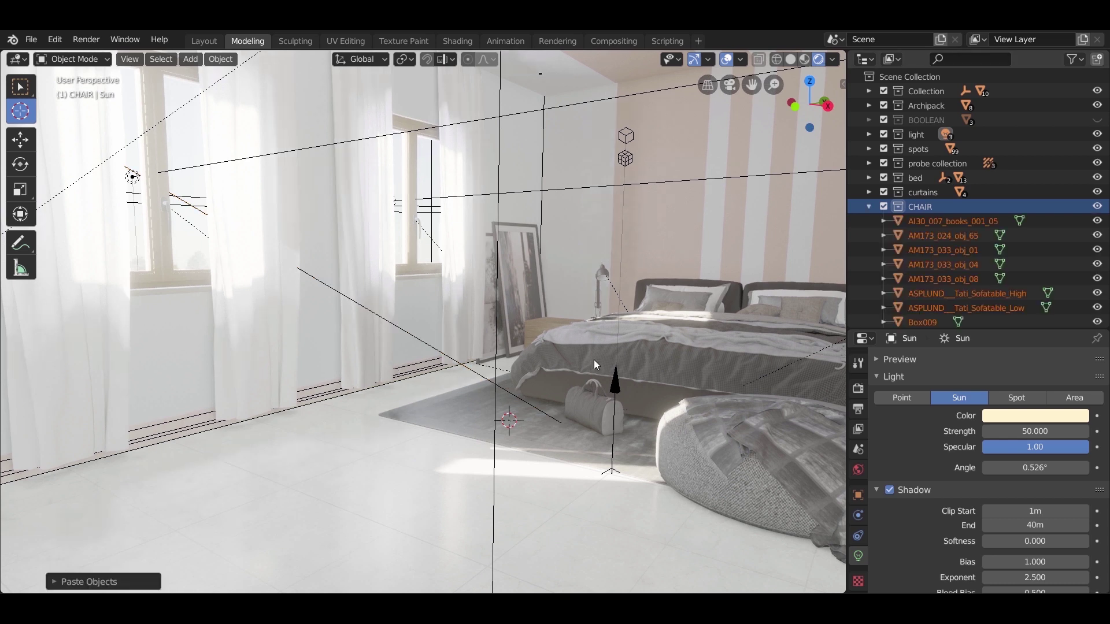
pyautogui.click(870, 206)
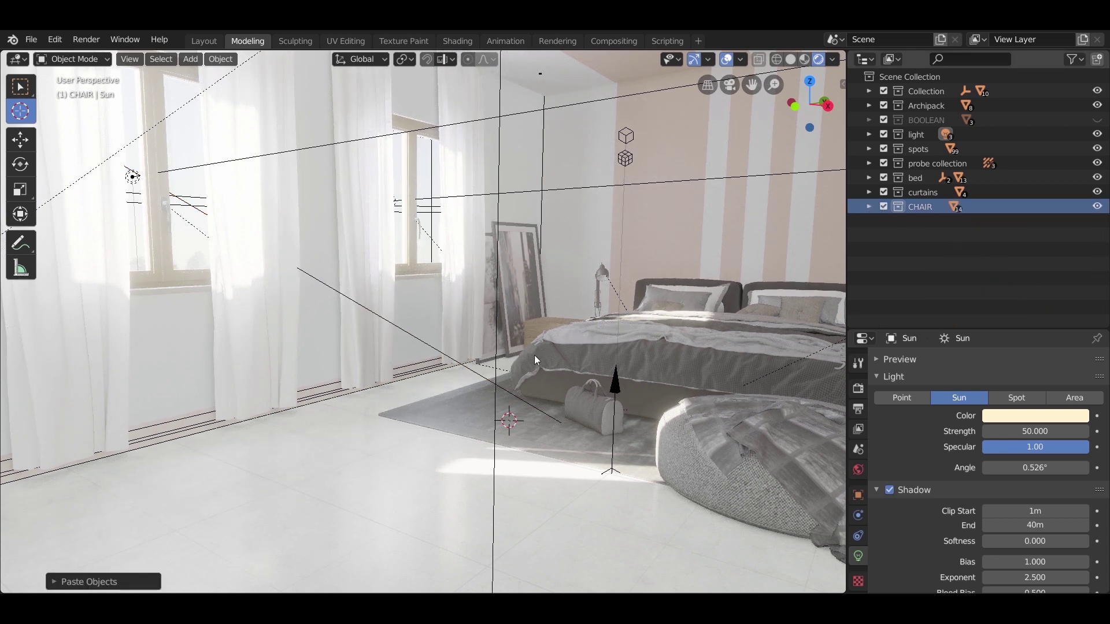
# Step: Switch to wireframe shading in top view, framed on the pasted objects
pyautogui.press('z')
pyautogui.click(339, 358)
pyautogui.press('KP_7')
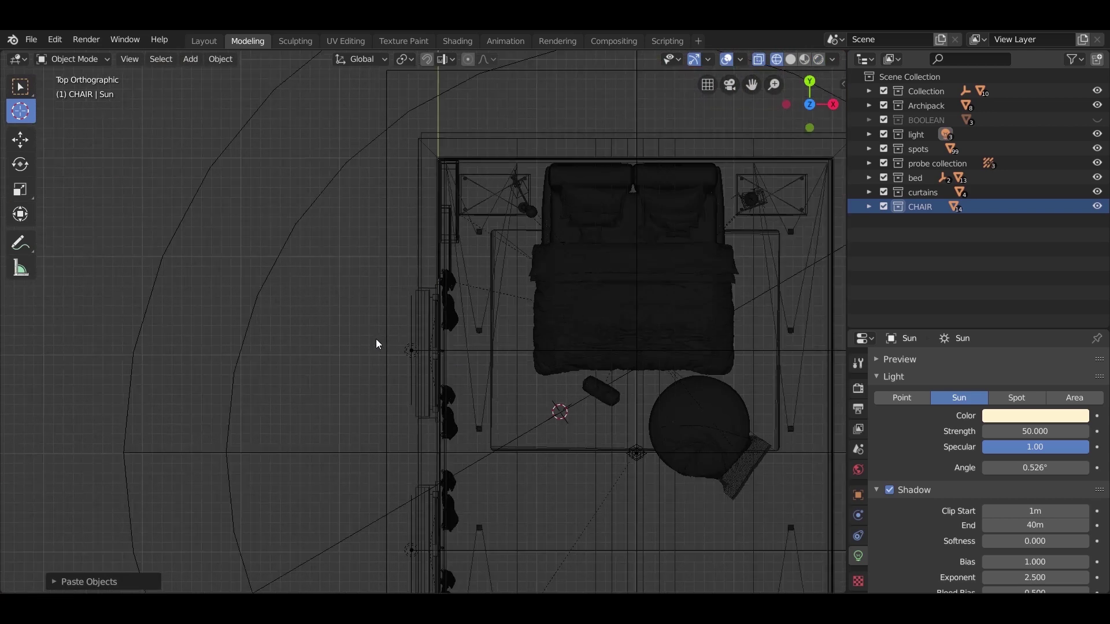
pyautogui.scroll(-5, 405, 370)
pyautogui.keyDown('shift'); pyautogui.moveTo(508, 517); pyautogui.dragTo(528, 393, button='middle'); pyautogui.keyUp('shift')
pyautogui.scroll(5, 529, 393)
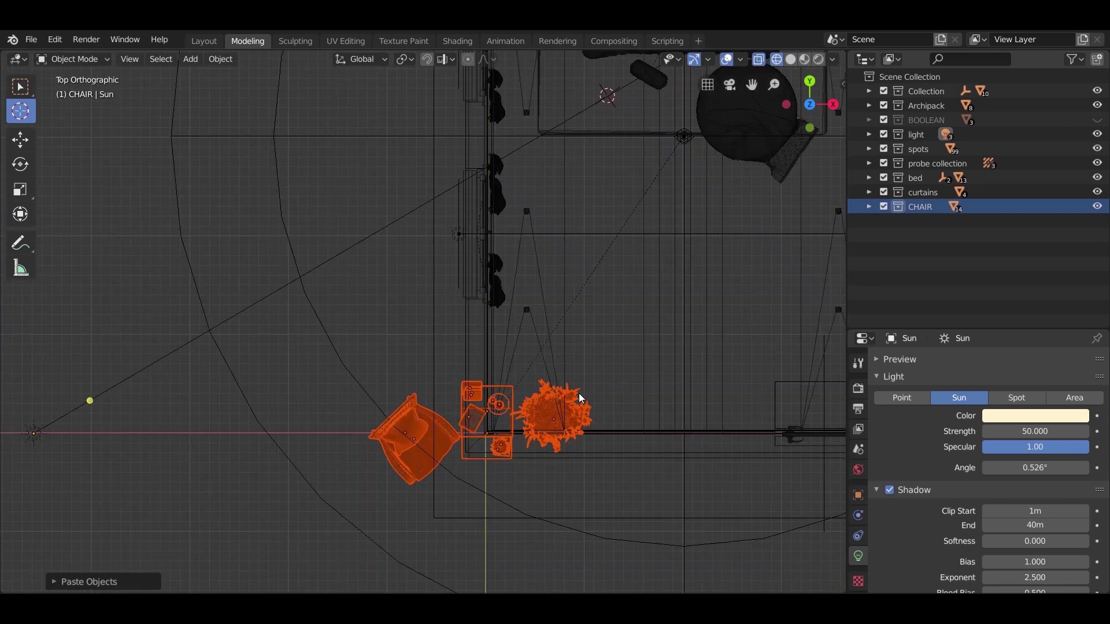
# Step: Rotate the armchair set 90° and slide it along the floor beside the window
pyautogui.write('r90')
pyautogui.press('Return')
pyautogui.press('g')
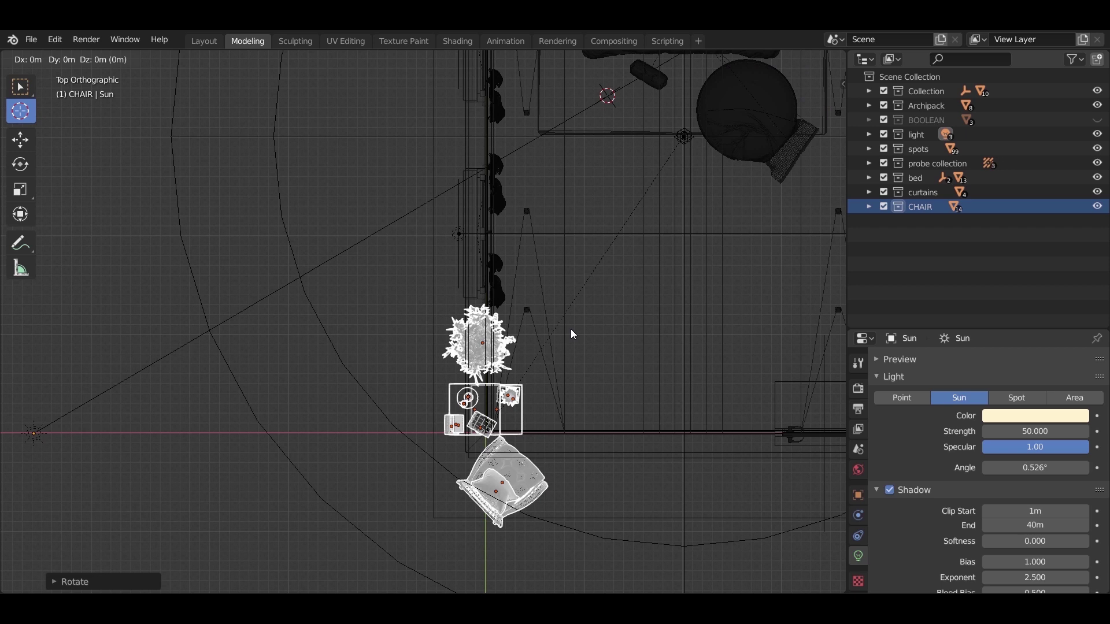
pyautogui.hotkey('shift', 'z')
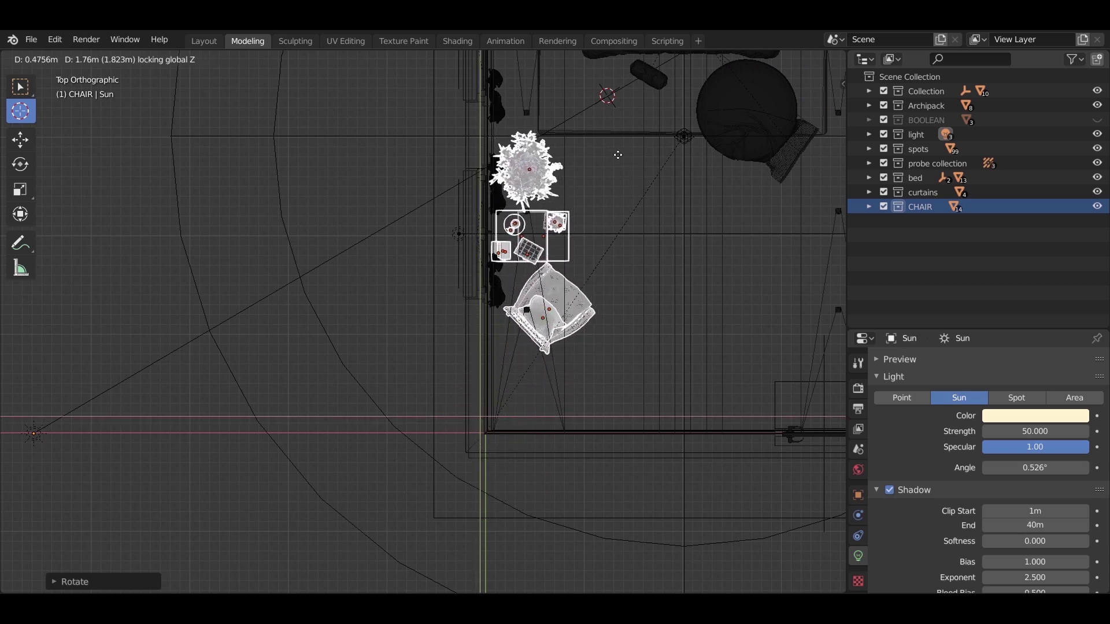
pyautogui.click(631, 154)
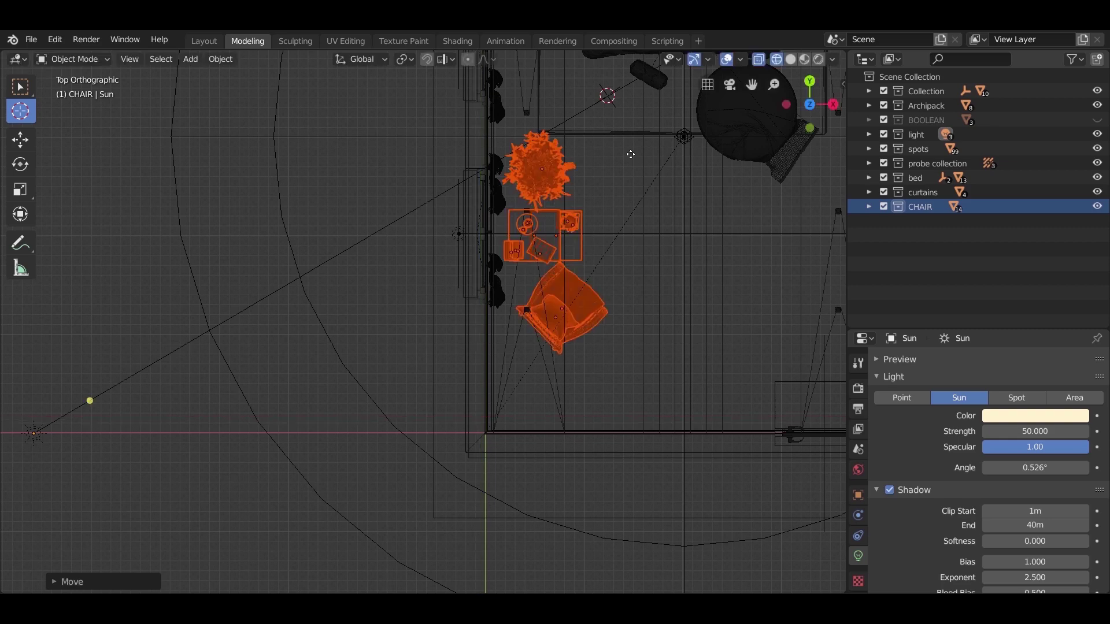
pyautogui.moveTo(656, 377); pyautogui.dragTo(537, 290, button='middle')
pyautogui.scroll(5, 501, 348)
pyautogui.moveTo(527, 396); pyautogui.dragTo(539, 400, button='middle')
# Step: Select only the plant and move it along the floor to a new spot
pyautogui.click(479, 318)
pyautogui.click(20, 87)
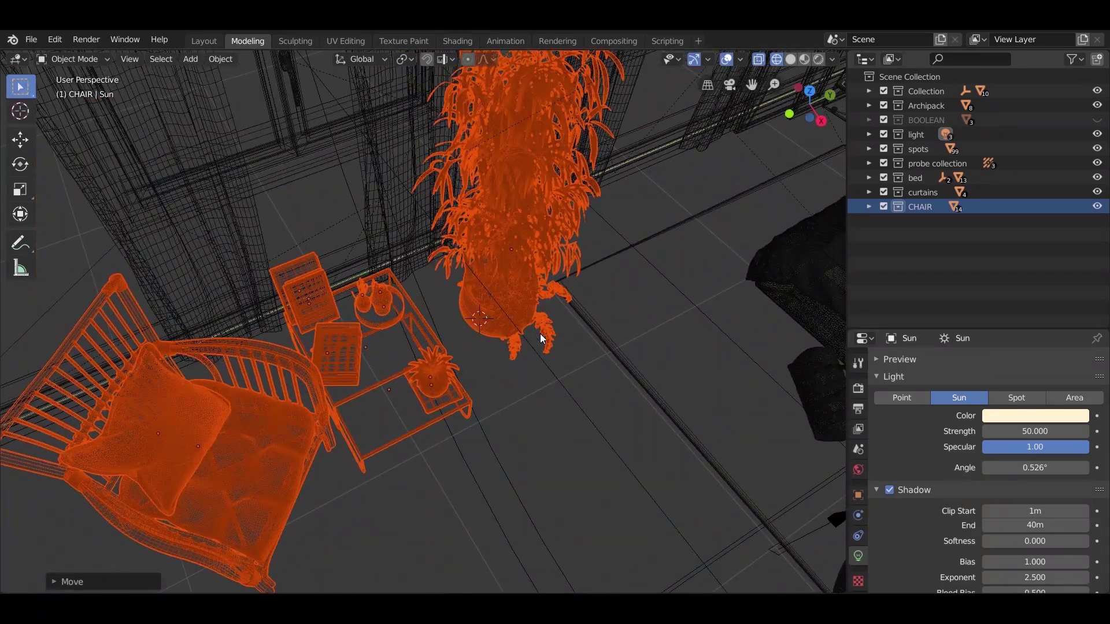
pyautogui.click(490, 333)
pyautogui.press('KP_7')
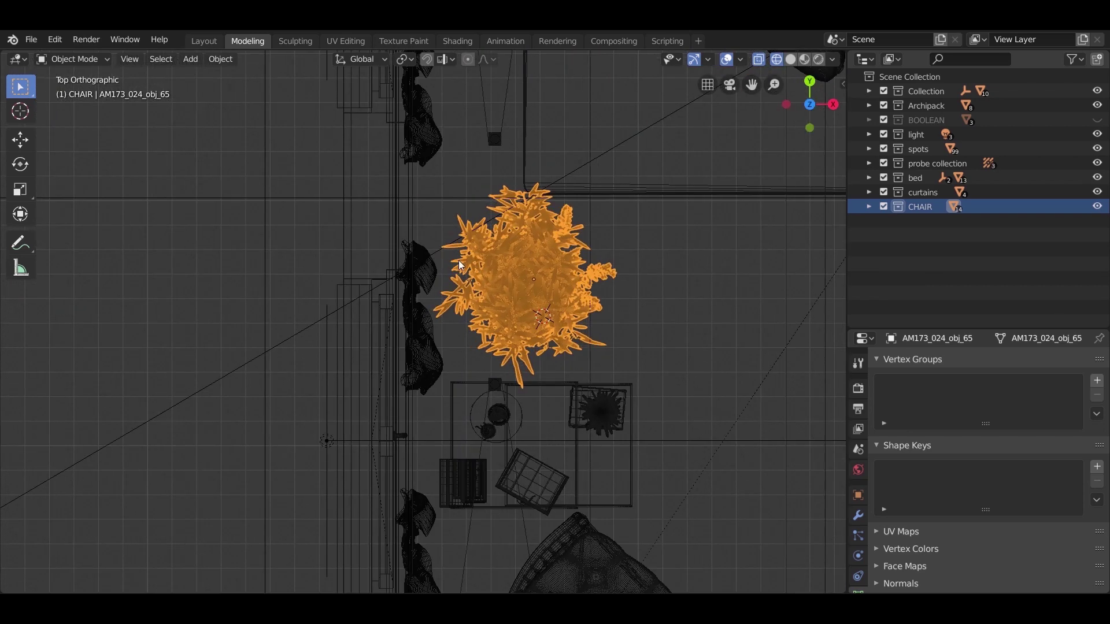
pyautogui.press('g')
pyautogui.hotkey('shift', 'z')
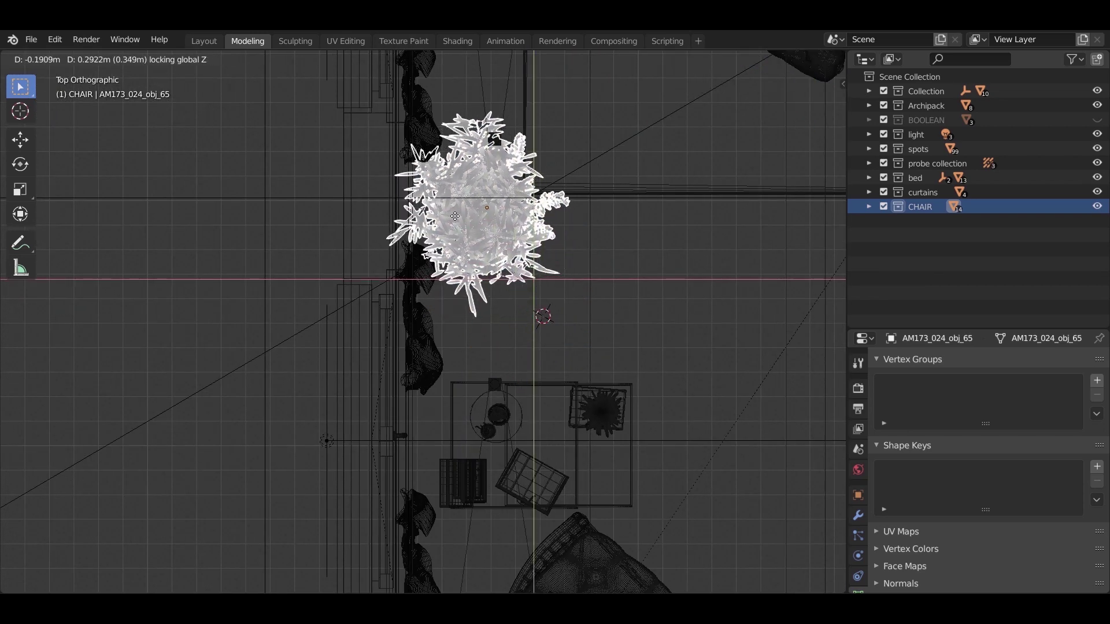
pyautogui.click(459, 217)
# Step: Rotate the plant about the vertical Z axis until it sits right
pyautogui.press('r')
pyautogui.press('z')
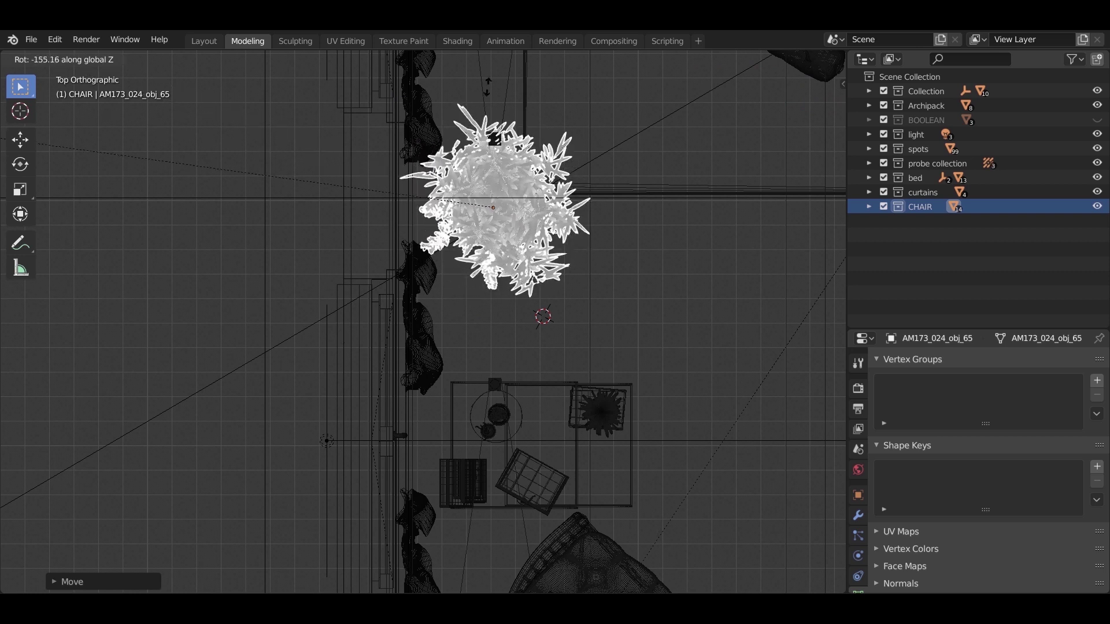
pyautogui.click(223, 229)
pyautogui.press('r')
pyautogui.press('z')
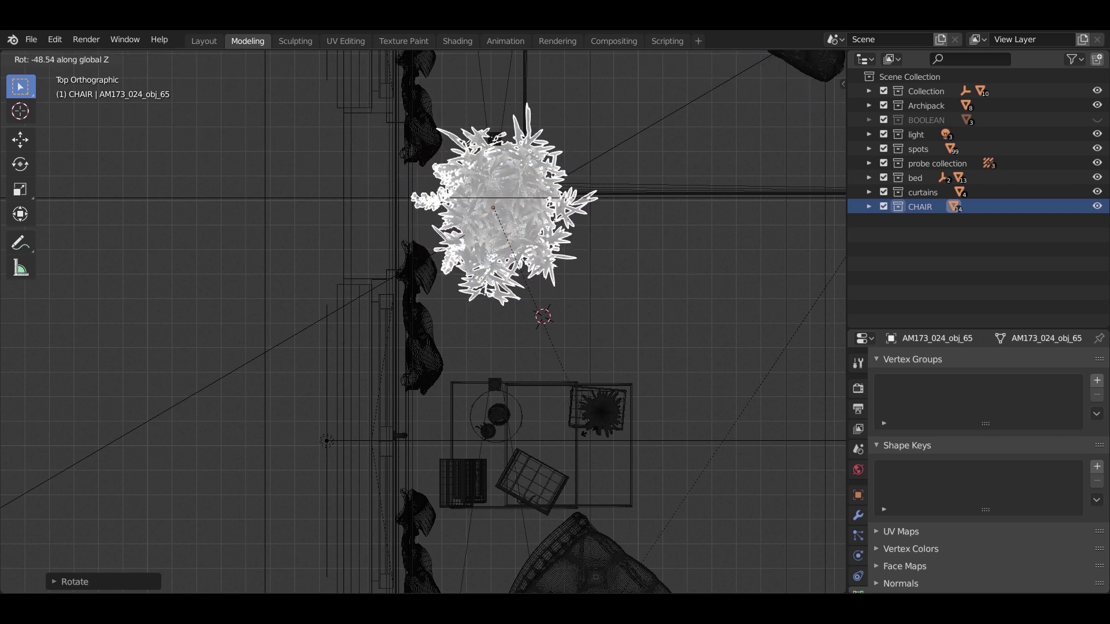
pyautogui.click(604, 357)
pyautogui.moveTo(604, 358); pyautogui.dragTo(566, 343, button='middle')
pyautogui.press('r')
pyautogui.press('z')
pyautogui.click(211, 185)
pyautogui.press('r')
pyautogui.press('z')
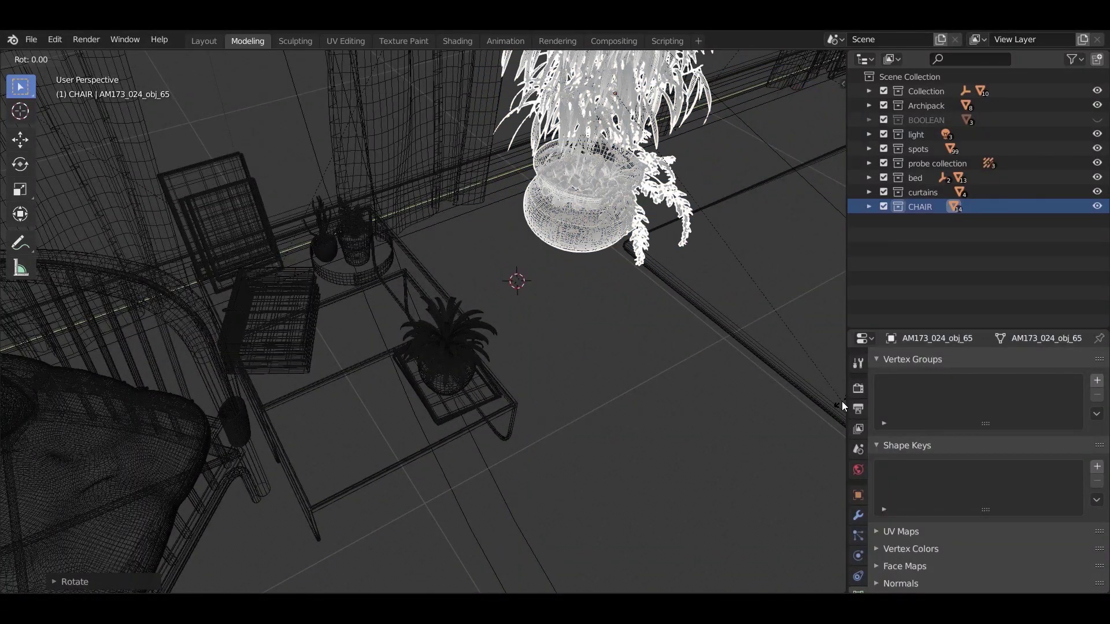
pyautogui.click(613, 405)
pyautogui.scroll(-4, 570, 260)
pyautogui.moveTo(570, 260)
pyautogui.mouseDown(button='middle')
pyautogui.moveTo(571, 299)
pyautogui.moveTo(574, 283)
pyautogui.mouseUp(button='middle')
# Step: Switch the viewport to Material Preview shading to view the textured scene
pyautogui.press('z')
pyautogui.click(586, 373)
pyautogui.moveTo(589, 378)
pyautogui.mouseDown(button='middle')
pyautogui.moveTo(540, 463)
pyautogui.moveTo(502, 479)
pyautogui.mouseUp(button='middle')
pyautogui.scroll(2, 501, 478)
# Step: Select the armchair and side table from CHAIR and nudge them along X
pyautogui.rightClick(914, 206)
pyautogui.click(882, 320)
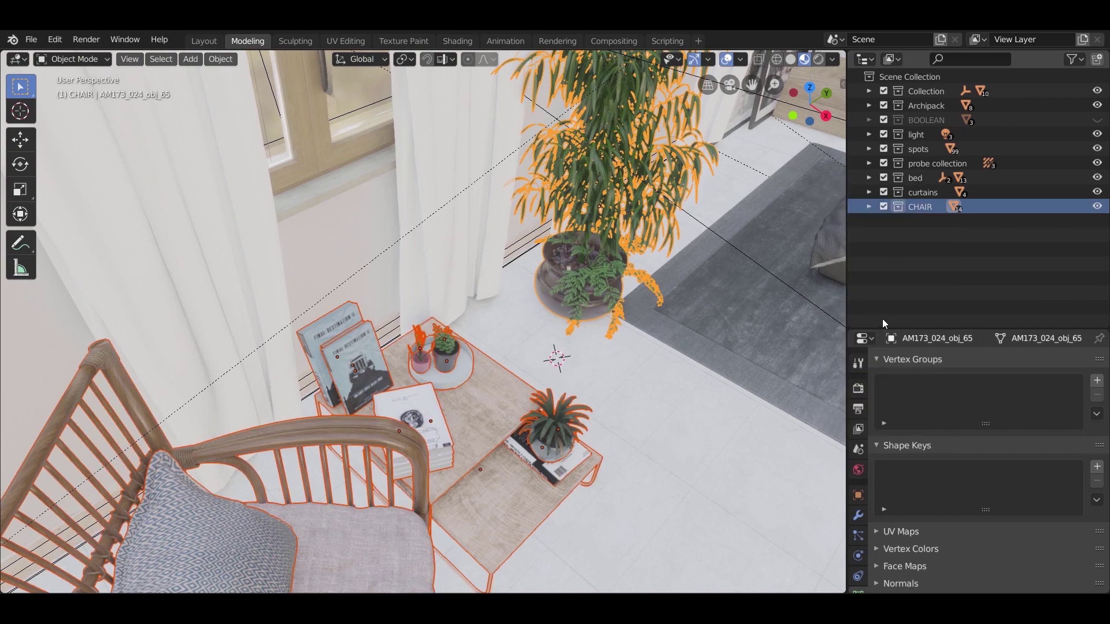
pyautogui.keyDown('ctrl'); pyautogui.moveTo(579, 207); pyautogui.dragTo(573, 200); pyautogui.keyUp('ctrl')
pyautogui.moveTo(460, 387); pyautogui.dragTo(473, 390, button='middle')
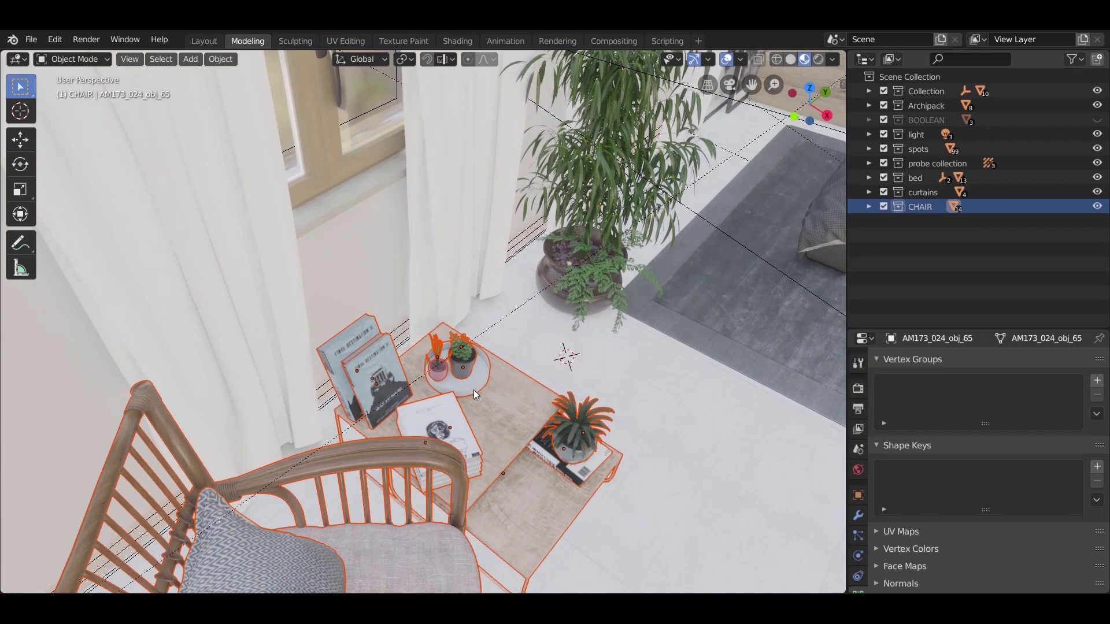
pyautogui.press('g')
pyautogui.press('x')
pyautogui.click(452, 378)
pyautogui.press('KP_7')
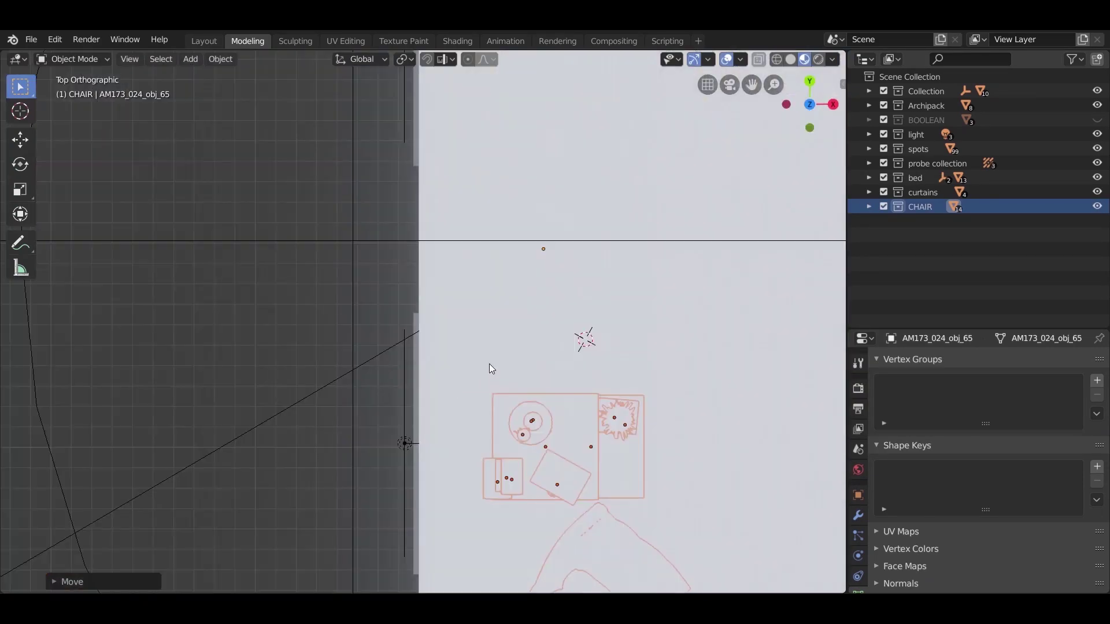
# Step: Move the side table and props along the X axis in wireframe view
pyautogui.hotkey('shift', 'z')
pyautogui.scroll(6, 508, 321)
pyautogui.scroll(-3, 416, 257)
pyautogui.keyDown('shift'); pyautogui.moveTo(493, 260); pyautogui.dragTo(488, 322, button='middle'); pyautogui.keyUp('shift')
pyautogui.press('g')
pyautogui.press('z')
pyautogui.press('x')
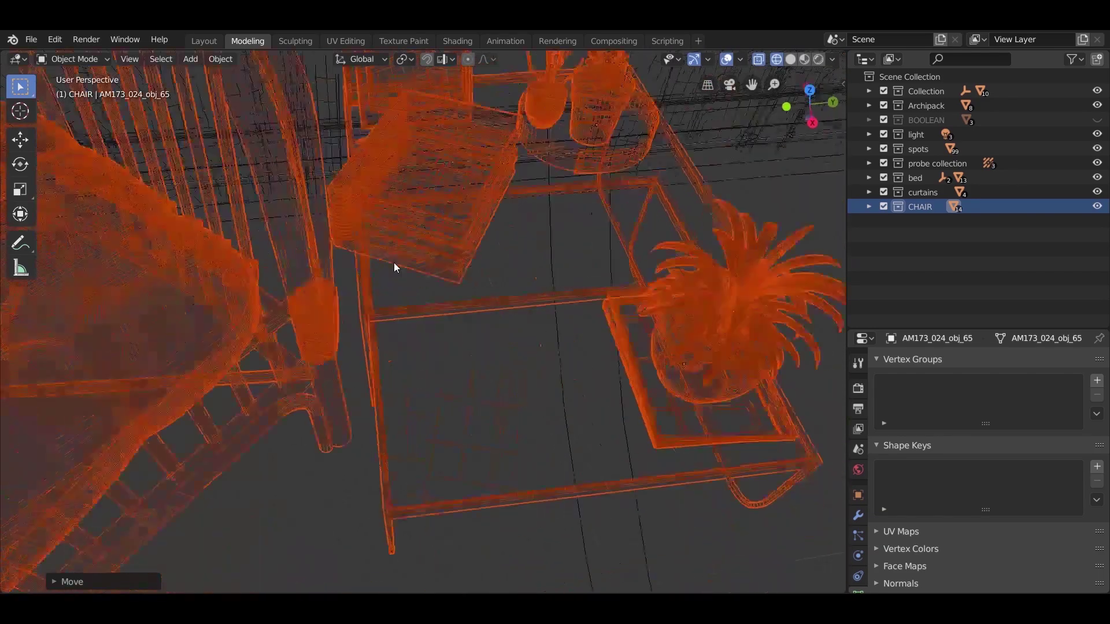
pyautogui.moveTo(394, 263); pyautogui.dragTo(396, 283, button='middle')
# Step: Return to Material Preview and slide the books and table props along X
pyautogui.press('z')
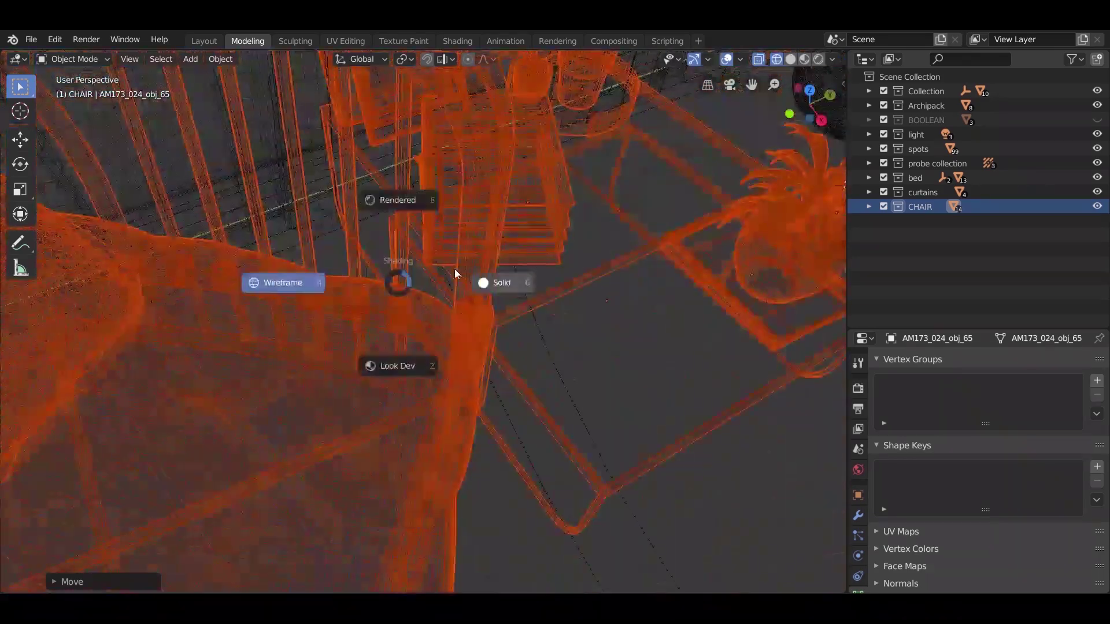
pyautogui.click(398, 353)
pyautogui.scroll(-6, 401, 370)
pyautogui.moveTo(401, 347); pyautogui.dragTo(352, 324, button='middle')
pyautogui.scroll(4, 379, 271)
pyautogui.moveTo(399, 191)
pyautogui.keyDown('shift'); pyautogui.mouseDown(button='middle')
pyautogui.moveTo(379, 270)
pyautogui.moveTo(332, 345)
pyautogui.moveTo(383, 379)
pyautogui.moveTo(424, 376)
pyautogui.mouseUp(button='middle'); pyautogui.keyUp('shift')
pyautogui.scroll(3, 379, 270)
pyautogui.press('g')
pyautogui.press('x')
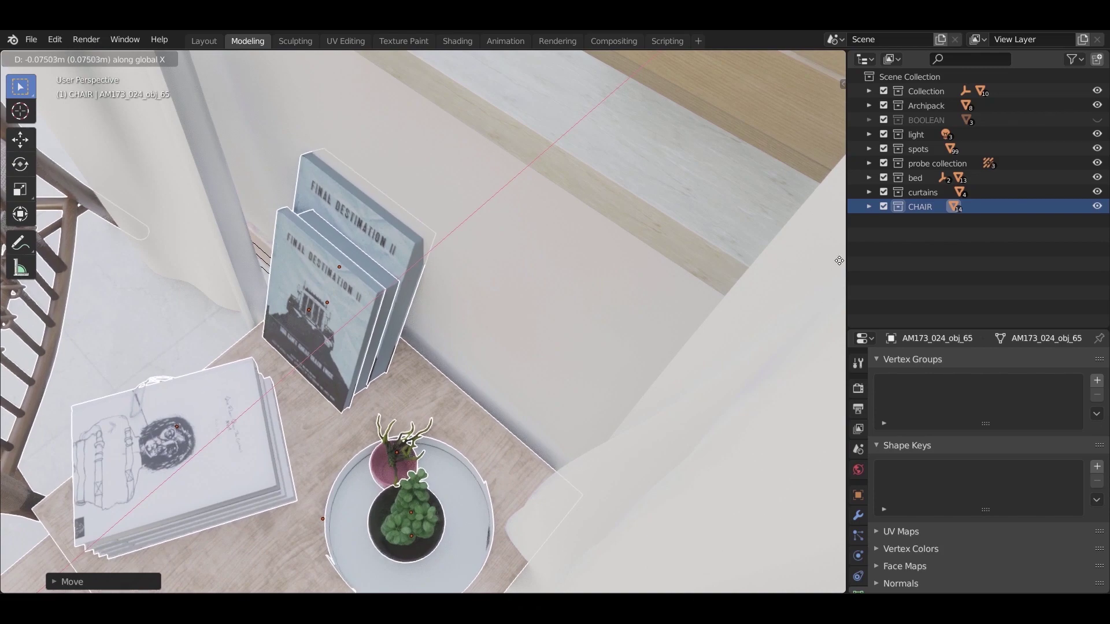
pyautogui.click(668, 325)
# Step: Select the sheer curtain, frame it, and move it into place beside the window
pyautogui.scroll(-4, 668, 326)
pyautogui.moveTo(603, 372); pyautogui.dragTo(514, 425, button='middle')
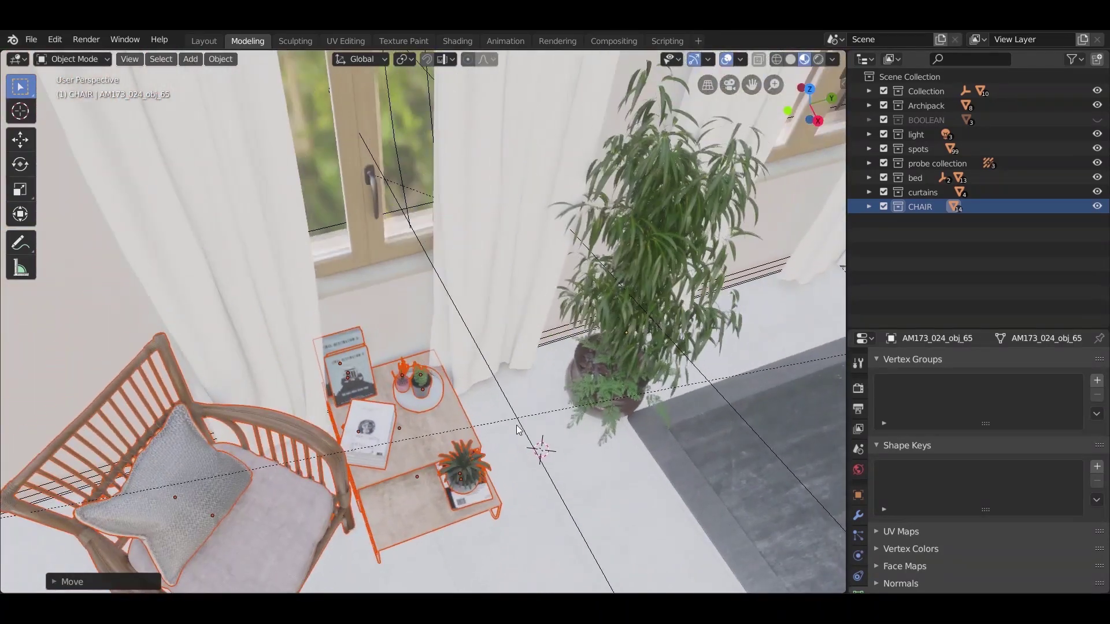
pyautogui.click(517, 347)
pyautogui.moveTo(547, 371); pyautogui.dragTo(558, 349, button='middle')
pyautogui.press('KP_Decimal')
pyautogui.scroll(2, 508, 298)
pyautogui.moveTo(508, 297); pyautogui.dragTo(483, 220, button='middle')
pyautogui.keyDown('shift'); pyautogui.moveTo(492, 497); pyautogui.dragTo(452, 377, button='middle'); pyautogui.keyUp('shift')
pyautogui.scroll(6, 452, 377)
pyautogui.press('g')
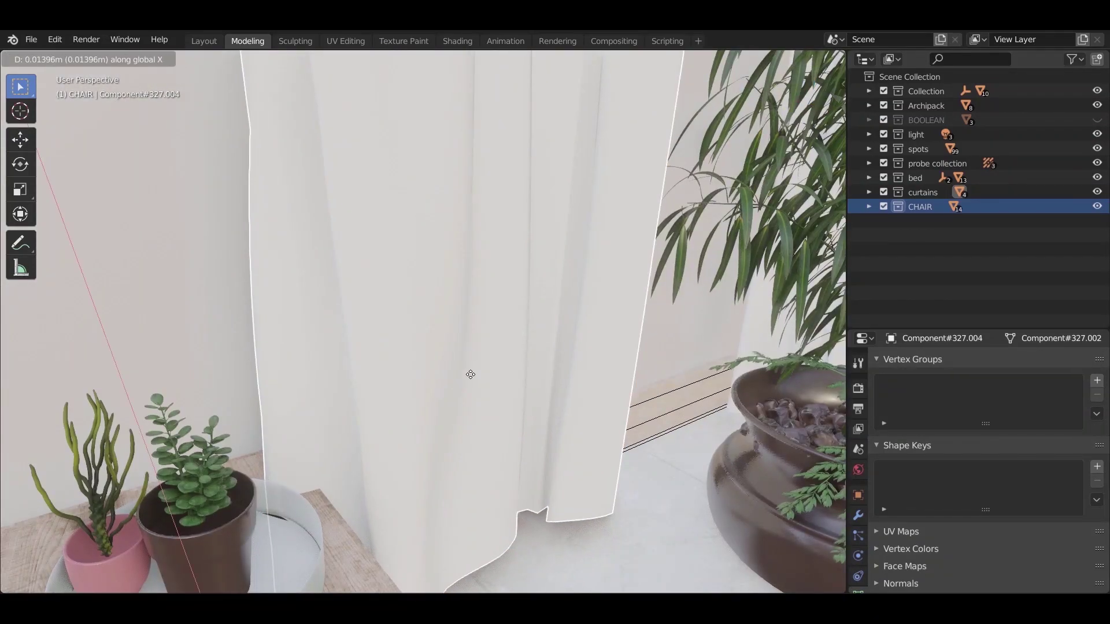
pyautogui.click(498, 365)
# Step: Switch to Rendered shading and select the floor instead of the curtain
pyautogui.scroll(-5, 544, 367)
pyautogui.scroll(-3, 544, 368)
pyautogui.moveTo(544, 368)
pyautogui.mouseDown(button='middle')
pyautogui.moveTo(547, 352)
pyautogui.moveTo(553, 401)
pyautogui.moveTo(556, 383)
pyautogui.mouseUp(button='middle')
pyautogui.scroll(-1, 557, 382)
pyautogui.press('z')
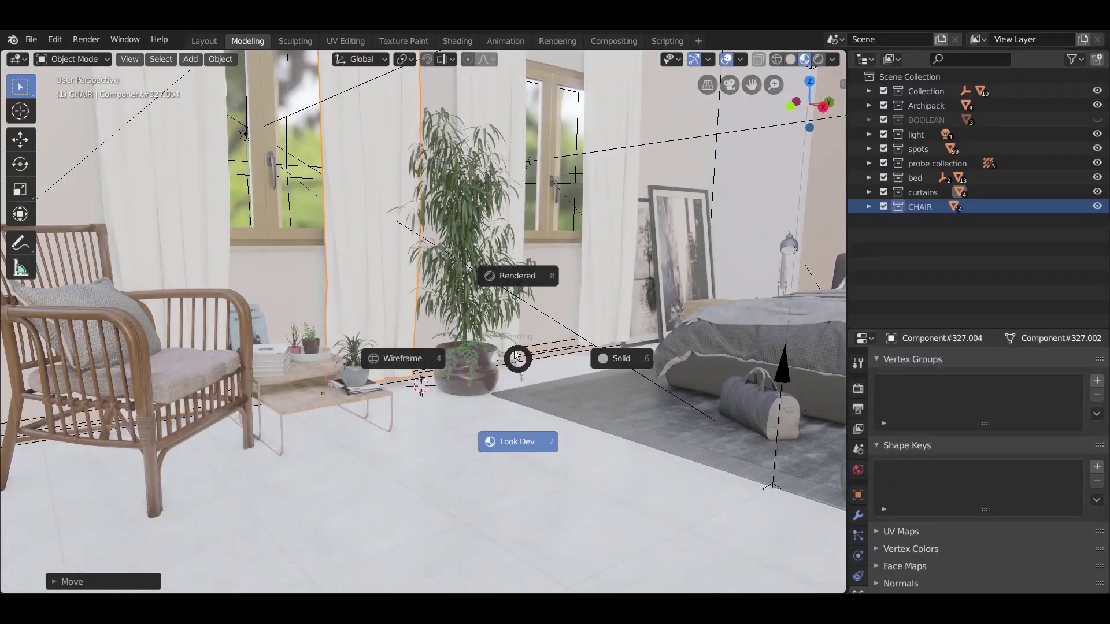
pyautogui.click(518, 285)
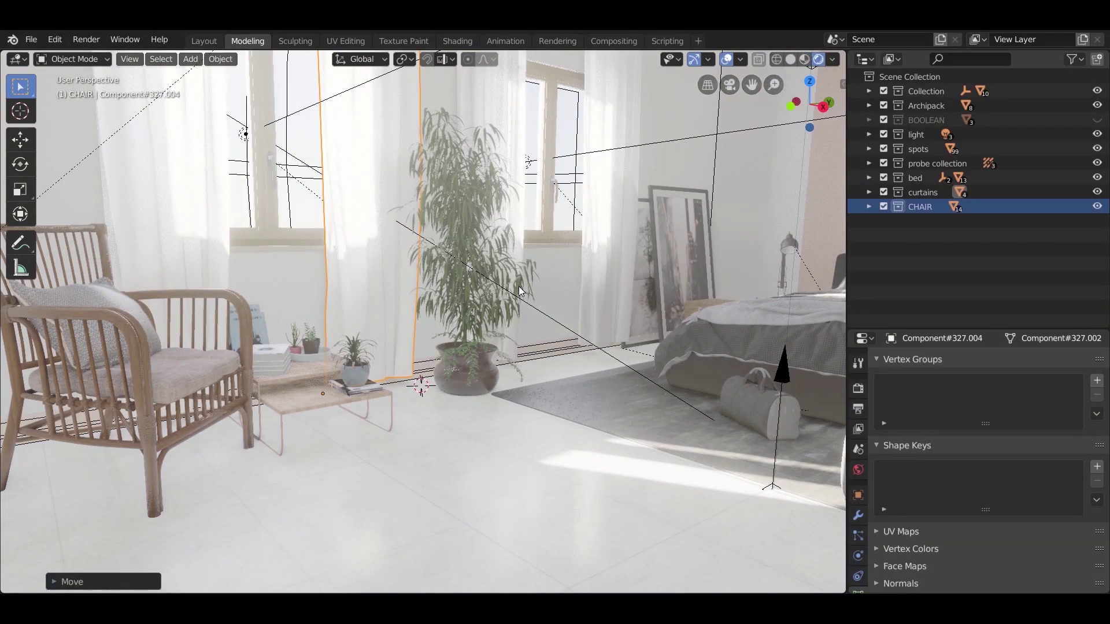
pyautogui.click(487, 431)
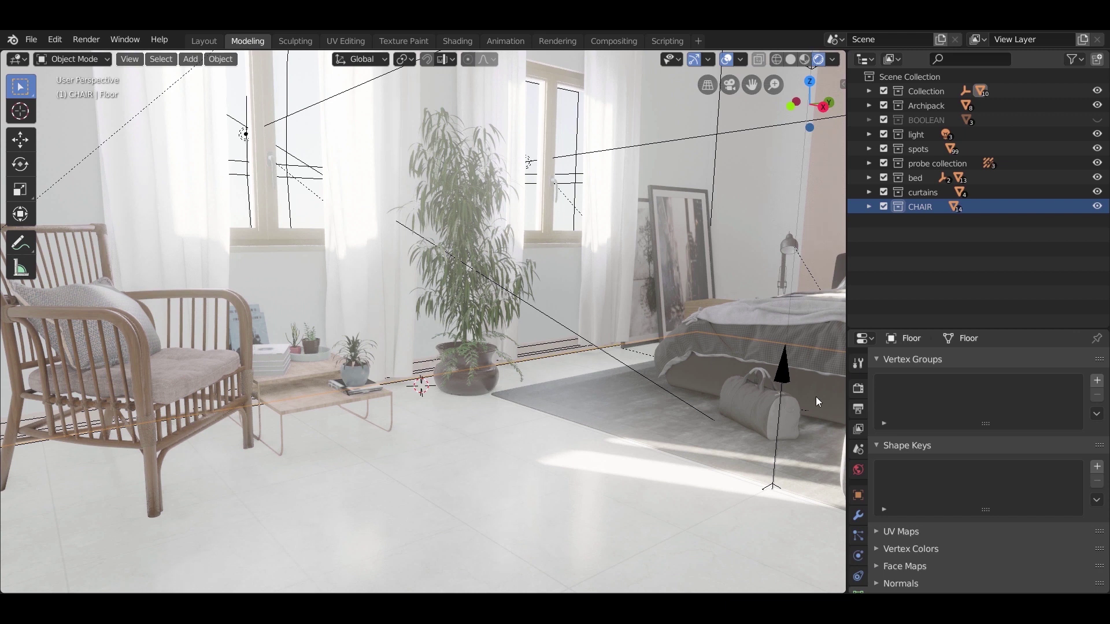
# Step: In Render Properties, expand Bloom and try a threshold of 0.9
pyautogui.click(859, 388)
pyautogui.scroll(7, 968, 393)
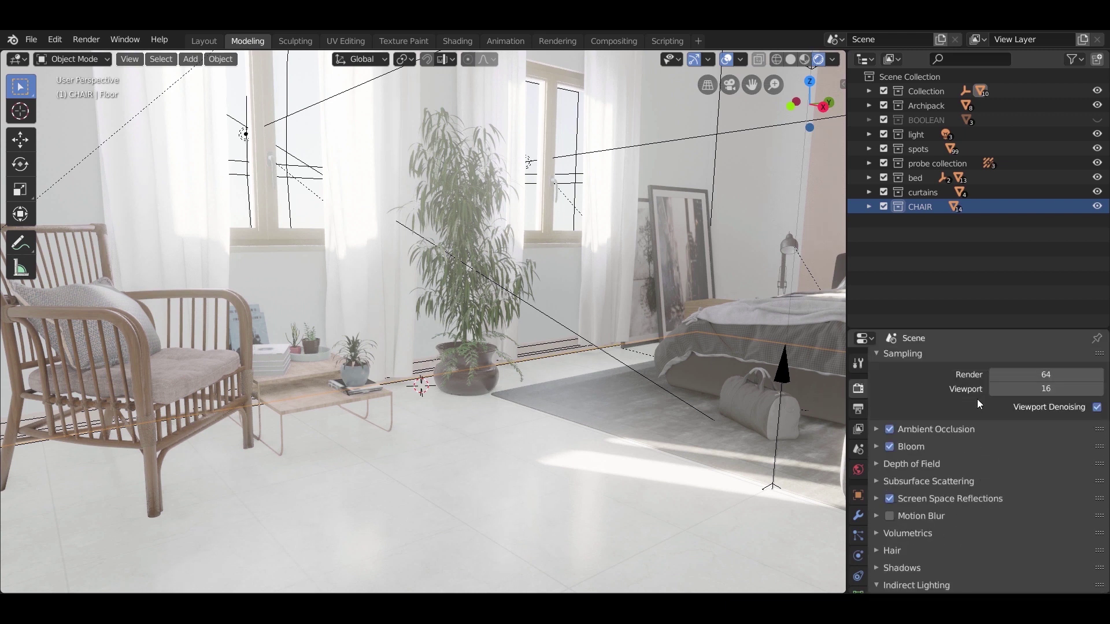
pyautogui.click(876, 497)
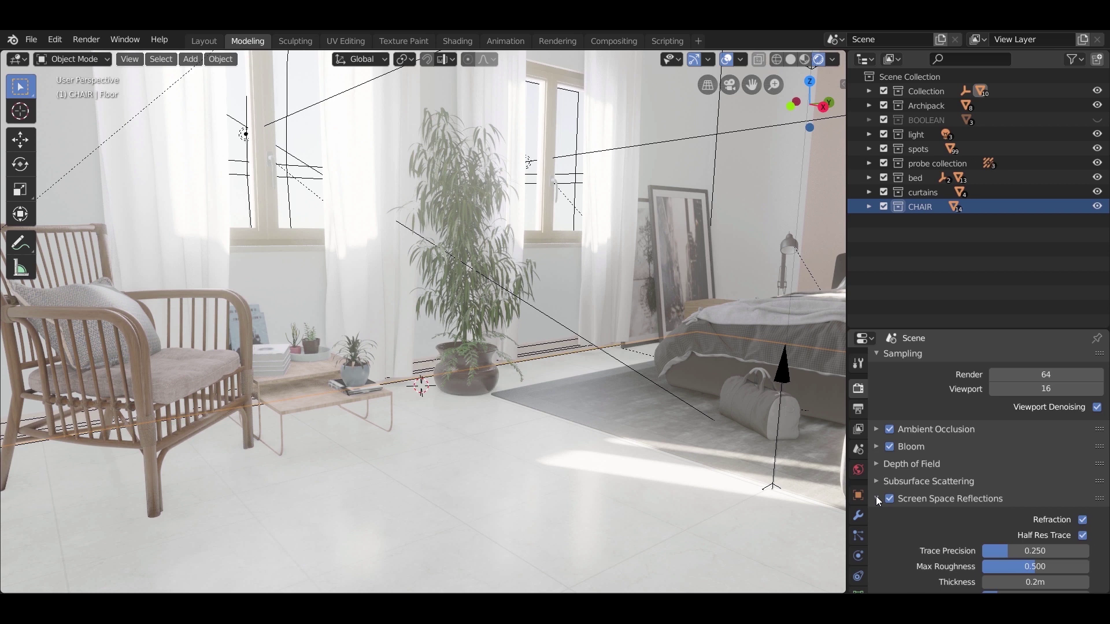
pyautogui.click(876, 496)
pyautogui.click(877, 447)
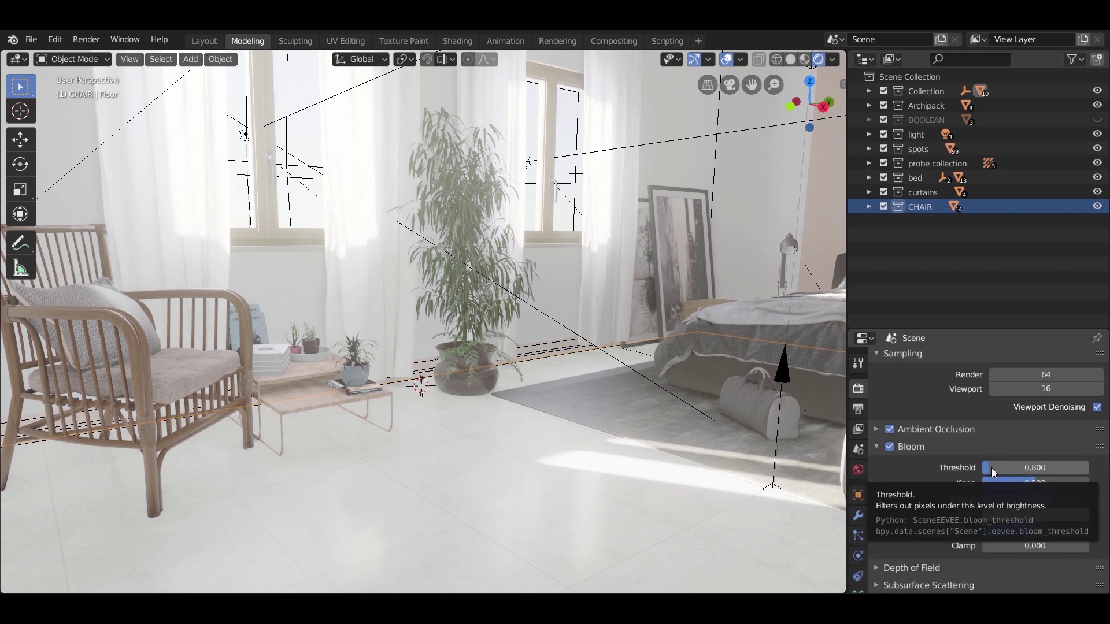
pyautogui.click(1009, 468)
pyautogui.write('0.')
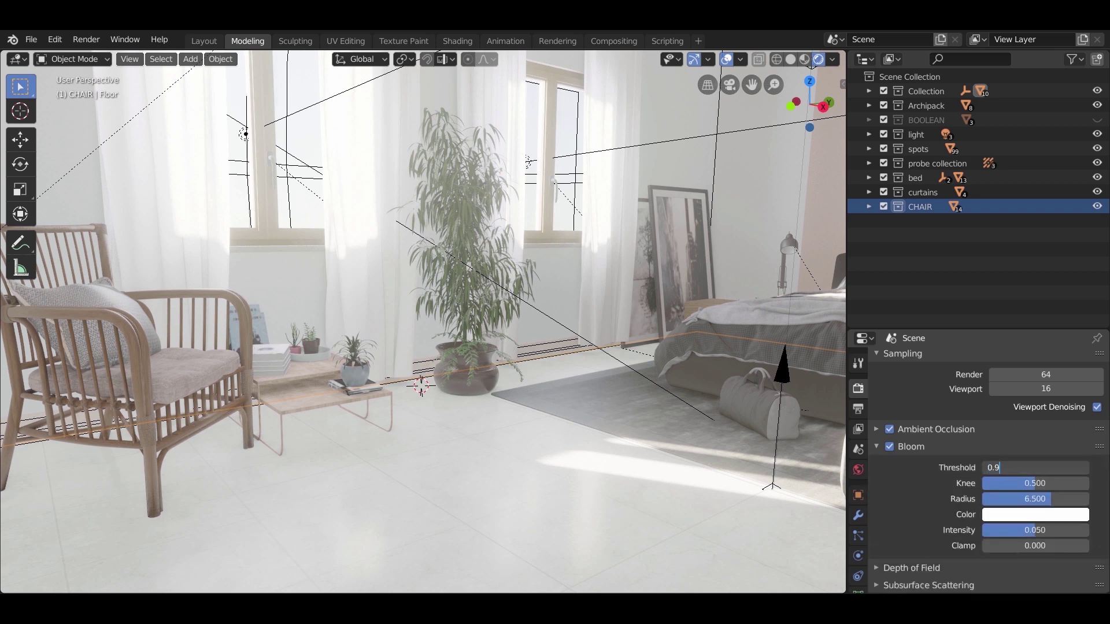
pyautogui.write('9')
pyautogui.press('Return')
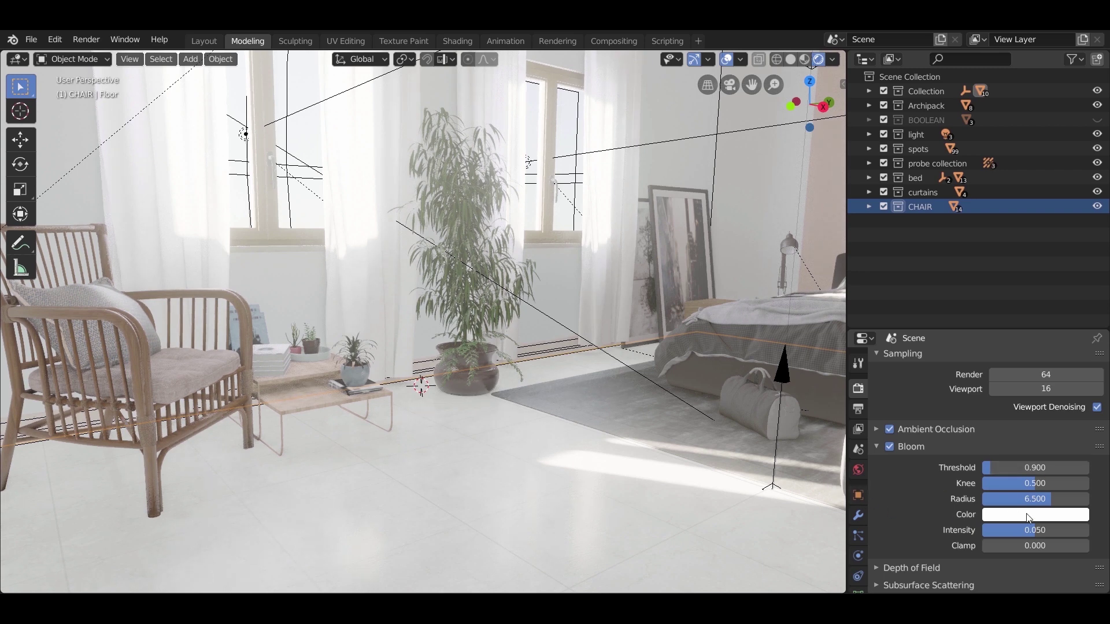
# Step: Try a light blue bloom colour and a bloom intensity of 0.08
pyautogui.click(1043, 515)
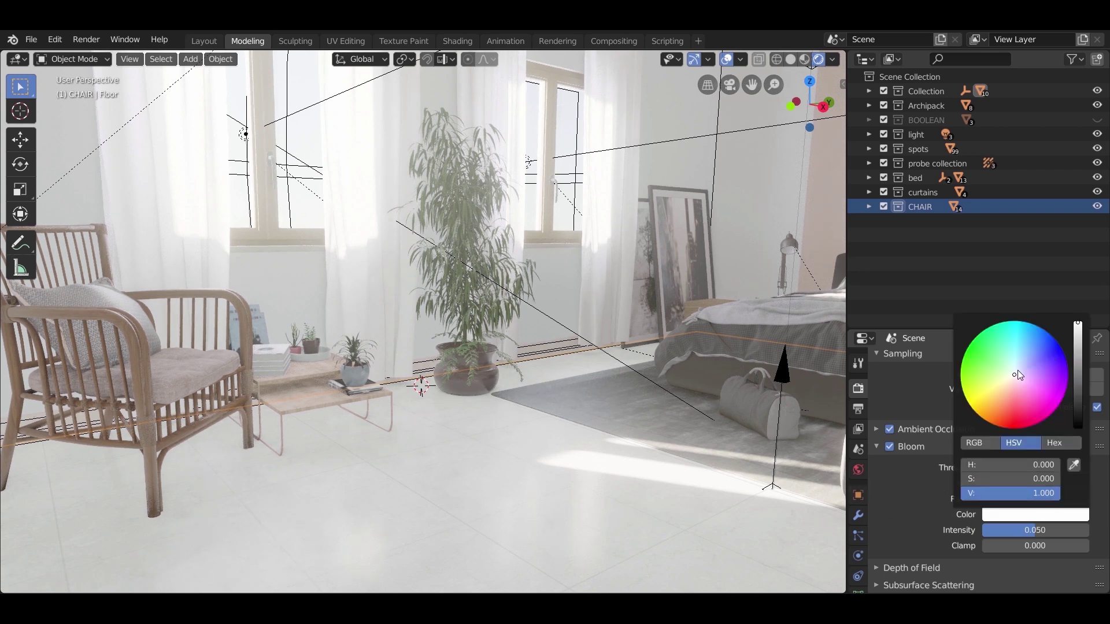
pyautogui.moveTo(1017, 373)
pyautogui.mouseDown()
pyautogui.moveTo(1027, 350)
pyautogui.moveTo(1013, 375)
pyautogui.mouseUp()
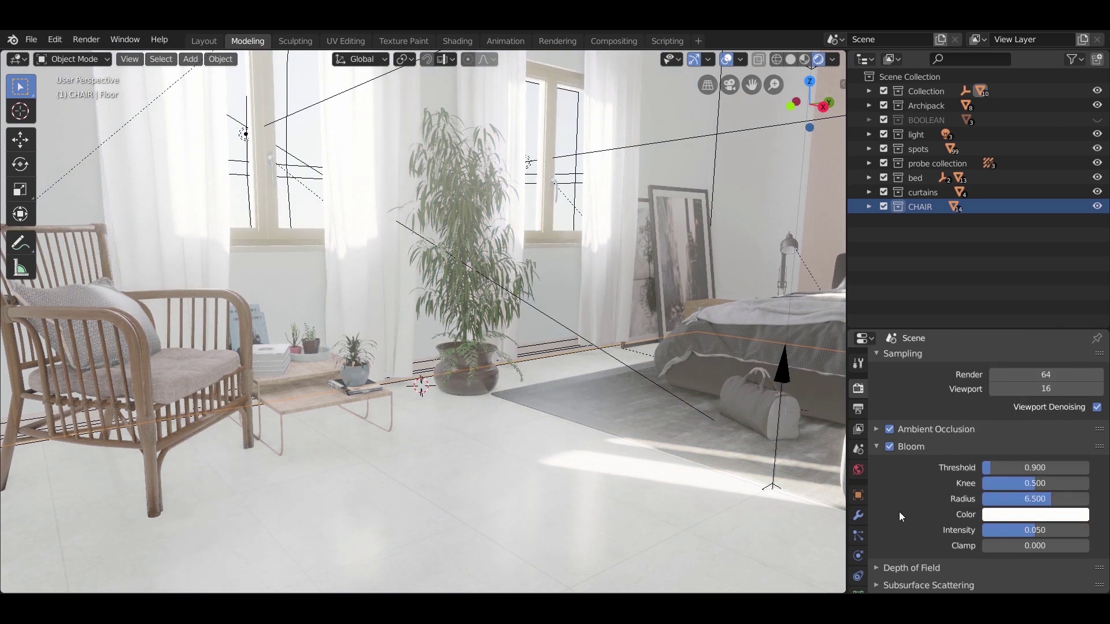
pyautogui.click(1037, 533)
pyautogui.write('0.08')
pyautogui.press('Return')
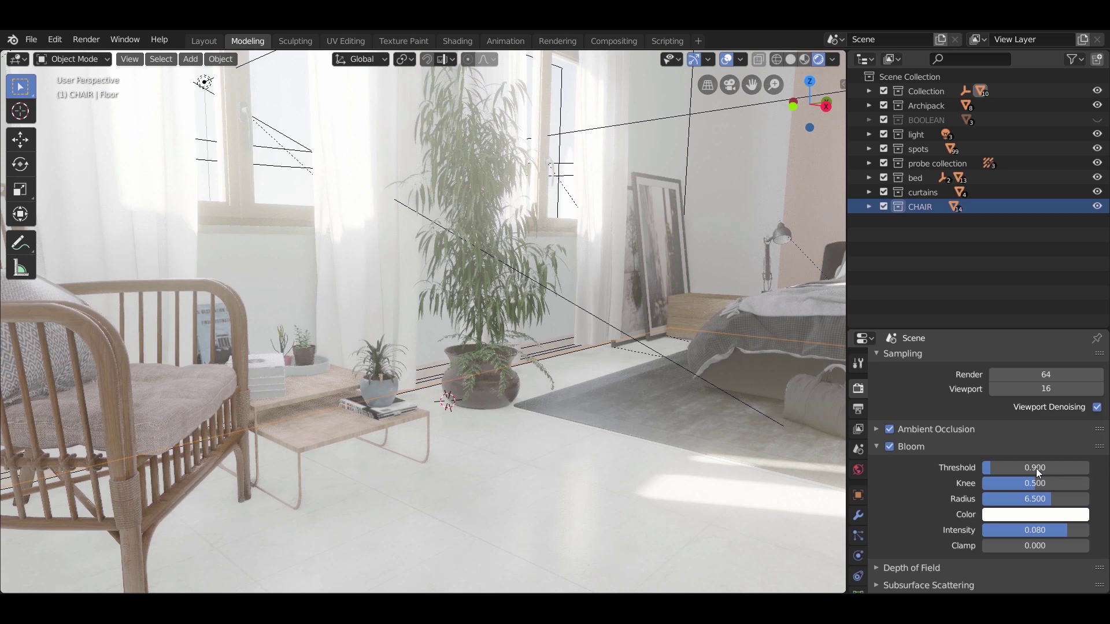
# Step: After testing threshold 1, settle Bloom at threshold 0.8 and intensity 0.06
pyautogui.click(1037, 469)
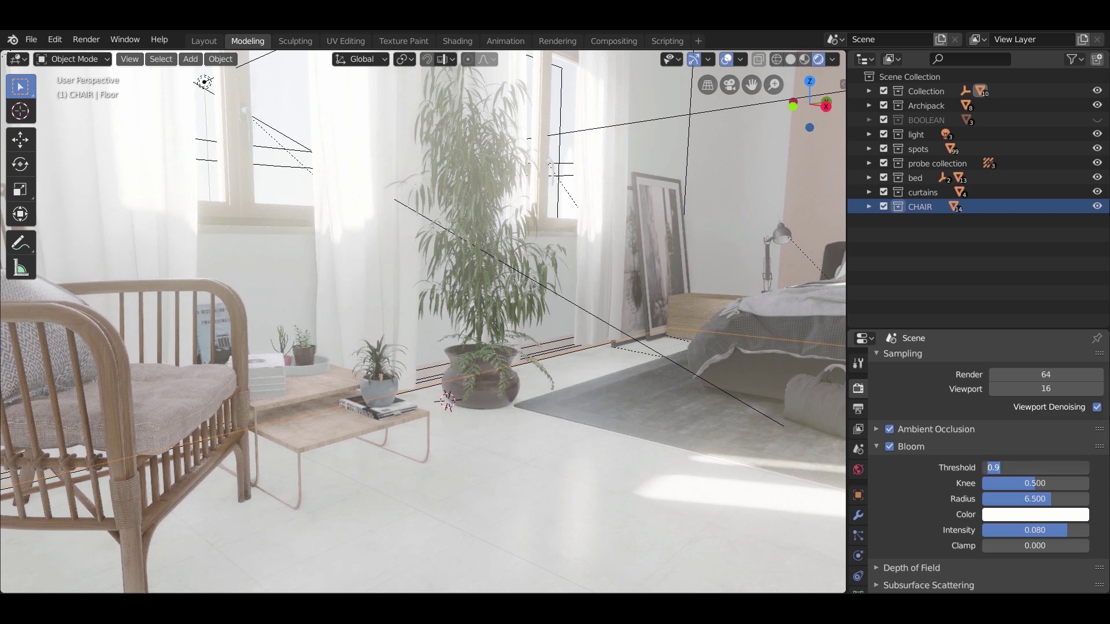
pyautogui.write('1')
pyautogui.press('Return')
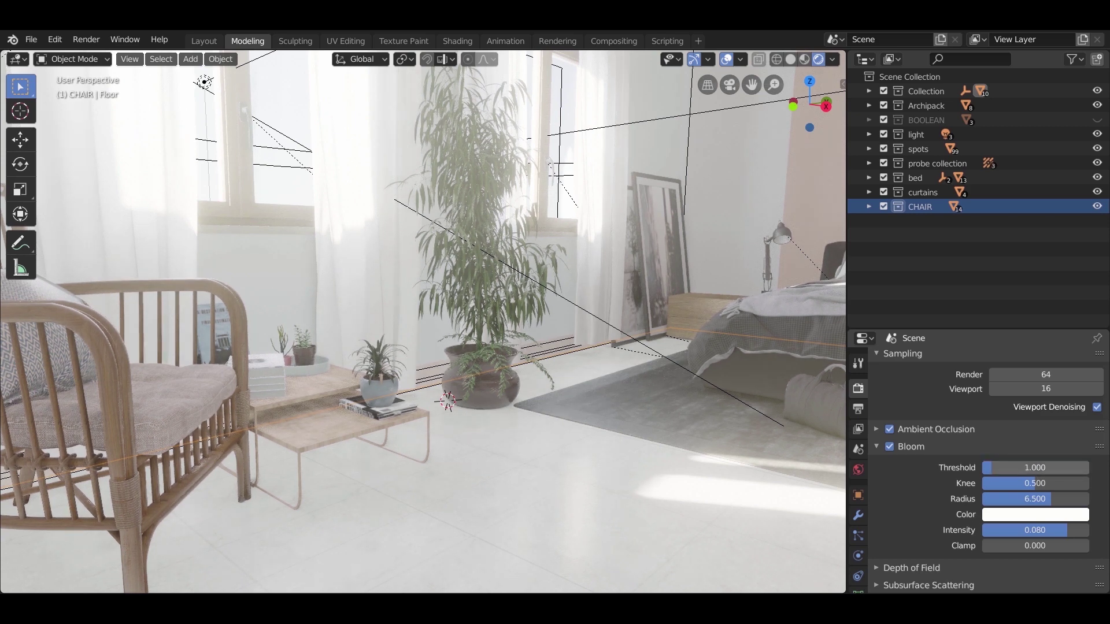
pyautogui.click(1037, 473)
pyautogui.write('0.0')
pyautogui.write('8')
pyautogui.press('Return')
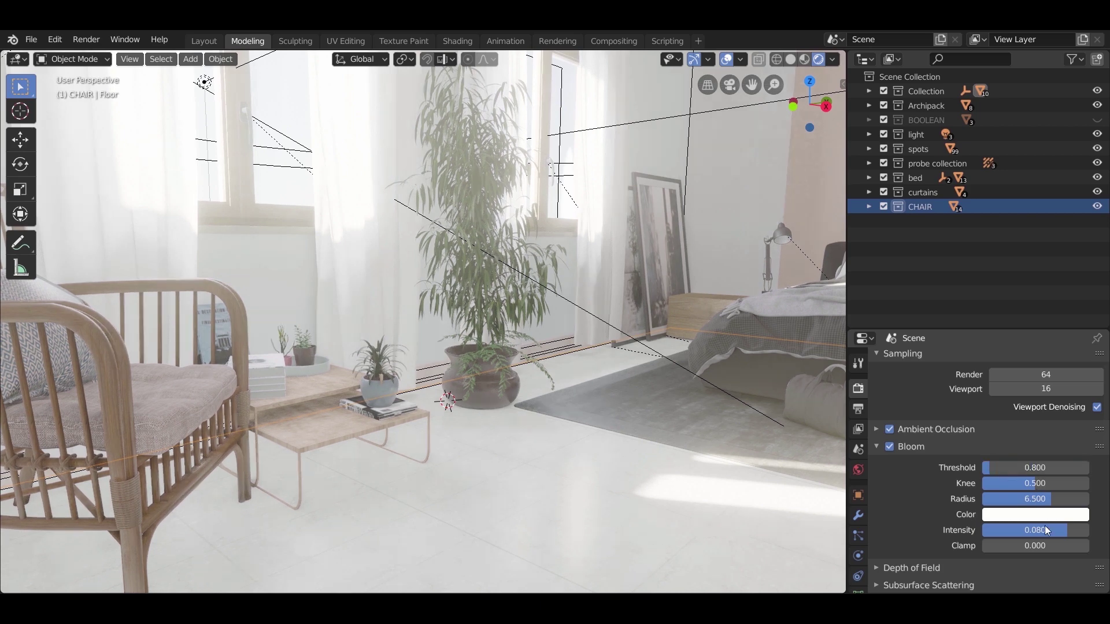
pyautogui.click(1043, 530)
pyautogui.write('0.06')
pyautogui.press('Return')
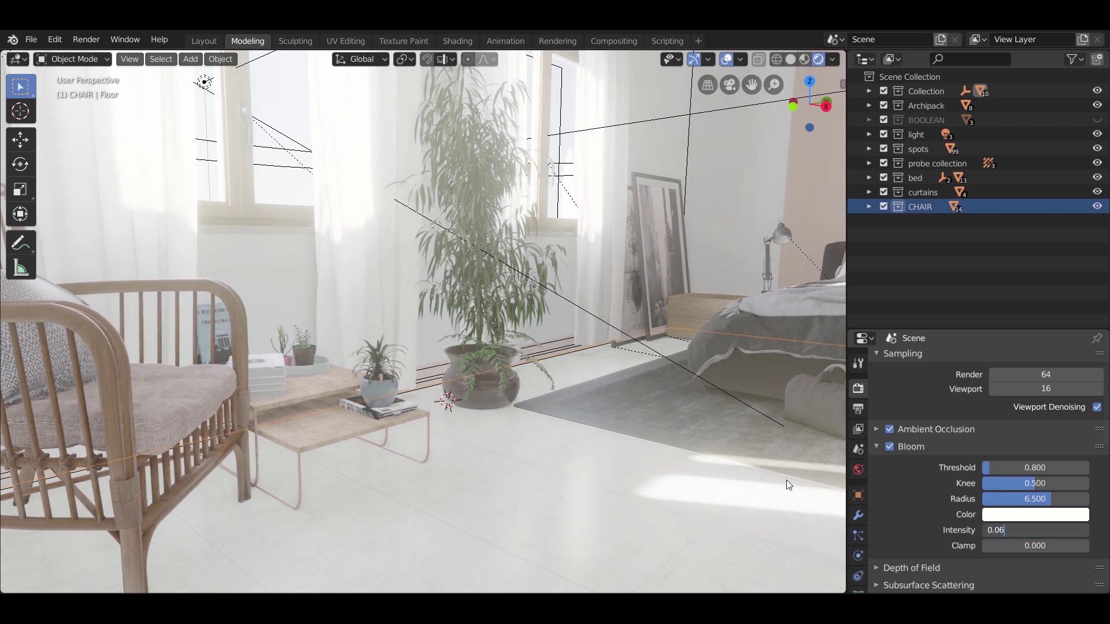
pyautogui.click(877, 446)
# Step: Set Ambient Occlusion distance to 0.8 m and expand the light collection
pyautogui.click(877, 428)
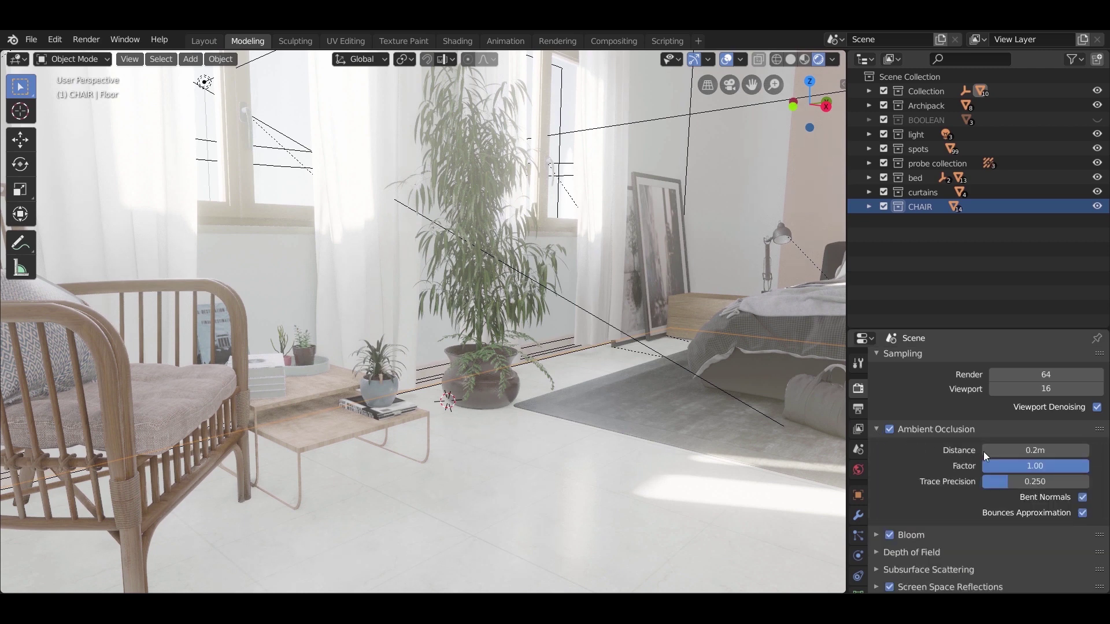
pyautogui.click(1034, 450)
pyautogui.write('0.8')
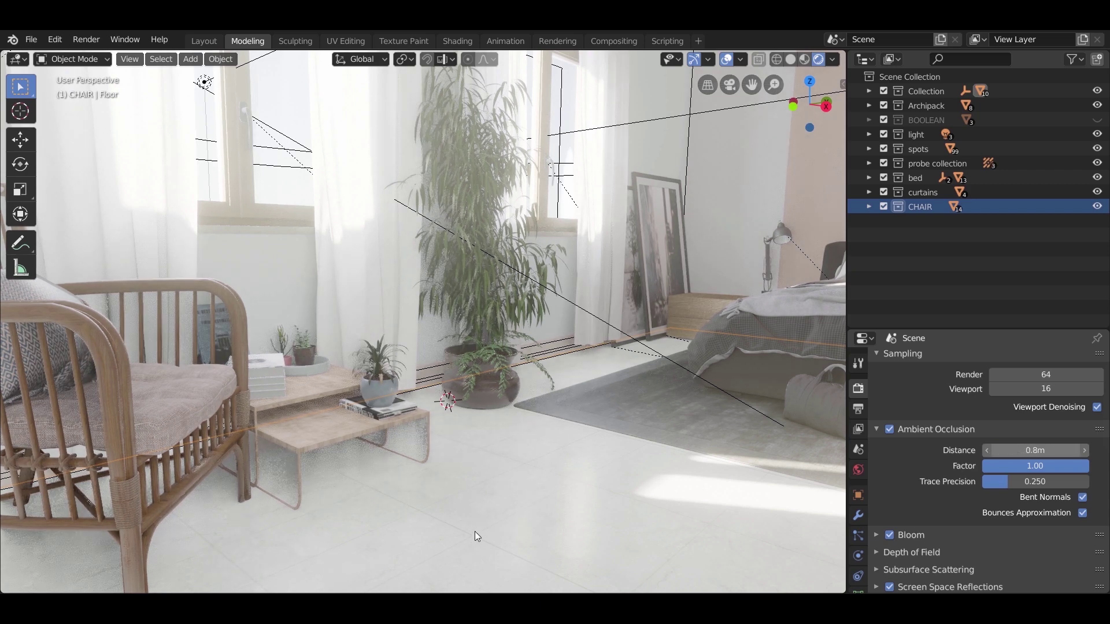
pyautogui.press('Return')
pyautogui.scroll(5, 467, 460)
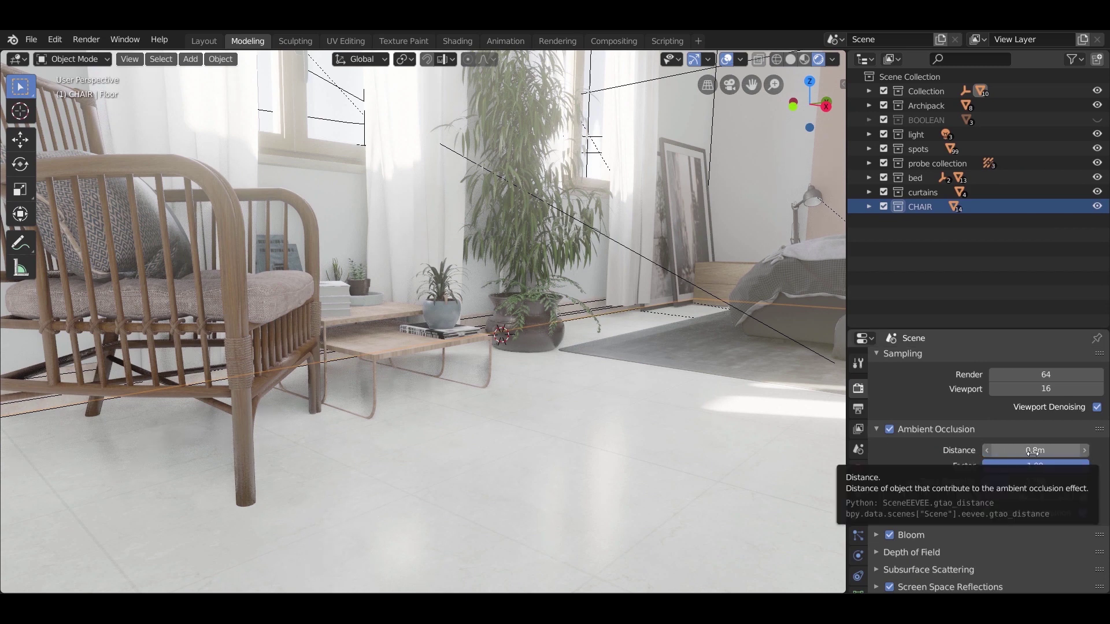
pyautogui.click(869, 134)
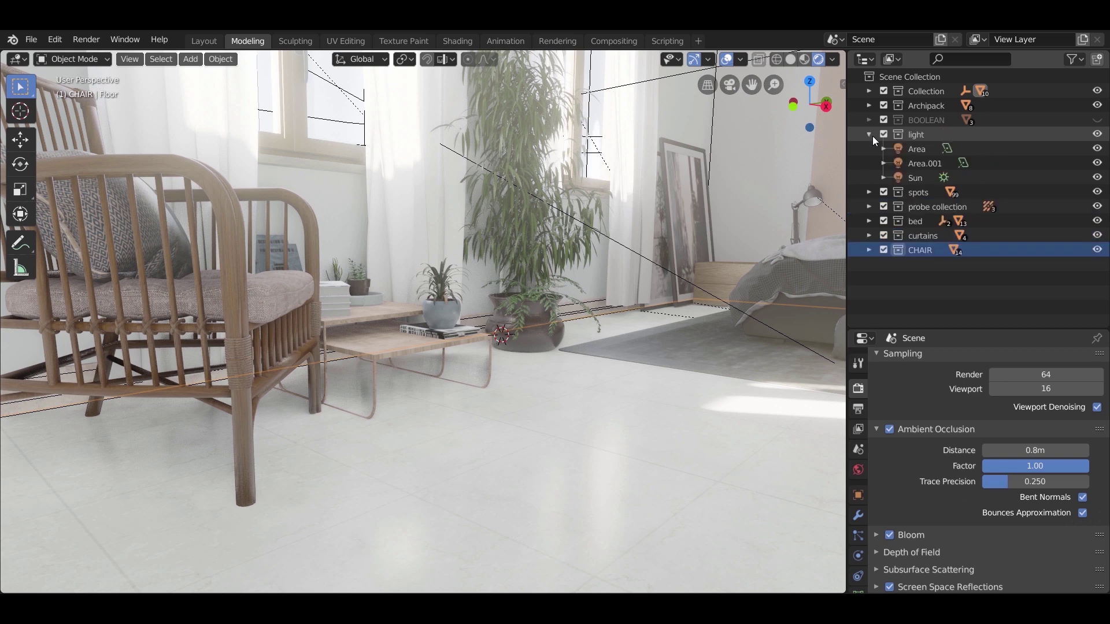
# Step: Select the Sun lamp and enable its Contact Shadows with a distance of 0.5m
pyautogui.click(925, 178)
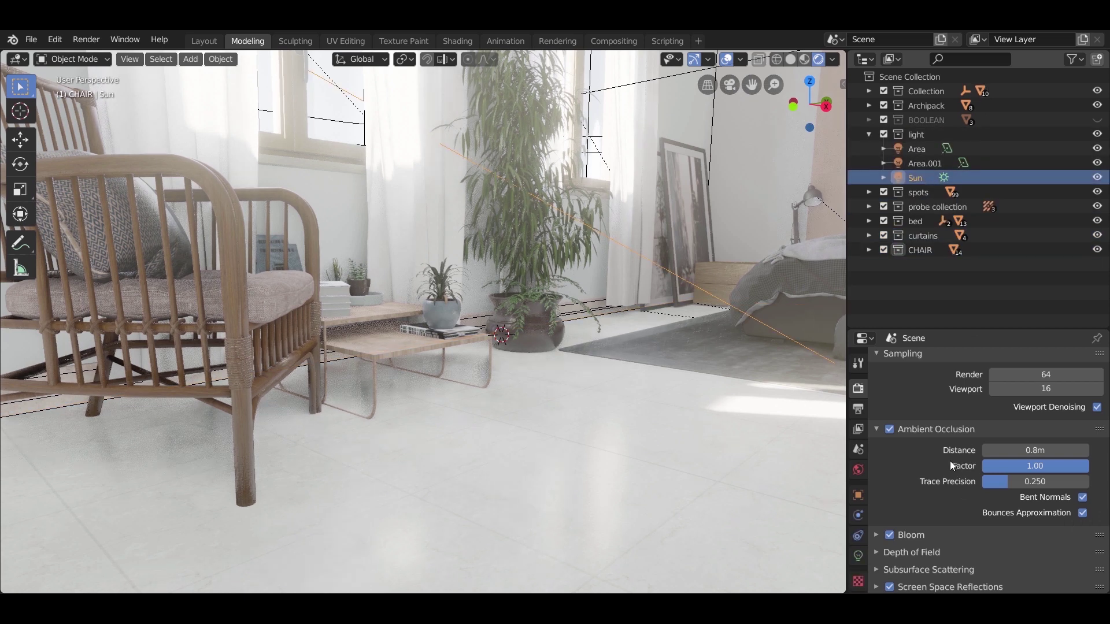
pyautogui.click(858, 557)
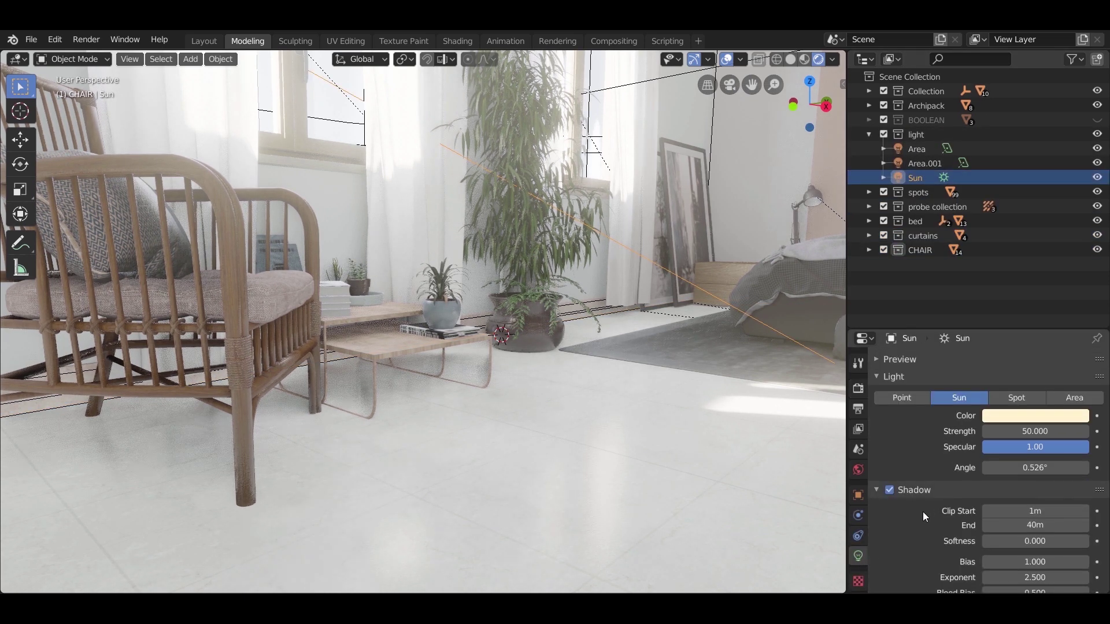
pyautogui.scroll(-2, 924, 512)
pyautogui.click(875, 443)
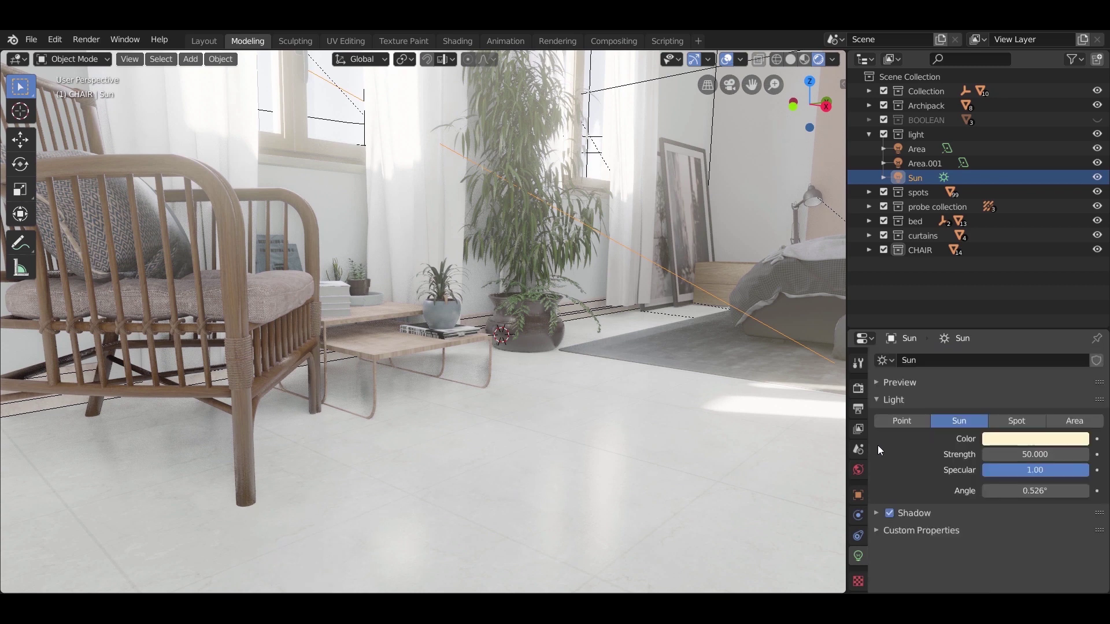
pyautogui.click(876, 514)
pyautogui.scroll(-4, 904, 503)
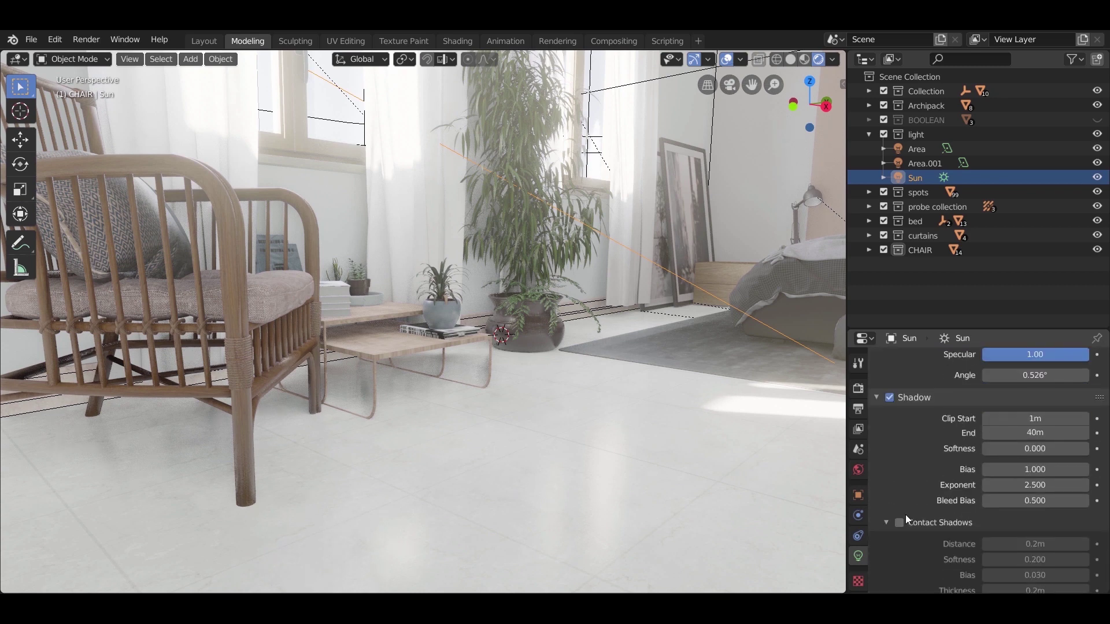
pyautogui.click(903, 526)
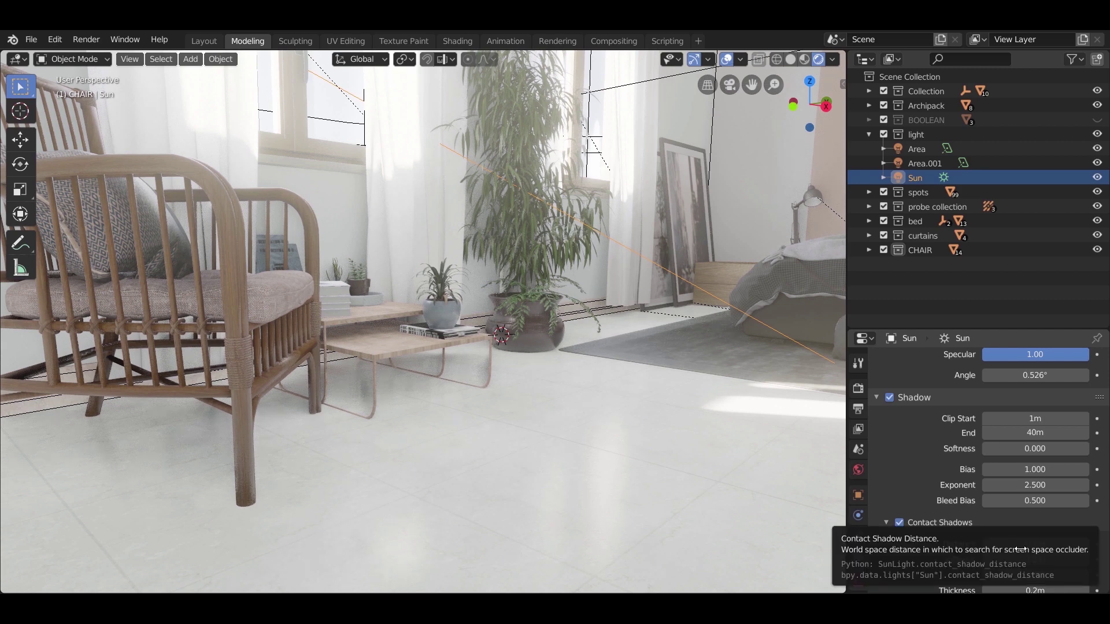
pyautogui.click(1029, 544)
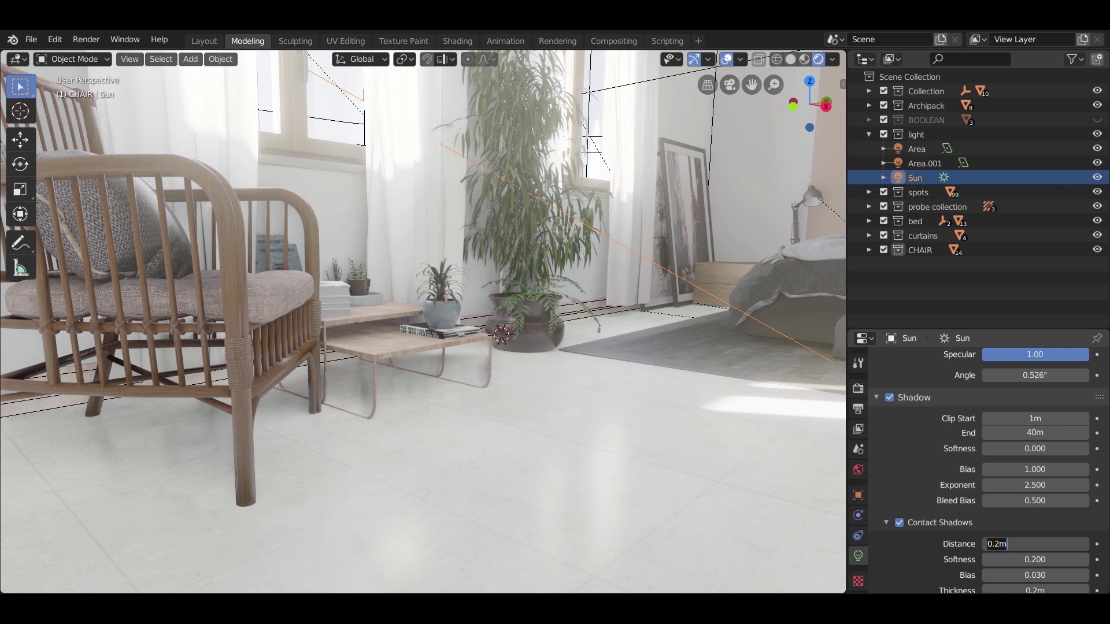
pyautogui.write('0.5')
pyautogui.press('Return')
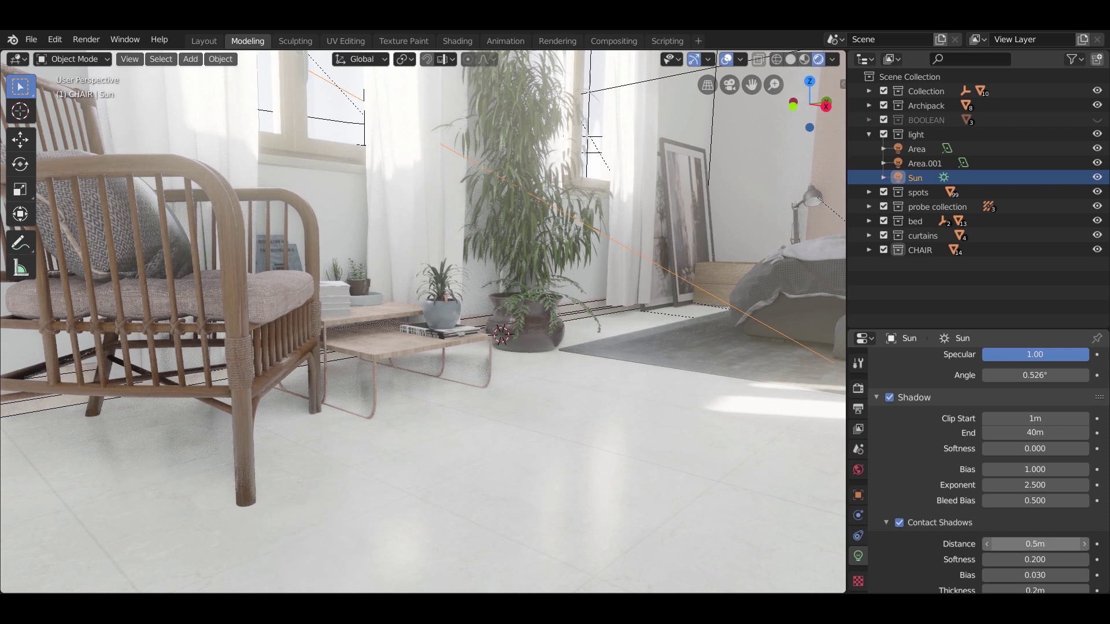
pyautogui.click(560, 317)
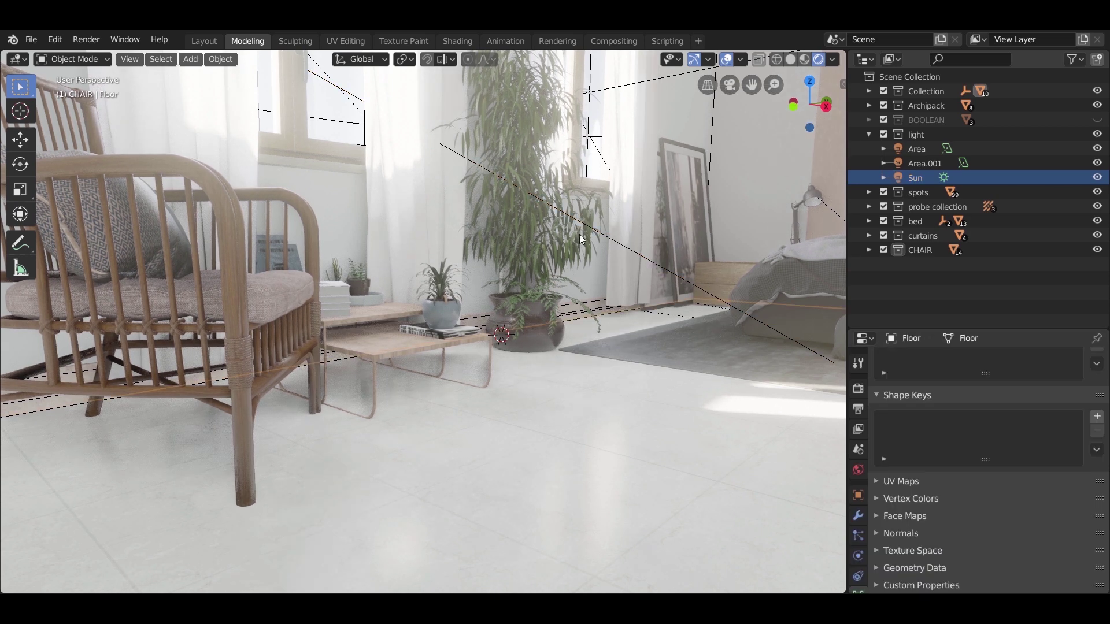
pyautogui.scroll(-6, 560, 317)
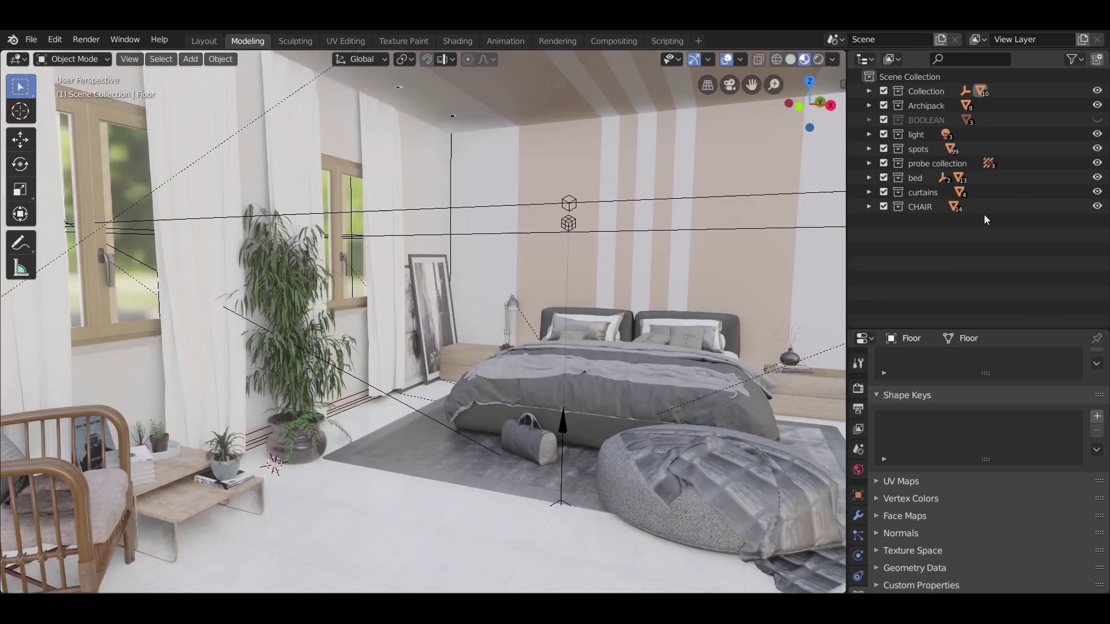
# Step: Add a new collection in the Outliner and name it 'stuff'
pyautogui.rightClick(913, 231)
pyautogui.click(913, 232)
pyautogui.doubleClick(932, 221)
pyautogui.write('stuff')
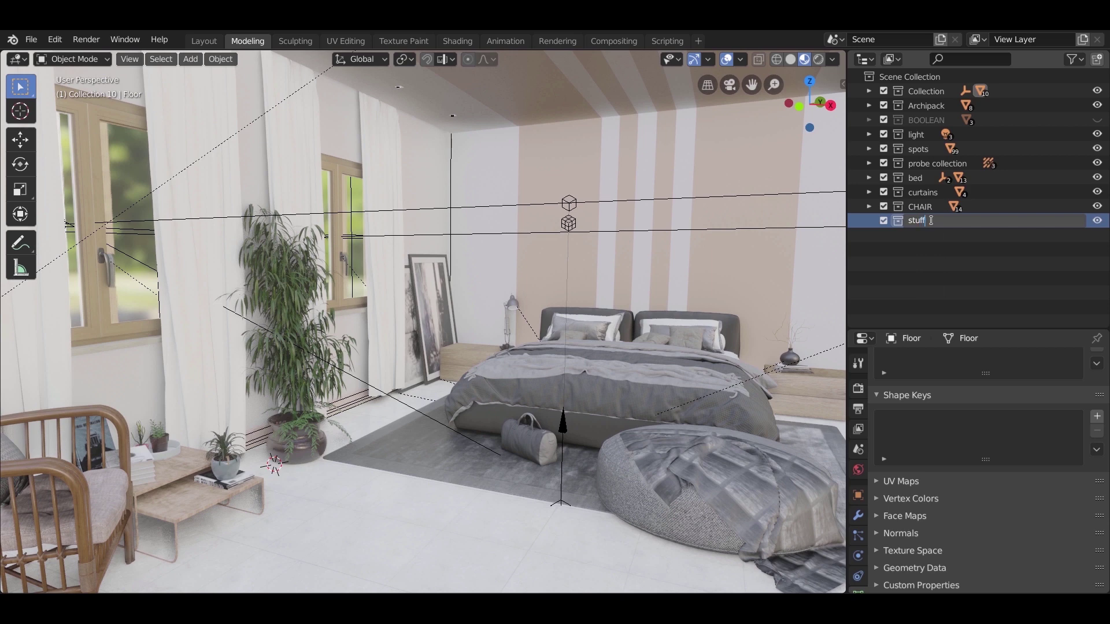
pyautogui.press('Return')
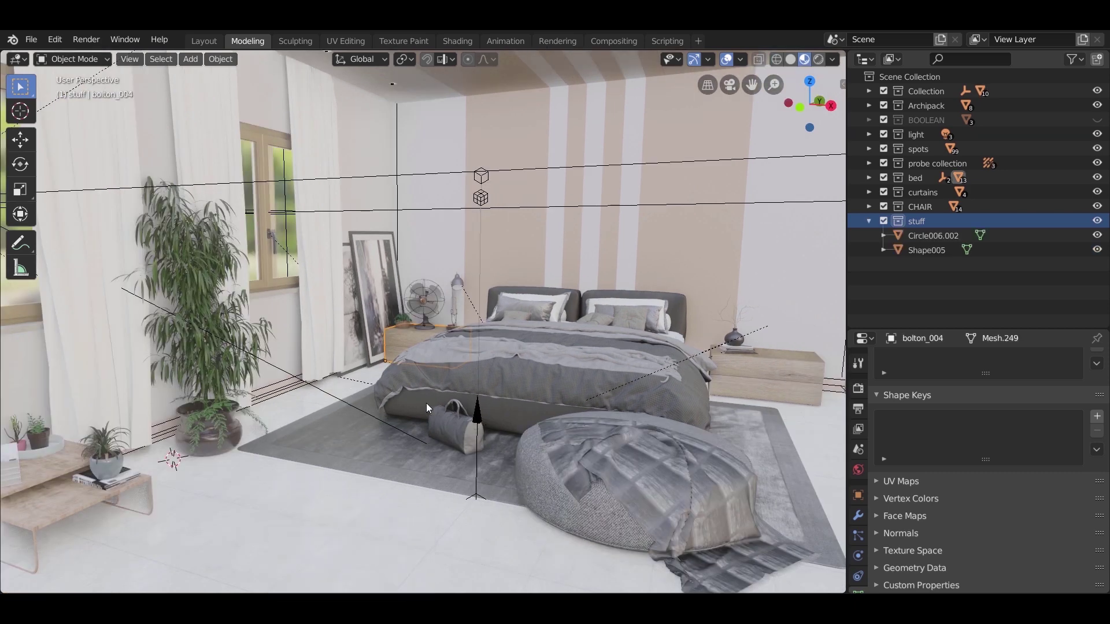
pyautogui.click(345, 445)
# Step: Paste the light switch into the stuff collection and view it from above in wireframe
pyautogui.hotkey('ctrl', 'v')
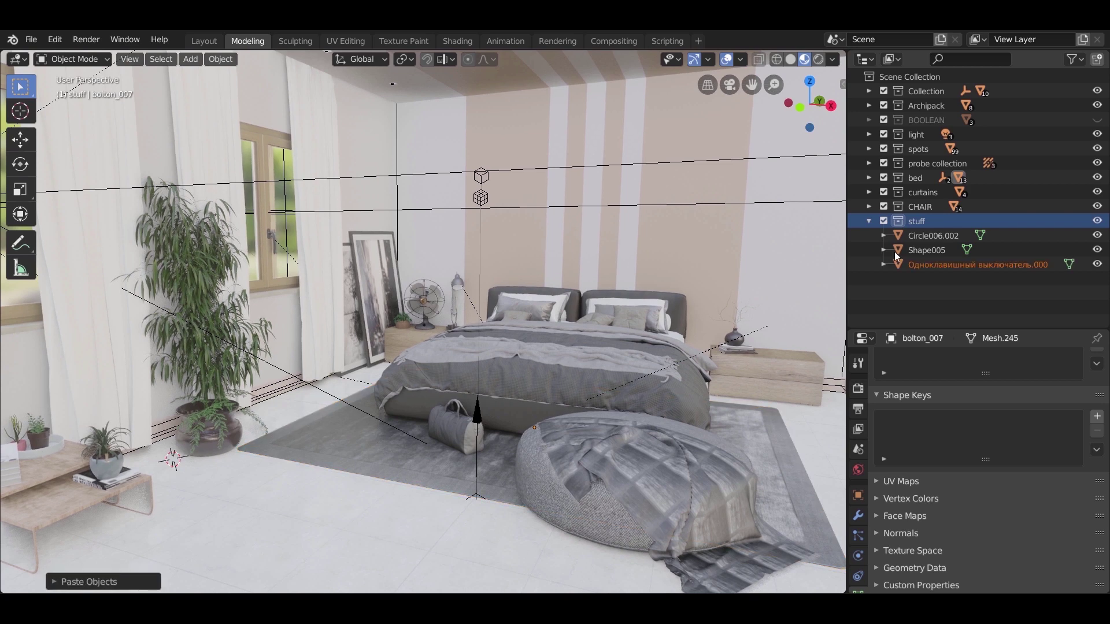
pyautogui.click(939, 265)
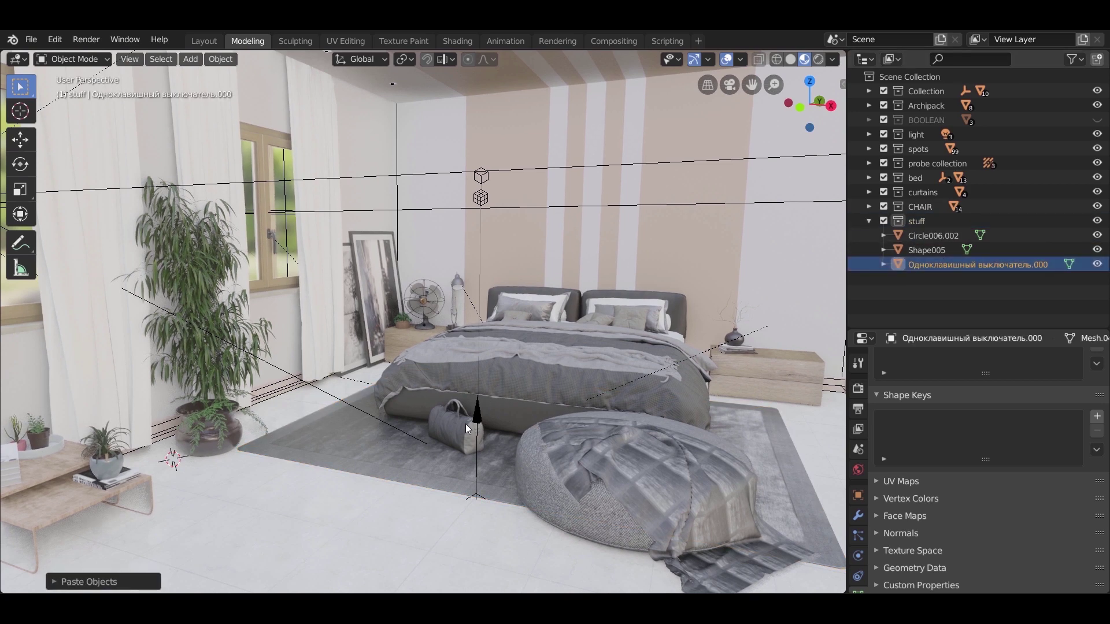
pyautogui.press('KP_Decimal')
pyautogui.press('KP_7')
pyautogui.press('z')
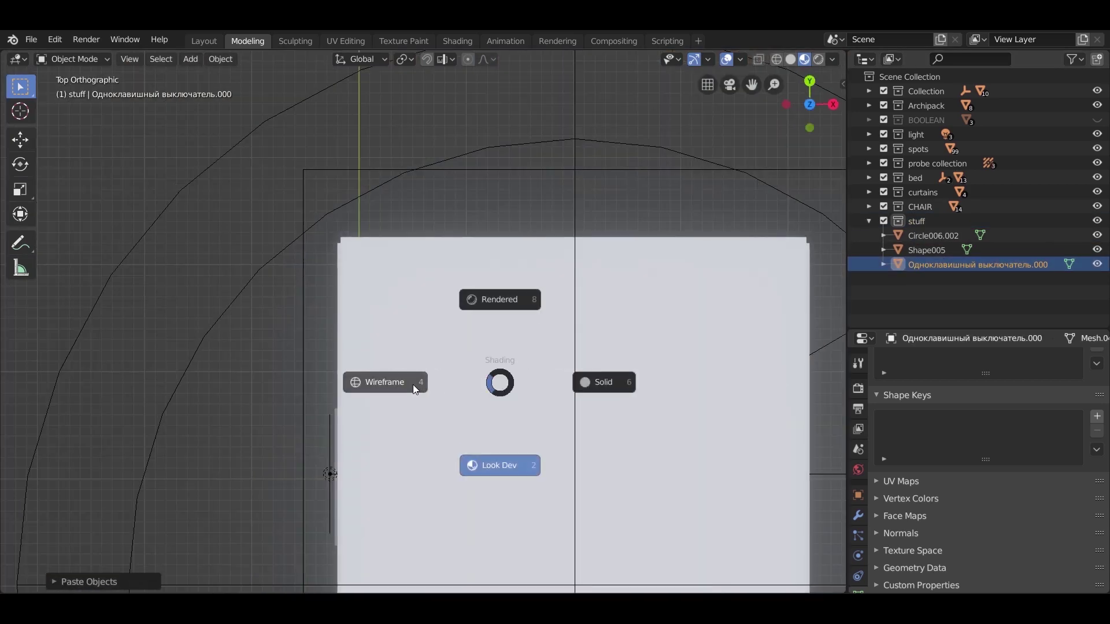
pyautogui.click(412, 384)
pyautogui.scroll(-4, 463, 388)
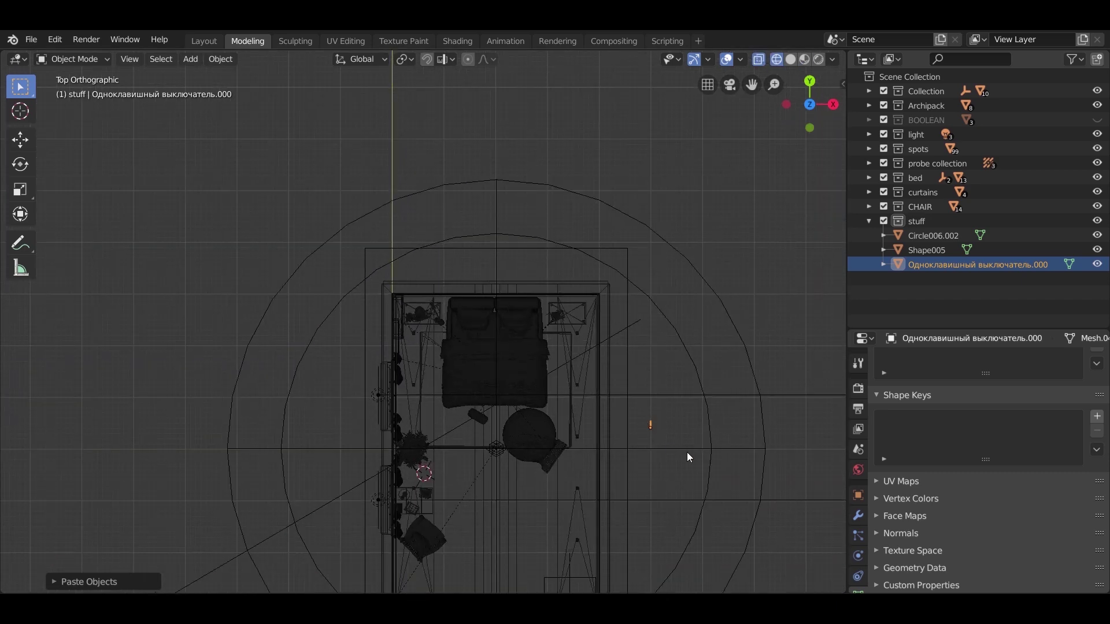
# Step: Move the switch to the nightstand corner of the room and rotate it about Z
pyautogui.press('g')
pyautogui.press('x')
pyautogui.click(435, 325)
pyautogui.scroll(12, 435, 325)
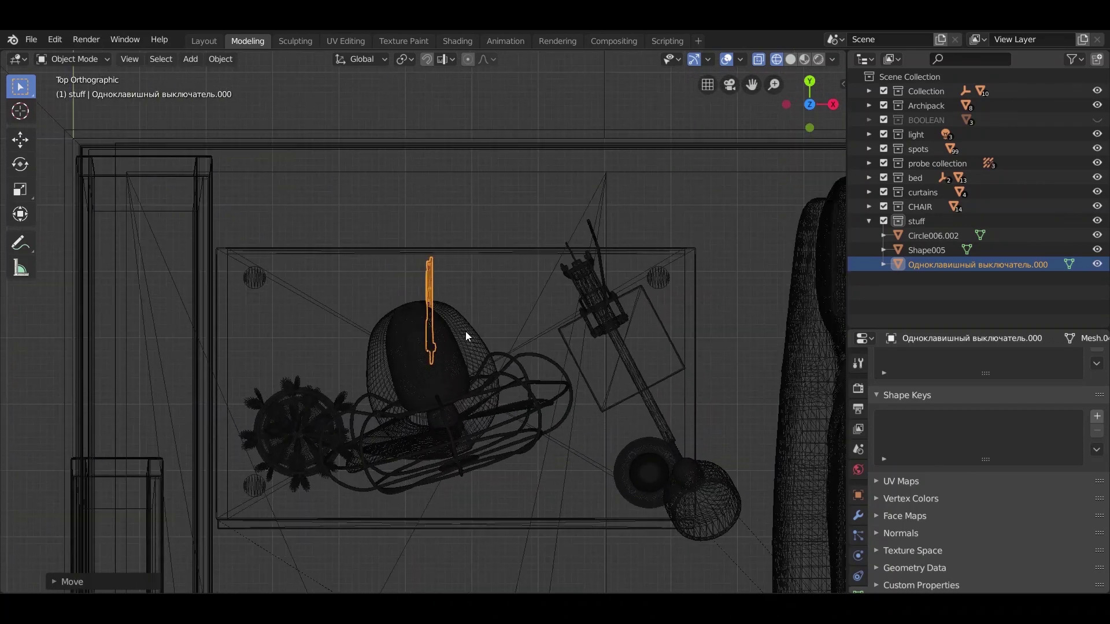
pyautogui.press('r')
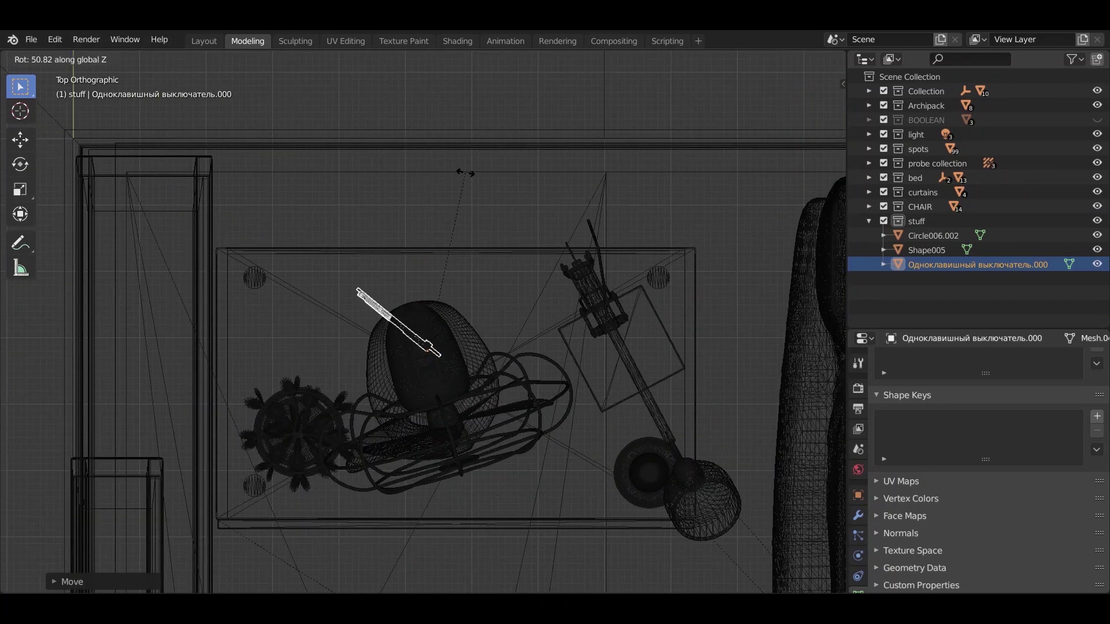
pyautogui.click(466, 173)
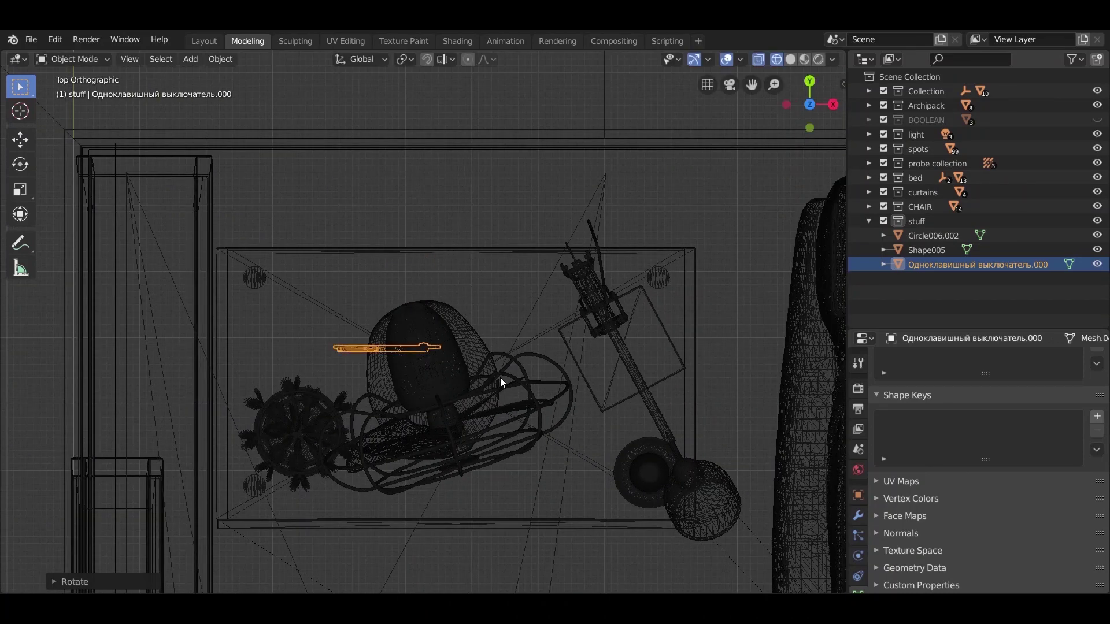
# Step: Slide the switch horizontally toward the wall and return to Material Preview shading
pyautogui.press('g')
pyautogui.hotkey('shift', 'z')
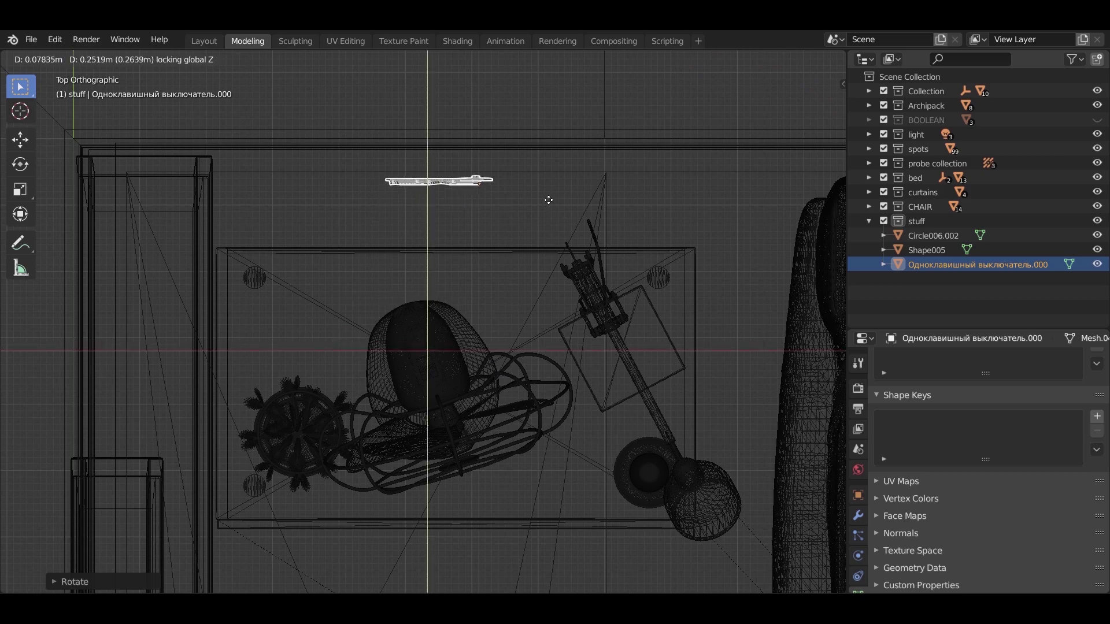
pyautogui.click(545, 191)
pyautogui.moveTo(545, 191); pyautogui.dragTo(508, 198, button='middle')
pyautogui.press('z')
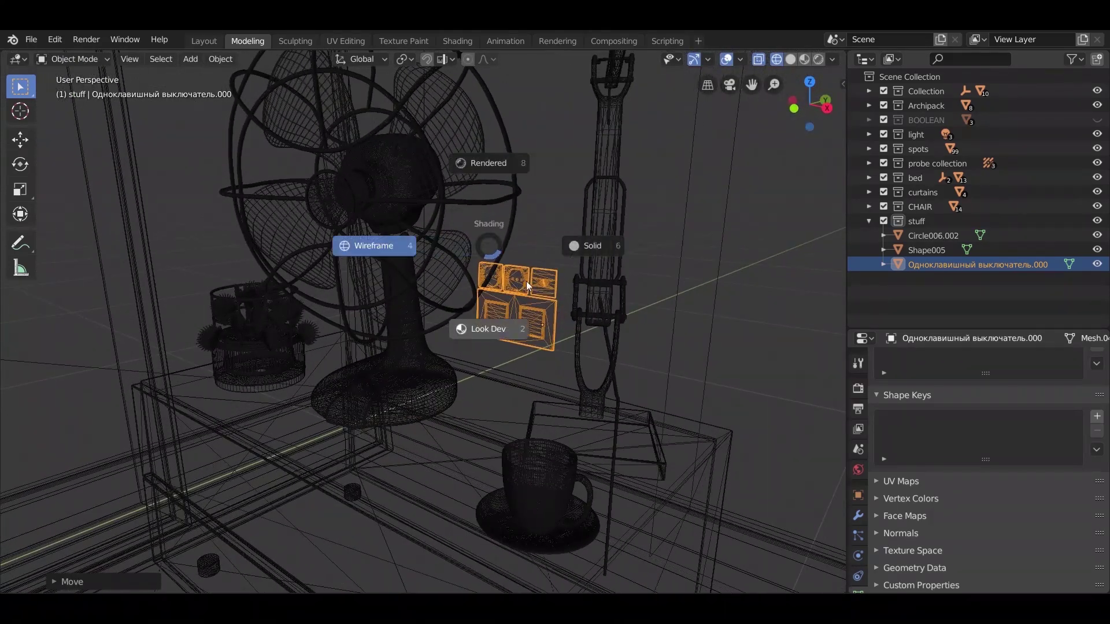
pyautogui.click(538, 324)
# Step: Press the switch against the wall along Y and raise it above the nightstand
pyautogui.moveTo(549, 386); pyautogui.dragTo(484, 436, button='middle')
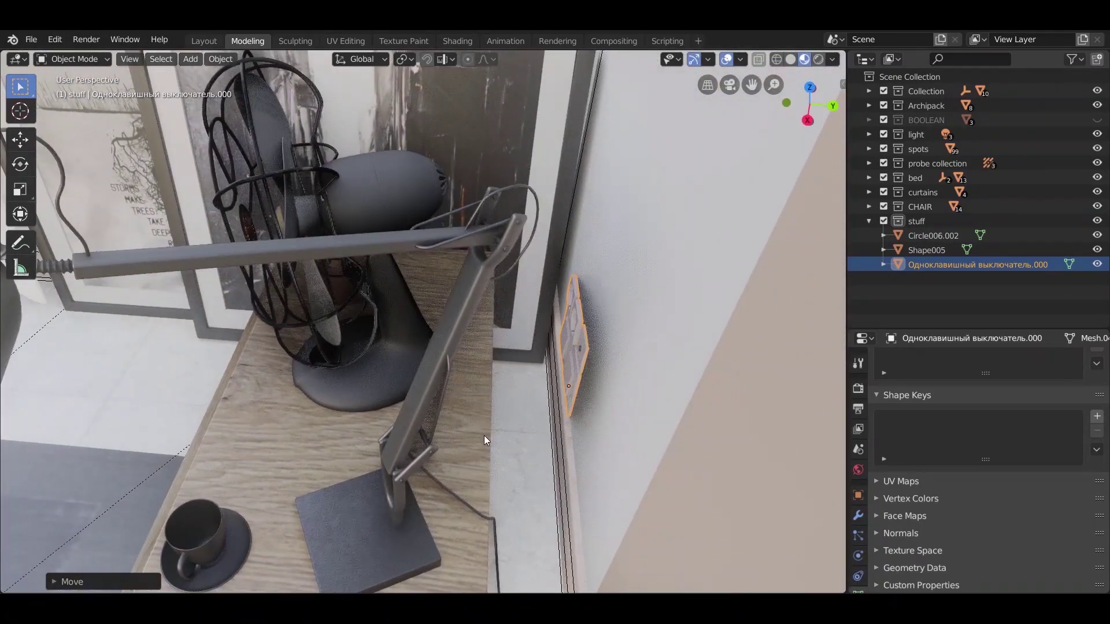
pyautogui.press('g')
pyautogui.press('x')
pyautogui.press('y')
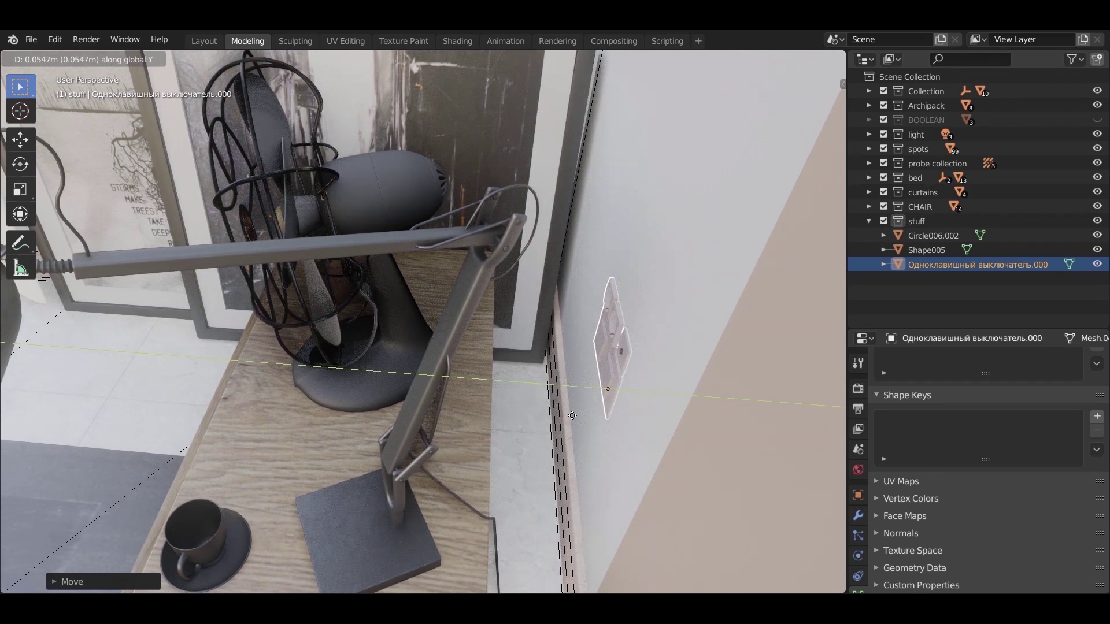
pyautogui.click(571, 415)
pyautogui.moveTo(571, 415); pyautogui.dragTo(667, 394, button='middle')
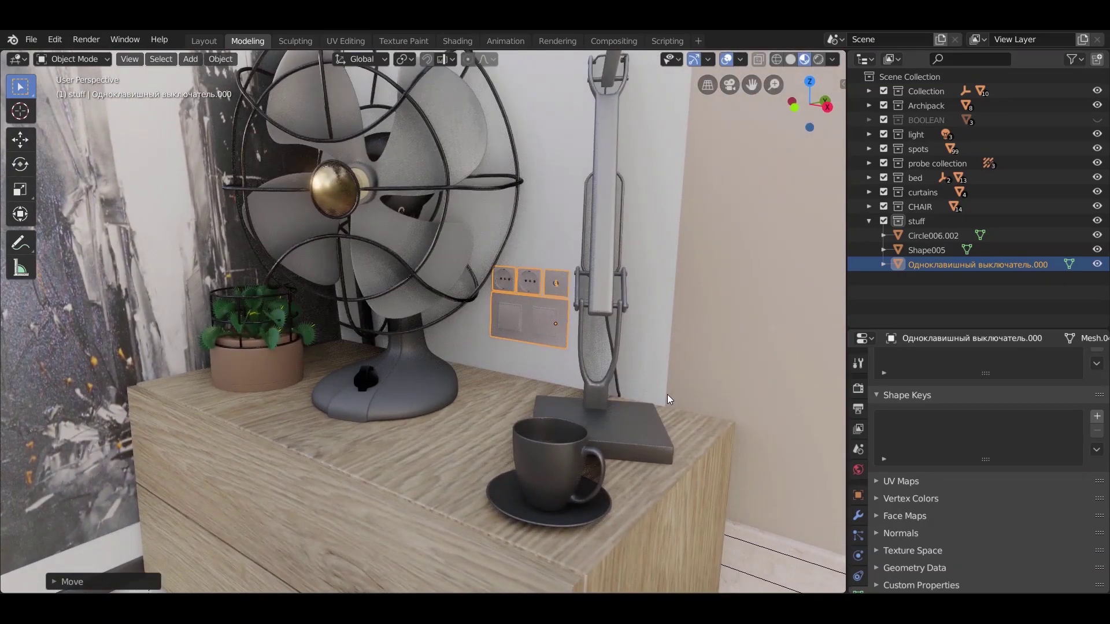
pyautogui.press('g')
pyautogui.press('z')
pyautogui.click(672, 375)
pyautogui.scroll(-12, 672, 374)
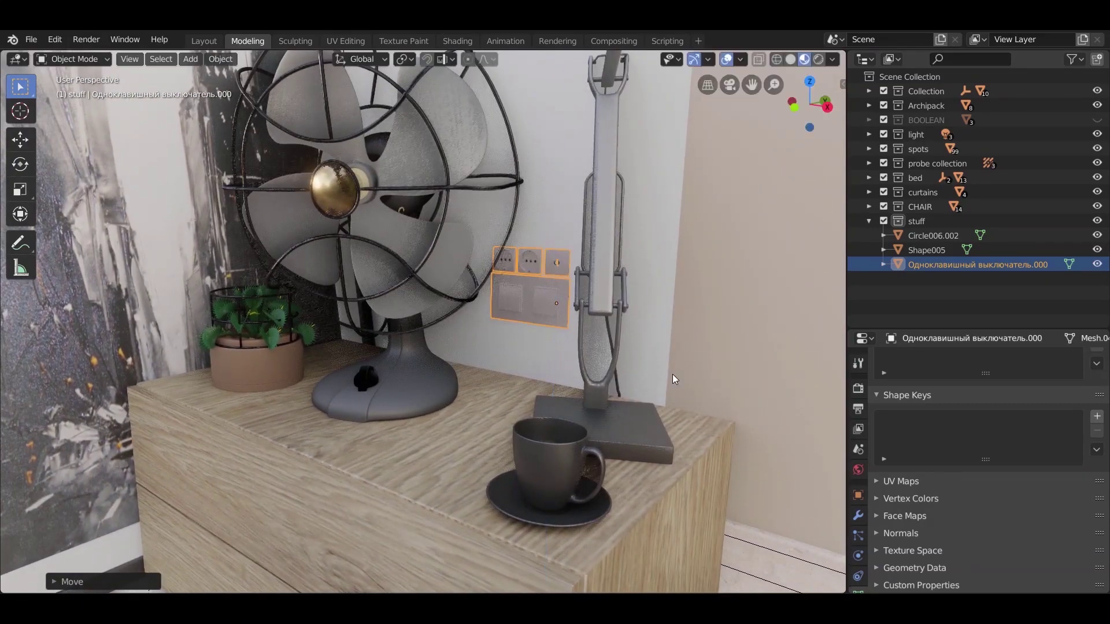
pyautogui.scroll(-15, 604, 397)
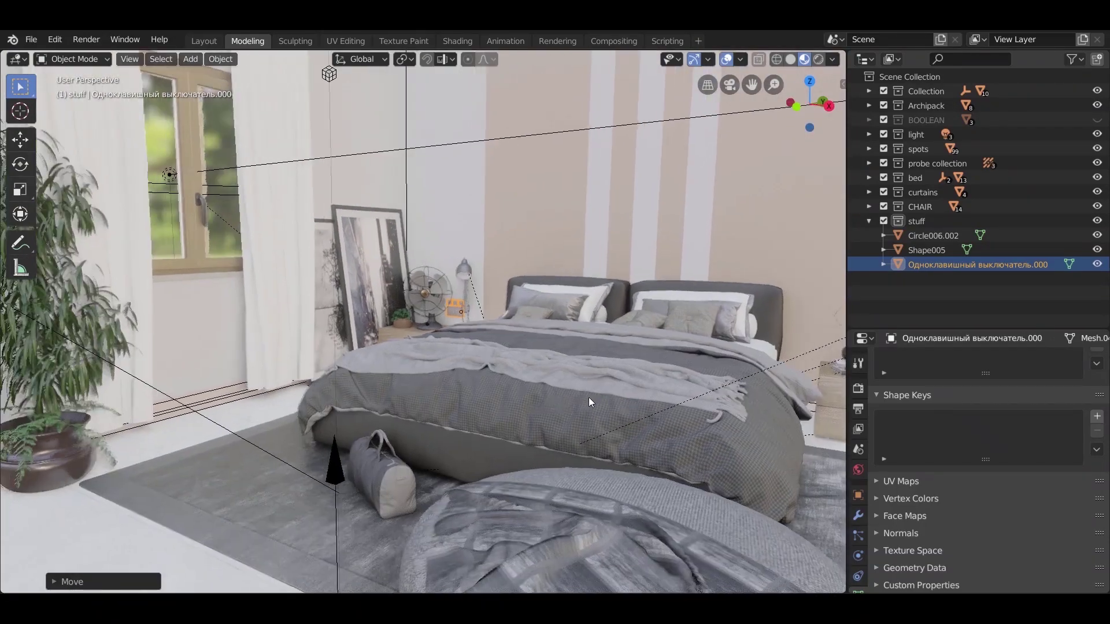
# Step: Nudge the light switch vertically and along X into its final wall position
pyautogui.moveTo(588, 398); pyautogui.dragTo(647, 397, button='middle')
pyautogui.press('g')
pyautogui.press('z')
pyautogui.click(639, 388)
pyautogui.press('g')
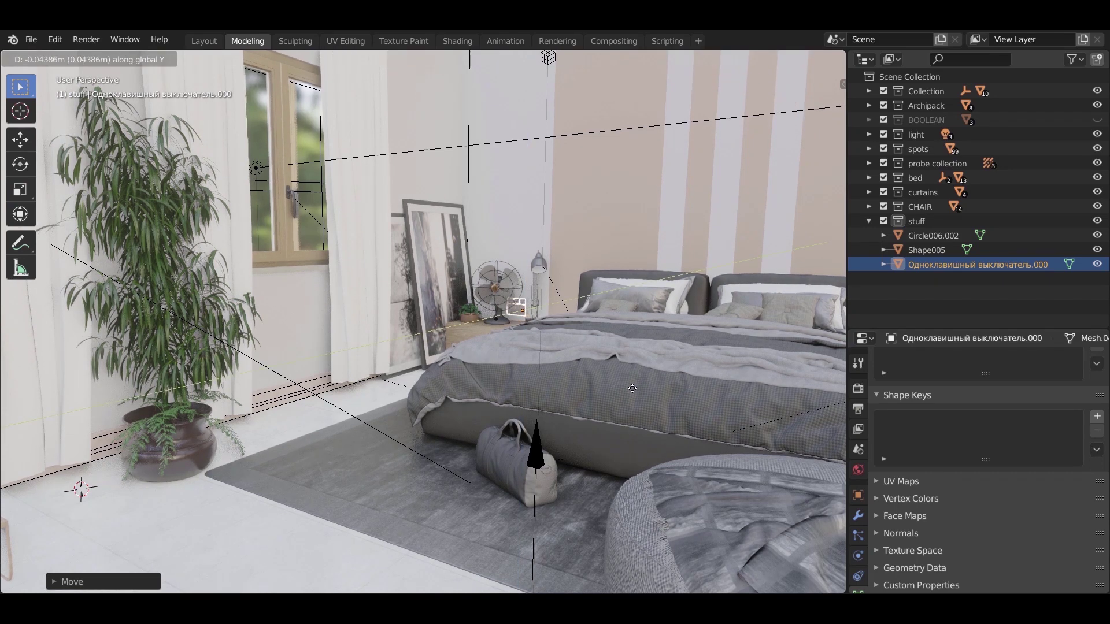
pyautogui.press('z')
pyautogui.press('x')
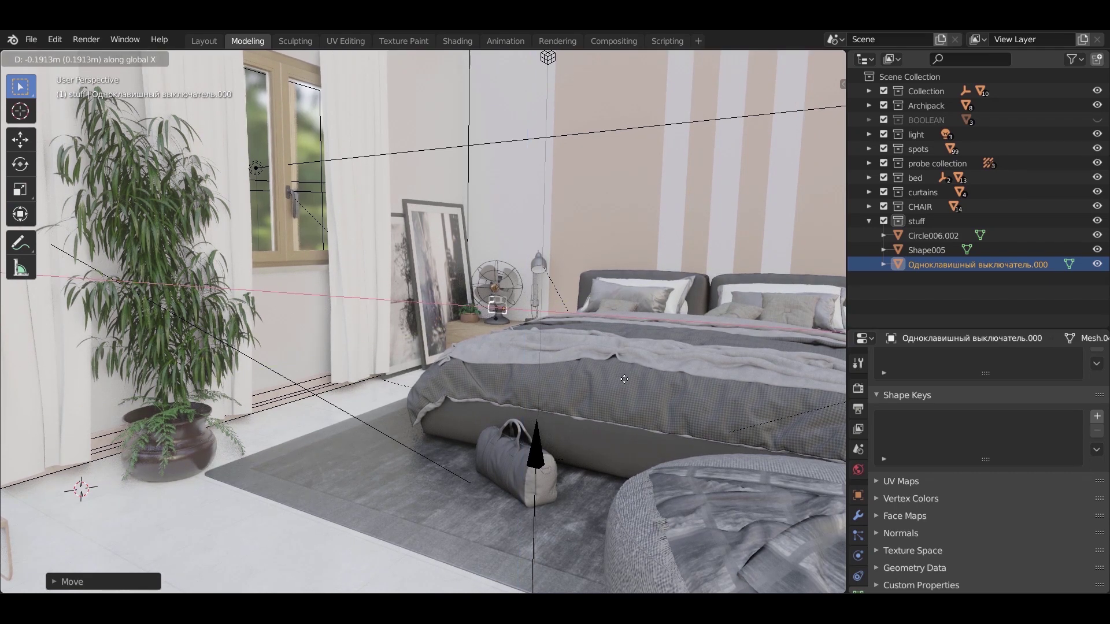
pyautogui.click(617, 371)
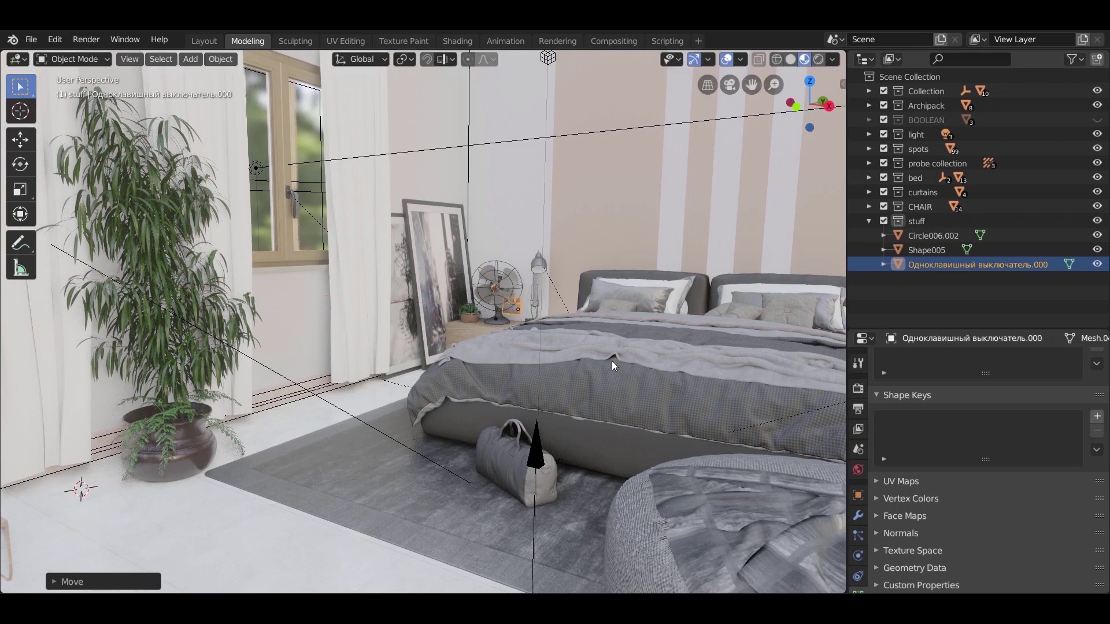
# Step: Deselect all, collapse 'stuff', activate the light collection and paste the wicker pendant lamp
pyautogui.click(161, 59)
pyautogui.click(173, 92)
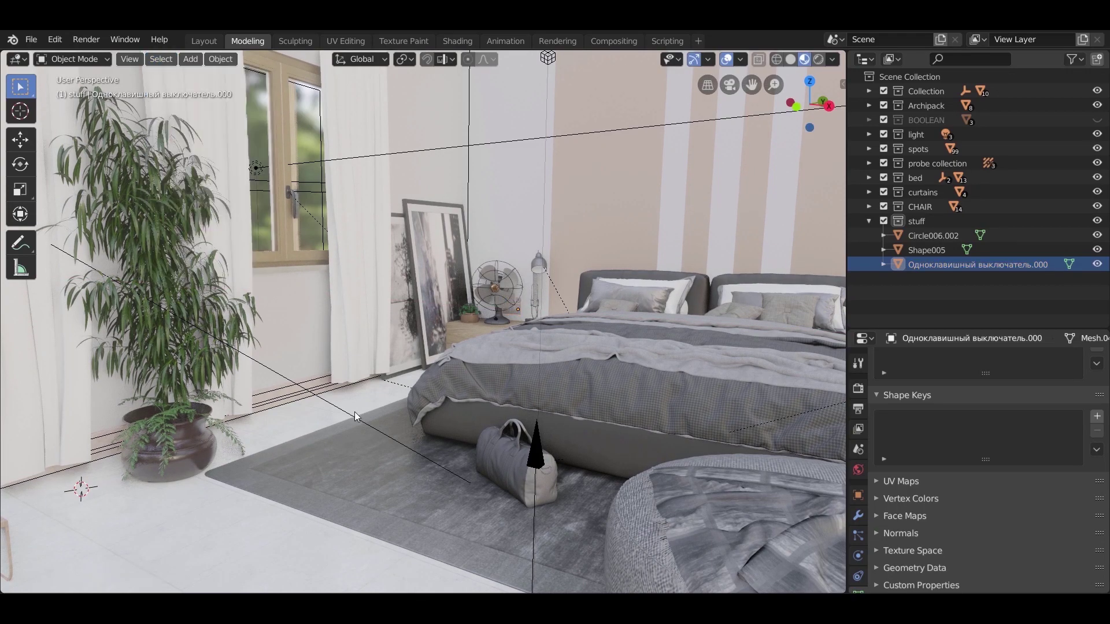
pyautogui.scroll(-3, 355, 402)
pyautogui.moveTo(446, 514)
pyautogui.mouseDown(button='middle')
pyautogui.moveTo(446, 503)
pyautogui.moveTo(457, 513)
pyautogui.mouseUp(button='middle')
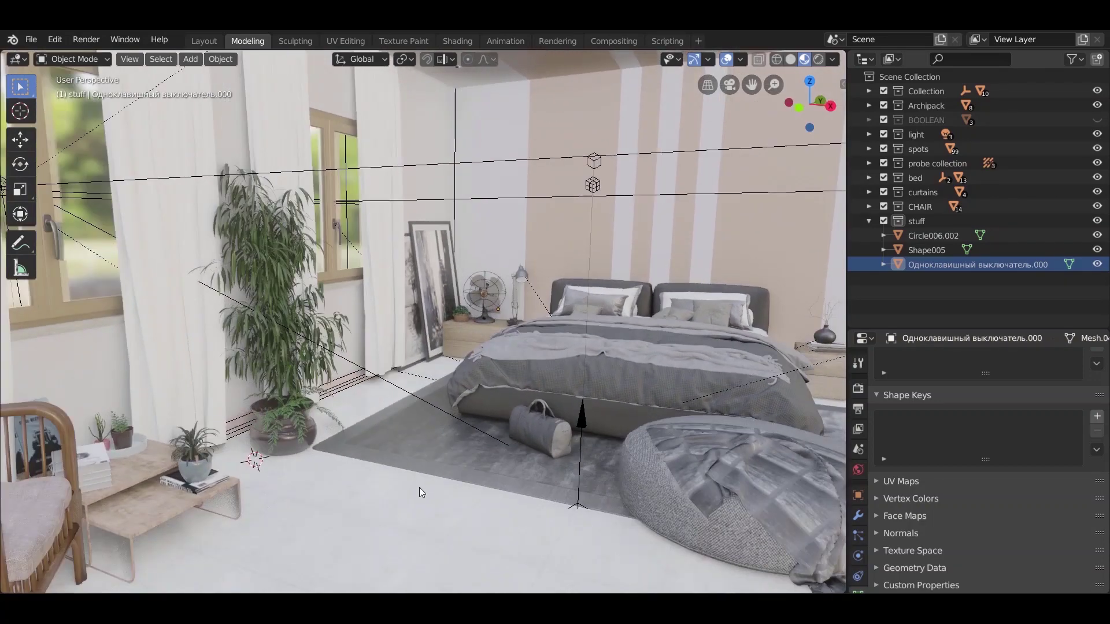
pyautogui.moveTo(426, 485); pyautogui.dragTo(477, 556, button='middle')
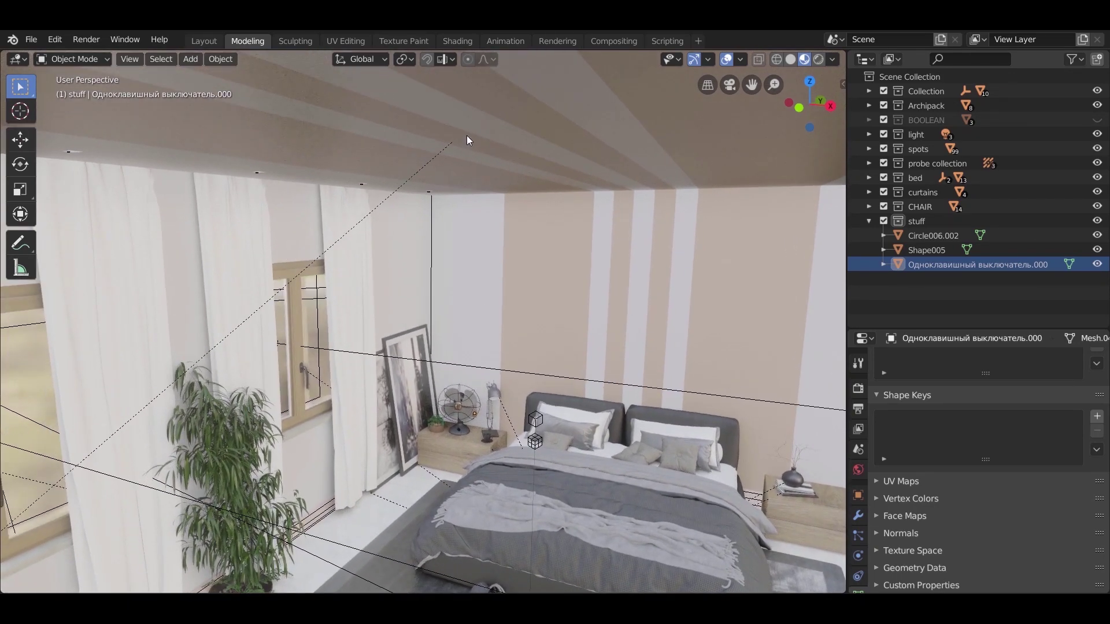
pyautogui.click(866, 220)
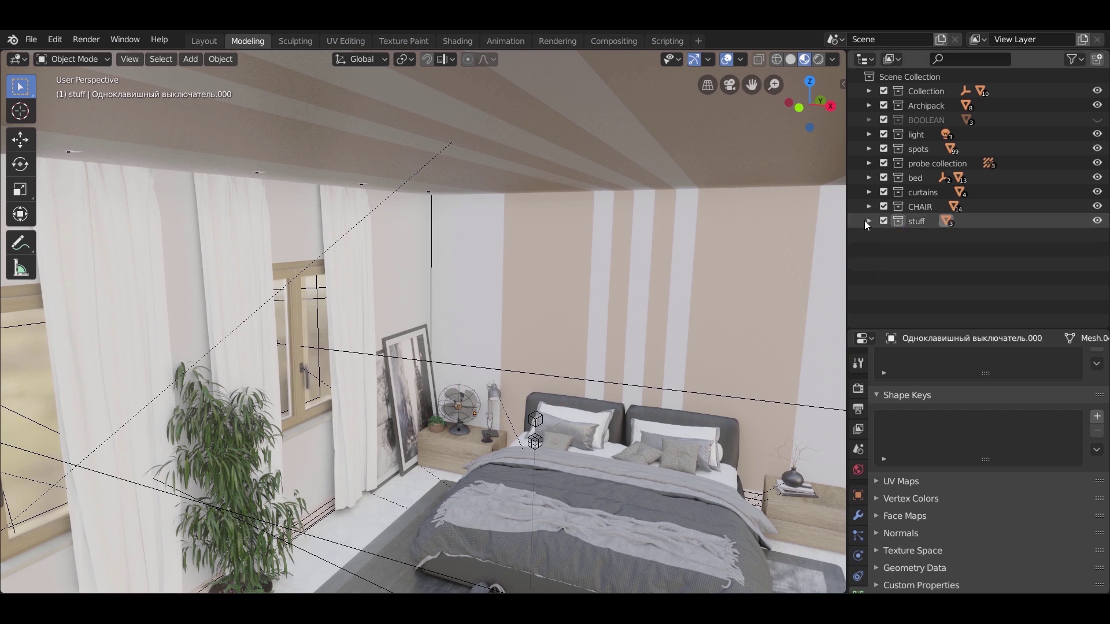
pyautogui.click(894, 134)
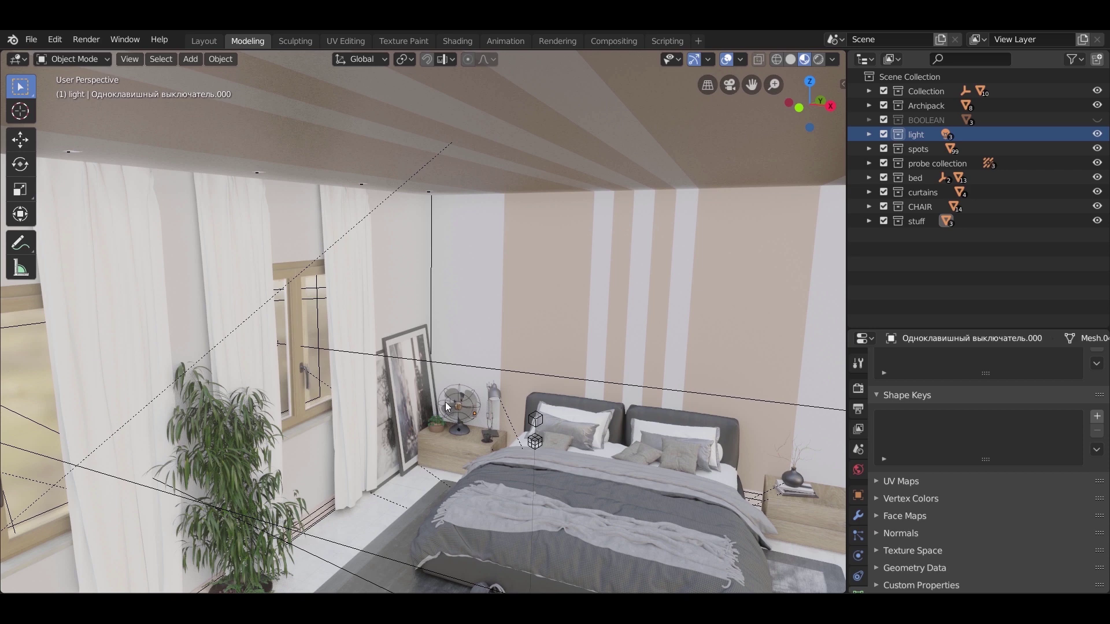
pyautogui.hotkey('ctrl', 'v')
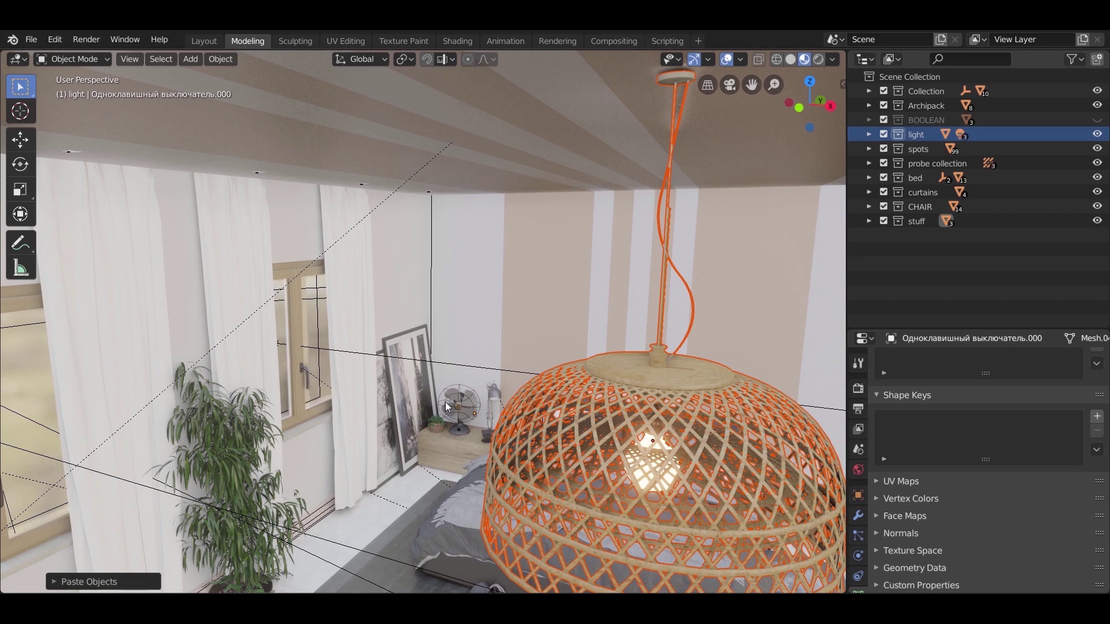
# Step: In top wireframe view, move the pendant lamp horizontally to hang beside the round pouf
pyautogui.press('KP_7')
pyautogui.press('z')
pyautogui.click(376, 315)
pyautogui.scroll(-3, 376, 315)
pyautogui.keyDown('shift'); pyautogui.moveTo(540, 372); pyautogui.dragTo(435, 228, button='middle'); pyautogui.keyUp('shift')
pyautogui.scroll(5, 473, 320)
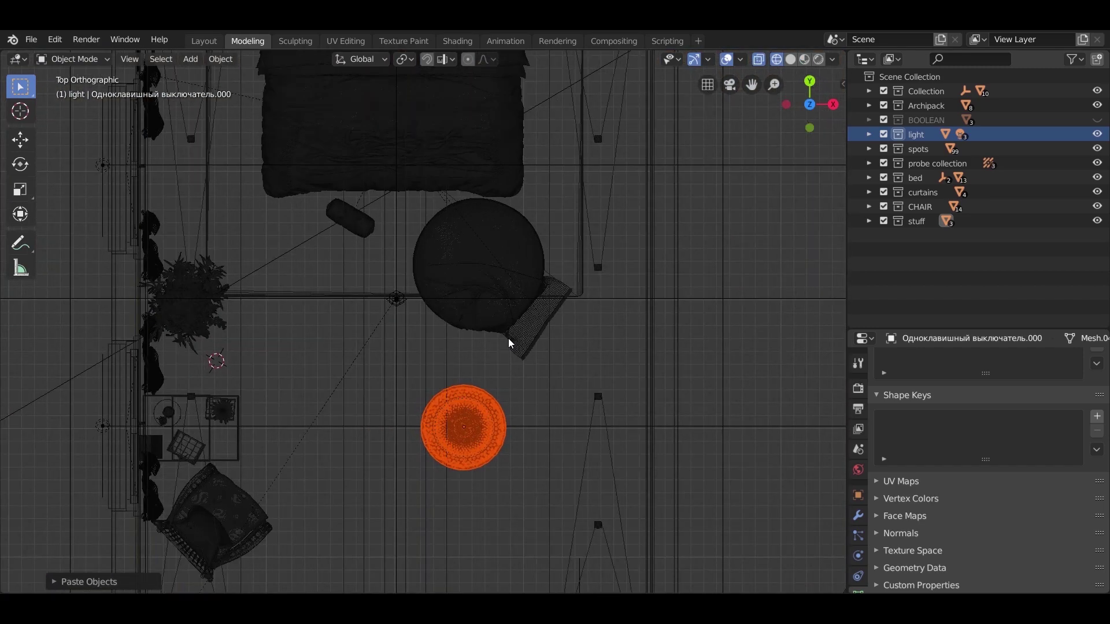
pyautogui.press('g')
pyautogui.hotkey('shift', 'z')
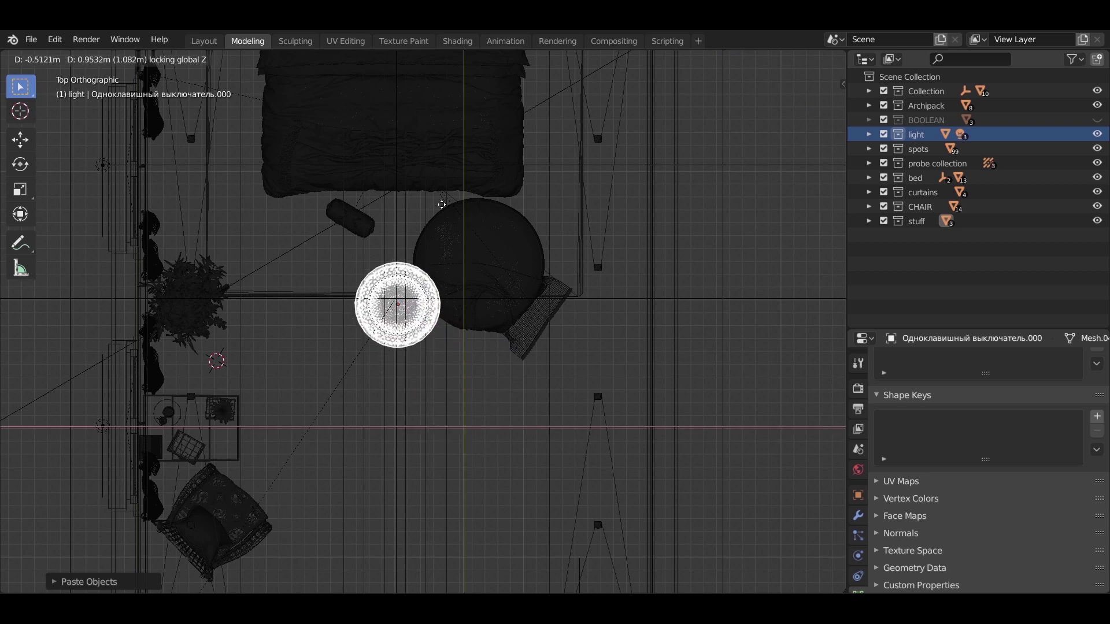
pyautogui.click(440, 203)
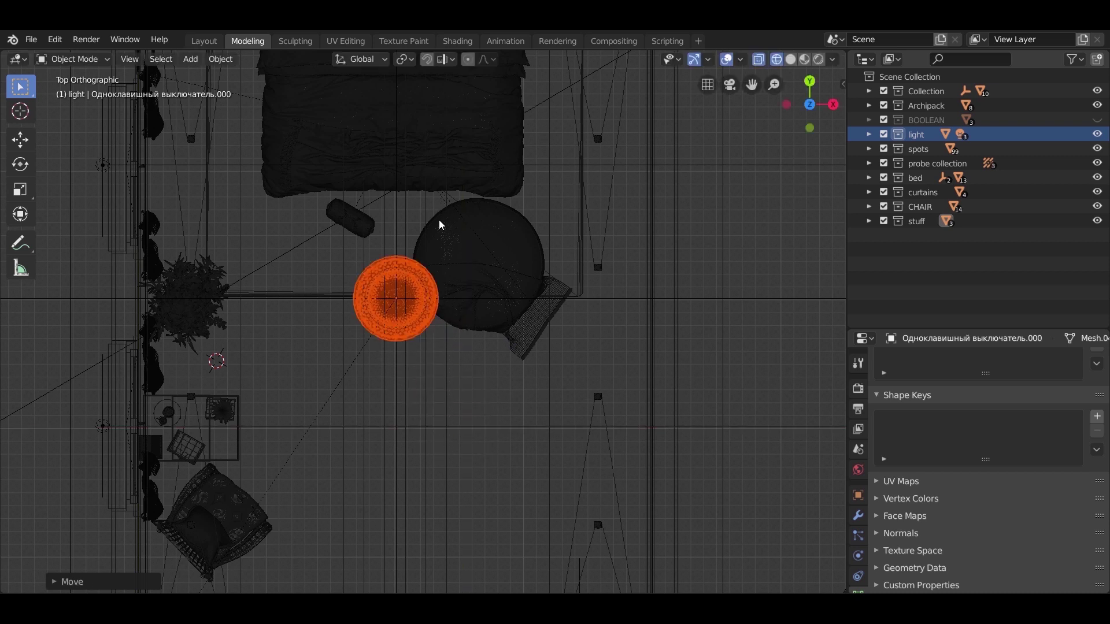
pyautogui.scroll(-4, 440, 212)
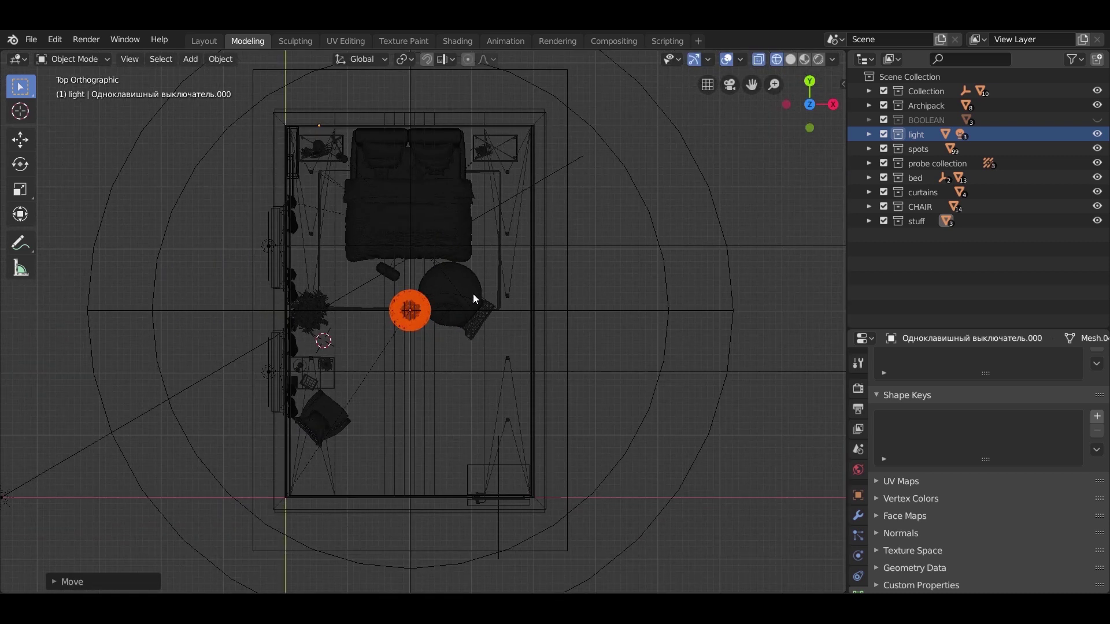
# Step: In front view, move the pendant lamp vertically to hang just below the ceiling
pyautogui.press('KP_1')
pyautogui.scroll(6, 447, 240)
pyautogui.scroll(4, 425, 279)
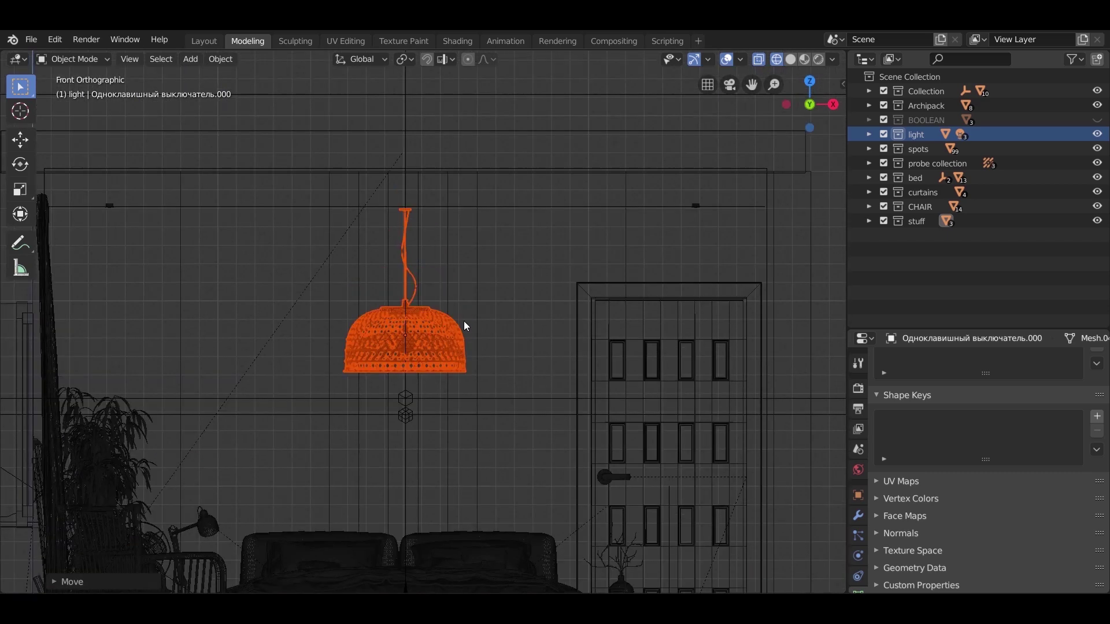
pyautogui.press('g')
pyautogui.press('z')
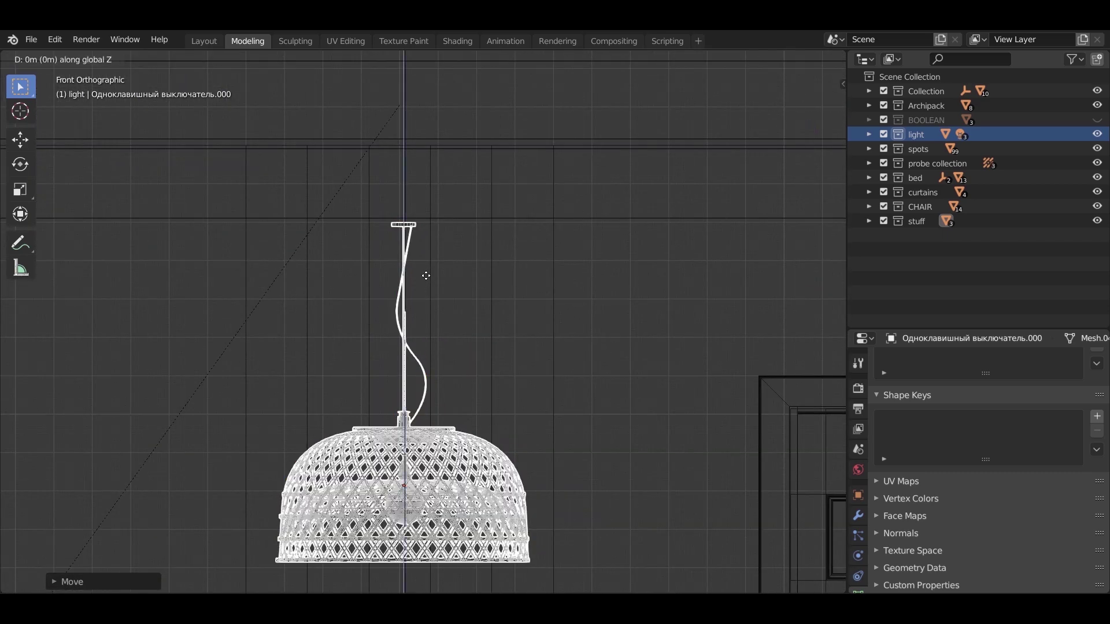
pyautogui.click(442, 273)
pyautogui.scroll(-3, 442, 278)
# Step: Check the lamp cord from the front, then deselect everything and tilt the view toward the ceiling
pyautogui.moveTo(493, 376); pyautogui.dragTo(486, 340, button='middle')
pyautogui.press('KP_1')
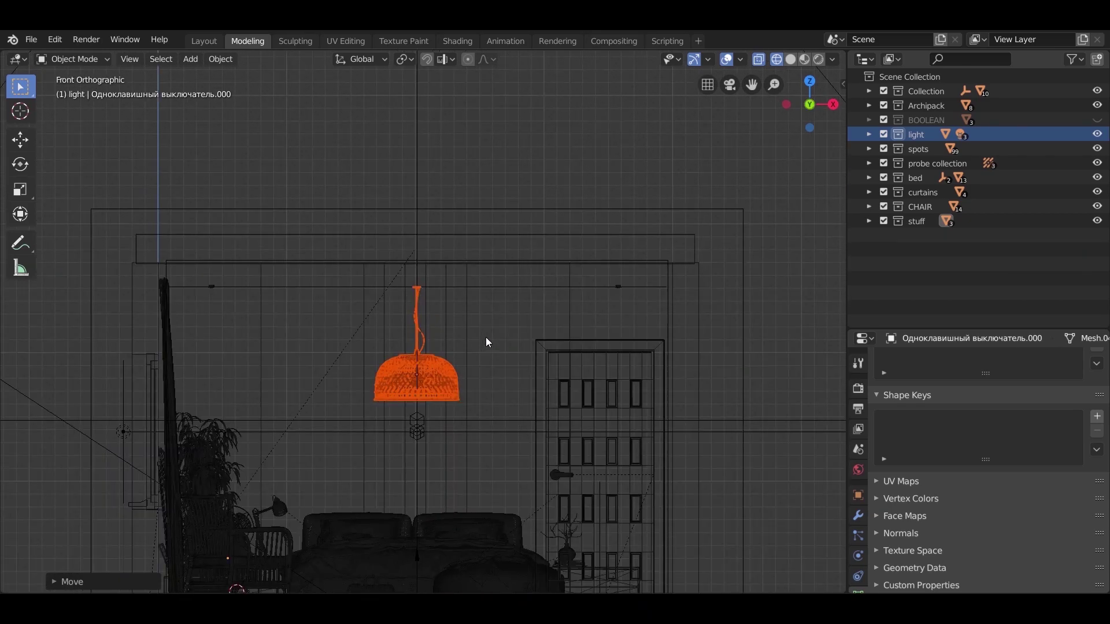
pyautogui.scroll(-3, 485, 327)
pyautogui.scroll(5, 458, 445)
pyautogui.scroll(4, 462, 444)
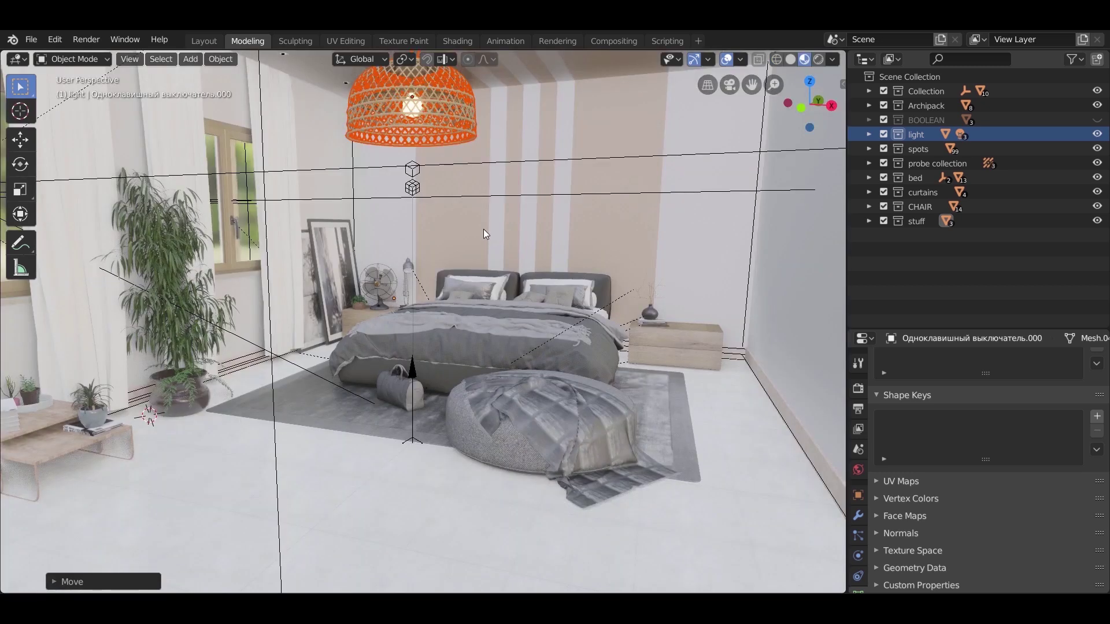
pyautogui.moveTo(483, 229); pyautogui.dragTo(480, 303, button='middle')
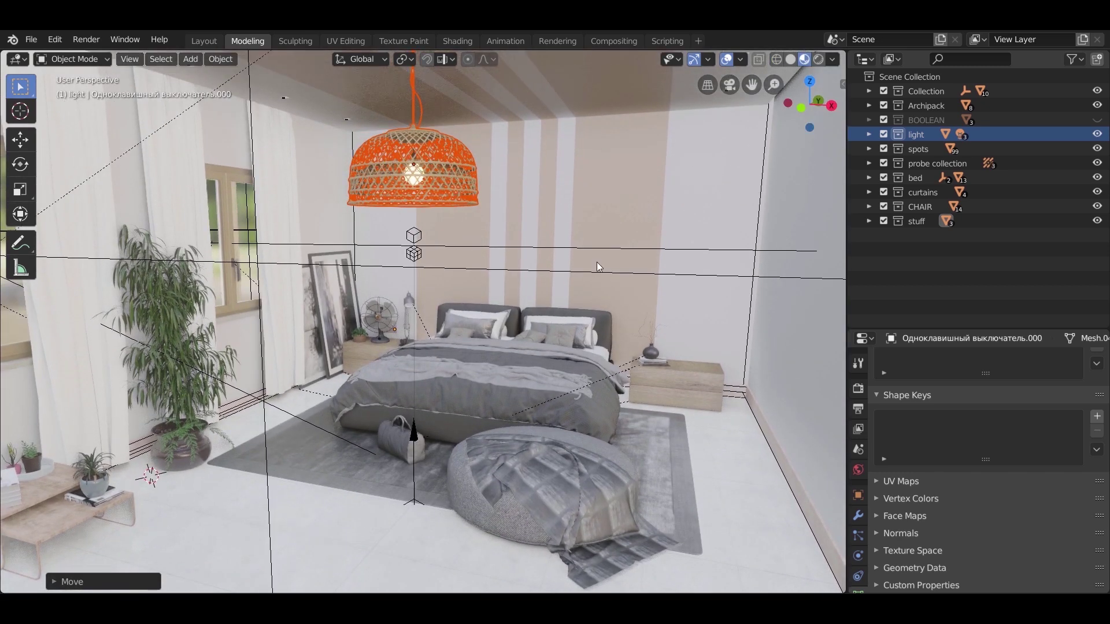
pyautogui.click(160, 59)
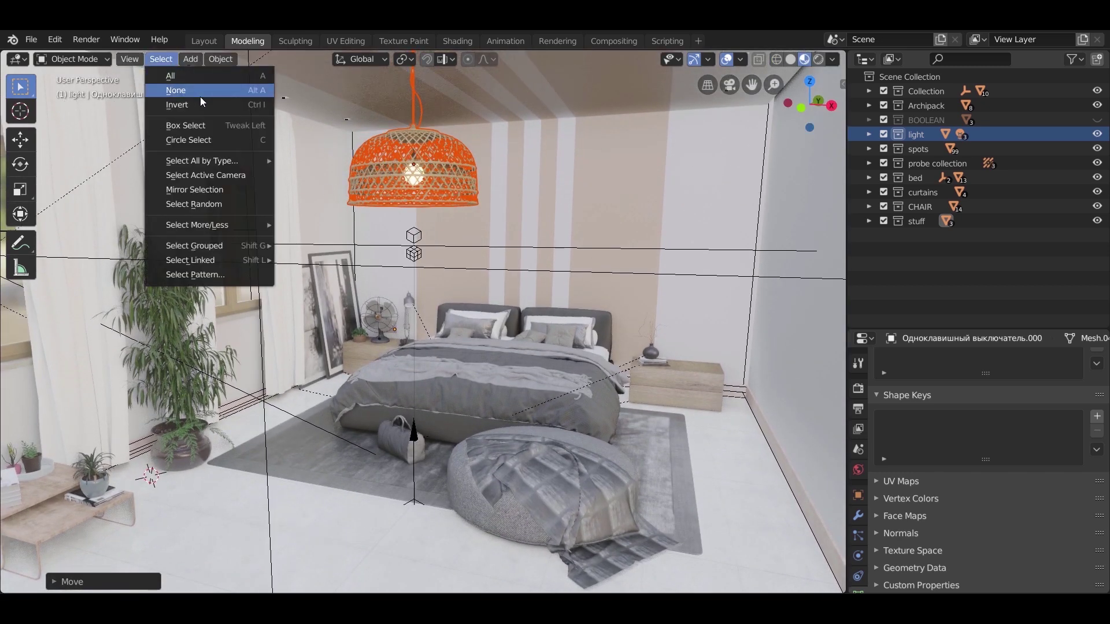
pyautogui.click(201, 95)
pyautogui.moveTo(556, 375); pyautogui.dragTo(601, 341, button='middle')
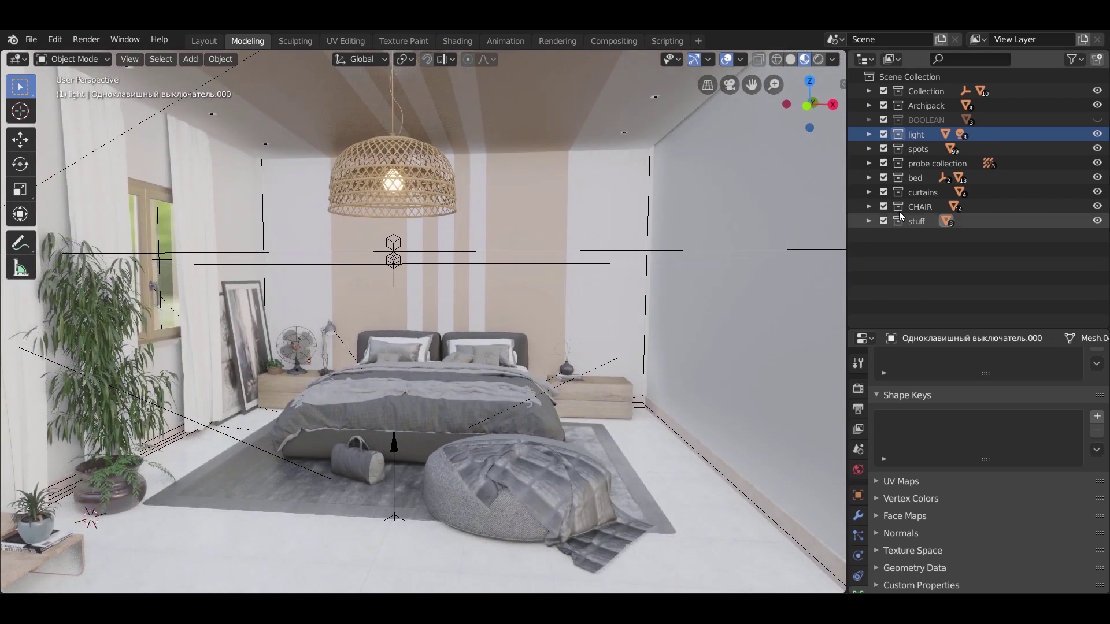
# Step: Select the ceiling fixture Spotlights.022 and frame it from below
pyautogui.keyDown('shift'); pyautogui.moveTo(254, 159); pyautogui.dragTo(366, 248, button='middle'); pyautogui.keyUp('shift')
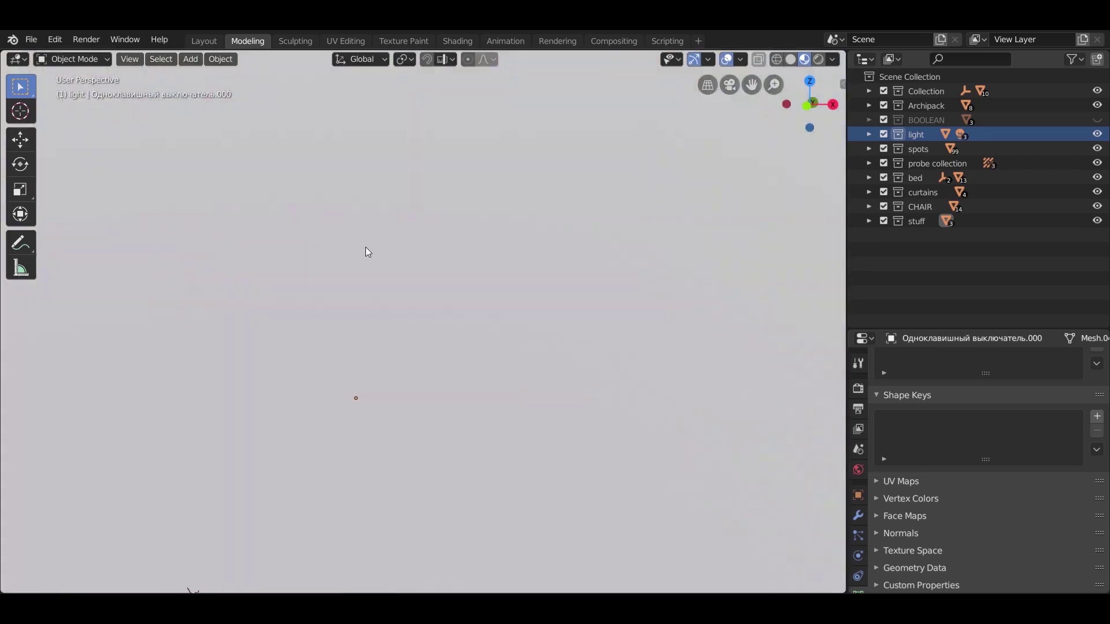
pyautogui.scroll(2, 275, 200)
pyautogui.moveTo(282, 199); pyautogui.dragTo(338, 161, button='middle')
pyautogui.click(286, 118)
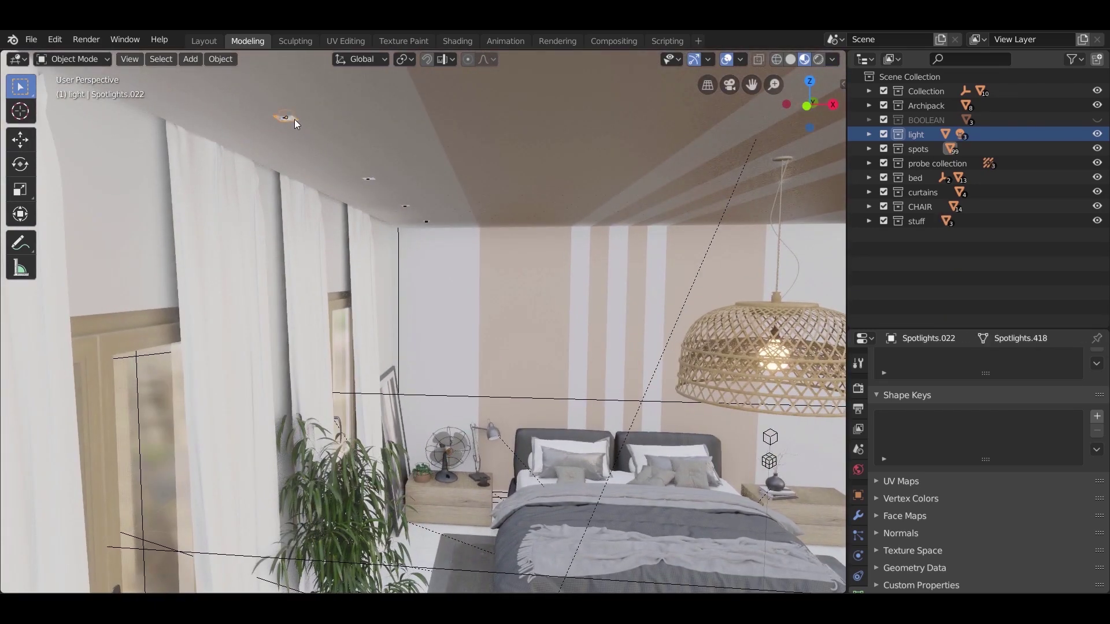
pyautogui.press('KP_Decimal')
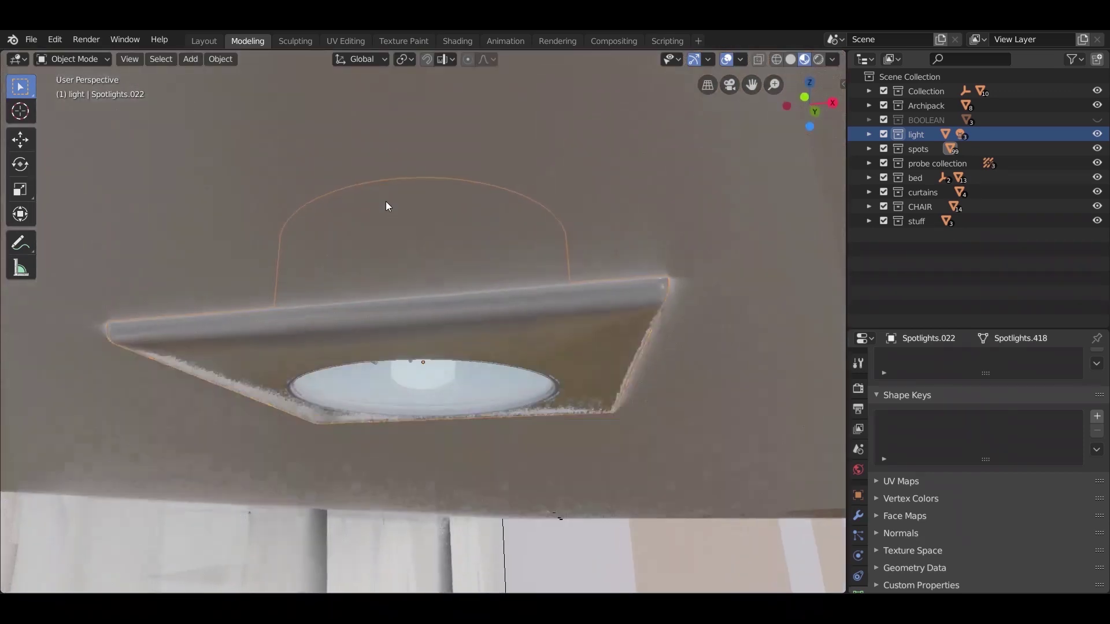
pyautogui.moveTo(383, 165); pyautogui.dragTo(379, 104, button='middle')
pyautogui.scroll(-1, 376, 131)
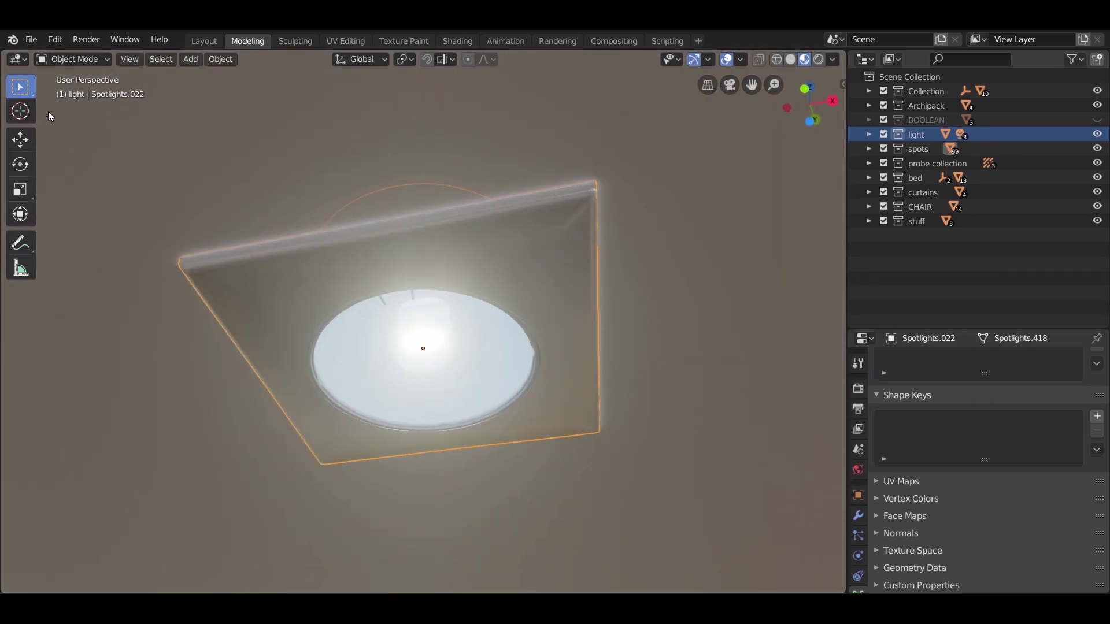
# Step: Place the 3D cursor at the fixture's centre and add a Spot light there
pyautogui.click(23, 116)
pyautogui.click(424, 353)
pyautogui.hotkey('shift', 'a')
pyautogui.moveTo(422, 369)
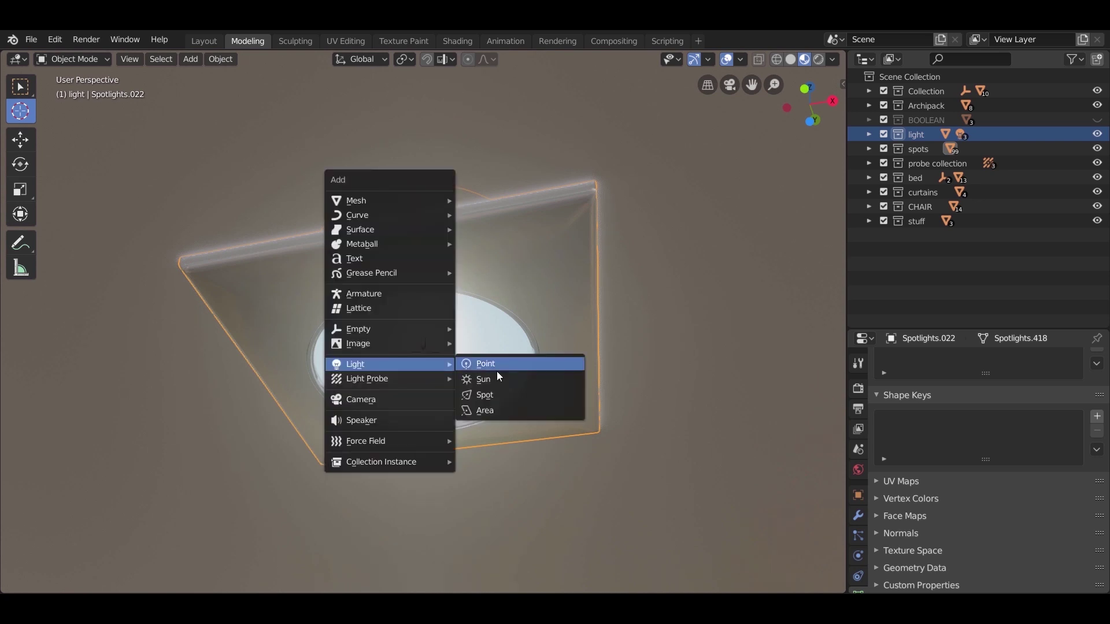
pyautogui.click(497, 392)
pyautogui.scroll(-3, 485, 352)
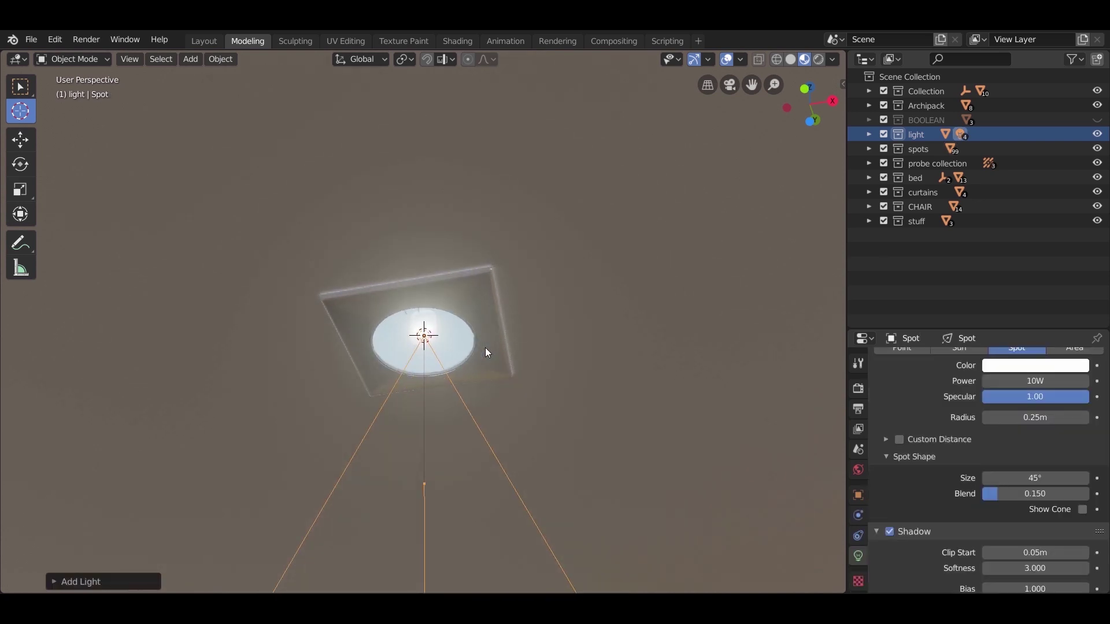
# Step: Check the new spot light in front wireframe view, then switch to Rendered shading
pyautogui.press('KP_1')
pyautogui.press('z')
pyautogui.click(440, 451)
pyautogui.scroll(-6, 439, 447)
pyautogui.scroll(-5, 470, 450)
pyautogui.moveTo(480, 453)
pyautogui.mouseDown(button='middle')
pyautogui.moveTo(448, 419)
pyautogui.moveTo(518, 483)
pyautogui.moveTo(453, 94)
pyautogui.moveTo(470, 290)
pyautogui.moveTo(473, 256)
pyautogui.mouseUp(button='middle')
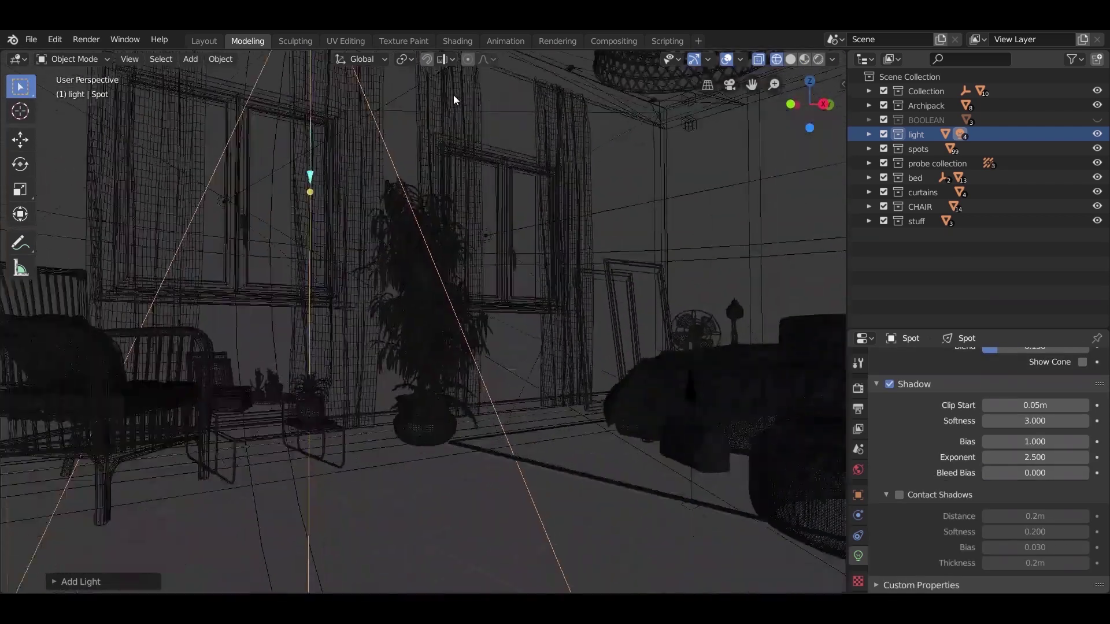
pyautogui.press('z')
pyautogui.click(340, 299)
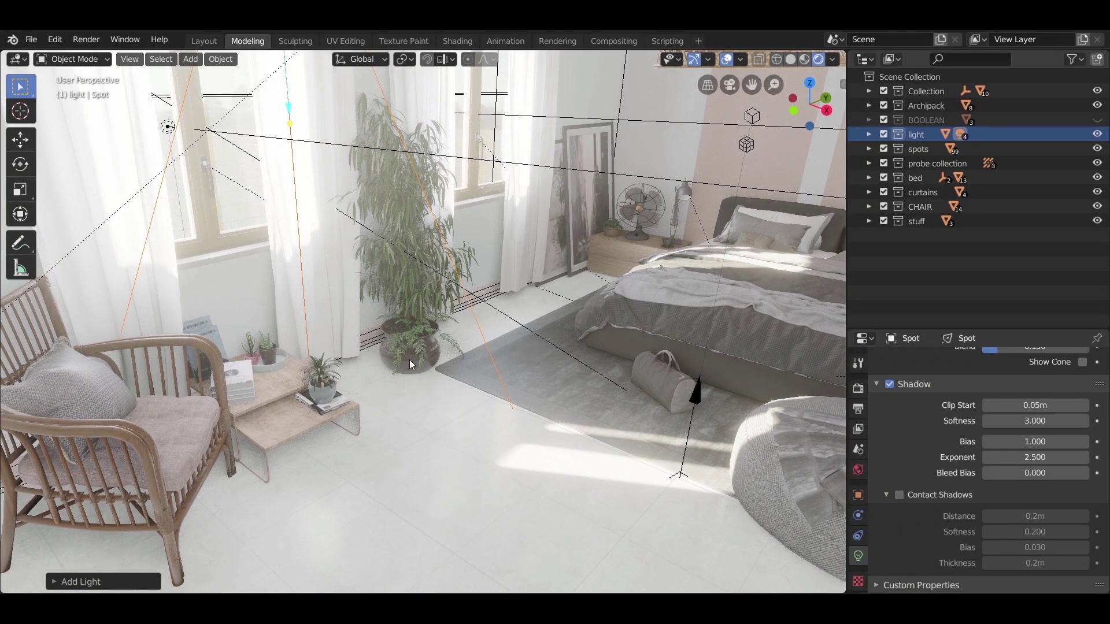
pyautogui.moveTo(419, 383); pyautogui.dragTo(415, 392, button='middle')
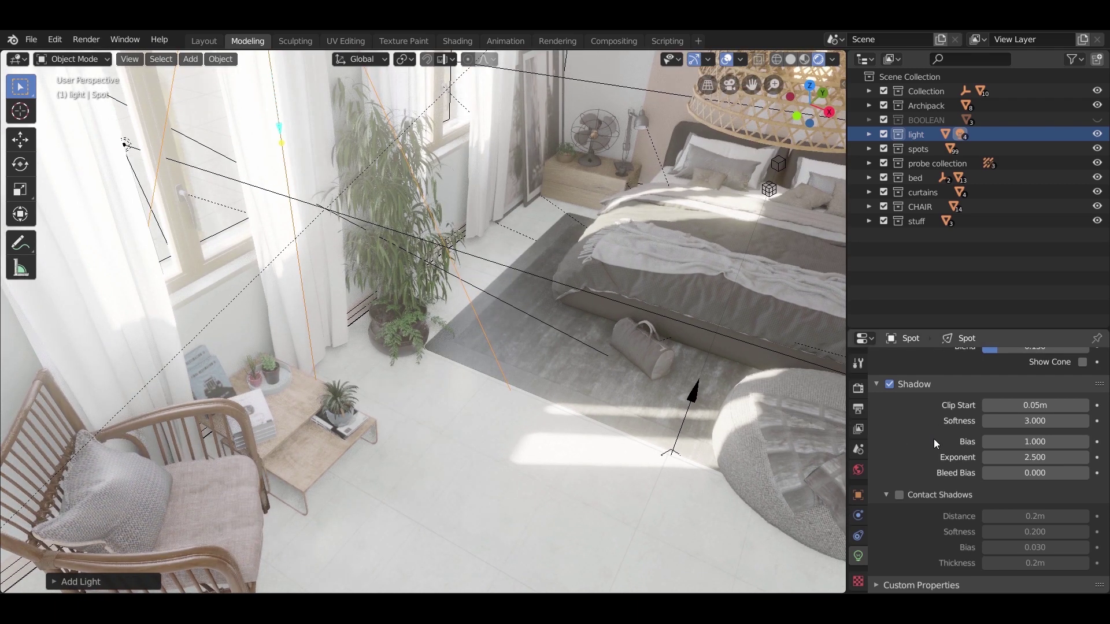
pyautogui.scroll(3, 934, 439)
pyautogui.scroll(4, 937, 439)
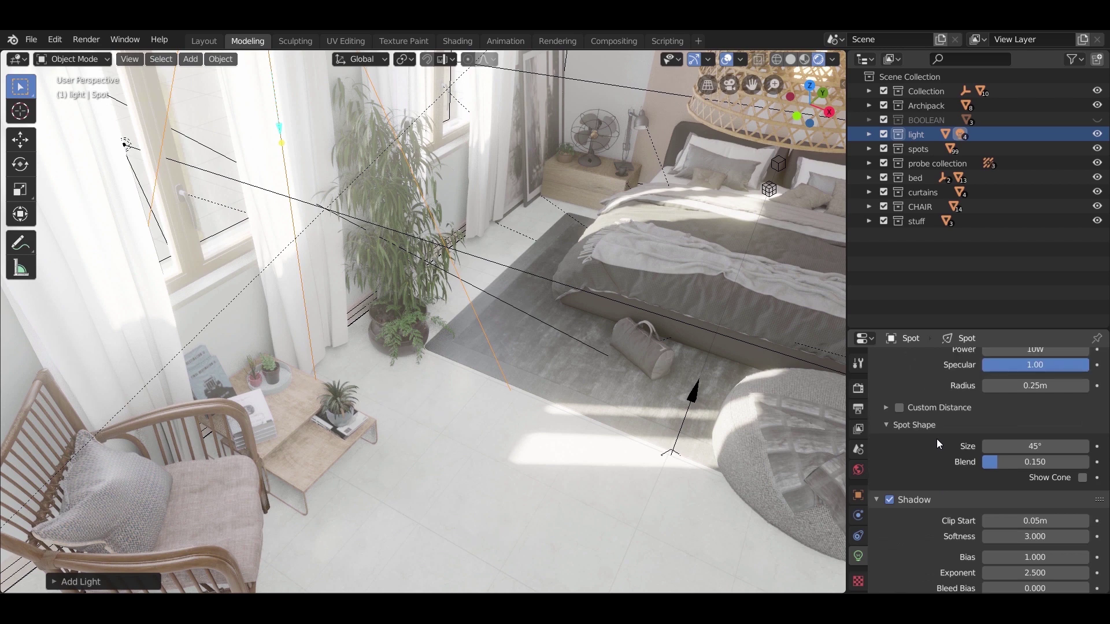
pyautogui.scroll(5, 1012, 383)
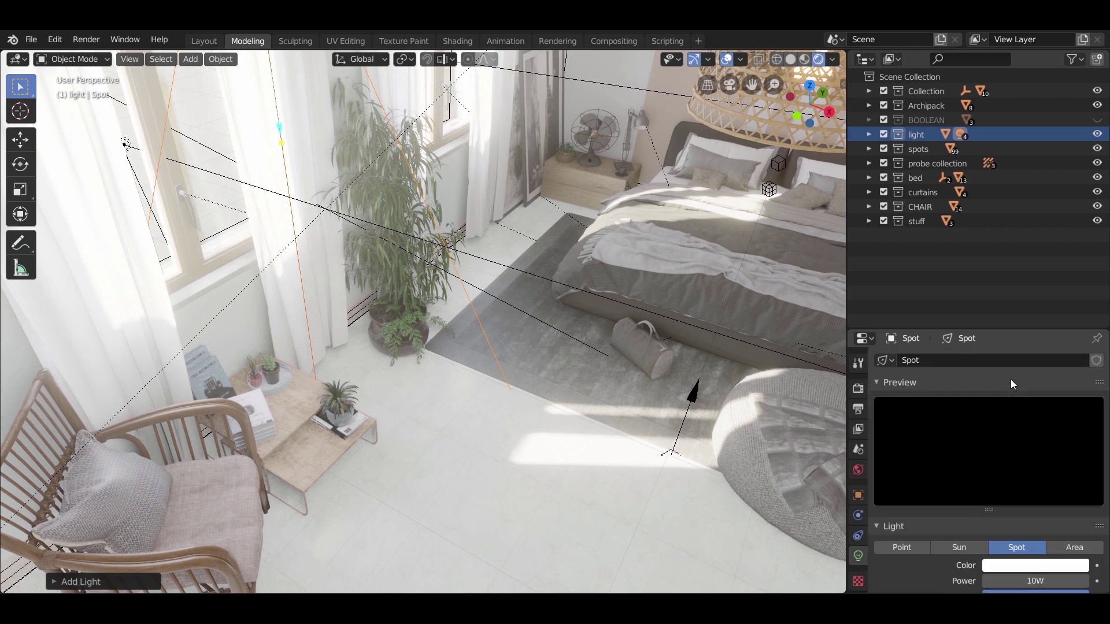
# Step: Give the spot light a warm light-orange colour and 40W power
pyautogui.click(1016, 566)
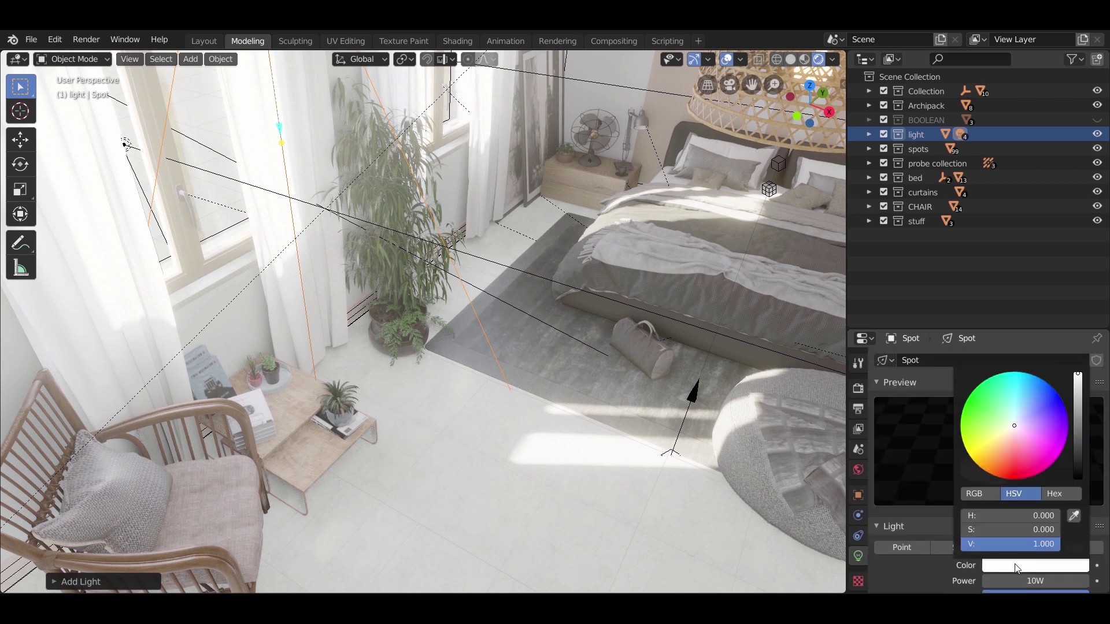
pyautogui.click(1001, 442)
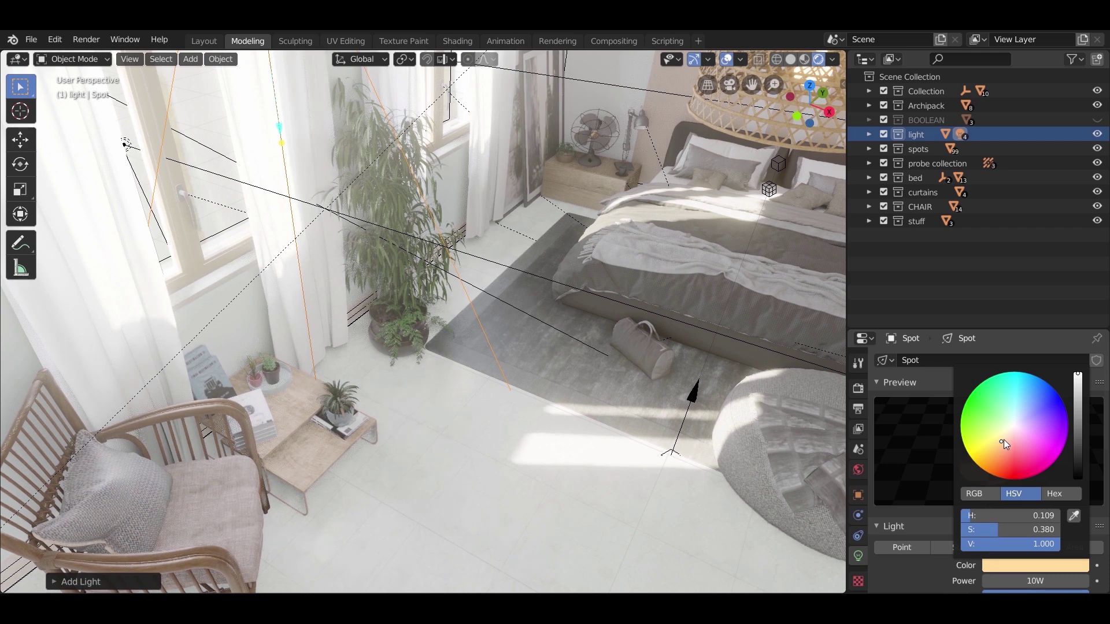
pyautogui.click(931, 575)
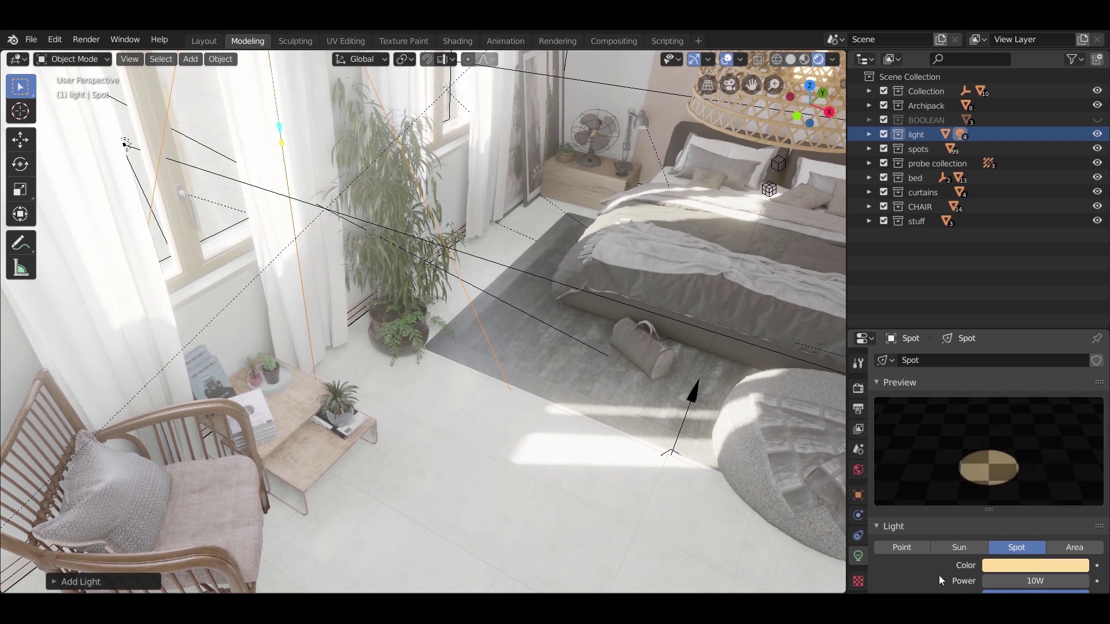
pyautogui.click(1035, 578)
pyautogui.write('40')
pyautogui.press('Return')
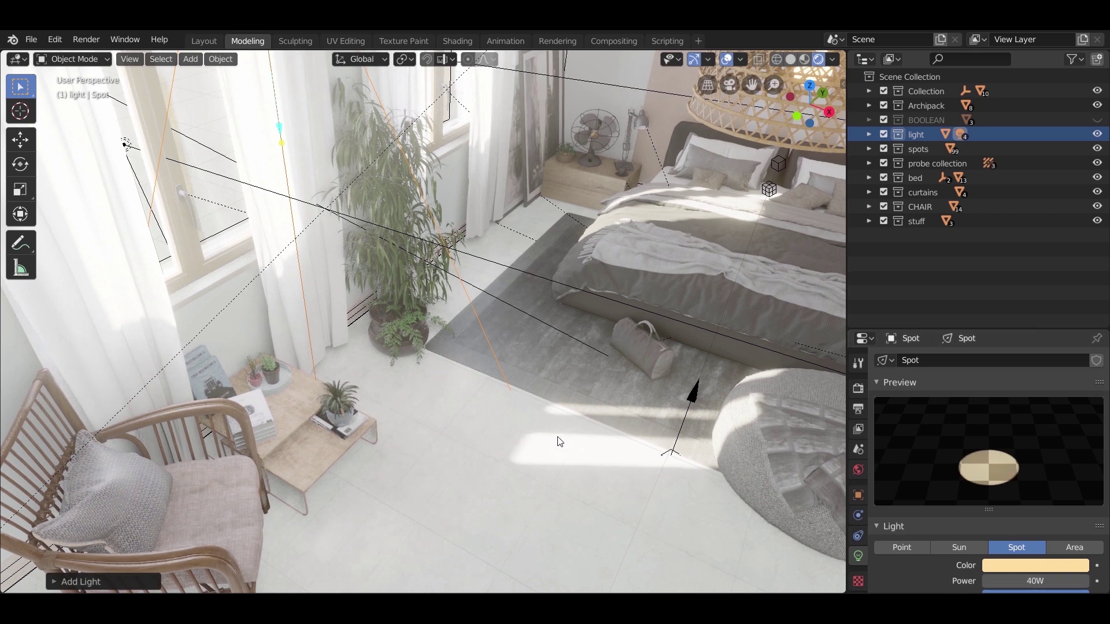
# Step: Hide the Area, Area.001 and Sun lights in the light collection
pyautogui.click(869, 134)
pyautogui.click(1097, 149)
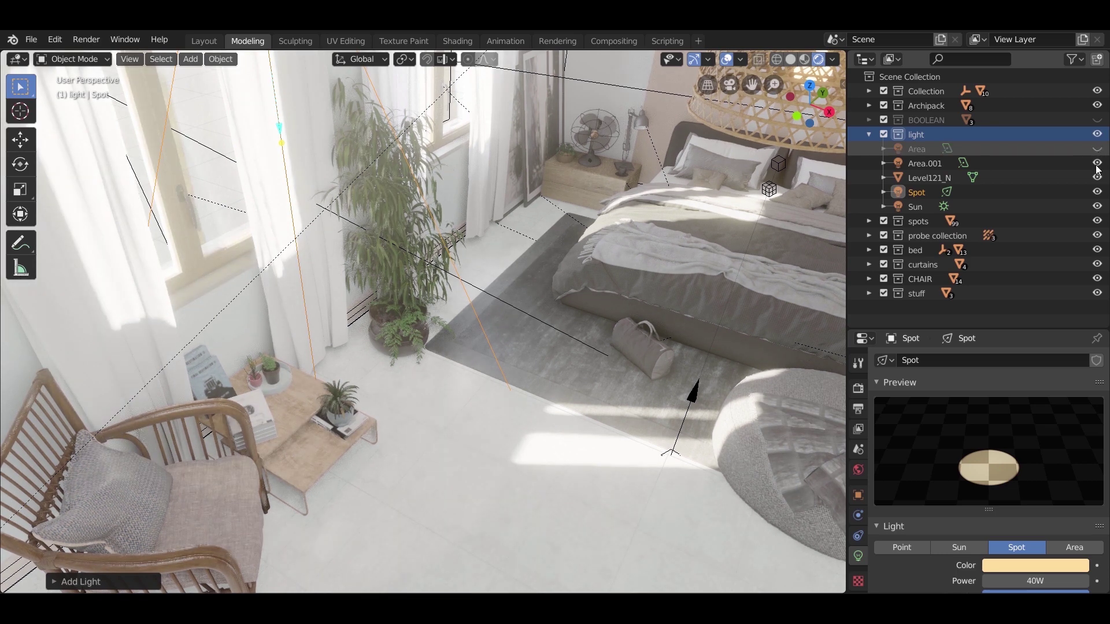
pyautogui.click(1097, 163)
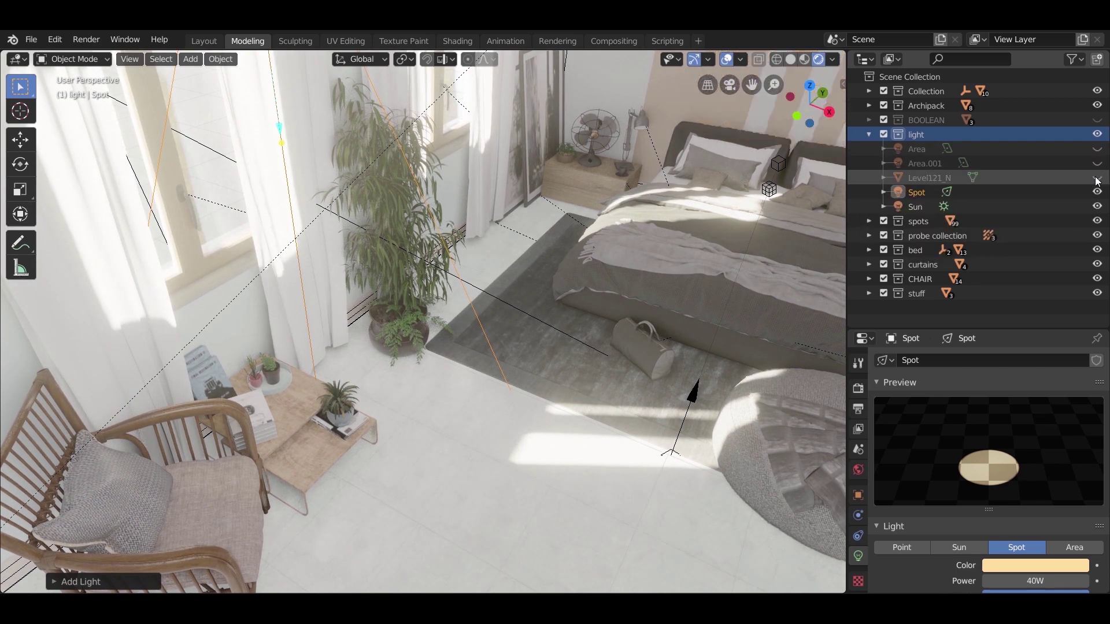
pyautogui.click(1098, 206)
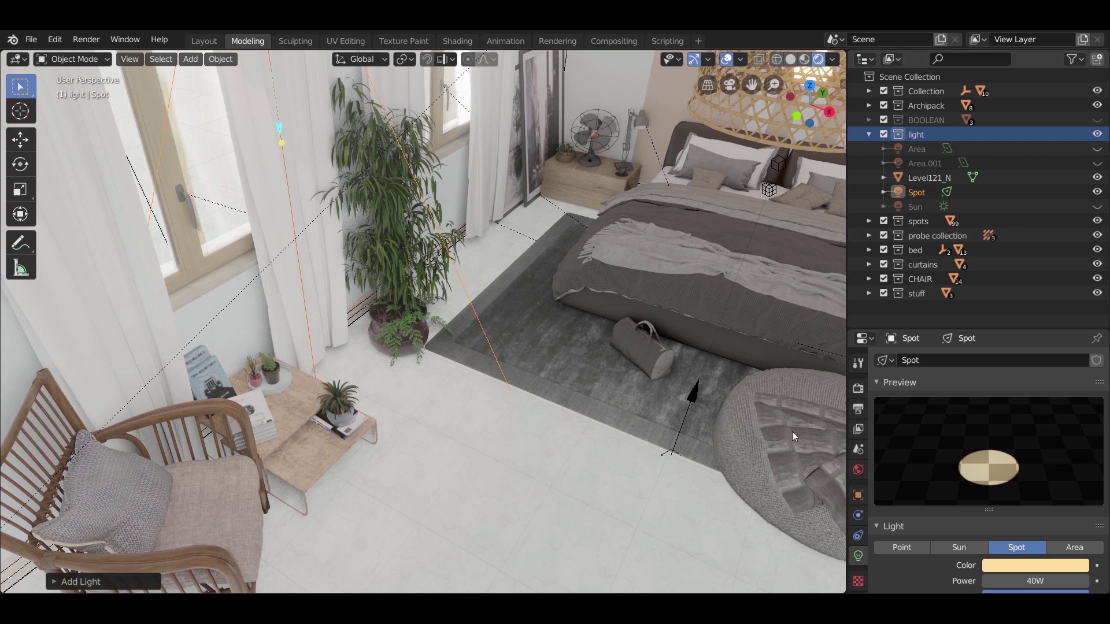
# Step: Raise the spot light power to 100W and unhide the Sun and both Area lights
pyautogui.click(1035, 582)
pyautogui.write('1')
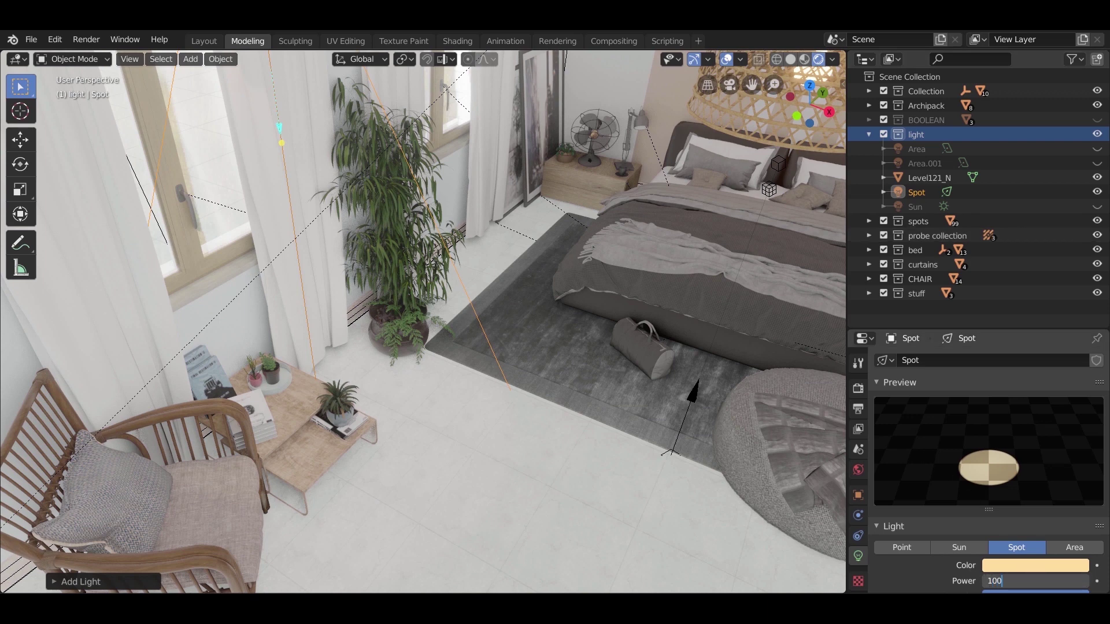
pyautogui.write('00')
pyautogui.press('Return')
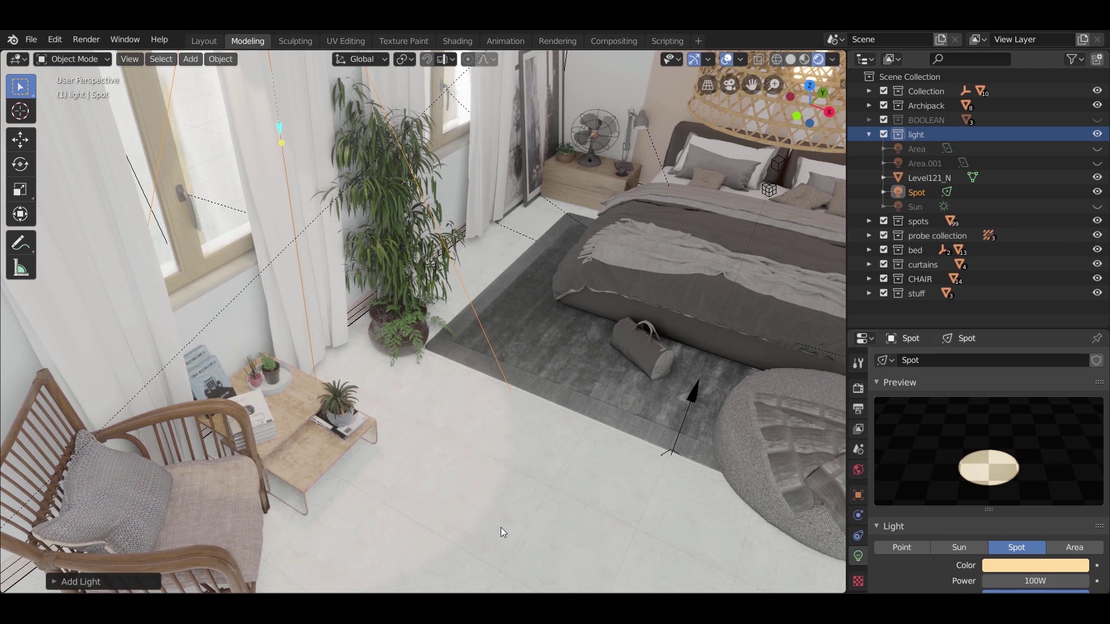
pyautogui.click(1097, 206)
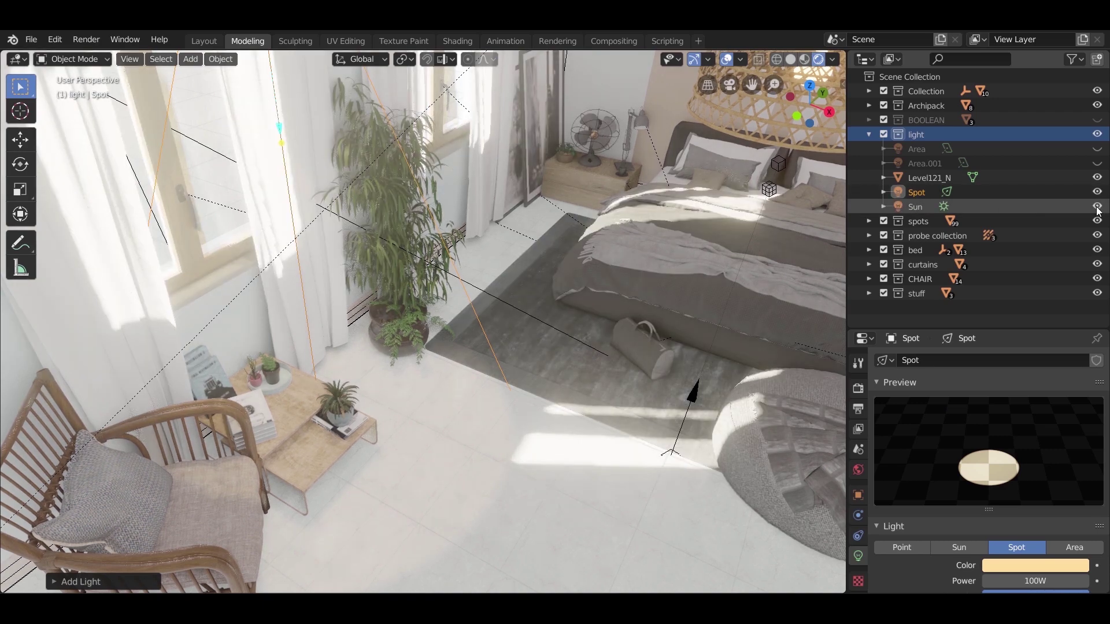
pyautogui.click(1098, 149)
pyautogui.click(1097, 163)
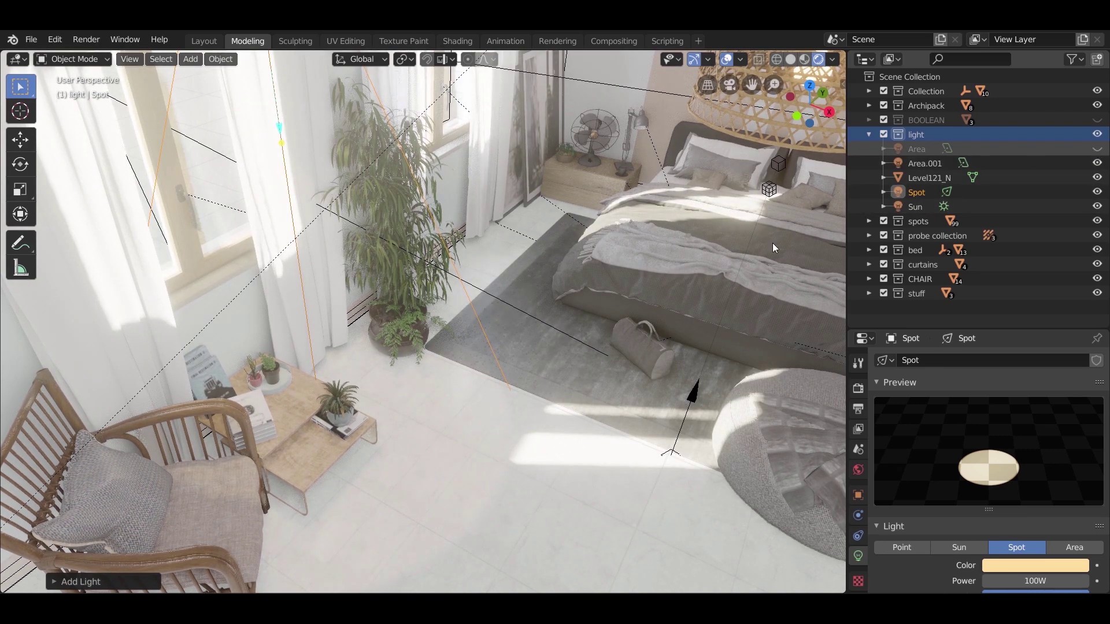
pyautogui.moveTo(447, 436); pyautogui.dragTo(468, 431, button='middle')
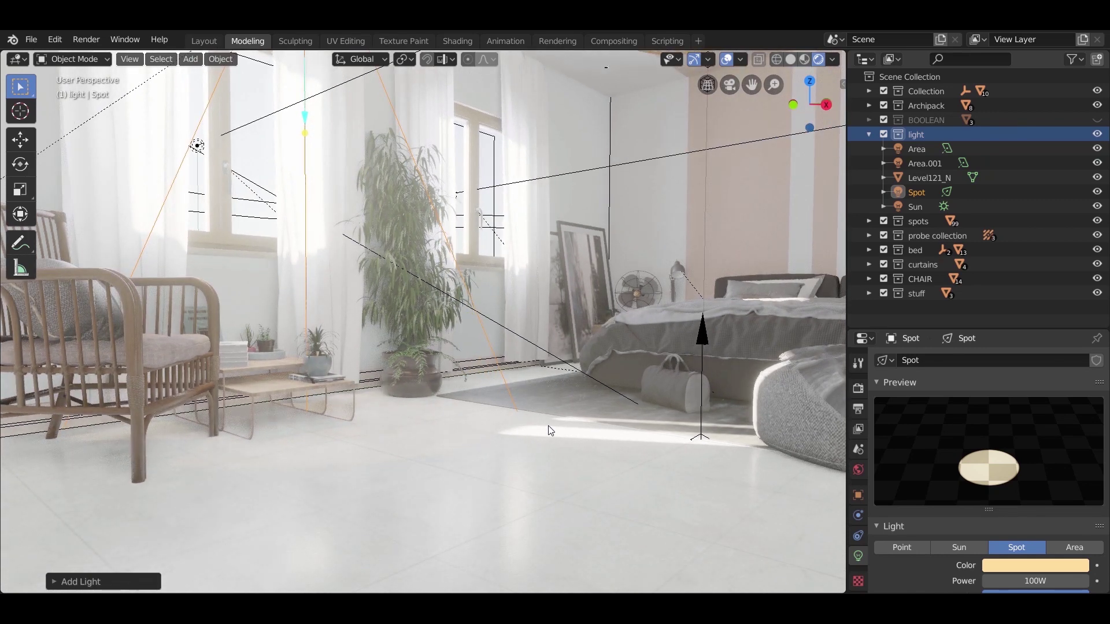
# Step: Switch to a top orthographic wireframe view framing the spot light and the chair area
pyautogui.press('KP_7')
pyautogui.press('z')
pyautogui.click(380, 427)
pyautogui.scroll(-2, 398, 378)
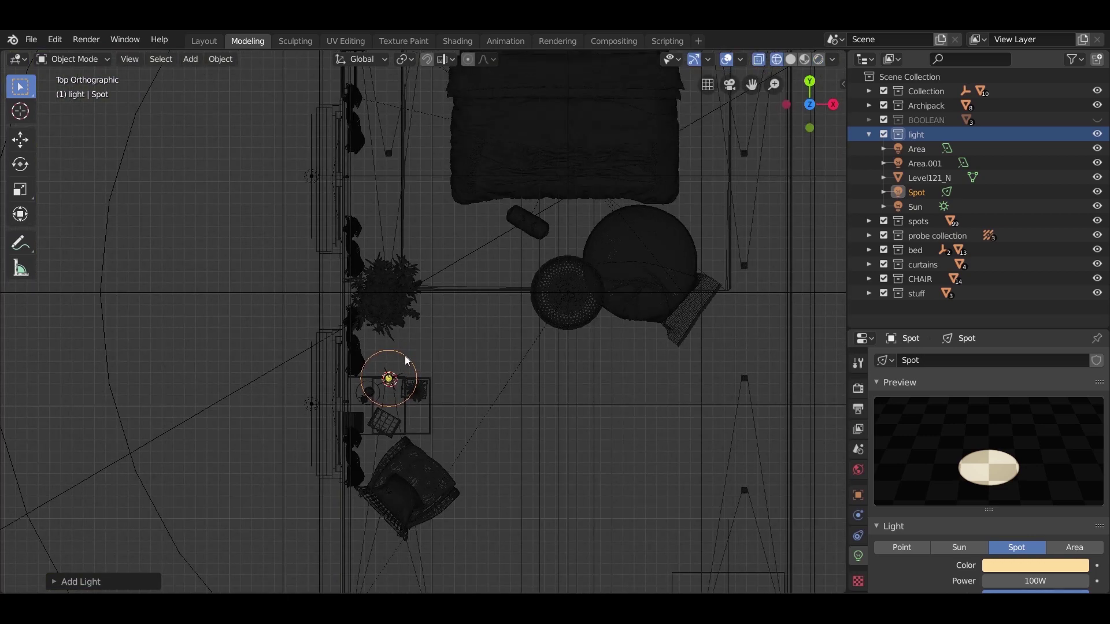
pyautogui.scroll(3, 376, 460)
pyautogui.scroll(5, 377, 462)
pyautogui.keyDown('shift'); pyautogui.moveTo(402, 378); pyautogui.dragTo(527, 133, button='middle'); pyautogui.keyUp('shift')
pyautogui.scroll(3, 357, 378)
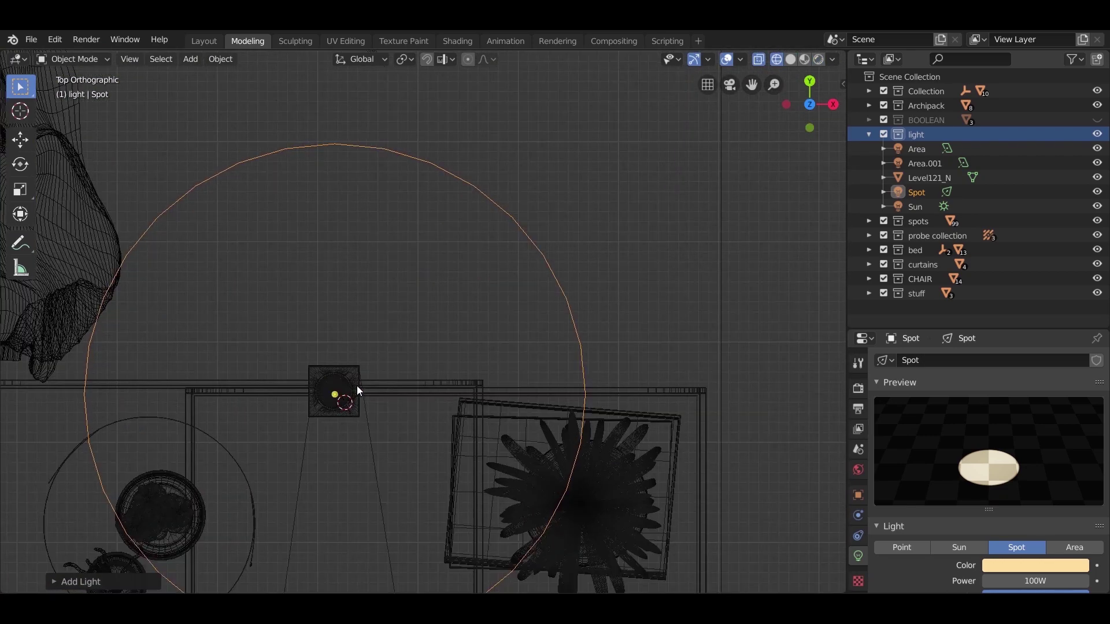
pyautogui.scroll(-12, 362, 409)
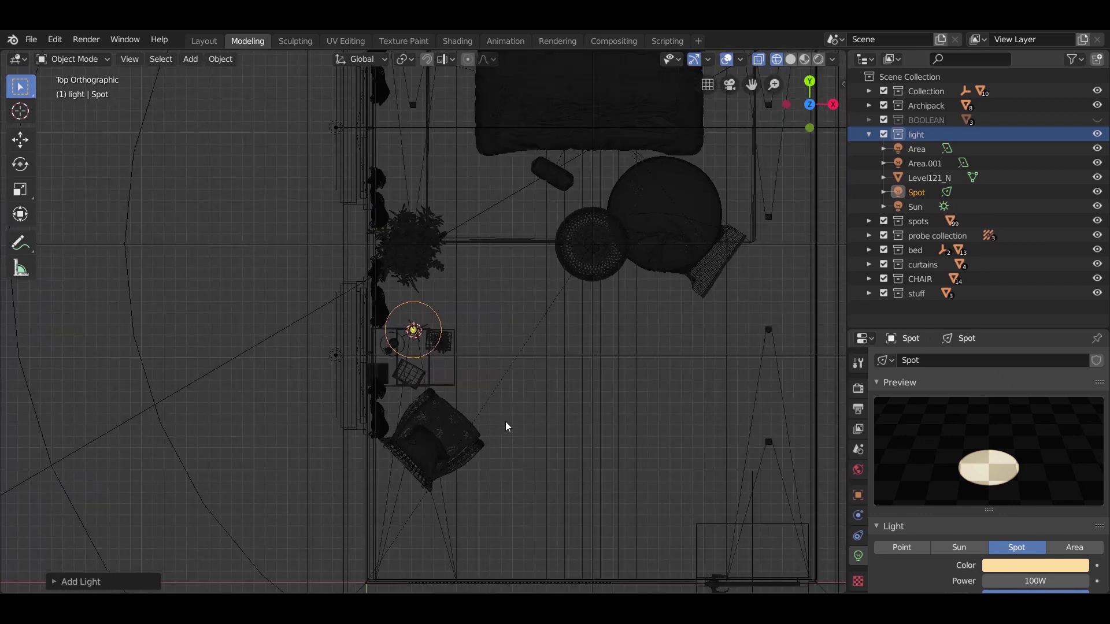
pyautogui.scroll(1, 492, 457)
pyautogui.keyDown('shift'); pyautogui.moveTo(456, 487); pyautogui.dragTo(452, 383, button='middle'); pyautogui.keyUp('shift')
pyautogui.scroll(5, 453, 383)
# Step: Move the Spot light vertically, then slide it along Y to about 0.71 m, above the armchair
pyautogui.press('g')
pyautogui.press('z')
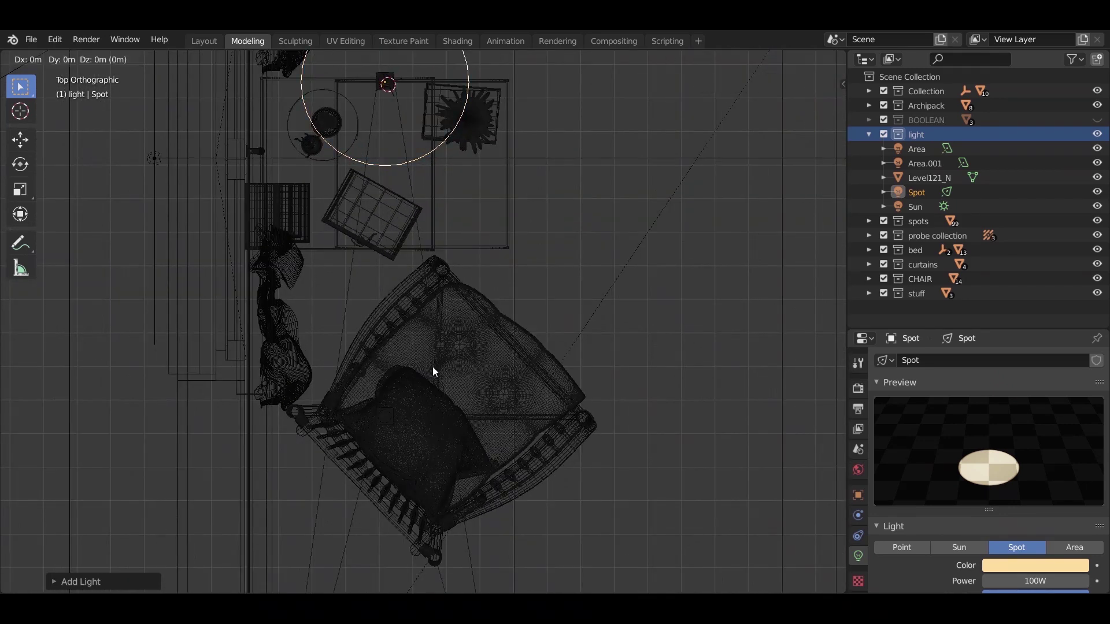
pyautogui.click(432, 465)
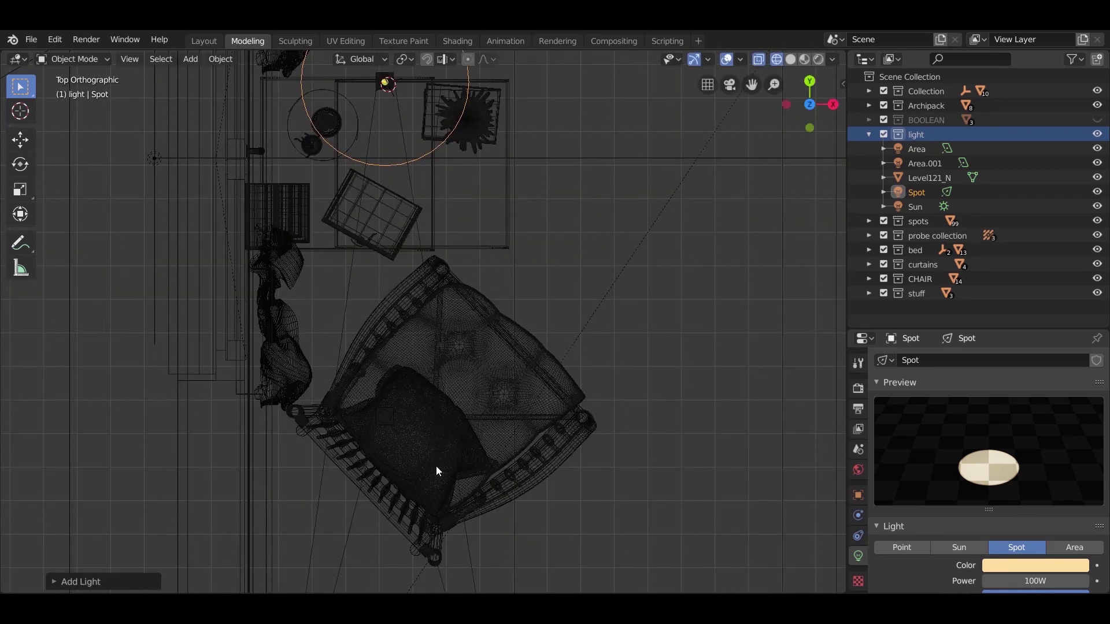
pyautogui.click(932, 192)
pyautogui.press('g')
pyautogui.press('y')
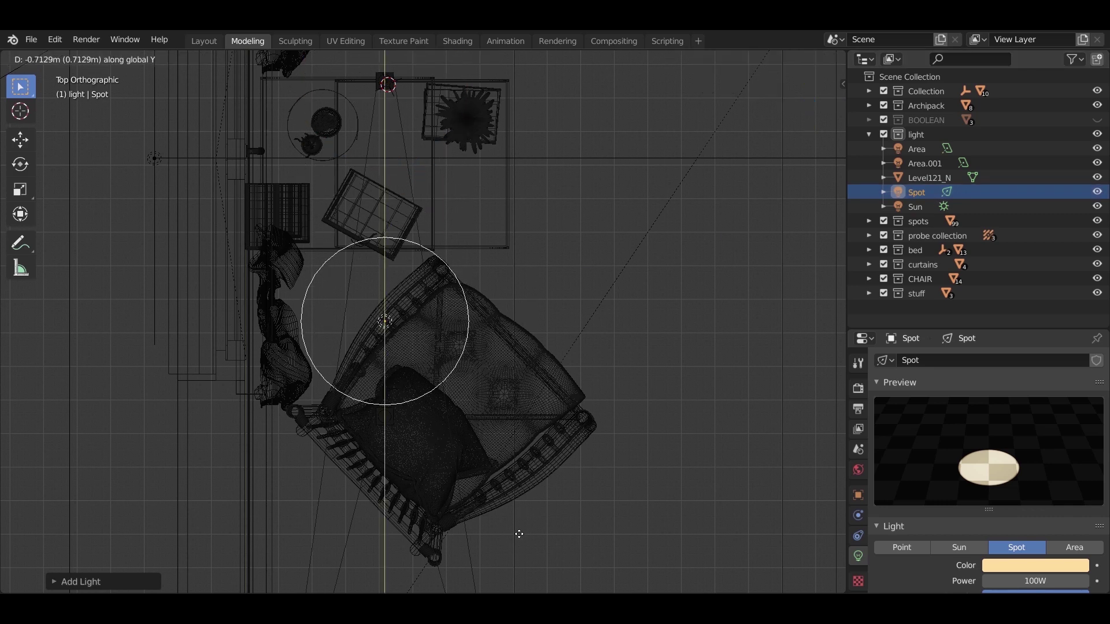
pyautogui.click(516, 65)
# Step: Pan across the room and begin duplicating the Spot light
pyautogui.scroll(-3, 437, 179)
pyautogui.scroll(-4, 439, 179)
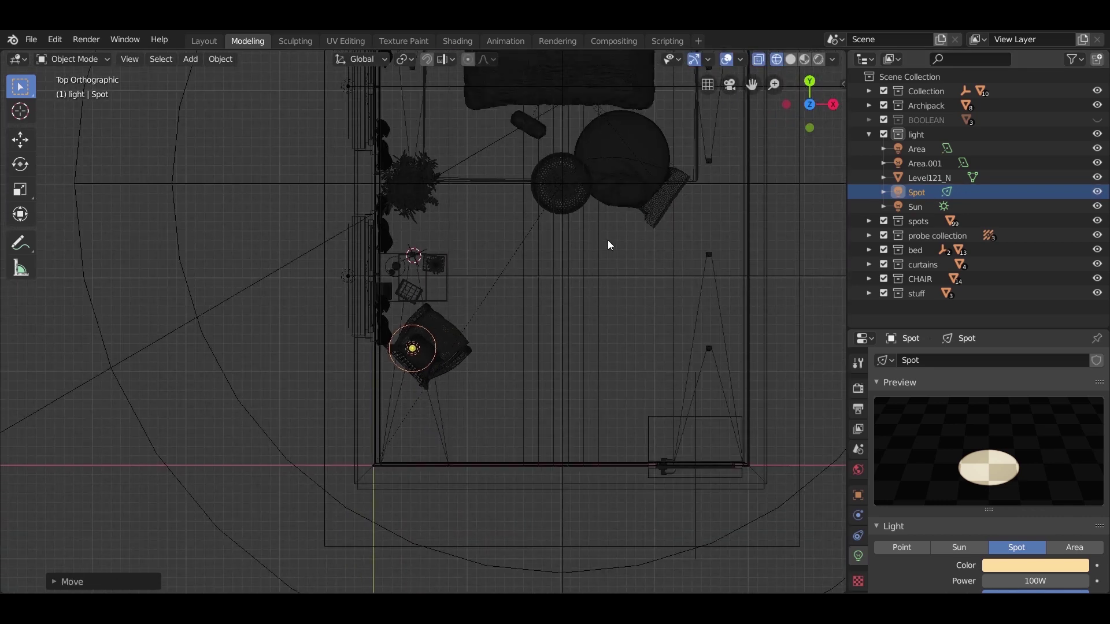
pyautogui.keyDown('shift'); pyautogui.moveTo(602, 241); pyautogui.dragTo(521, 237, button='middle'); pyautogui.keyUp('shift')
pyautogui.hotkey('shift', 'd')
# Step: Drop the copy along X over the right-hand fixture, then select both spot lights
pyautogui.press('x')
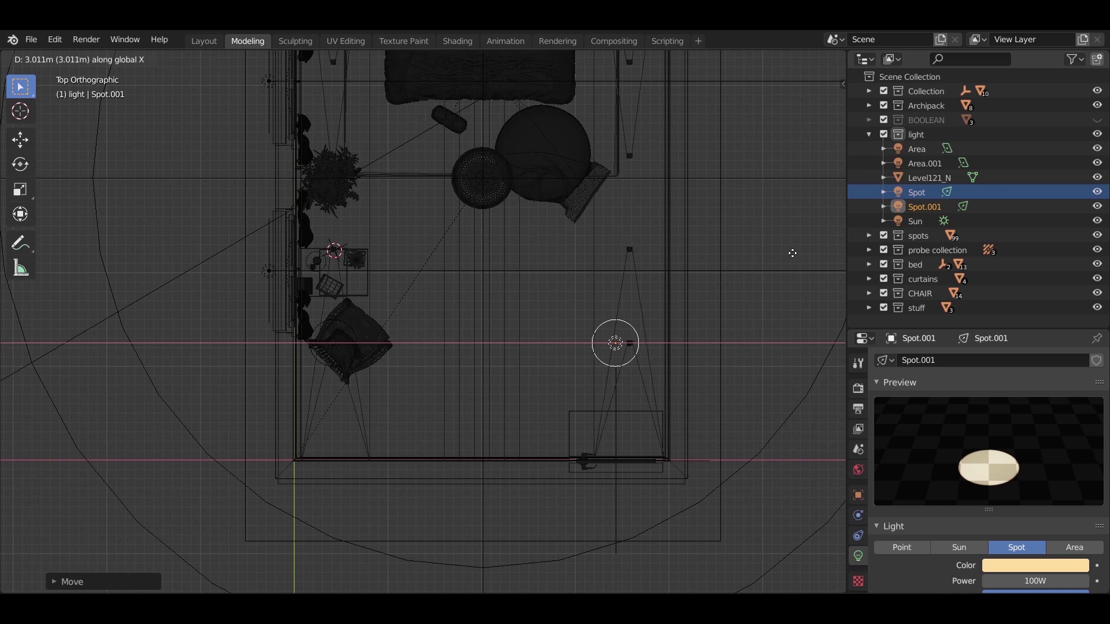
pyautogui.click(802, 254)
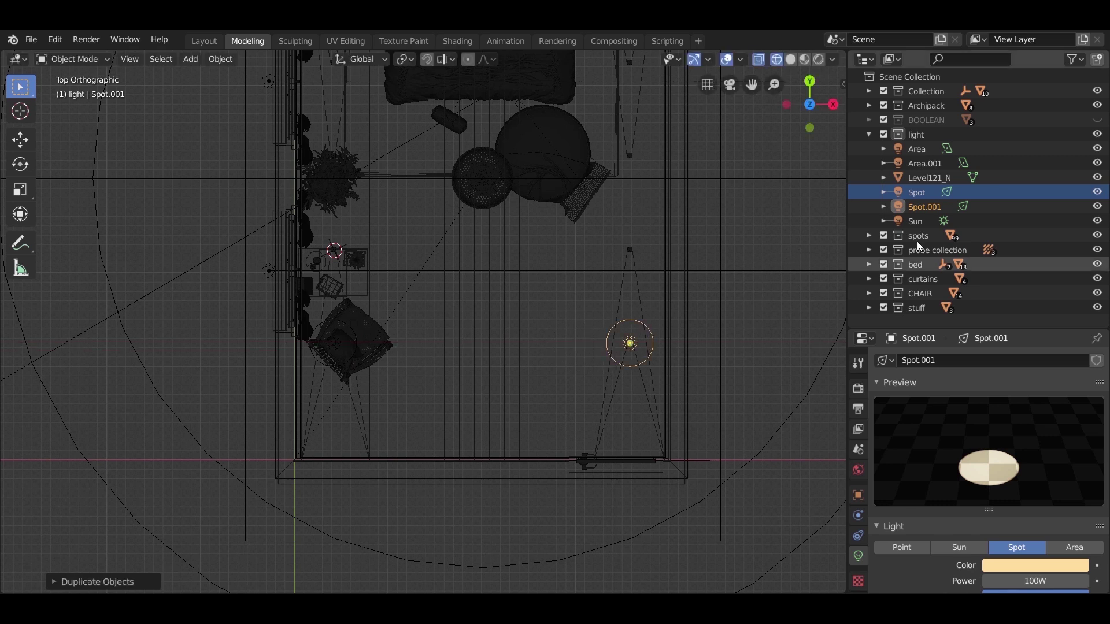
pyautogui.click(356, 334)
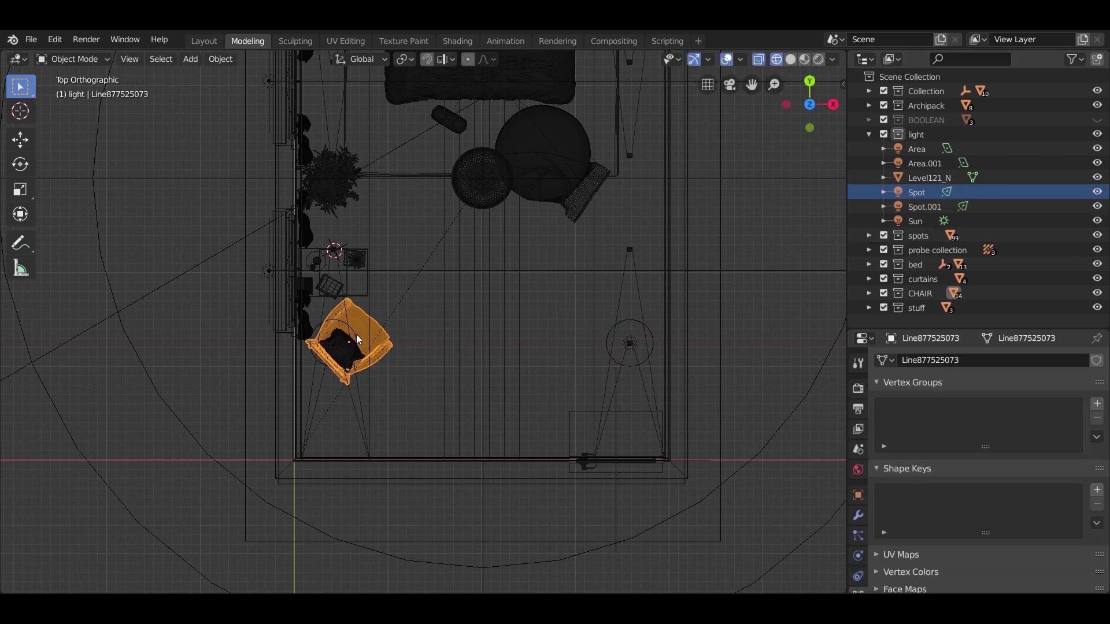
pyautogui.click(357, 336)
pyautogui.keyDown('shift'); pyautogui.click(609, 332); pyautogui.keyUp('shift')
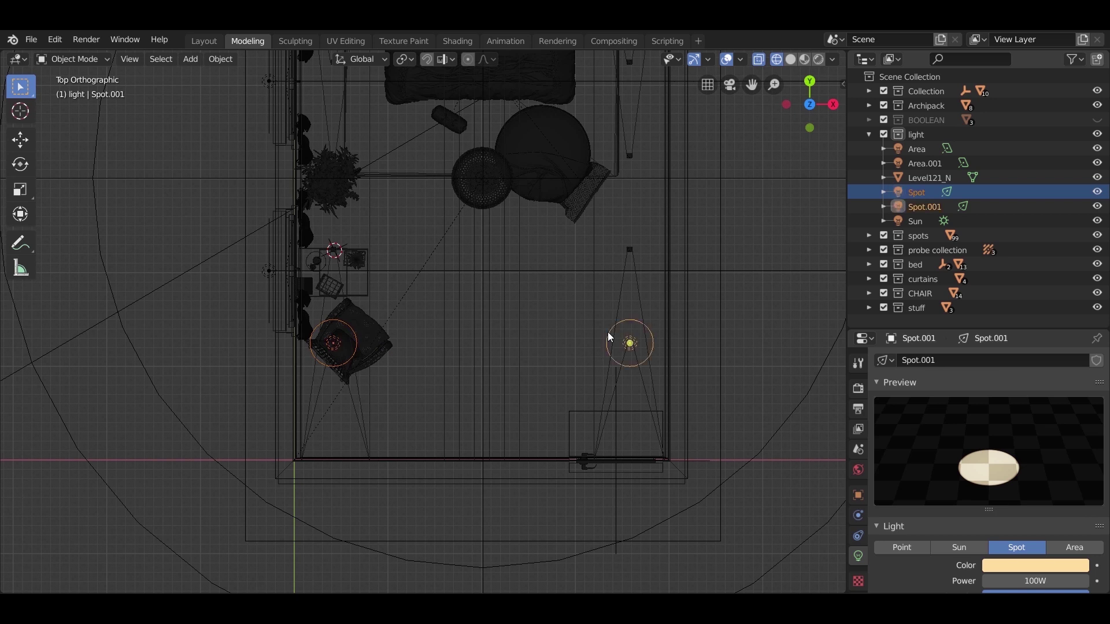
# Step: Duplicate the spot pair one fixture up along Y, and repeat twice for the following fixtures
pyautogui.hotkey('shift', 'd')
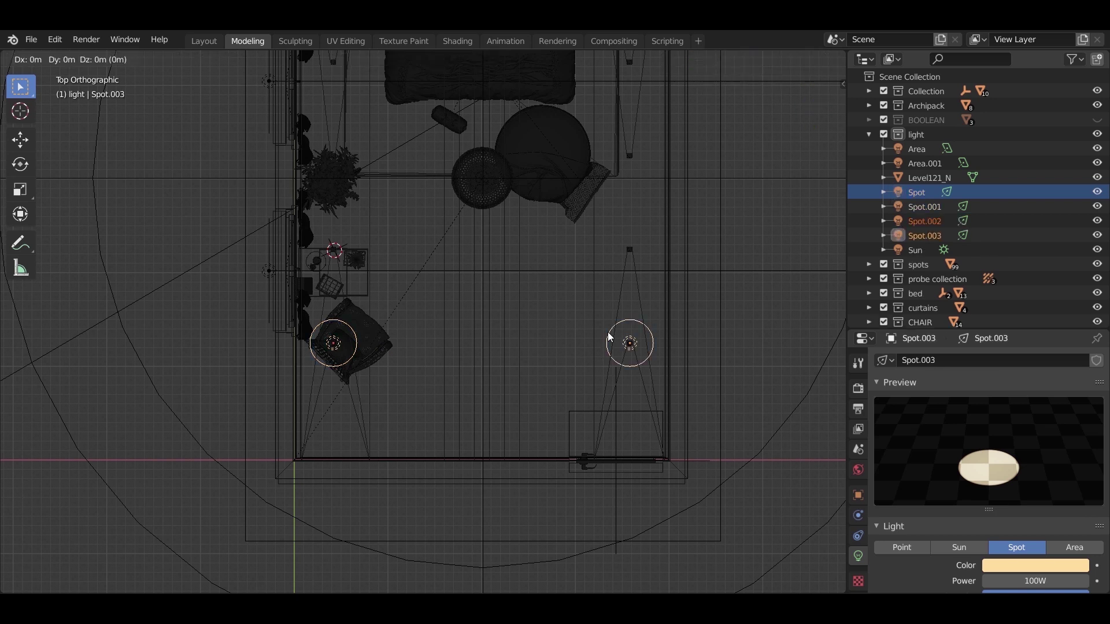
pyautogui.press('x')
pyautogui.press('y')
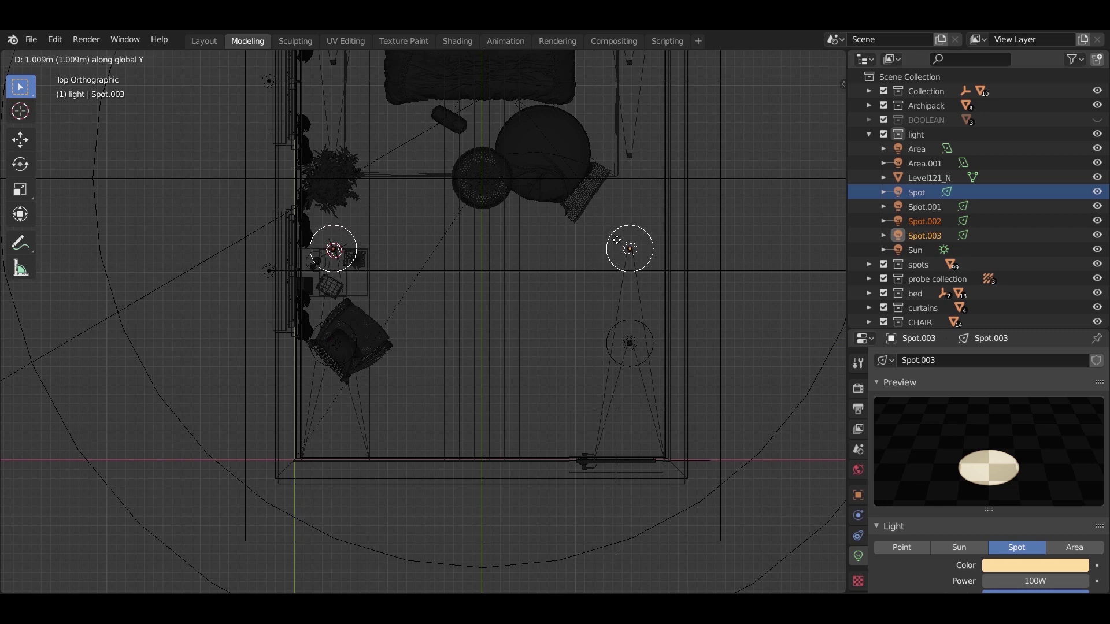
pyautogui.click(616, 244)
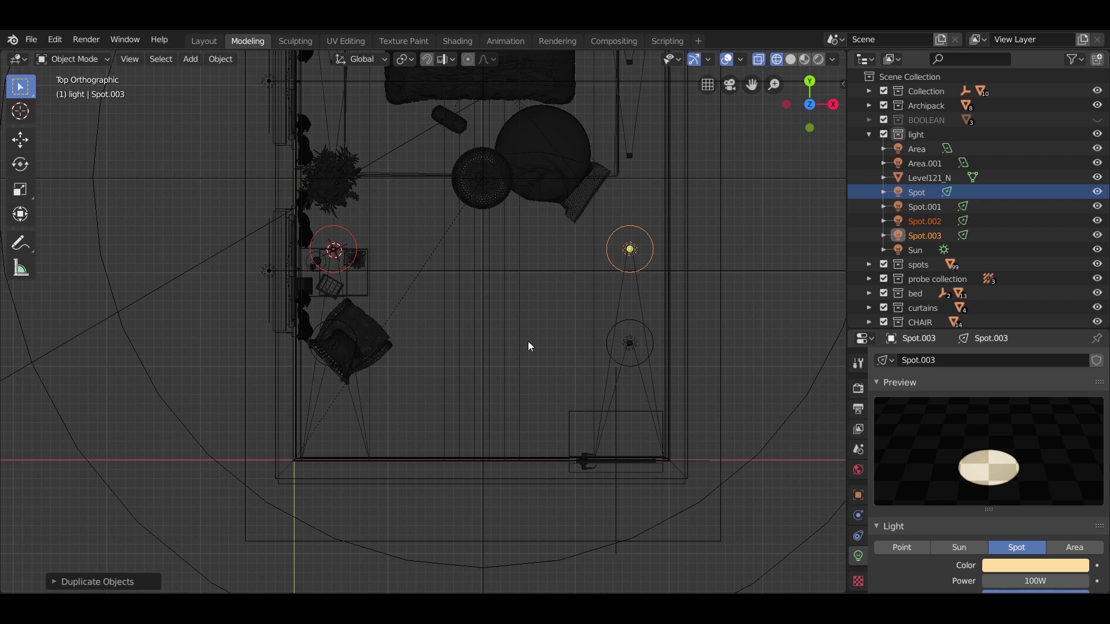
pyautogui.hotkey('shift', 'r')
pyautogui.hotkey('shift', 'r')
pyautogui.scroll(-2, 537, 372)
pyautogui.hotkey('shift', 'r')
pyautogui.keyDown('shift'); pyautogui.scroll(4, 529, 367); pyautogui.keyUp('shift')
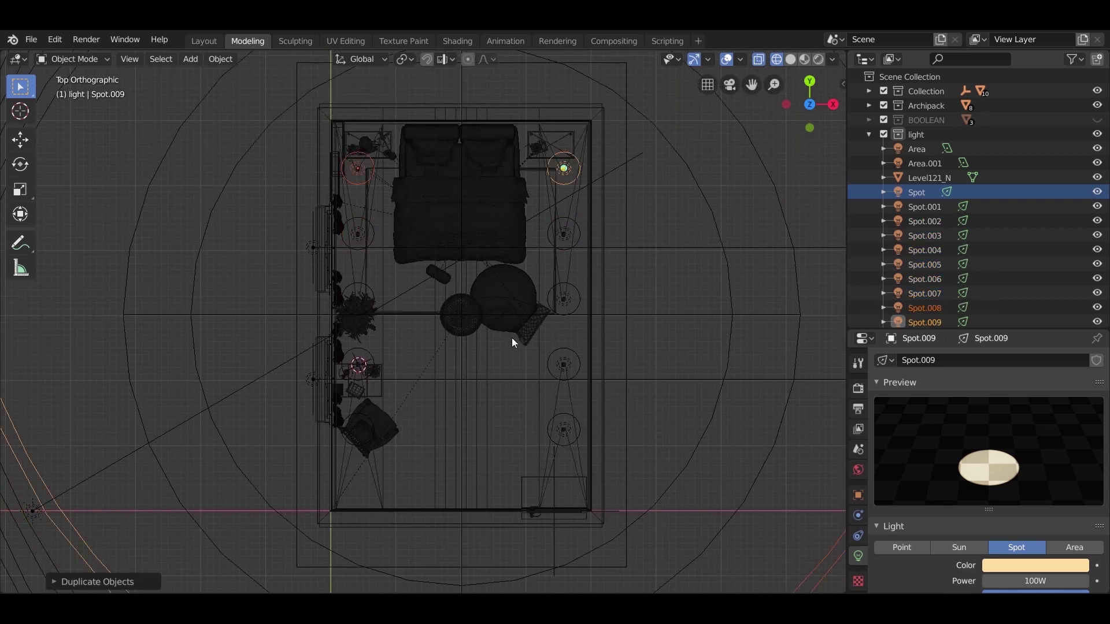
pyautogui.scroll(2, 630, 297)
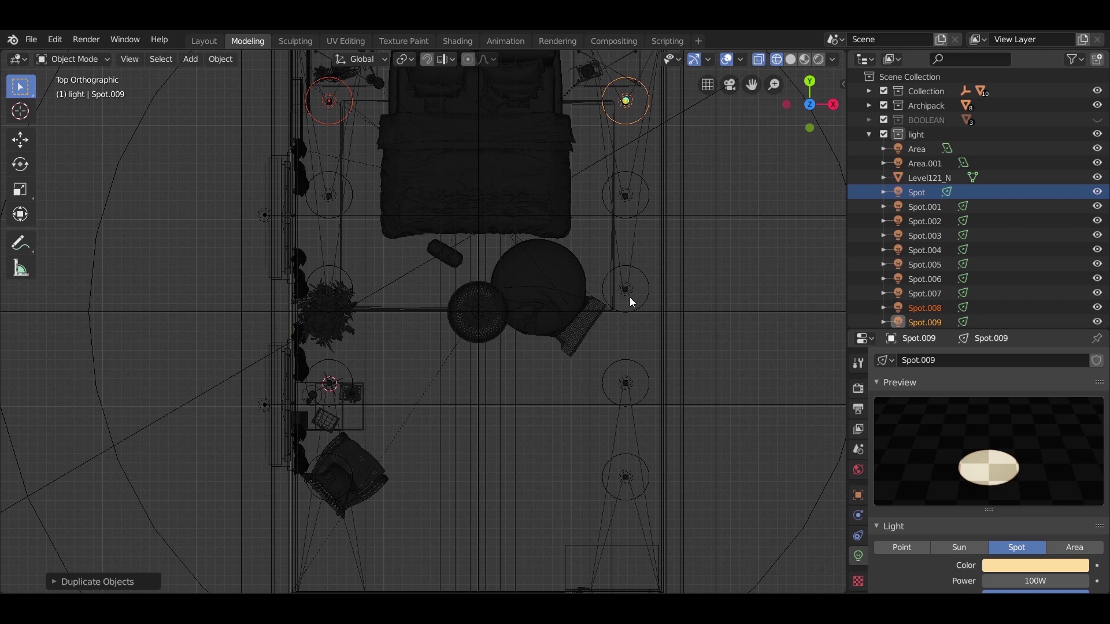
# Step: Select the surplus spot copies, including Spot.007, Spot.002, Spot.008, Spot.006 and Spot.003
pyautogui.click(642, 216)
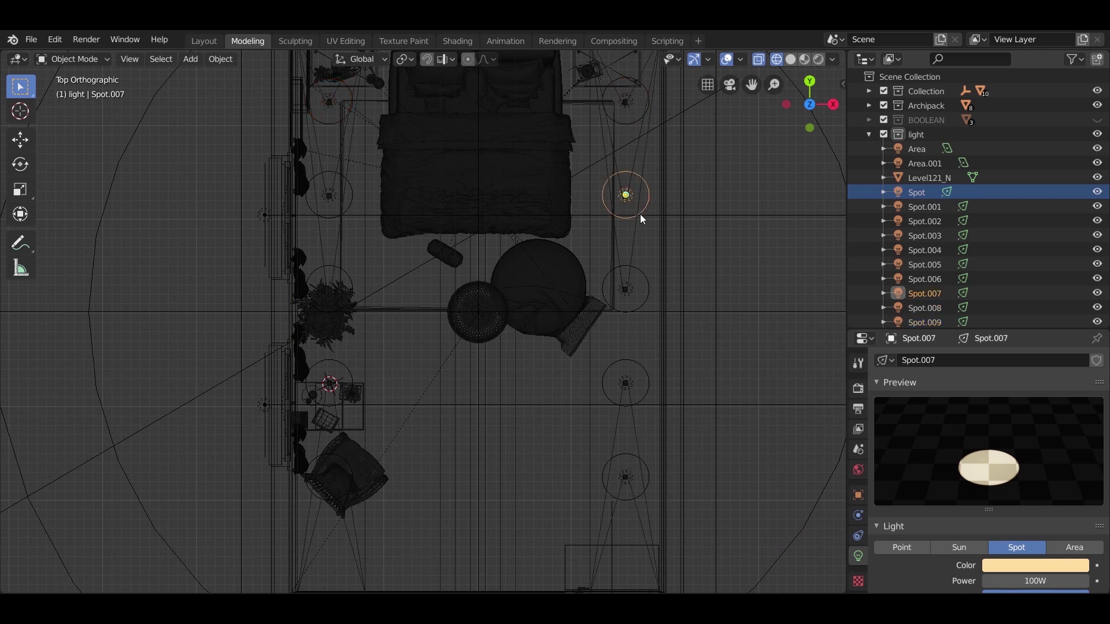
pyautogui.keyDown('shift'); pyautogui.click(350, 373); pyautogui.keyUp('shift')
pyautogui.keyDown('shift'); pyautogui.click(347, 275); pyautogui.keyUp('shift')
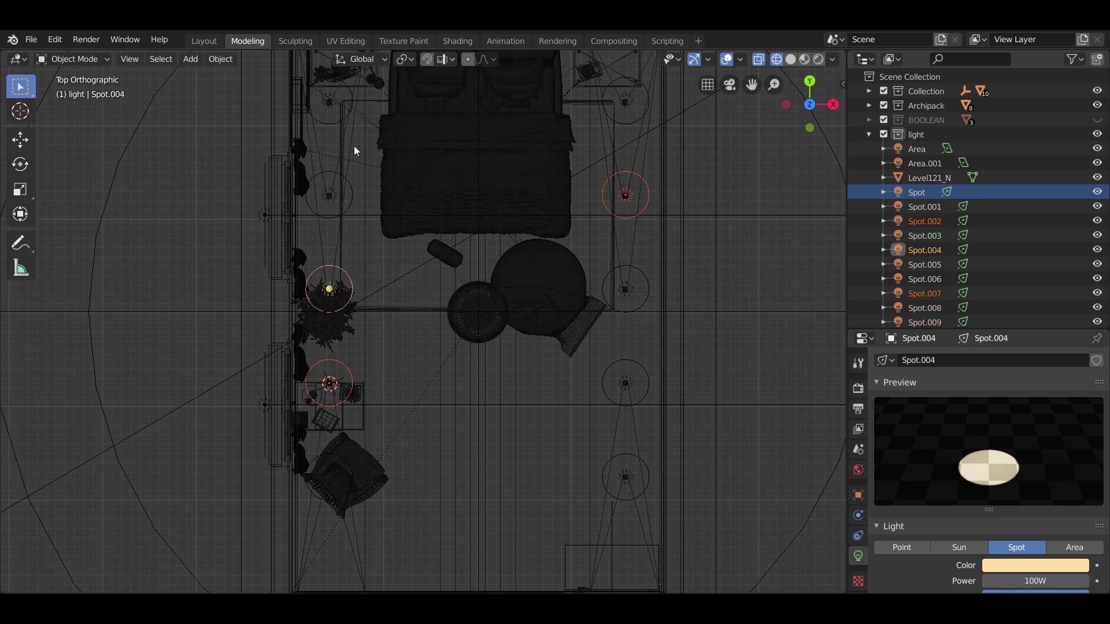
pyautogui.keyDown('shift'); pyautogui.click(333, 123); pyautogui.keyUp('shift')
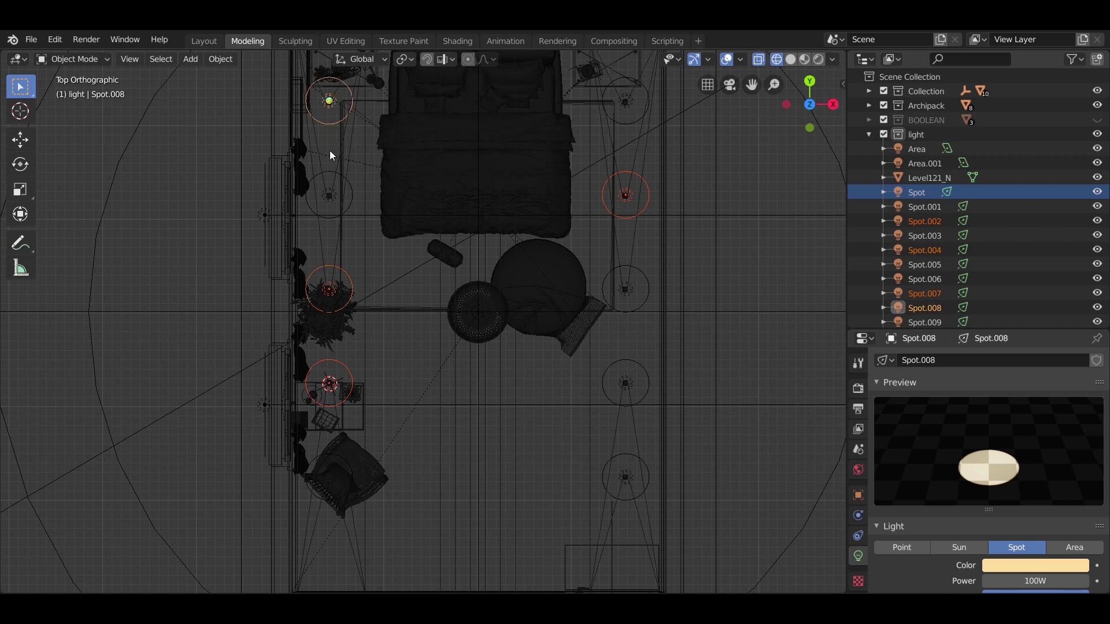
pyautogui.keyDown('shift'); pyautogui.click(344, 288); pyautogui.keyUp('shift')
pyautogui.keyDown('shift'); pyautogui.click(334, 218); pyautogui.keyUp('shift')
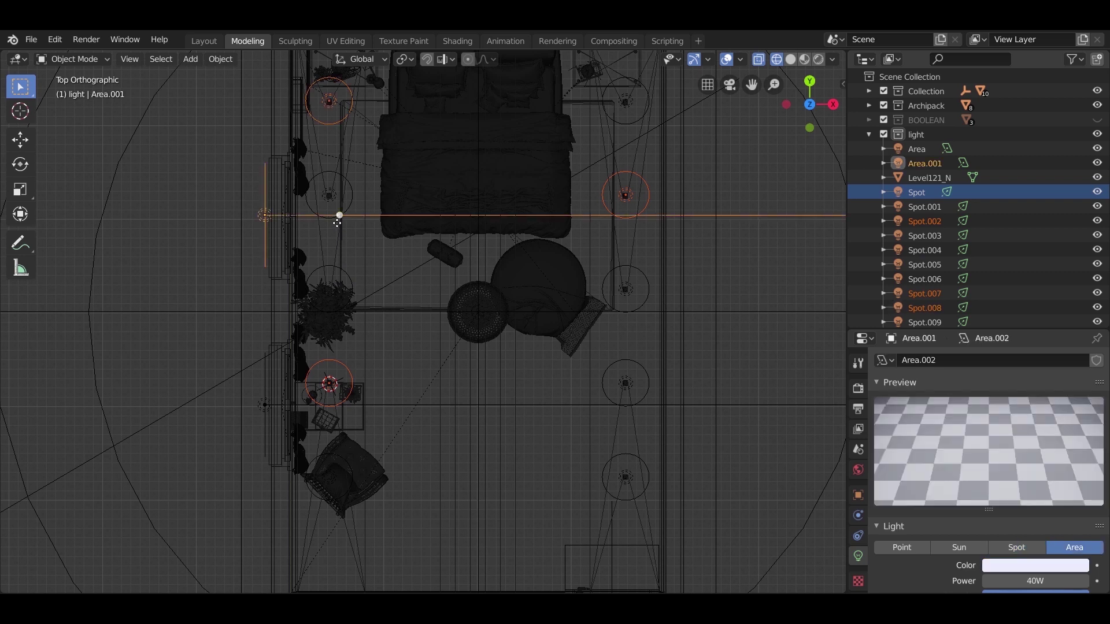
pyautogui.keyDown('shift'); pyautogui.click(320, 212); pyautogui.keyUp('shift')
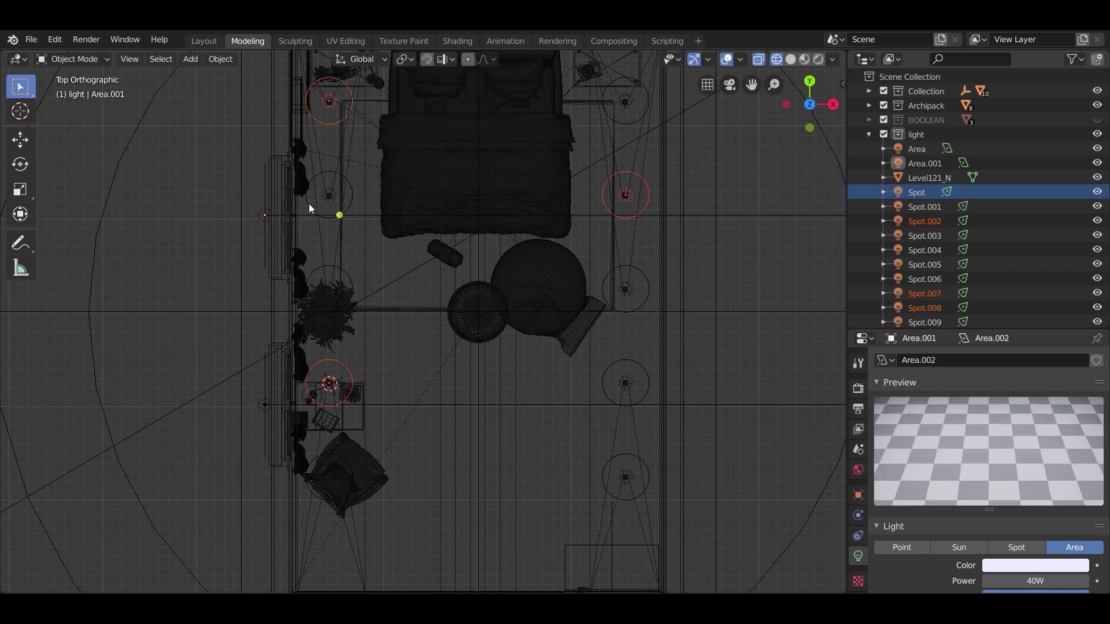
pyautogui.keyDown('shift'); pyautogui.click(310, 205); pyautogui.keyUp('shift')
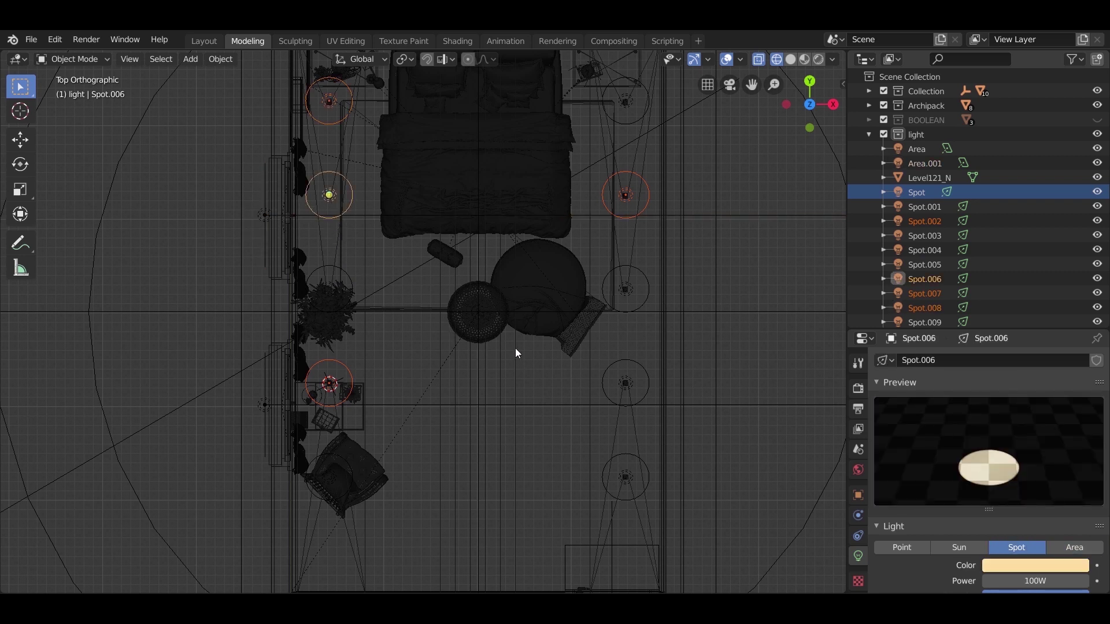
pyautogui.scroll(-1, 518, 353)
pyautogui.keyDown('shift'); pyautogui.click(608, 383); pyautogui.keyUp('shift')
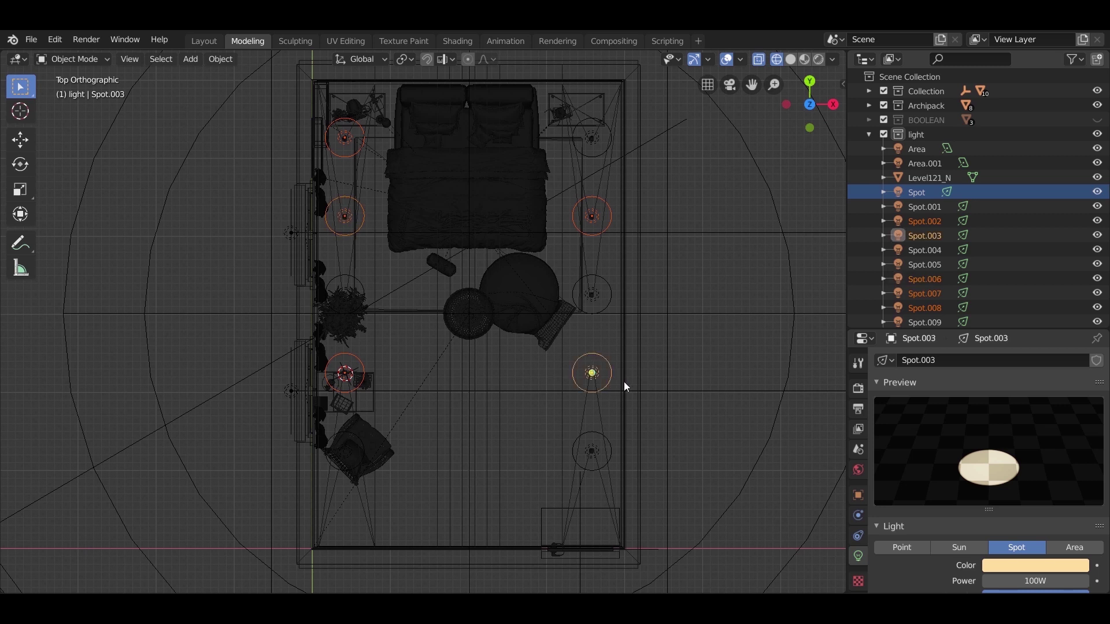
# Step: Swap Spot.003 for Spot.001 in the selection and delete the selected spot lights
pyautogui.keyDown('shift'); pyautogui.click(607, 395); pyautogui.keyUp('shift')
pyautogui.keyDown('shift'); pyautogui.click(608, 443); pyautogui.keyUp('shift')
pyautogui.press('x')
pyautogui.click(529, 381)
# Step: Orbit to a perspective view of the bedroom and switch to rendered shading
pyautogui.moveTo(529, 381)
pyautogui.mouseDown(button='middle')
pyautogui.moveTo(550, 462)
pyautogui.moveTo(526, 333)
pyautogui.mouseUp(button='middle')
pyautogui.scroll(5, 524, 332)
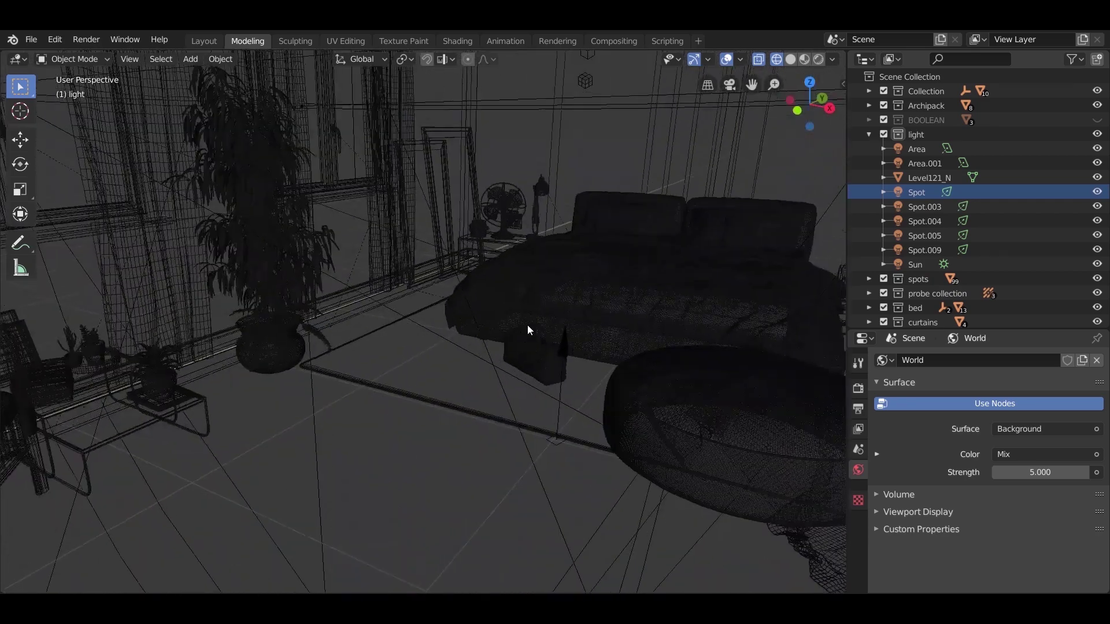
pyautogui.press('z')
pyautogui.click(520, 274)
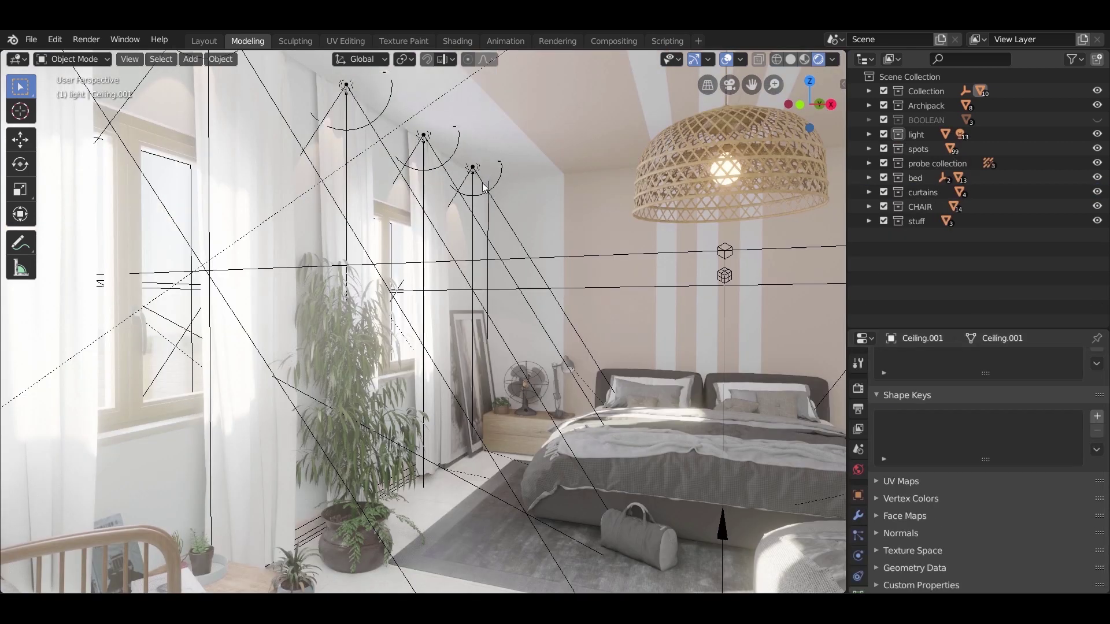
# Step: Select Spot.009 and view its light colour as hex FFCA83
pyautogui.click(484, 185)
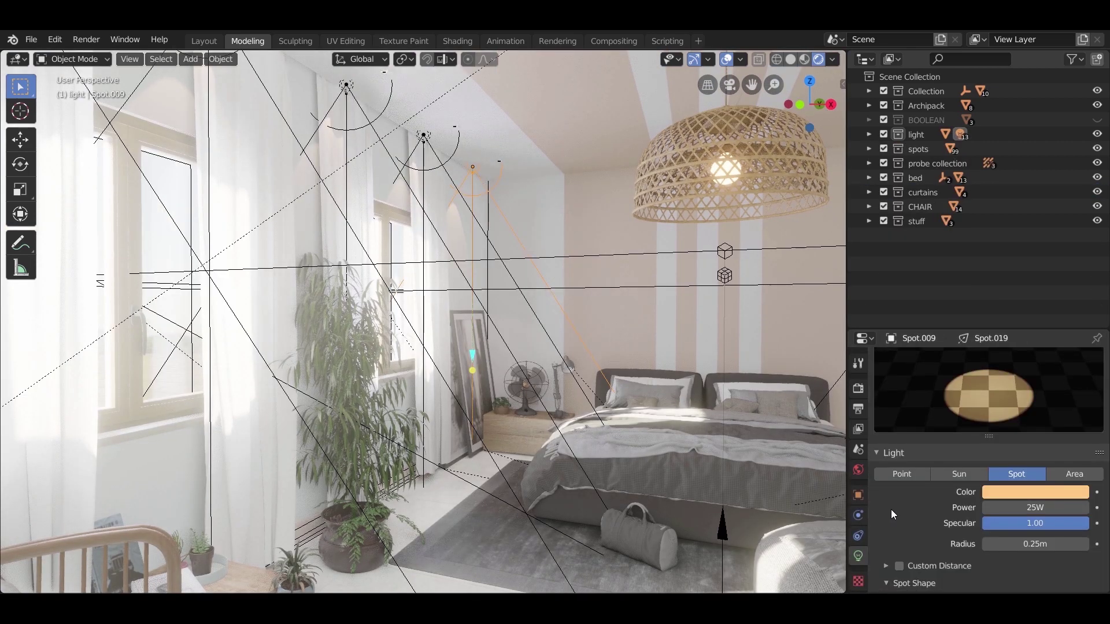
pyautogui.click(1035, 493)
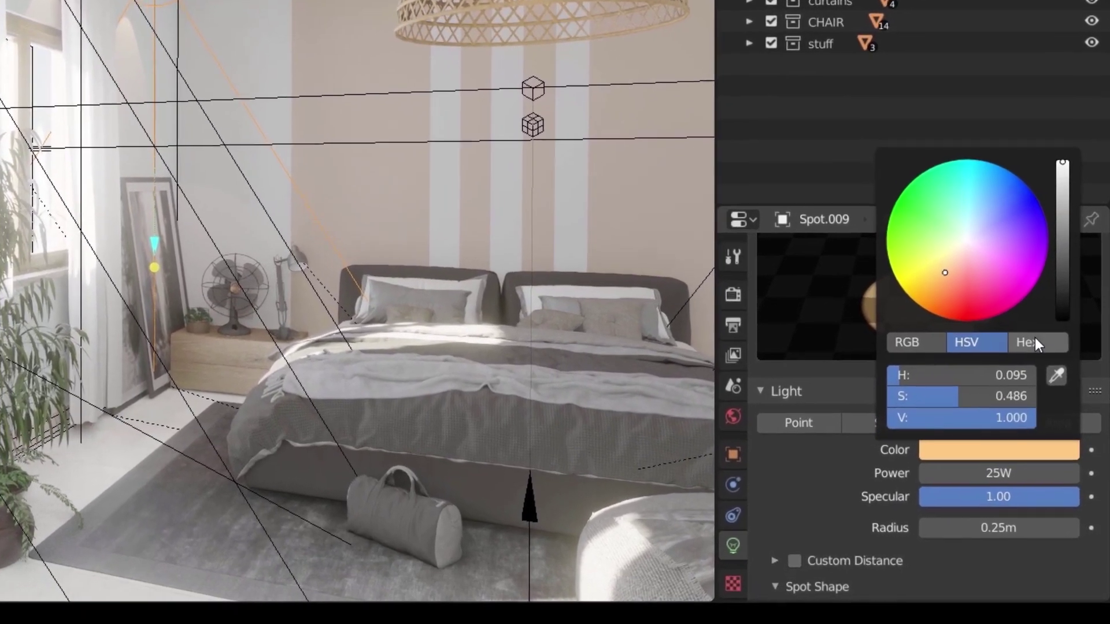
pyautogui.click(1044, 372)
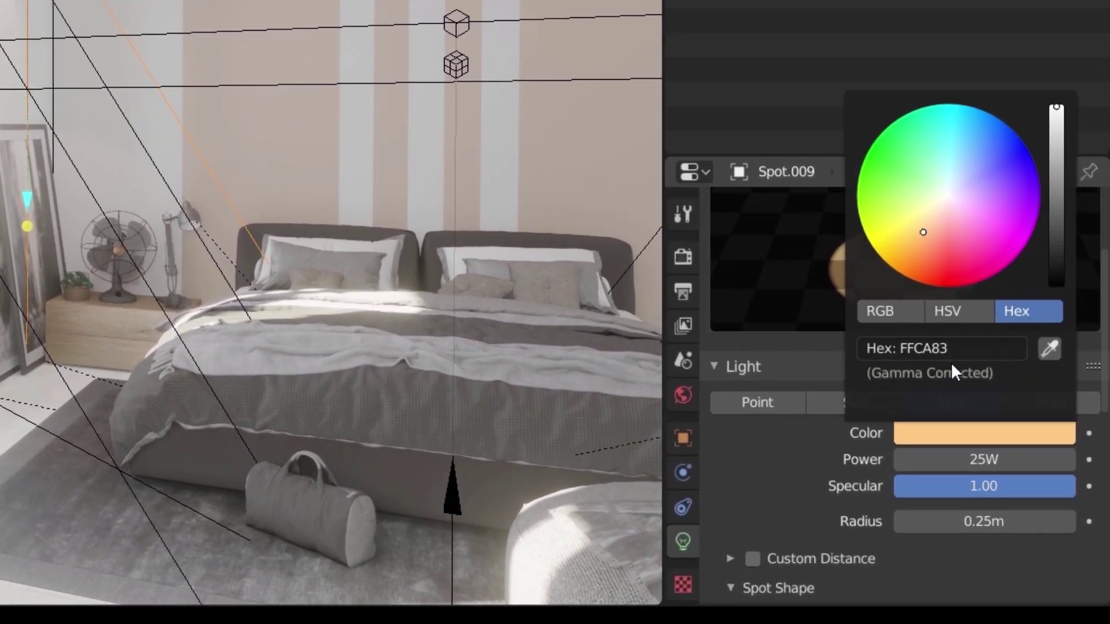
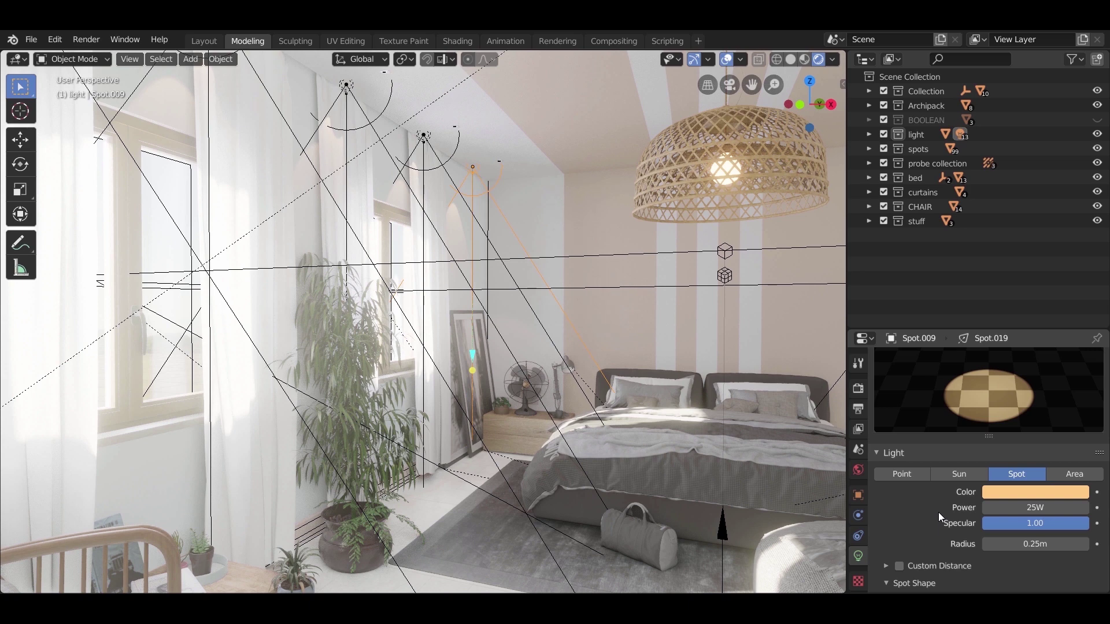
# Step: Hide the viewport overlays and switch the bedroom view to wireframe shading
pyautogui.scroll(-2, 939, 514)
pyautogui.scroll(-1, 938, 516)
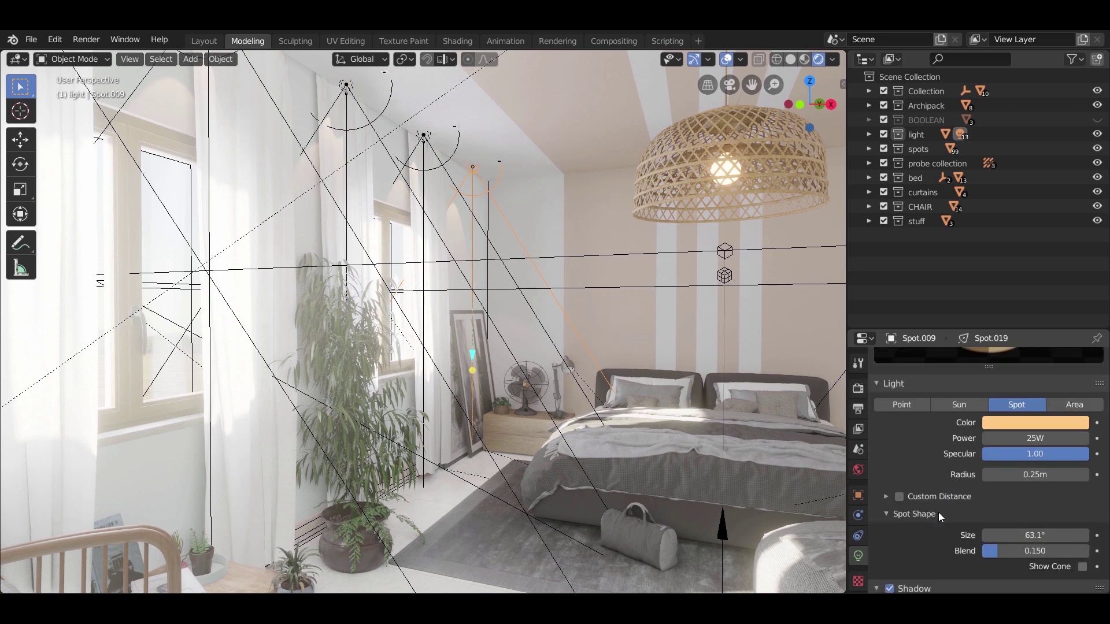
pyautogui.scroll(-4, 938, 512)
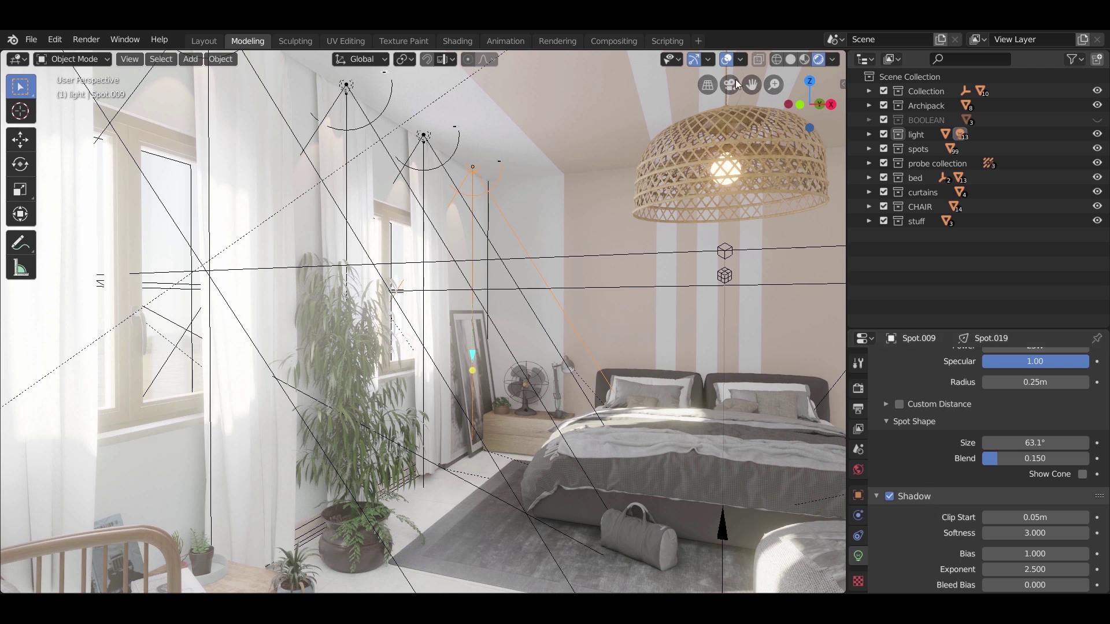
pyautogui.click(727, 57)
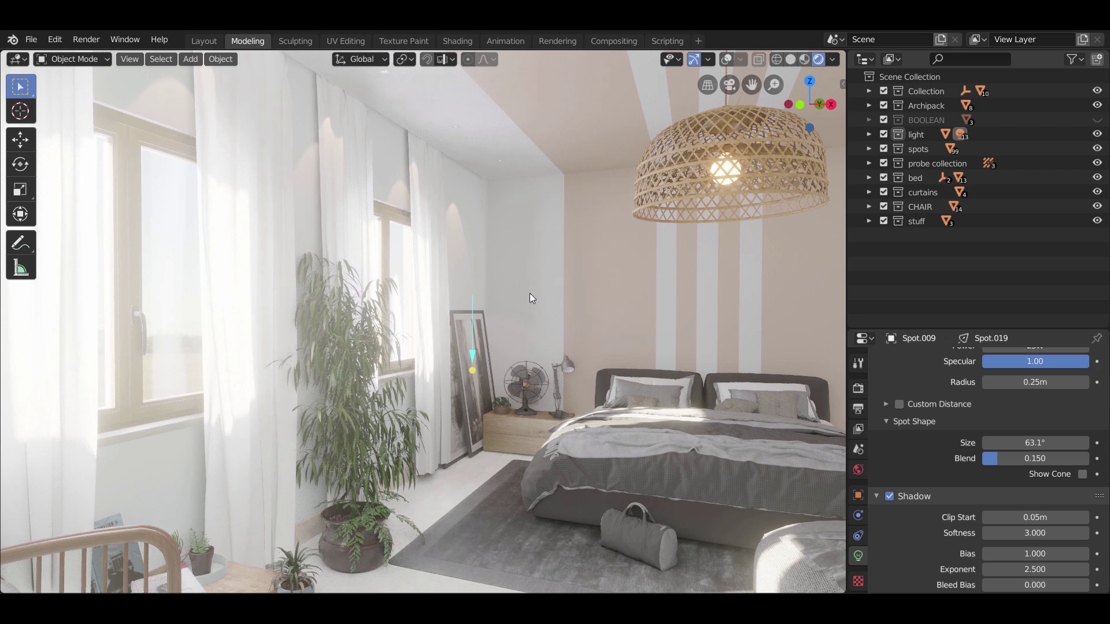
pyautogui.press('z')
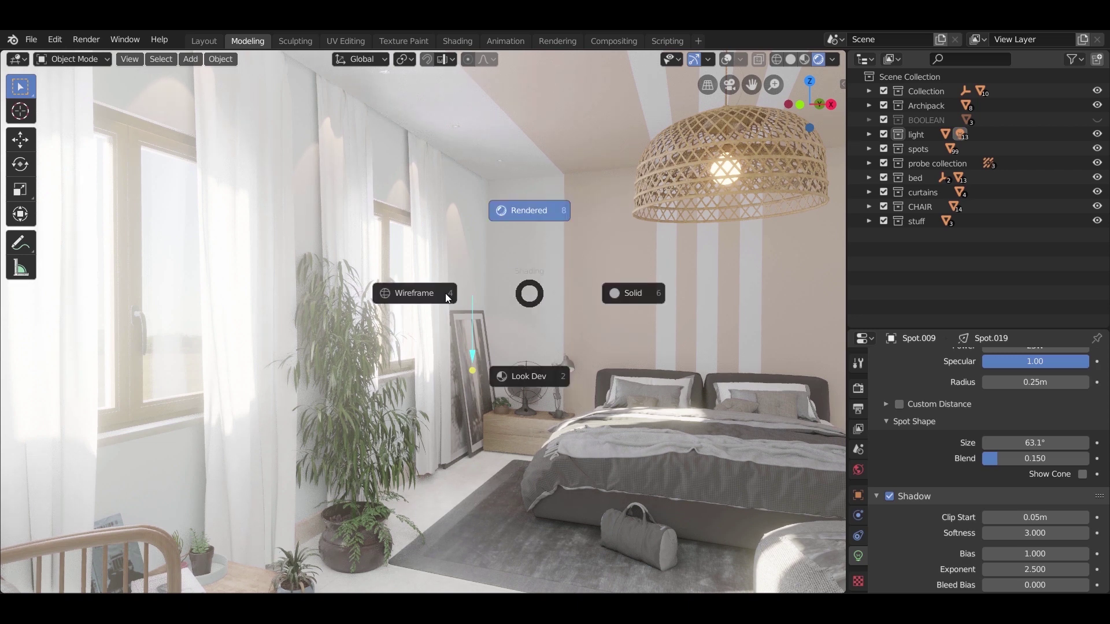
pyautogui.click(448, 296)
# Step: Frame the room in top view and add a new area light
pyautogui.press('KP_7')
pyautogui.scroll(-11, 438, 271)
pyautogui.keyDown('shift'); pyautogui.moveTo(496, 276); pyautogui.dragTo(545, 384, button='middle'); pyautogui.keyUp('shift')
pyautogui.scroll(1, 458, 293)
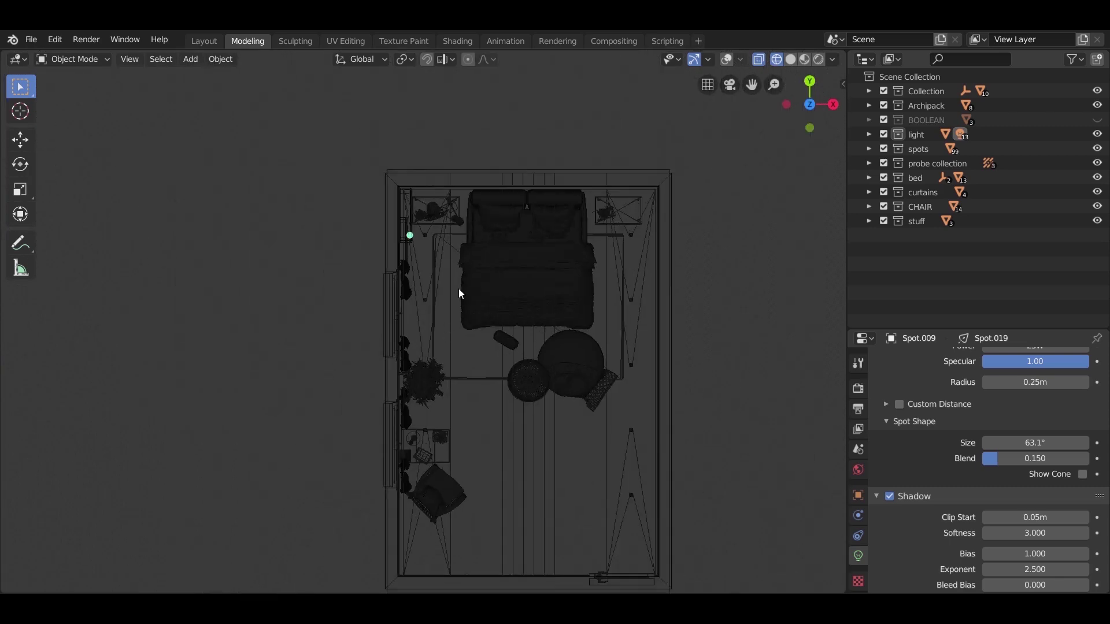
pyautogui.keyDown('shift'); pyautogui.moveTo(478, 362); pyautogui.dragTo(486, 319, button='middle'); pyautogui.keyUp('shift')
pyautogui.hotkey('shift', 'a')
pyautogui.moveTo(478, 307)
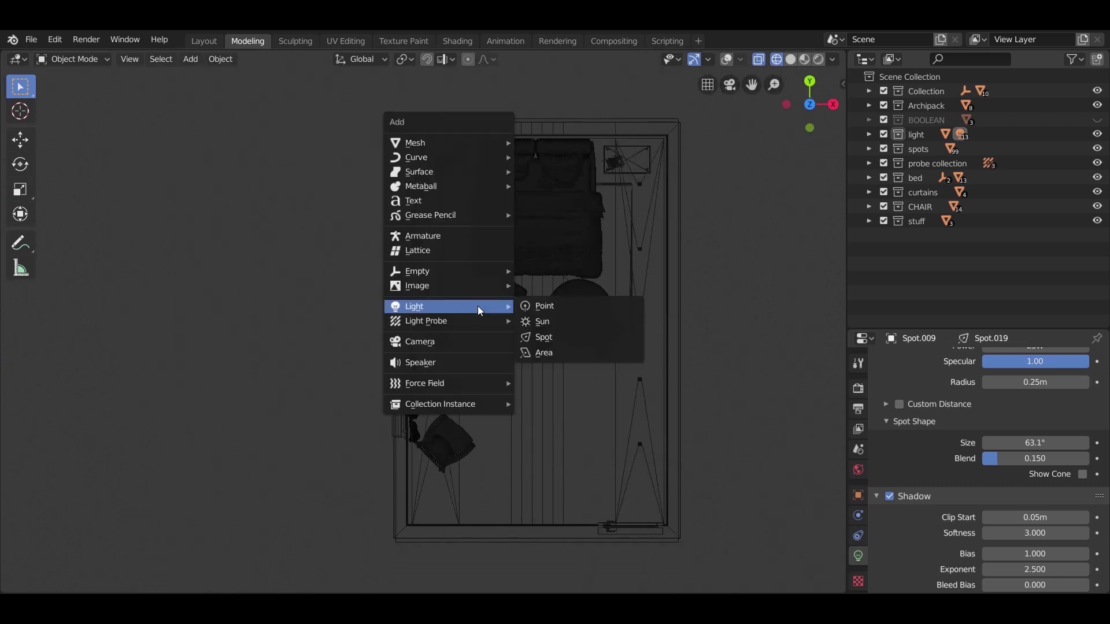
pyautogui.click(540, 352)
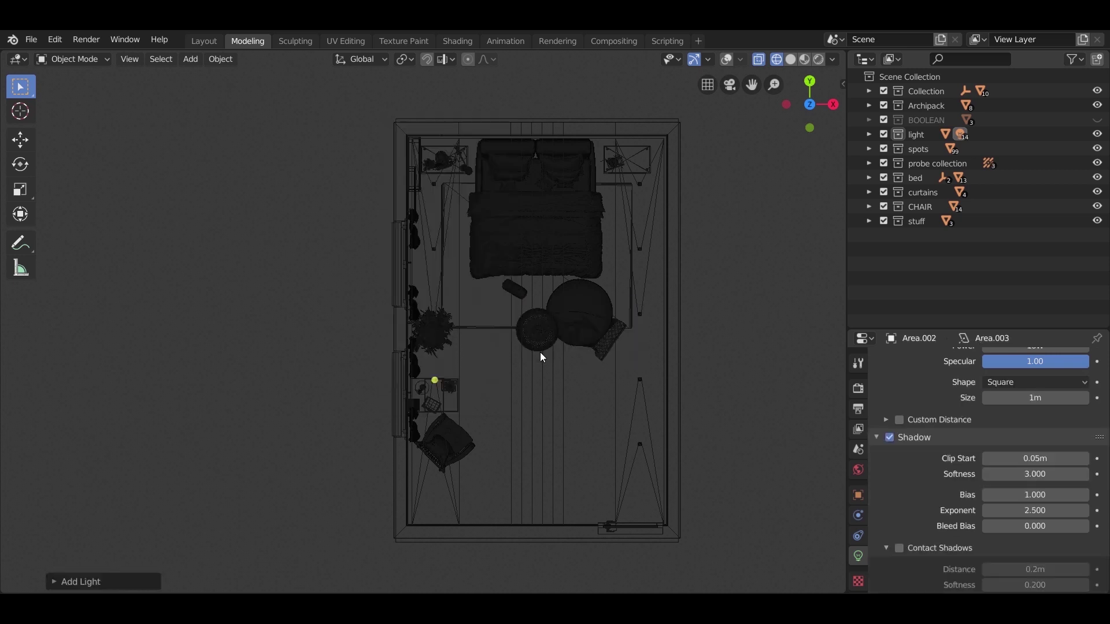
# Step: Scale the area light into a long strip along Y and narrow it along X
pyautogui.scroll(1, 540, 352)
pyautogui.press('s')
pyautogui.press('z')
pyautogui.press('x')
pyautogui.press('y')
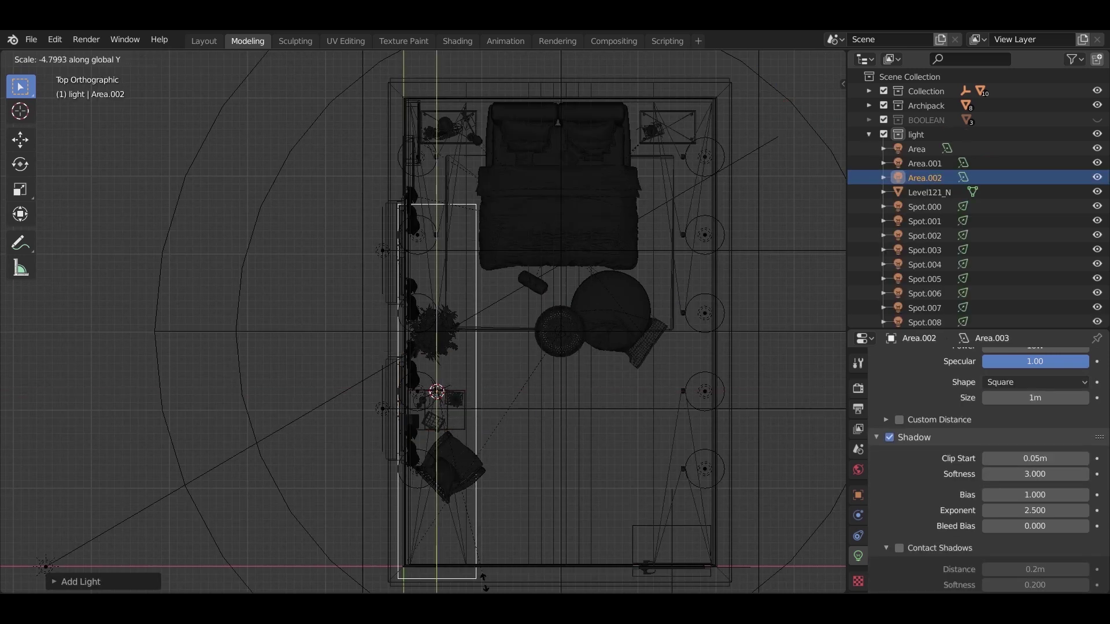
pyautogui.click(543, 409)
pyautogui.scroll(-1, 543, 410)
pyautogui.press('s')
pyautogui.press('x')
pyautogui.click(446, 392)
# Step: Adjust the strip's length and place it beside the left wall, then view from the front
pyautogui.press('s')
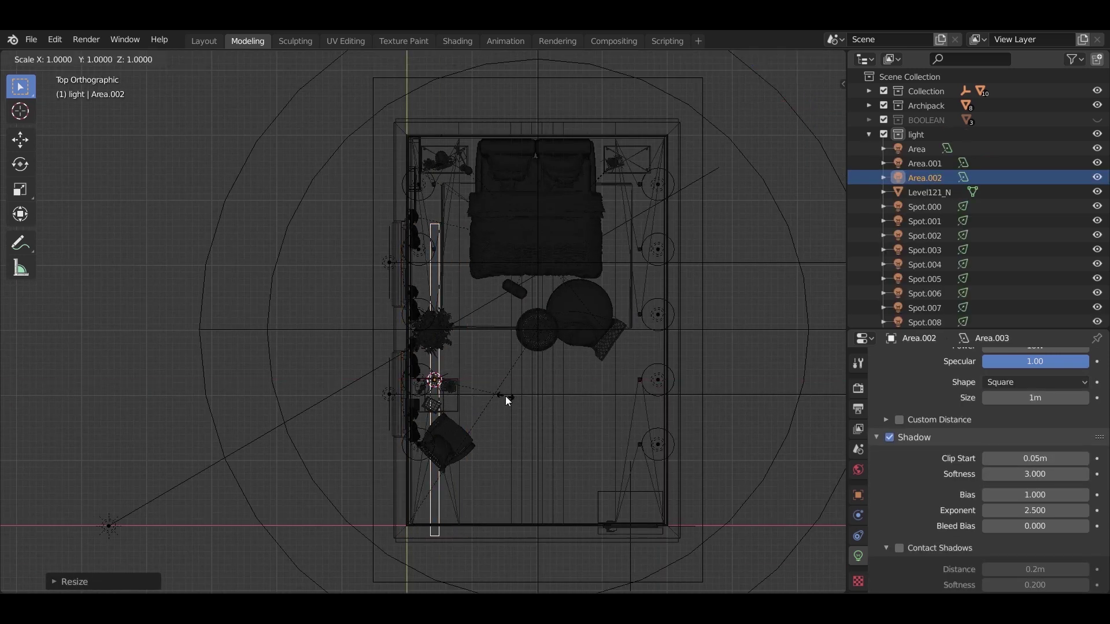
pyautogui.press('x')
pyautogui.press('y')
pyautogui.click(527, 409)
pyautogui.press('g')
pyautogui.hotkey('shift', 'z')
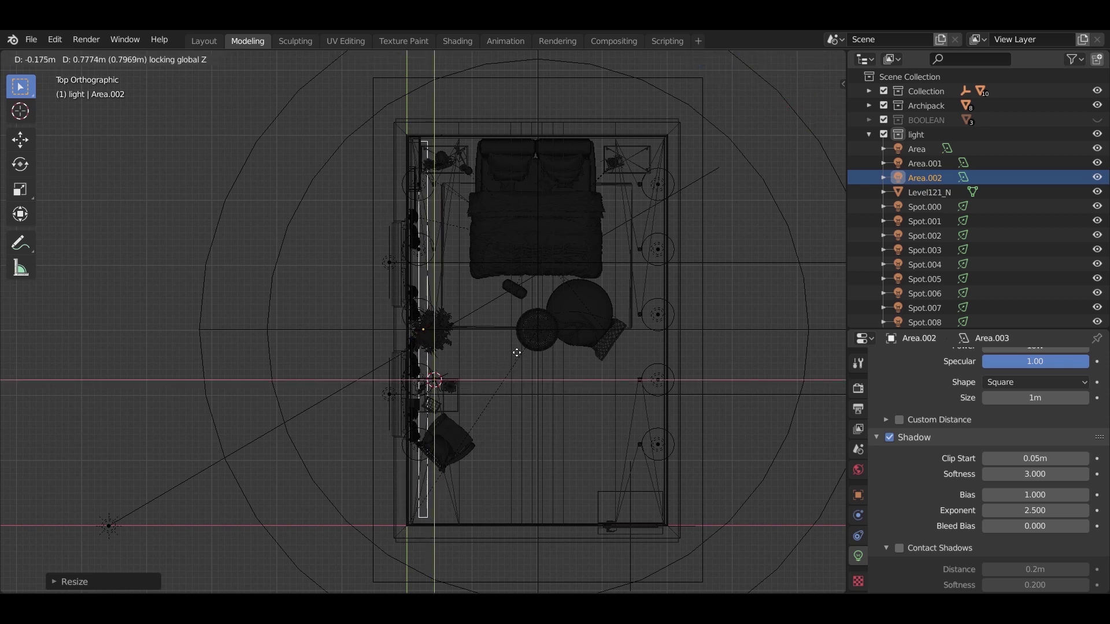
pyautogui.click(526, 362)
pyautogui.press('s')
pyautogui.press('y')
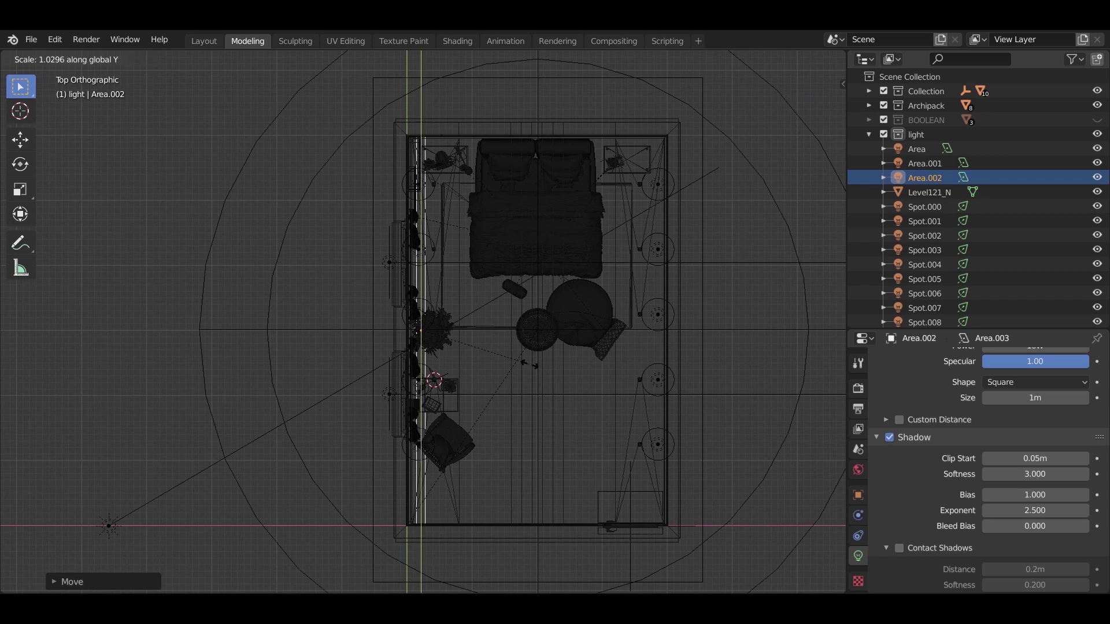
pyautogui.click(529, 361)
pyautogui.press('KP_1')
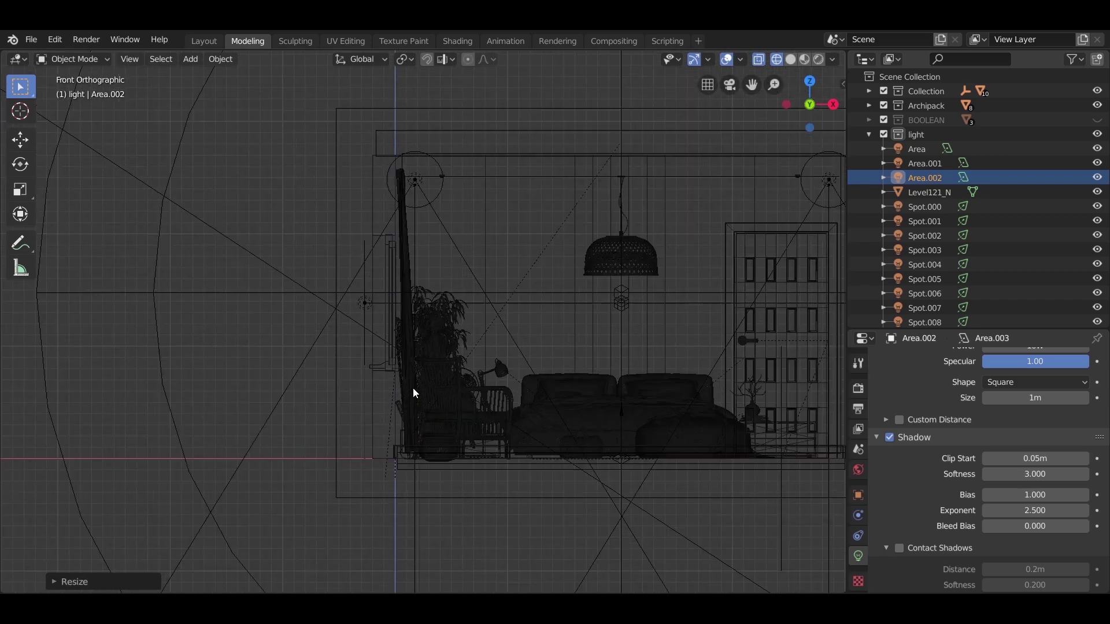
# Step: Raise the Area.002 strip vertically toward the ceiling
pyautogui.press('g')
pyautogui.press('z')
pyautogui.press('Escape')
pyautogui.scroll(-3, 447, 307)
pyautogui.moveTo(446, 308); pyautogui.dragTo(453, 435, button='middle')
pyautogui.press('g')
pyautogui.press('z')
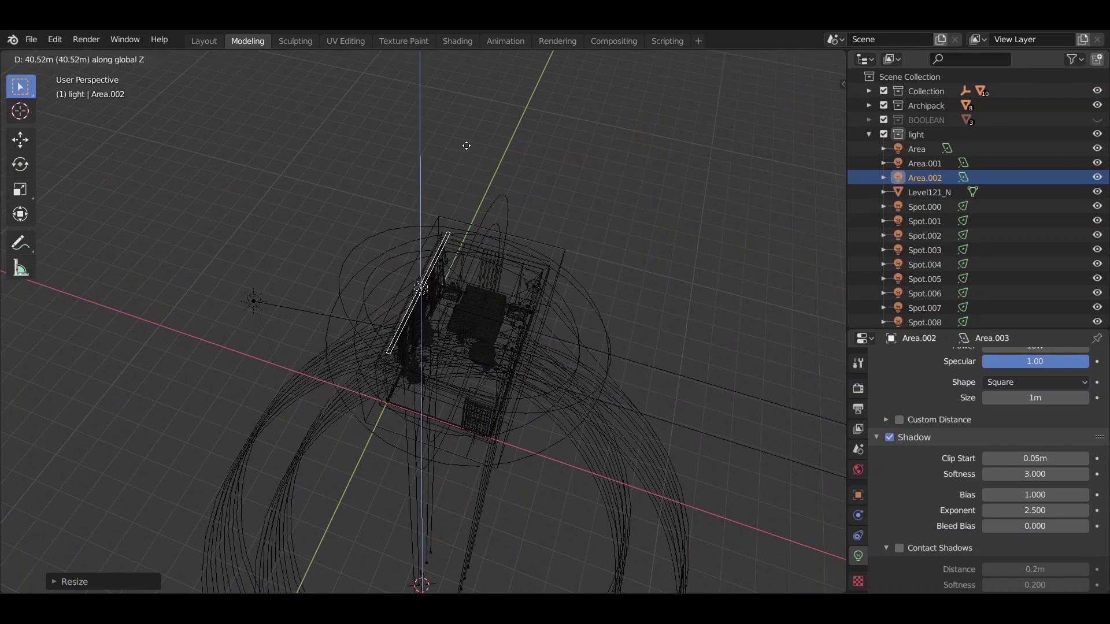
pyautogui.click(466, 144)
pyautogui.scroll(6, 377, 338)
pyautogui.moveTo(376, 338); pyautogui.dragTo(415, 358, button='middle')
pyautogui.press('KP_1')
# Step: Fine-tune the strip's height so it sits just below the ceiling
pyautogui.scroll(3, 415, 358)
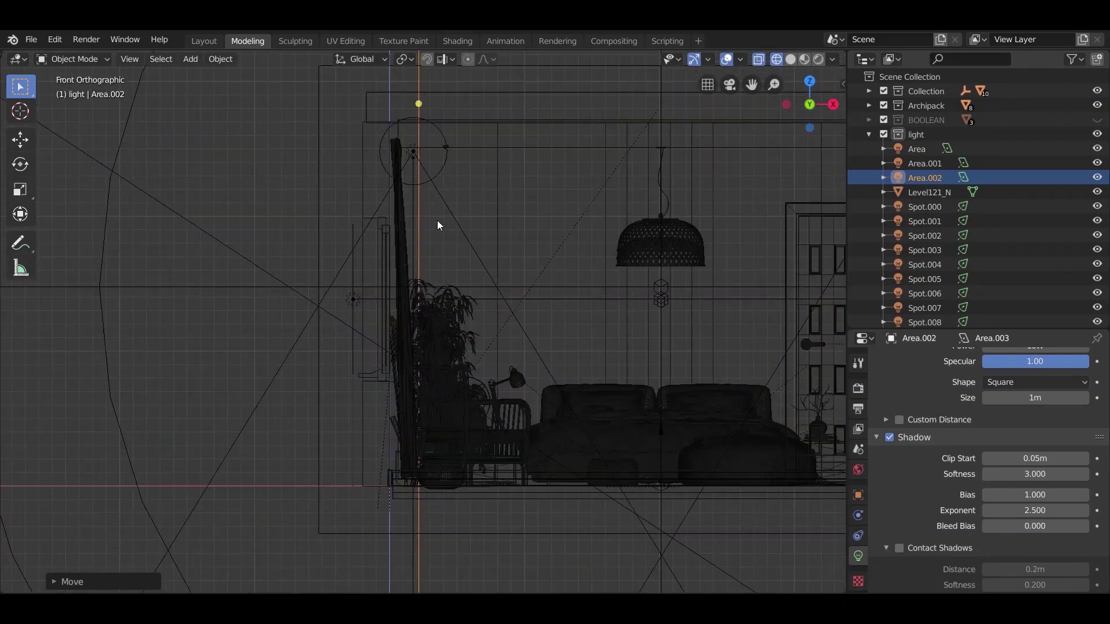
pyautogui.press('g')
pyautogui.press('z')
pyautogui.click(419, 109)
pyautogui.keyDown('shift'); pyautogui.moveTo(480, 267); pyautogui.dragTo(519, 399, button='middle'); pyautogui.keyUp('shift')
pyautogui.scroll(8, 508, 225)
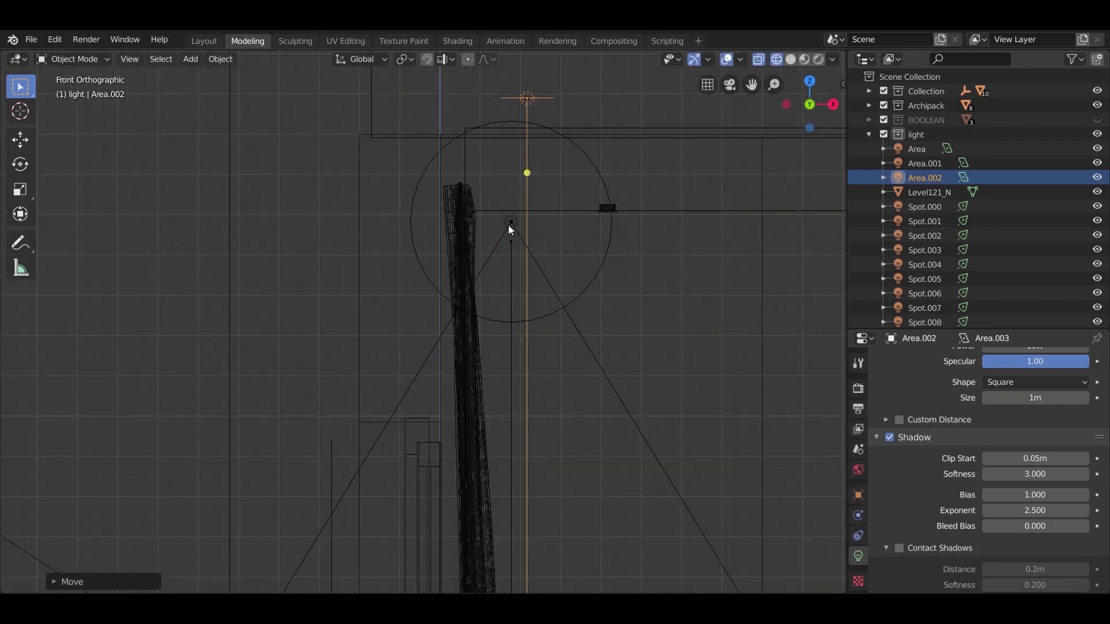
pyautogui.keyDown('shift'); pyautogui.moveTo(526, 151); pyautogui.dragTo(512, 347, button='middle'); pyautogui.keyUp('shift')
pyautogui.press('g')
pyautogui.press('z')
pyautogui.click(498, 456)
# Step: Rotate Area.002 around Z and nudge it freely into place
pyautogui.press('r')
pyautogui.press('z')
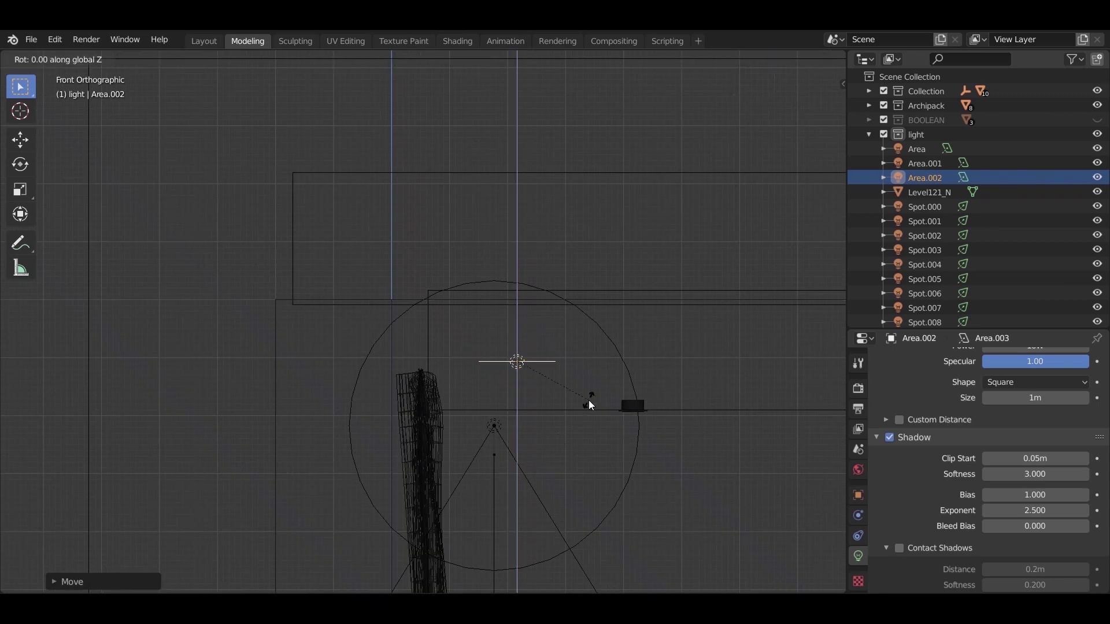
pyautogui.click(565, 483)
pyautogui.press('g')
pyautogui.hotkey('shift', 'z')
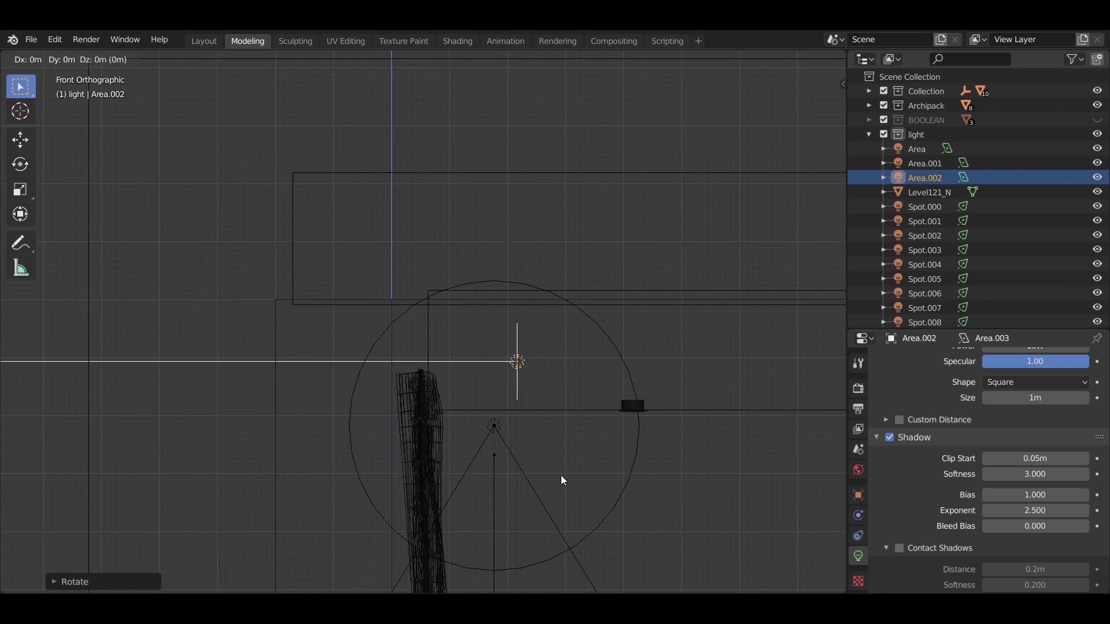
pyautogui.press('Escape')
pyautogui.press('g')
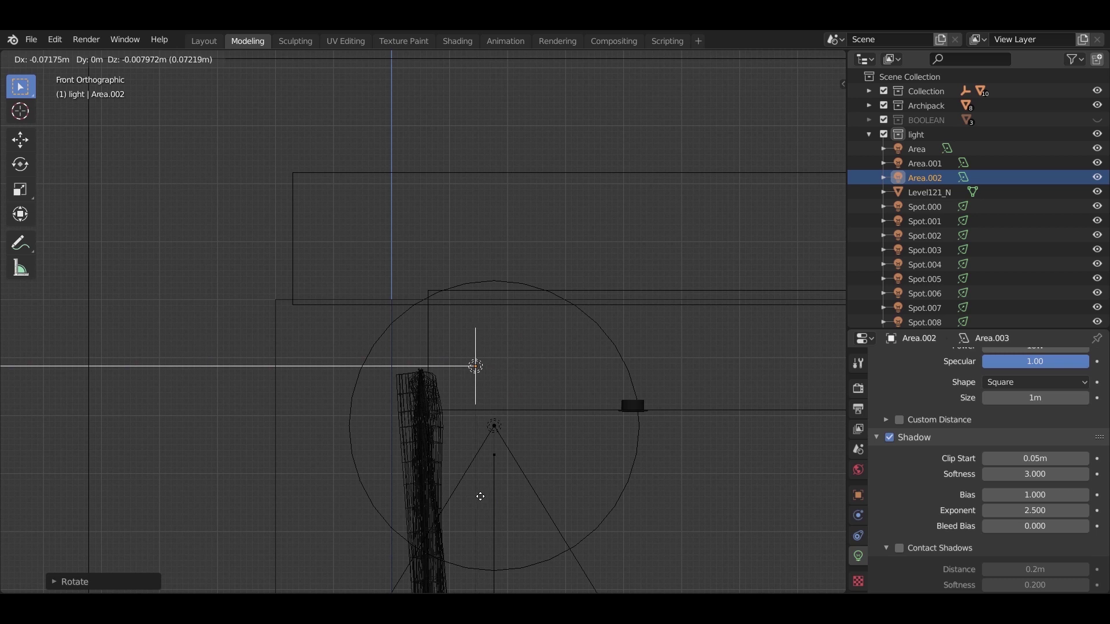
pyautogui.click(491, 493)
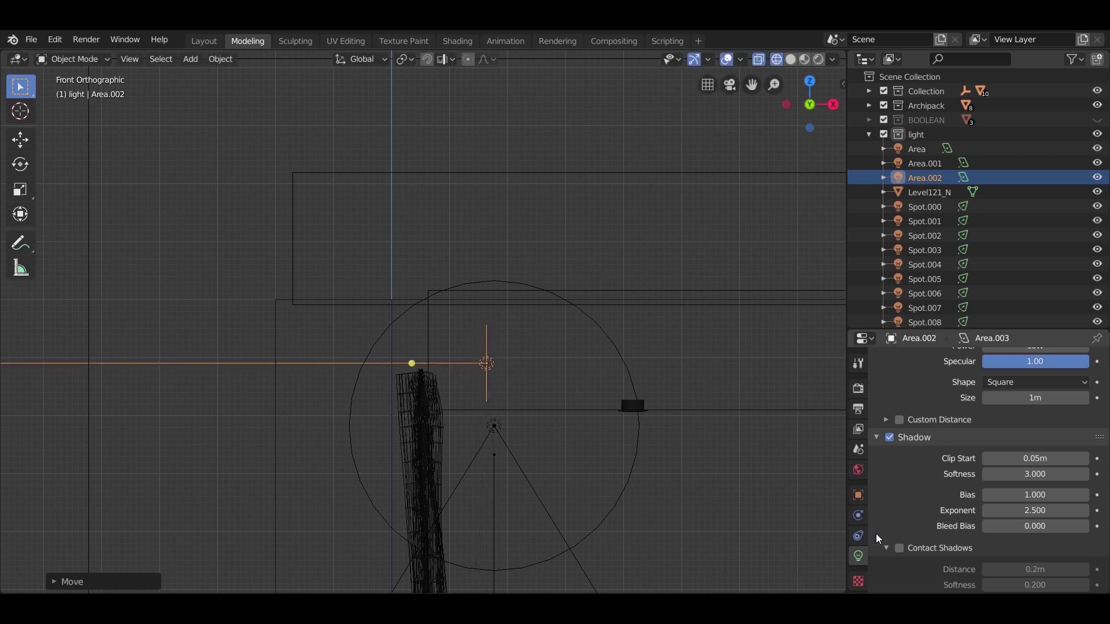
# Step: Select Spot.000 and view its light colour, hex FFCA83
pyautogui.click(922, 207)
pyautogui.scroll(3, 948, 442)
pyautogui.click(1035, 399)
# Step: Copy Spot.000's FFCA83 colour into Area.002 and set its power to 25W
pyautogui.click(1023, 351)
pyautogui.hotkey('ctrl', 'c')
pyautogui.press('Escape')
pyautogui.click(920, 178)
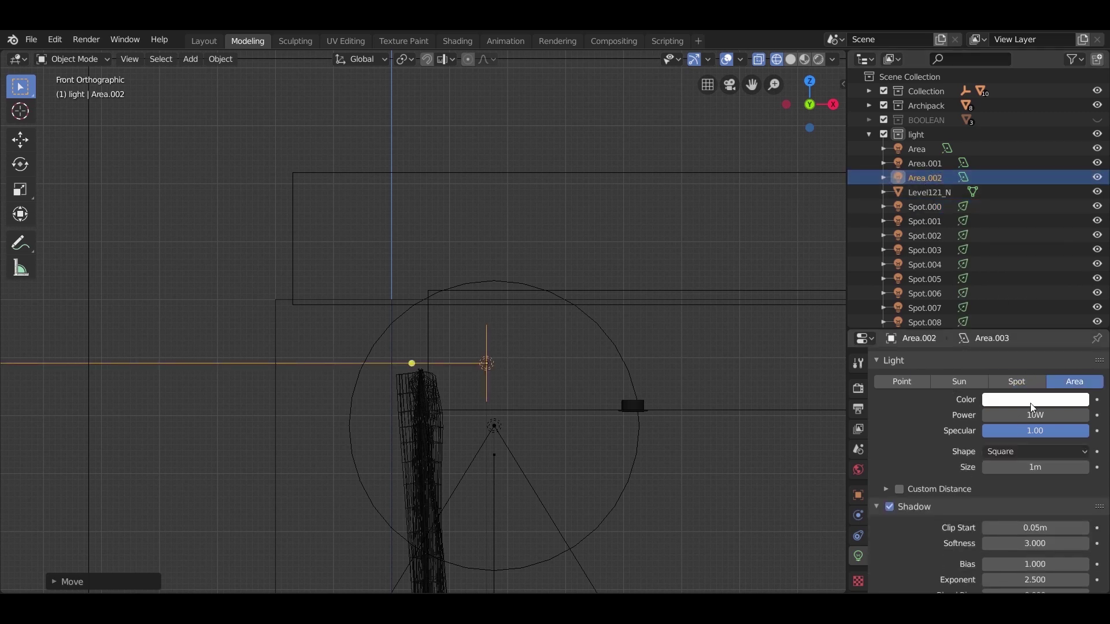
pyautogui.click(1032, 405)
pyautogui.click(1030, 345)
pyautogui.hotkey('ctrl', 'v')
pyautogui.press('Return')
pyautogui.click(1035, 414)
pyautogui.write('25')
pyautogui.press('Return')
# Step: Preview the warm strip in Look Dev and rendered shading, then return to wireframe
pyautogui.moveTo(584, 468)
pyautogui.mouseDown(button='middle')
pyautogui.moveTo(536, 440)
pyautogui.moveTo(582, 338)
pyautogui.mouseUp(button='middle')
pyautogui.press('z')
pyautogui.click(546, 470)
pyautogui.scroll(-3, 545, 471)
pyautogui.scroll(-2, 580, 339)
pyautogui.press('z')
pyautogui.click(509, 295)
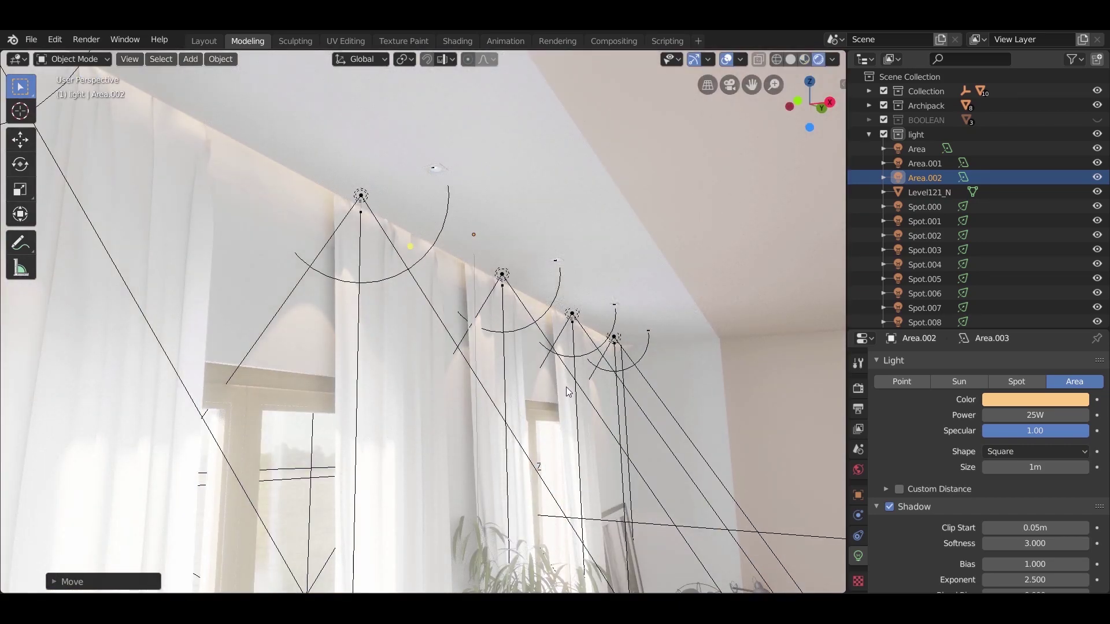
pyautogui.press('z')
pyautogui.click(496, 386)
# Step: Duplicate Area.002 to the room's right wall as Area.003, rotated 180° around Z
pyautogui.press('KP_7')
pyautogui.scroll(-5, 416, 325)
pyautogui.keyDown('shift'); pyautogui.moveTo(594, 353); pyautogui.dragTo(570, 349, button='middle'); pyautogui.keyUp('shift')
pyautogui.scroll(1, 477, 334)
pyautogui.hotkey('shift', 'd')
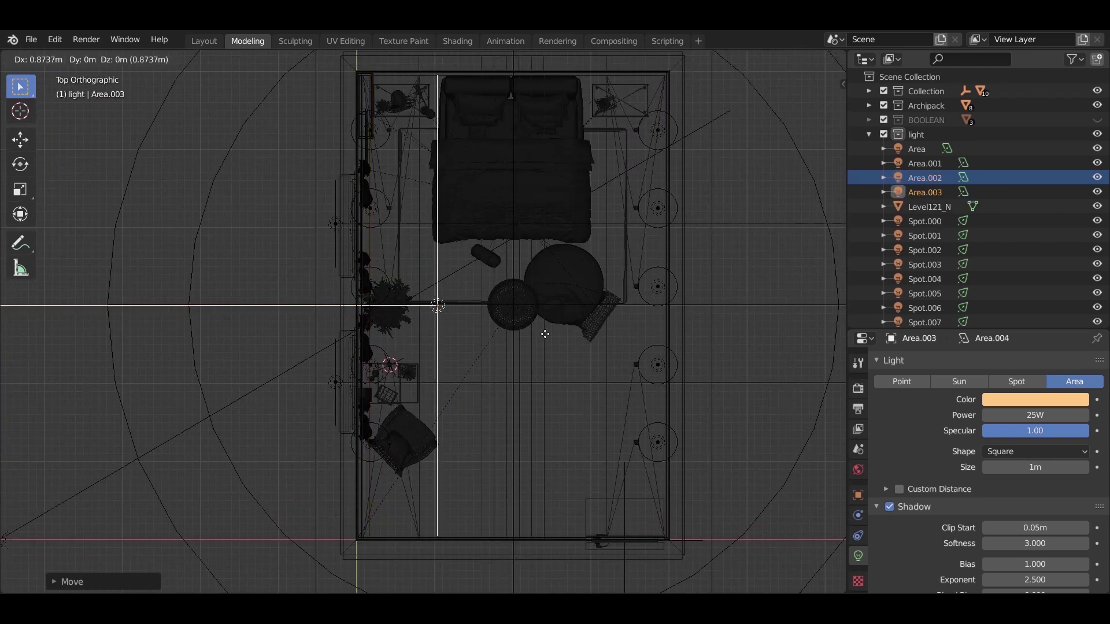
pyautogui.click(772, 333)
pyautogui.write('rz180')
pyautogui.press('Return')
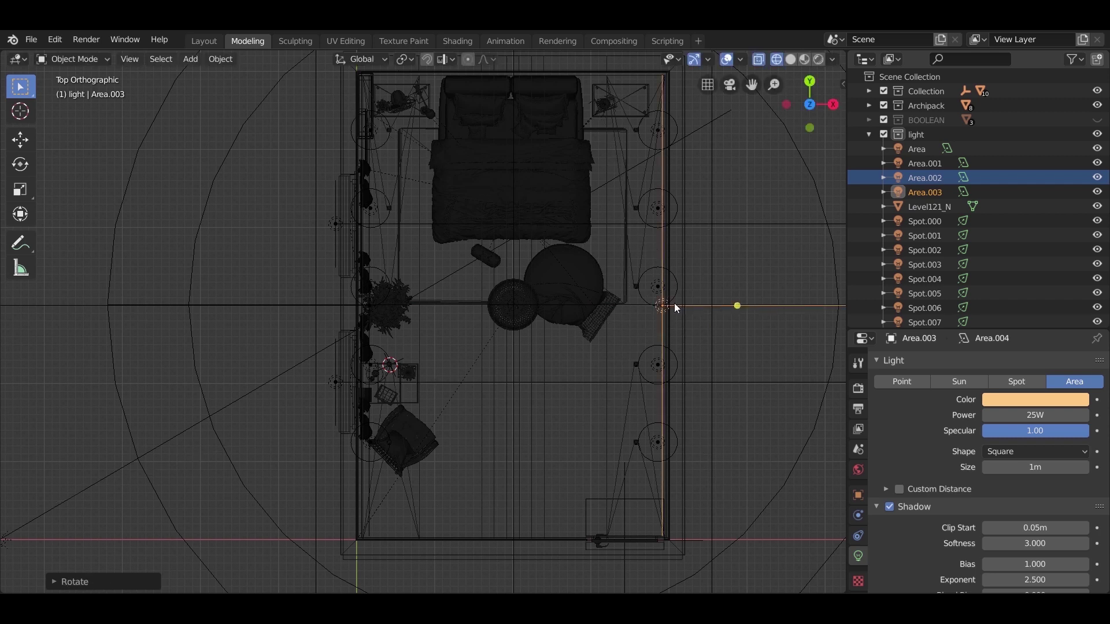
# Step: Duplicate Area.003 as Area.004, move it along X and rotate it 90° around Z
pyautogui.hotkey('shift', 'd')
pyautogui.press('x')
pyautogui.click(521, 309)
pyautogui.write('rz90')
pyautogui.press('Return')
# Step: Stretch Area.004 along the X axis
pyautogui.press('s')
pyautogui.press('x')
pyautogui.press('z')
pyautogui.rightClick(777, 384)
pyautogui.press('s')
pyautogui.press('y')
pyautogui.press('x')
pyautogui.click(743, 369)
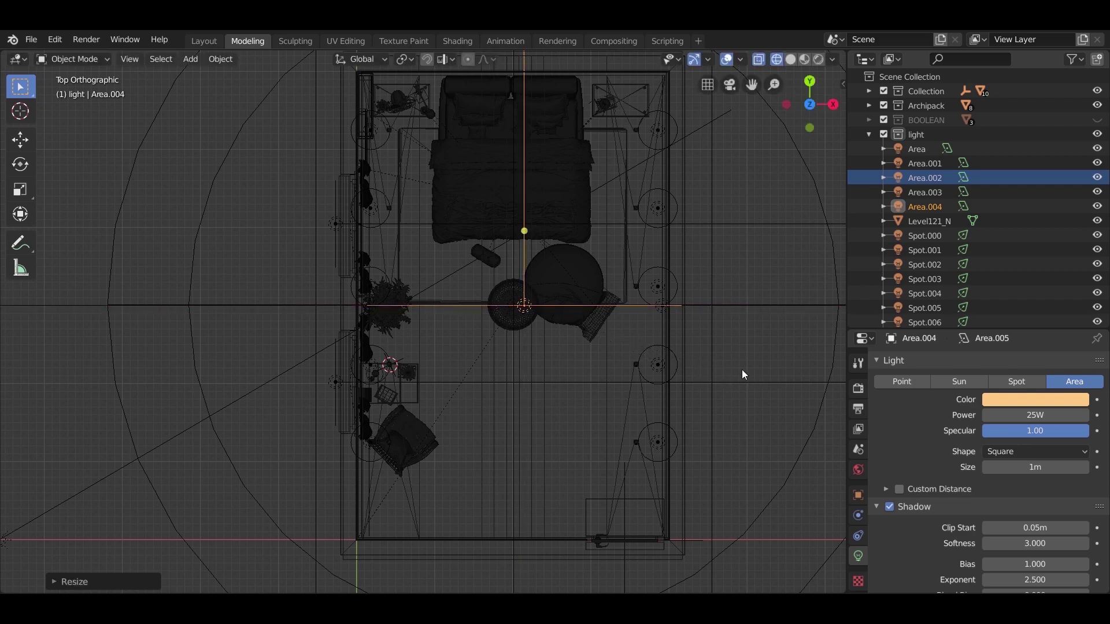
# Step: Shift Area.004 along X and adjust its width
pyautogui.scroll(2, 681, 277)
pyautogui.press('g')
pyautogui.press('x')
pyautogui.click(691, 286)
pyautogui.press('s')
pyautogui.press('x')
pyautogui.click(757, 346)
# Step: Move Area.004 along Y to the wall behind the bed
pyautogui.scroll(-2, 756, 345)
pyautogui.press('g')
pyautogui.press('y')
pyautogui.click(540, 130)
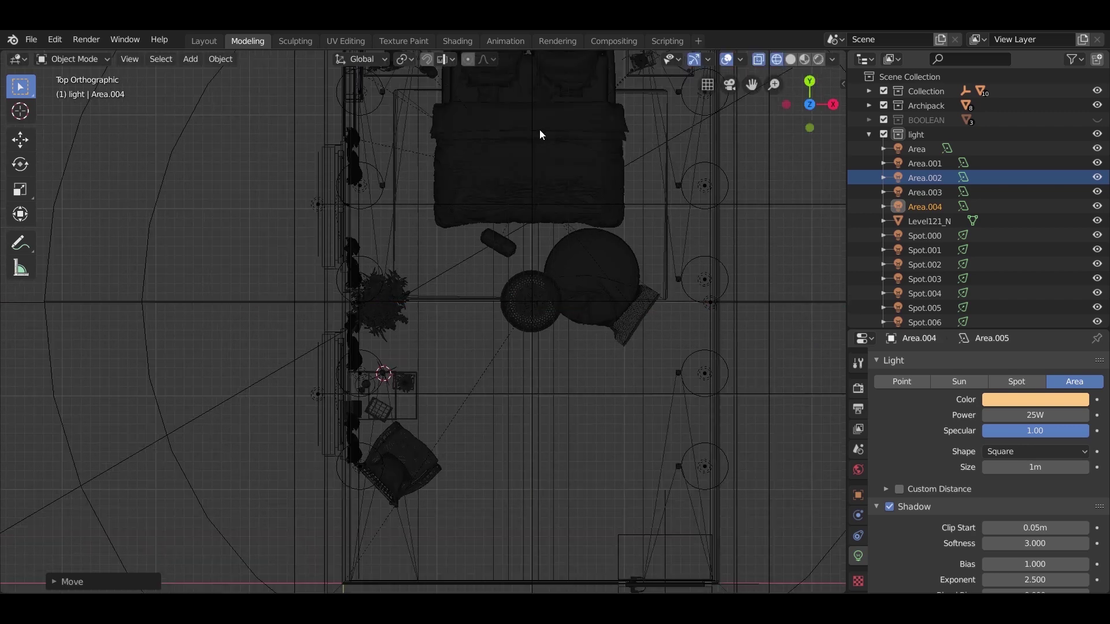
pyautogui.scroll(5, 418, 229)
pyautogui.keyDown('shift'); pyautogui.moveTo(606, 288); pyautogui.dragTo(414, 328, button='middle'); pyautogui.keyUp('shift')
# Step: Shift Area.004 slightly right and make the strip a little narrower
pyautogui.press('g')
pyautogui.press('y')
pyautogui.press('x')
pyautogui.press('Escape')
pyautogui.press('g')
pyautogui.press('x')
pyautogui.click(751, 400)
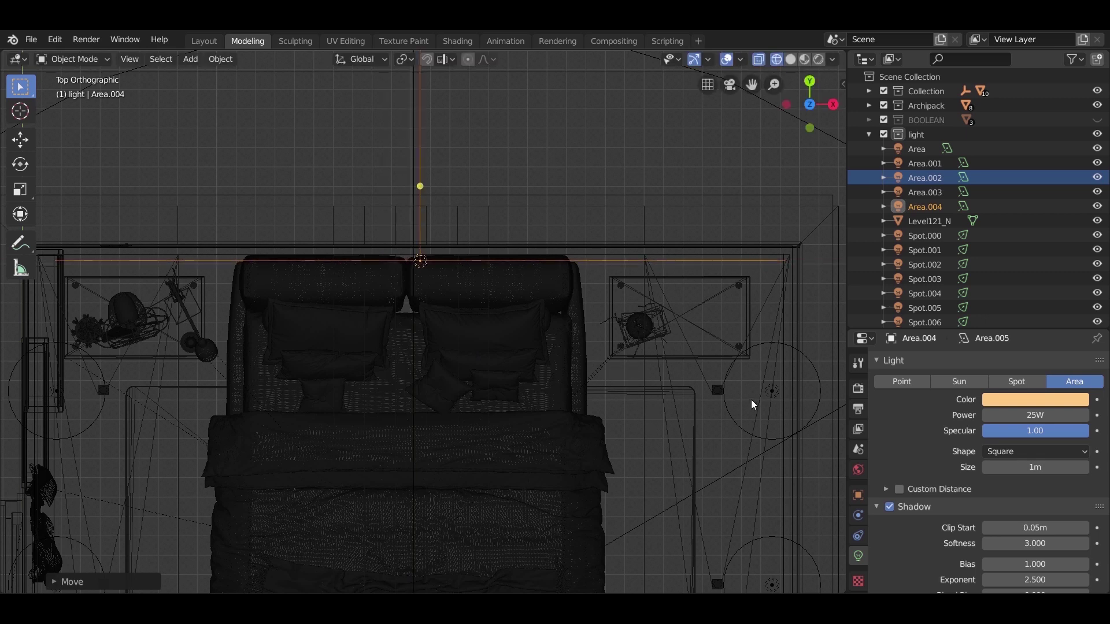
pyautogui.press('s')
pyautogui.press('x')
pyautogui.click(712, 380)
# Step: Centre Area.004 over the bed and preview it in rendered perspective
pyautogui.press('g')
pyautogui.press('x')
pyautogui.click(707, 377)
pyautogui.press('g')
pyautogui.press('x')
pyautogui.click(739, 391)
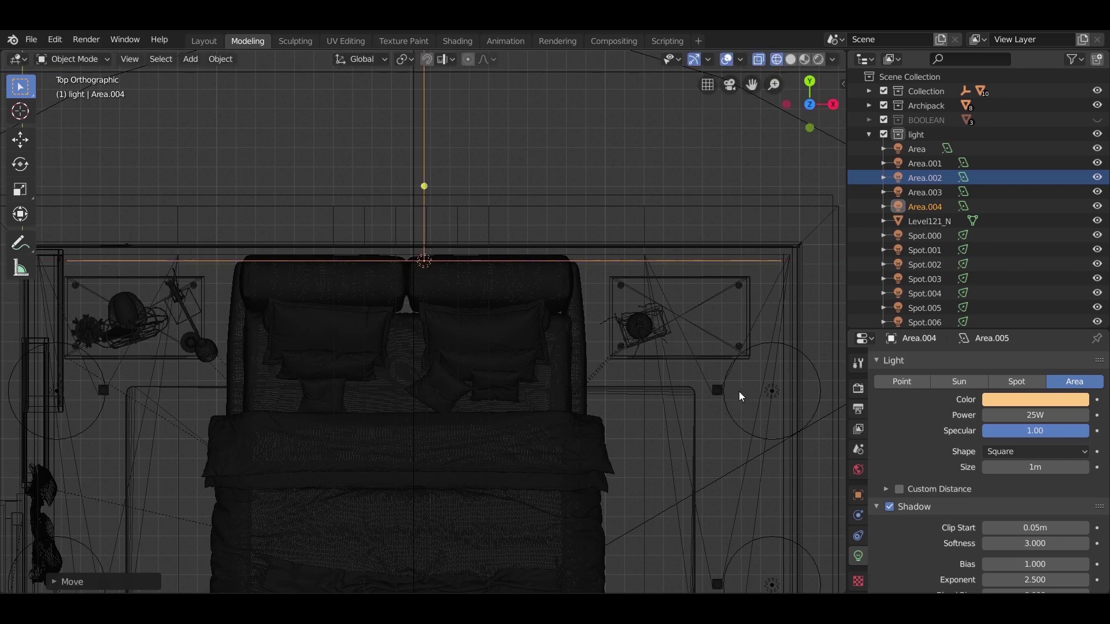
pyautogui.moveTo(706, 435)
pyautogui.mouseDown(button='middle')
pyautogui.moveTo(681, 283)
pyautogui.moveTo(661, 362)
pyautogui.moveTo(405, 342)
pyautogui.mouseUp(button='middle')
pyautogui.press('z')
pyautogui.click(409, 288)
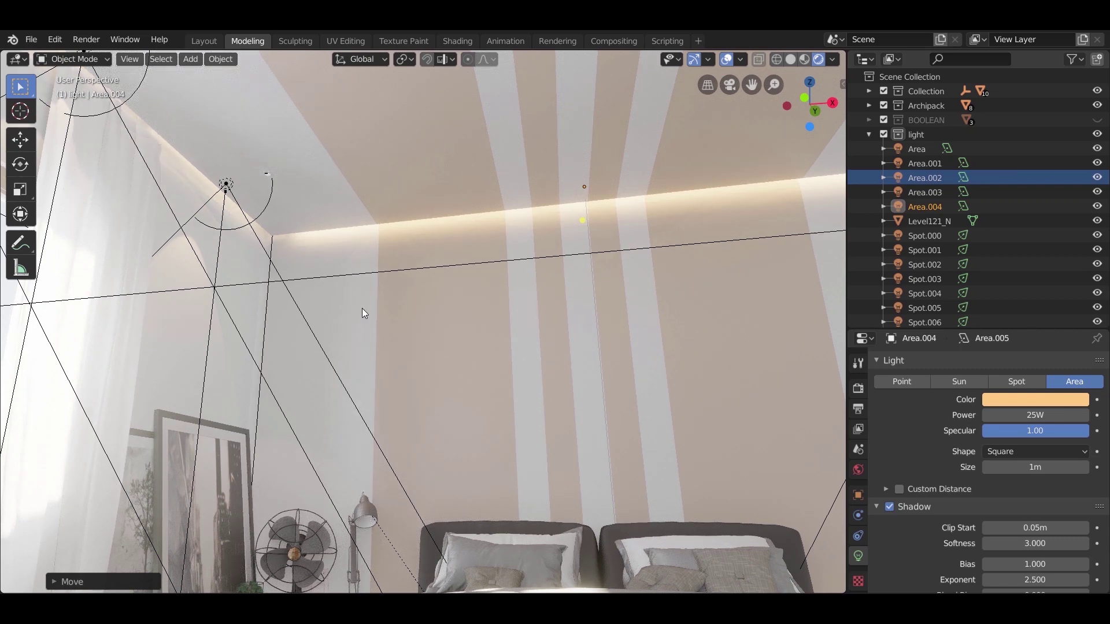
# Step: Delete the existing indirect lighting cache from the Render Properties
pyautogui.scroll(-2, 436, 462)
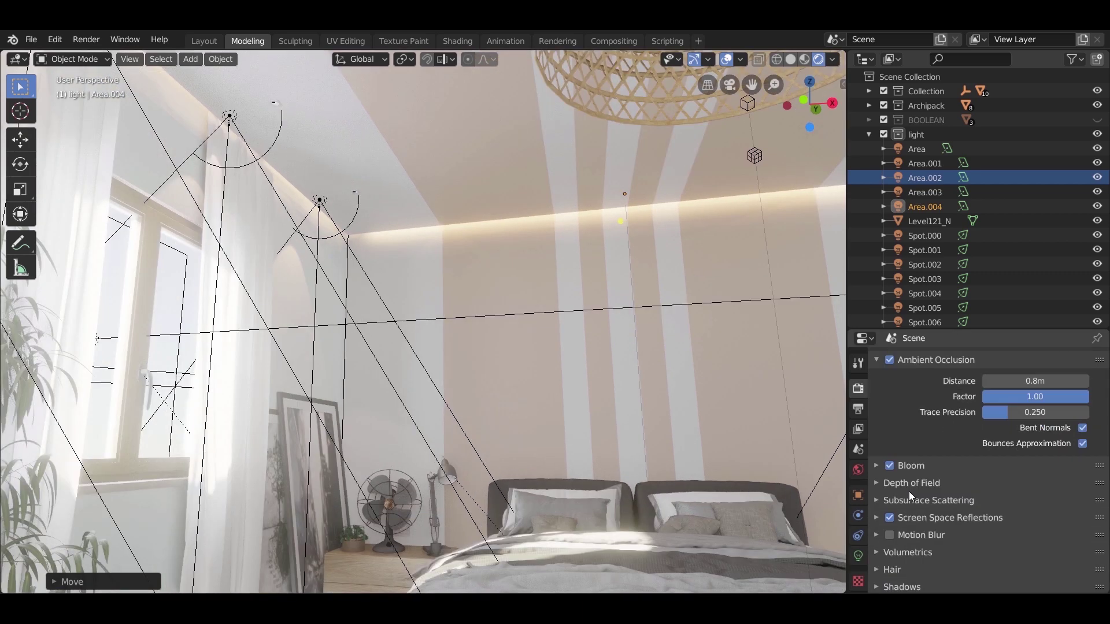
pyautogui.scroll(-4, 909, 491)
pyautogui.scroll(-3, 995, 544)
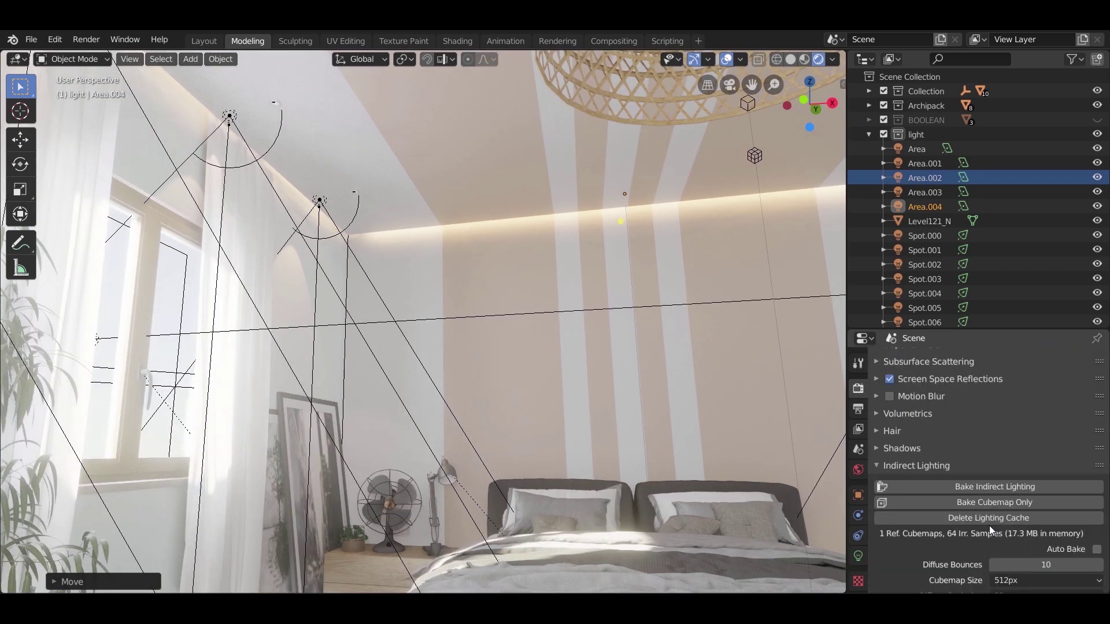
pyautogui.click(987, 494)
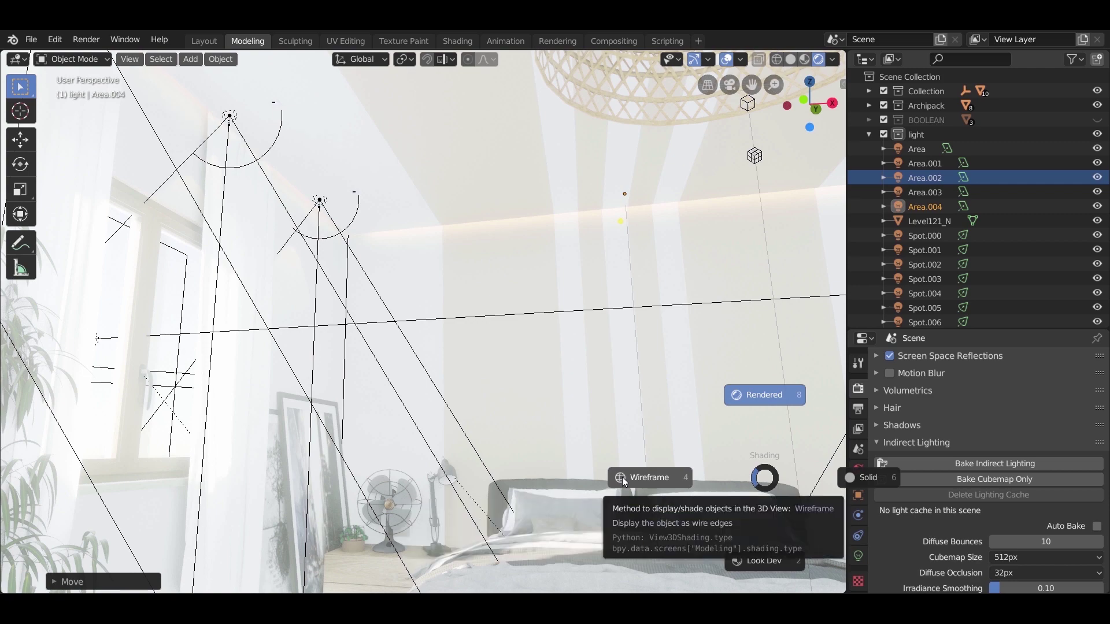
# Step: Switch to wireframe shading and deselect every object in the bedroom scene
pyautogui.click(625, 482)
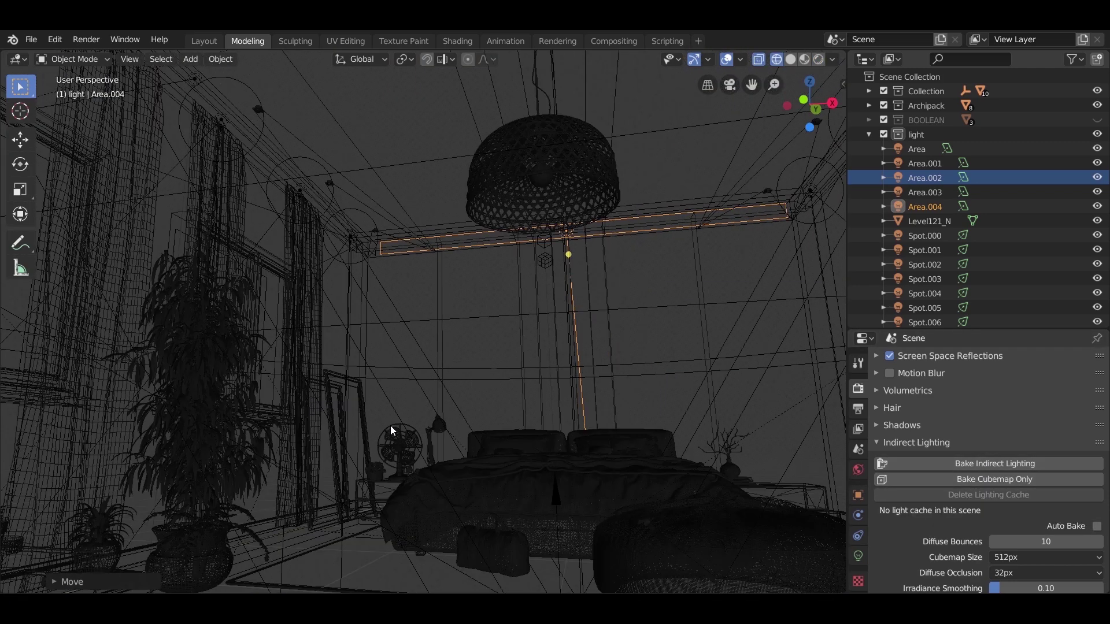
pyautogui.moveTo(390, 426); pyautogui.dragTo(429, 448, button='middle')
pyautogui.scroll(-2, 396, 421)
pyautogui.click(161, 59)
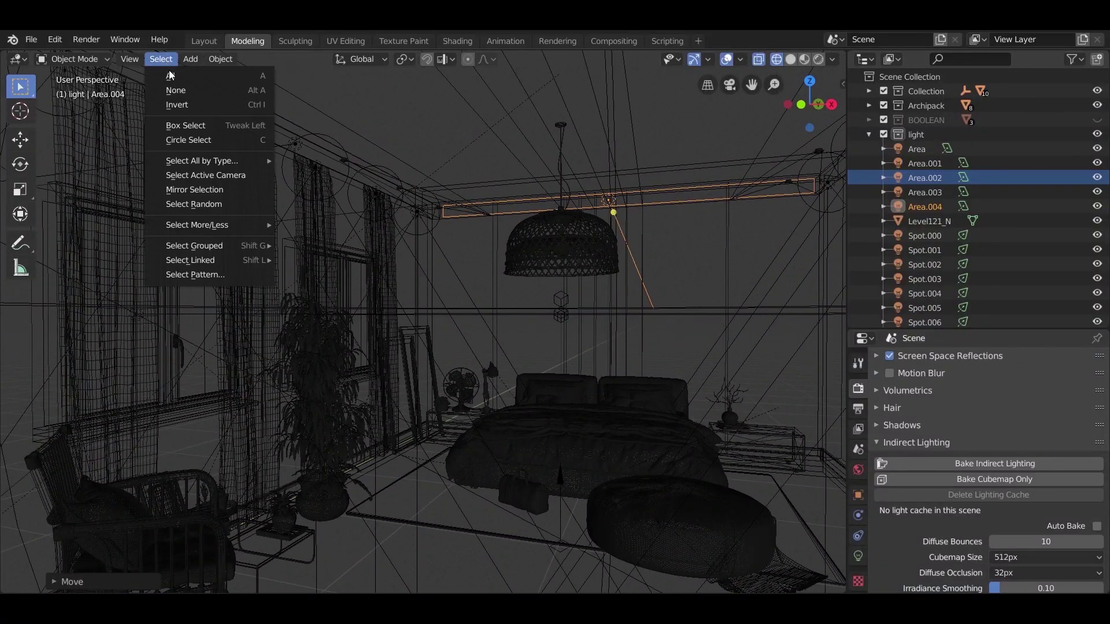
pyautogui.click(183, 95)
# Step: Re-bake indirect lighting (1 cubemap, 64 irradiance samples, 17.3 MB) and view the bedroom rendered
pyautogui.click(969, 463)
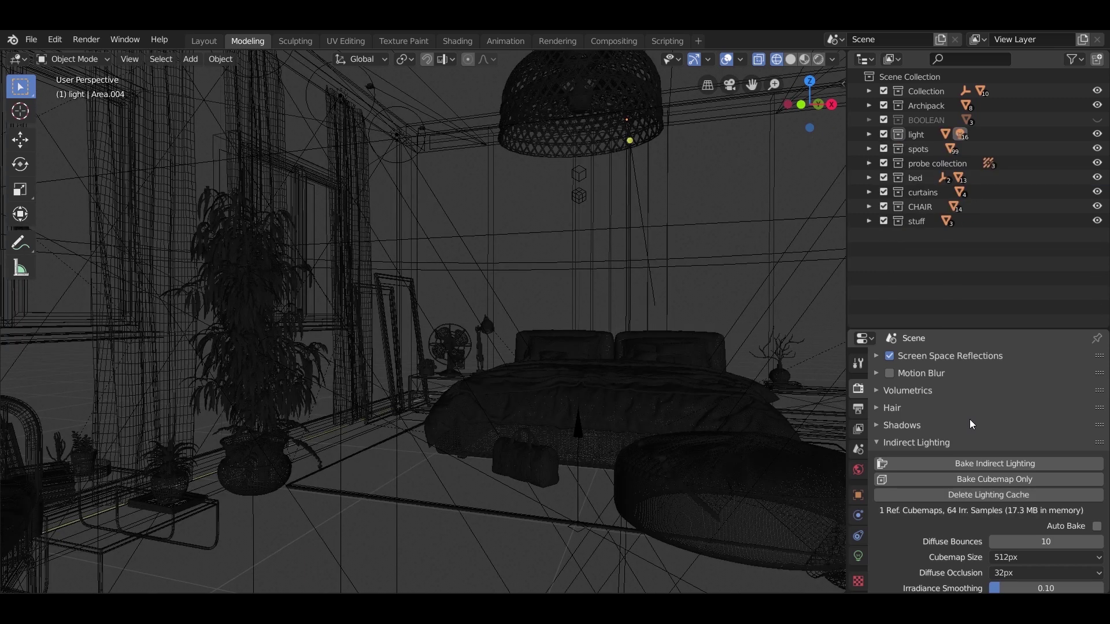
pyautogui.press('z')
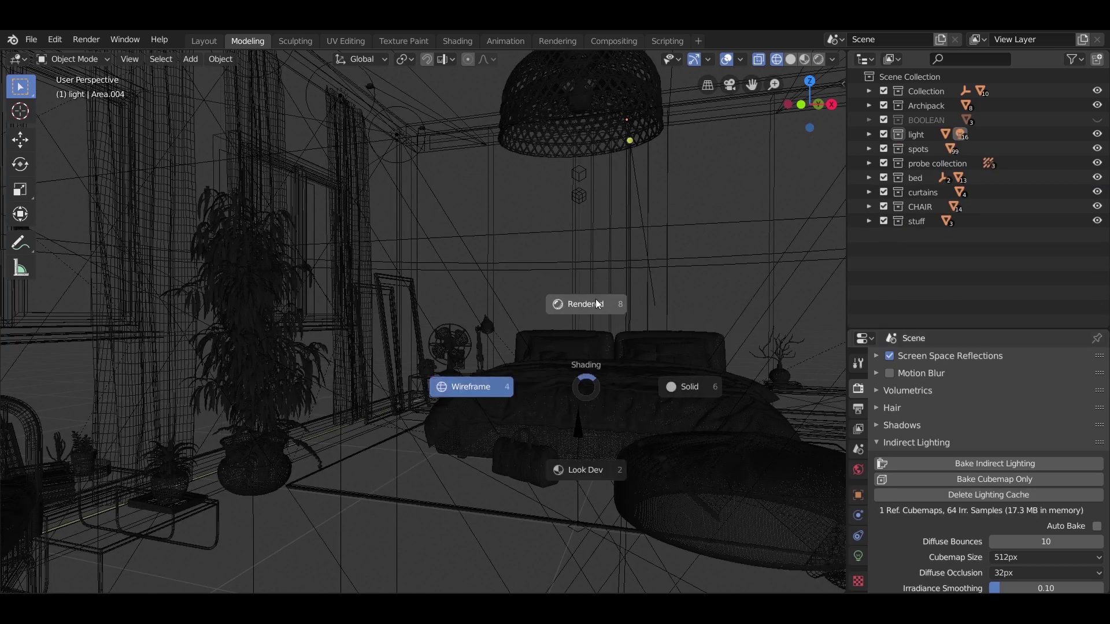
pyautogui.click(594, 301)
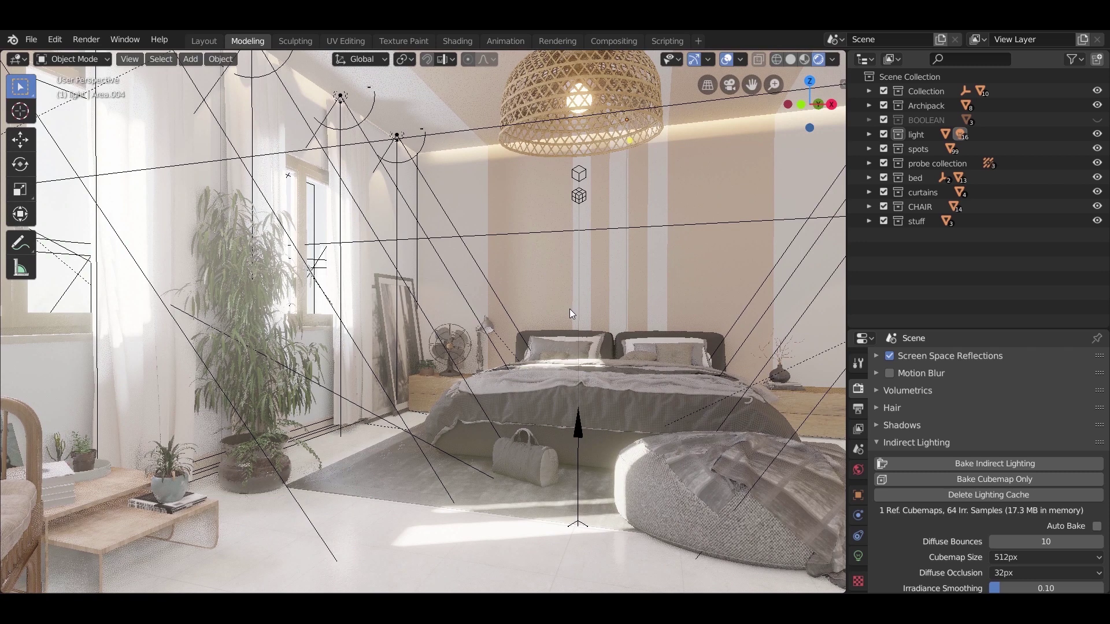